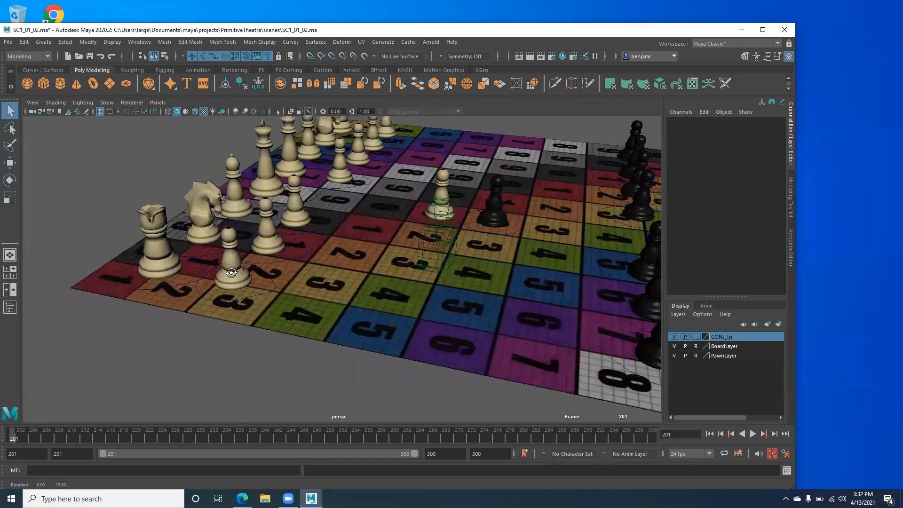
Step: Inspect the base of the centre white pawn up close in wireframe display and undo the recent selections
left_click_drag(354, 266, 297, 279, "alt")
key("w")
key("ctrl+z")
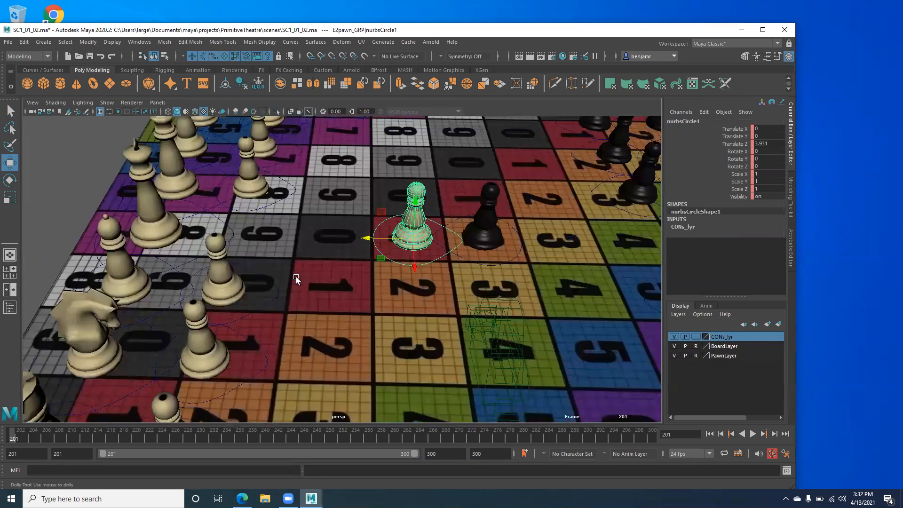
scroll(295, 276, "up", 5)
key("f")
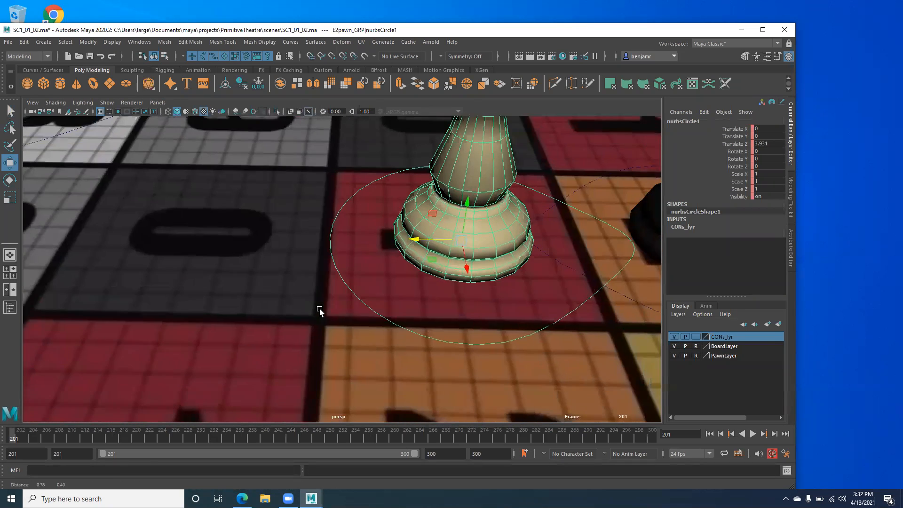
key("4")
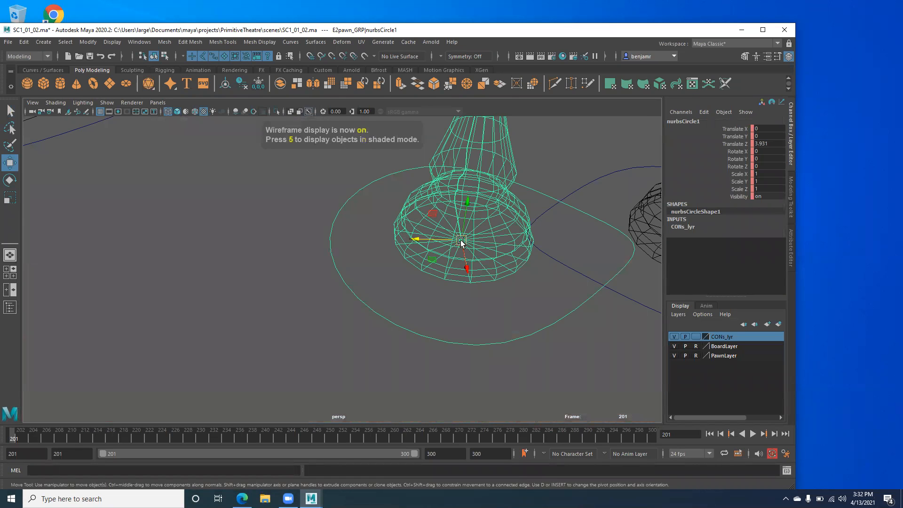
key("ctrl+z")
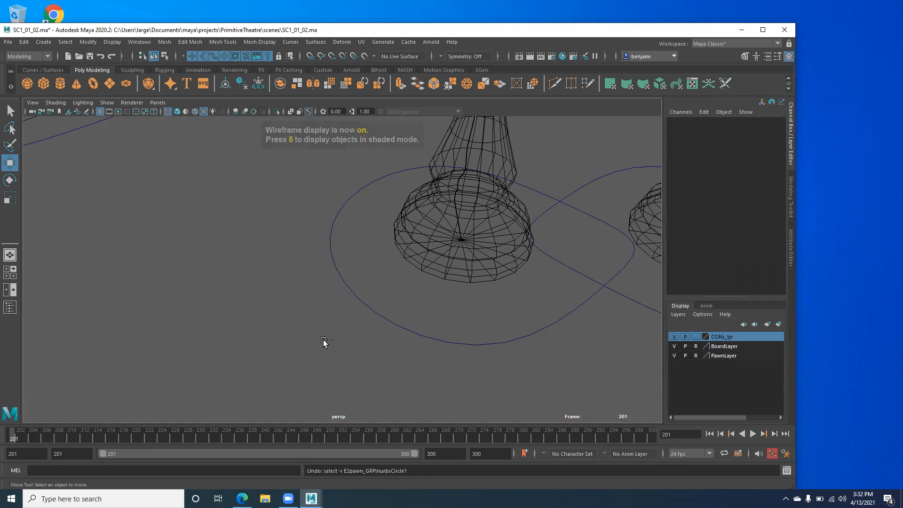
key("ctrl+z")
Step: Check the whole chessboard and its pieces in wireframe, shaded and textured display
scroll(314, 249, "down", 5)
left_click_drag(316, 232, 329, 254, "alt")
right_click_drag(329, 254, 144, 254, "alt")
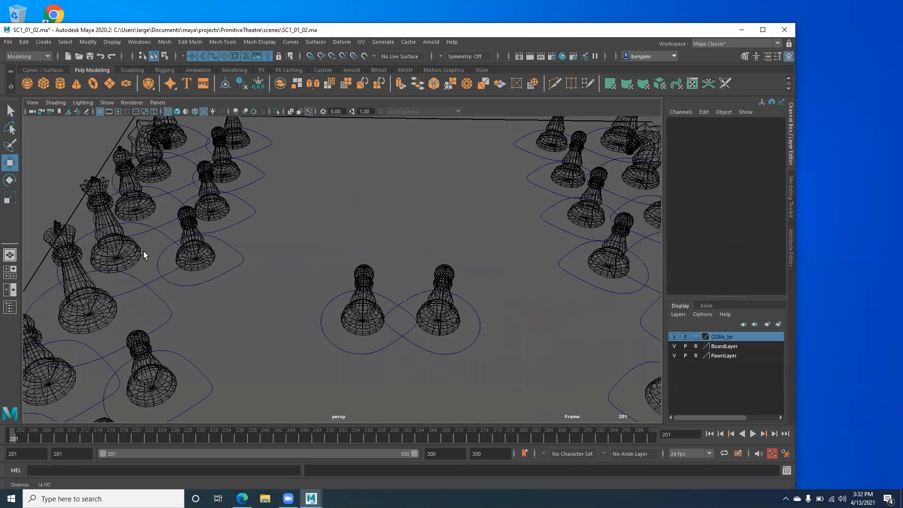
key("a")
key("6")
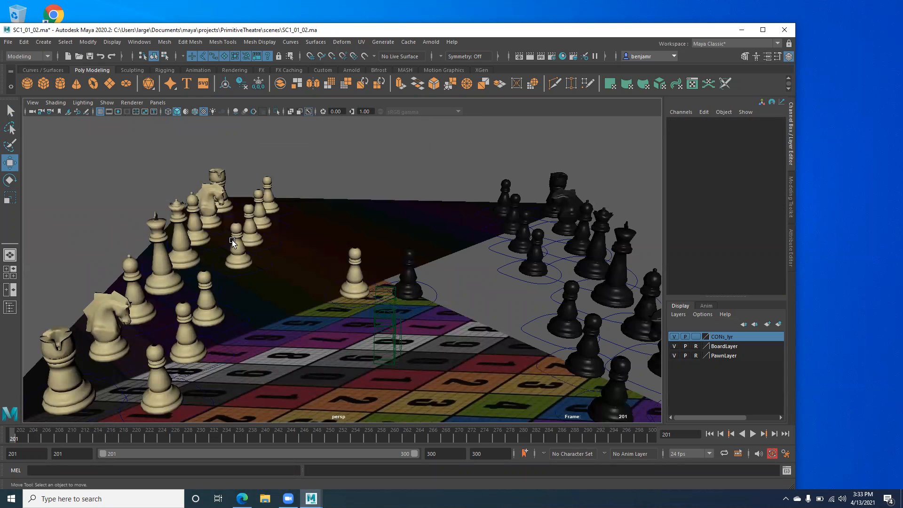
left_click_drag(247, 266, 226, 276, "alt")
key("5")
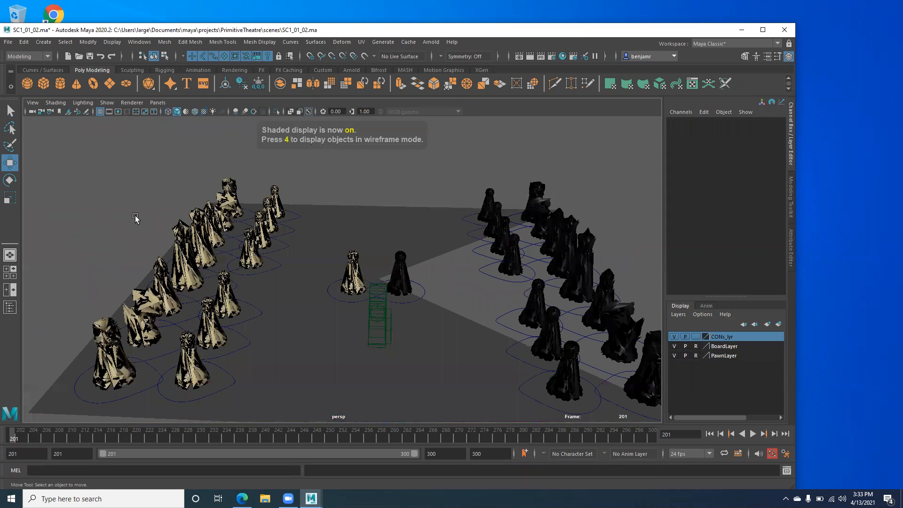
left_click_drag(115, 214, 123, 220, "alt")
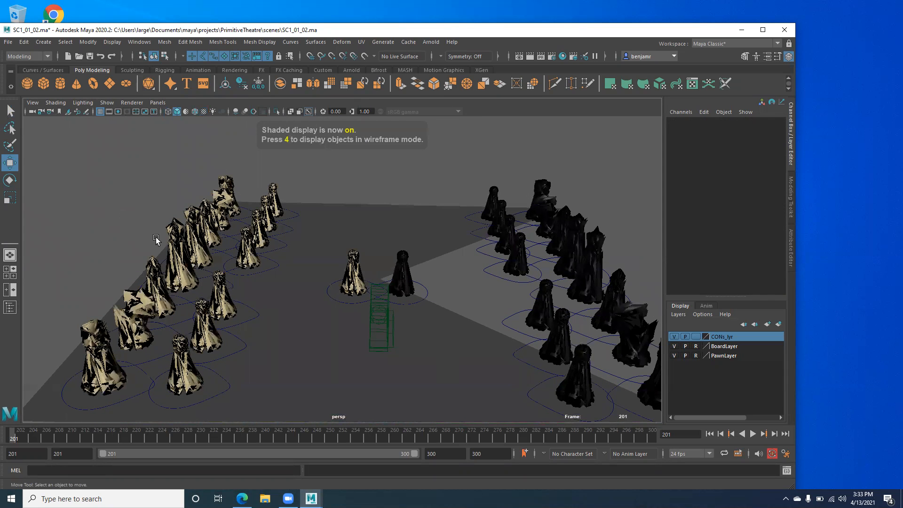
key("6")
Step: Import the Protester.ma file from the project's scenes folder into the chess scene
left_click(8, 42)
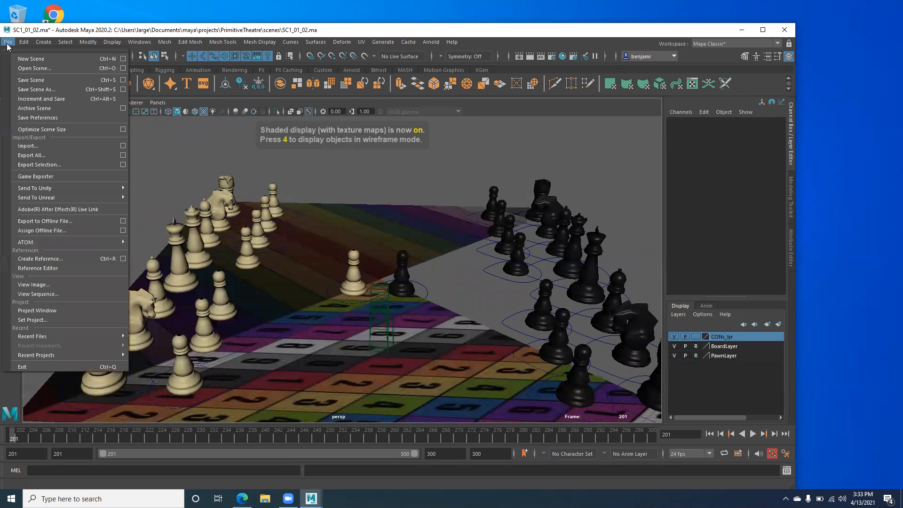
left_click(28, 149)
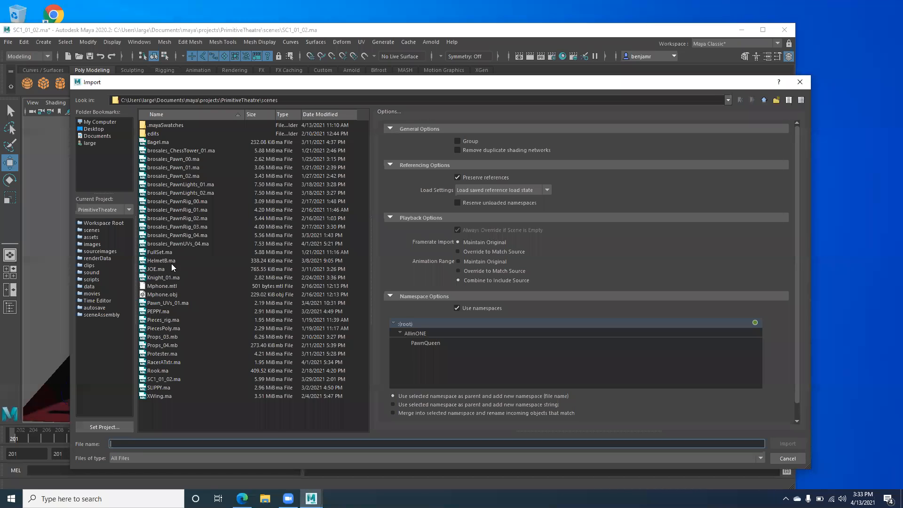
left_click(165, 243)
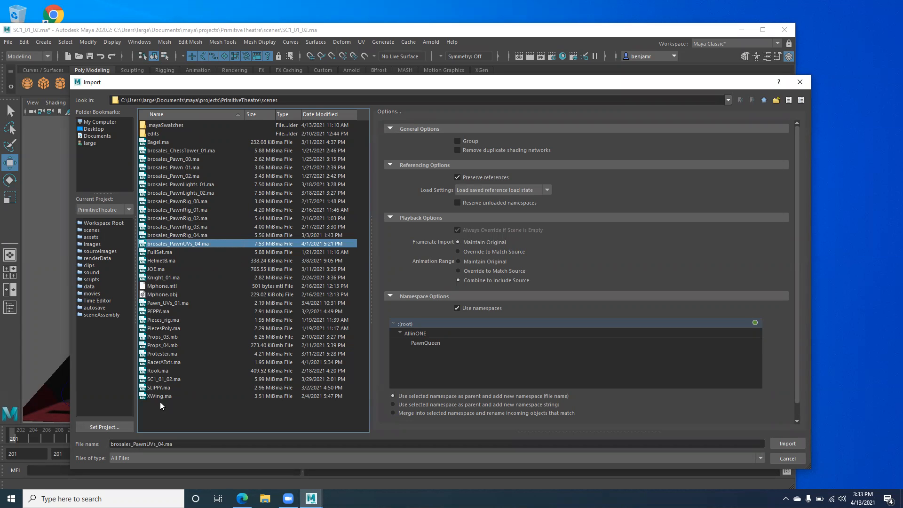
left_click(160, 354)
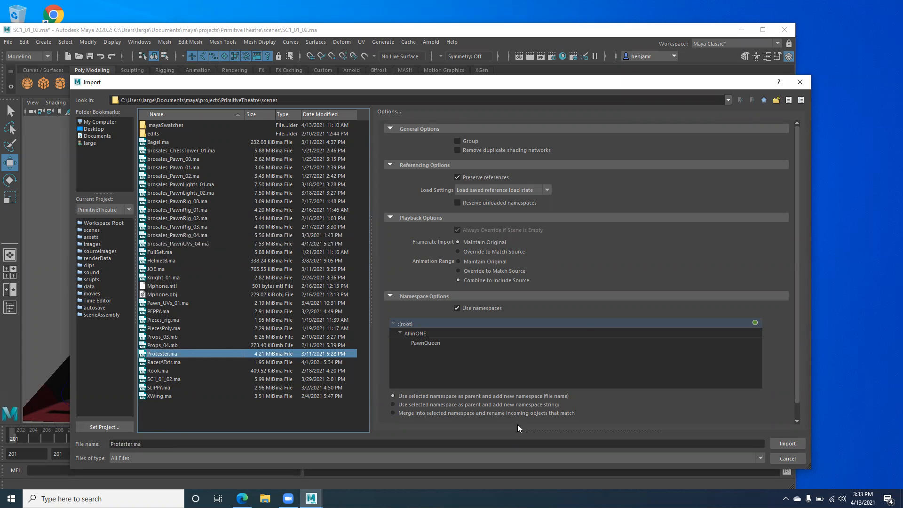
left_click(788, 444)
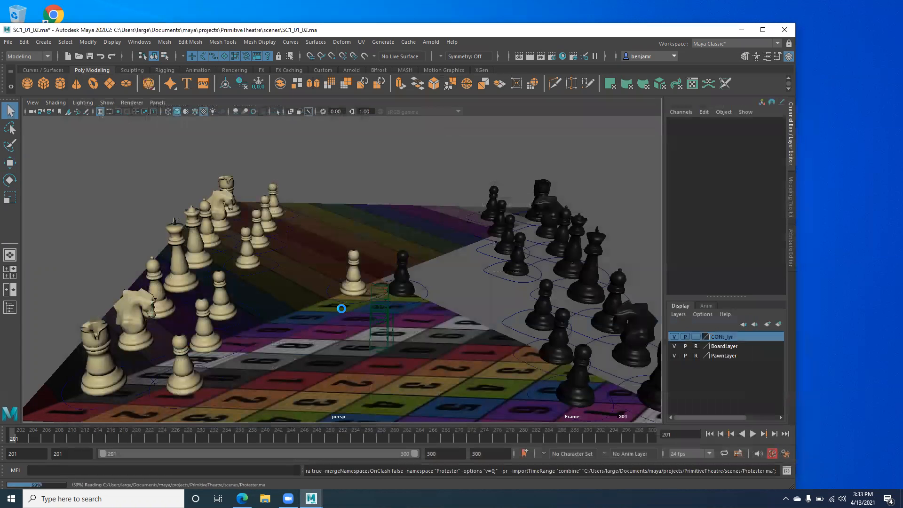
Step: Examine the imported protester pawn and its bagel geometry up close from several sides
key("w")
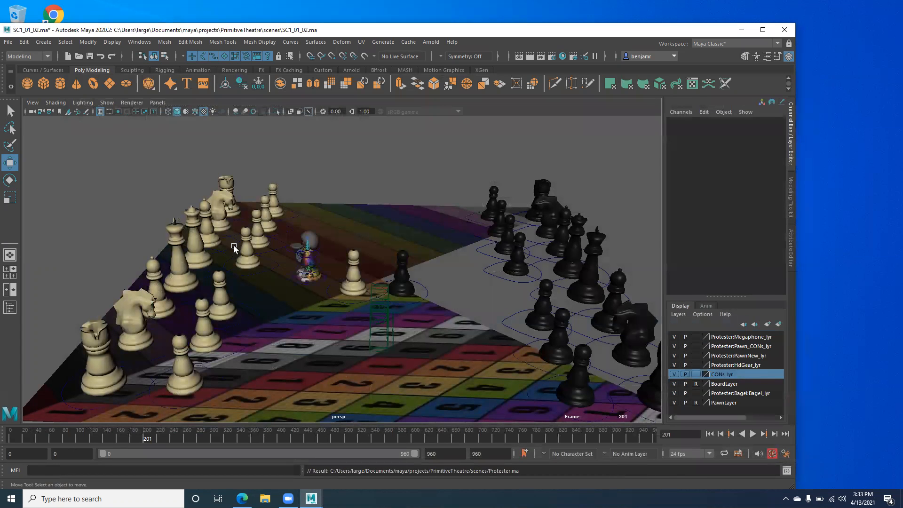
scroll(234, 248, "up", 6)
left_click_drag(262, 312, 226, 321, "alt")
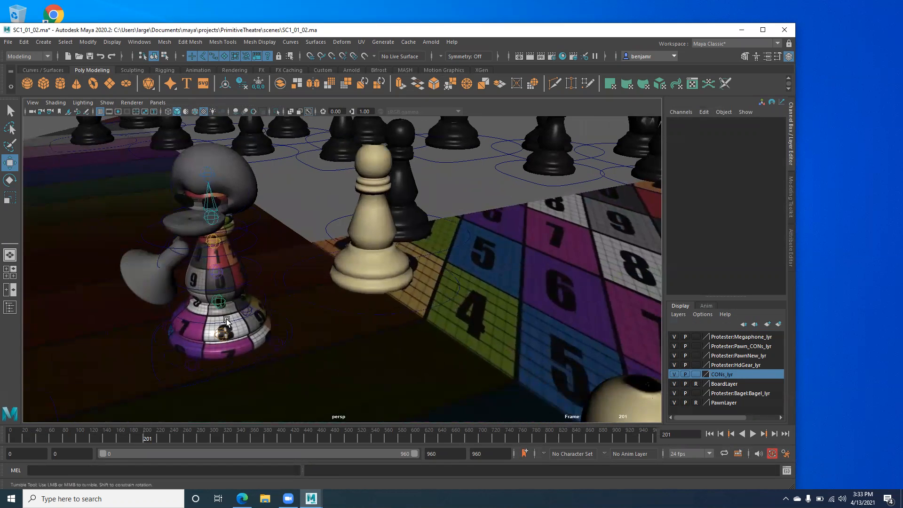
scroll(295, 303, "up", 8)
left_click_drag(328, 301, 279, 294, "alt")
left_click(225, 289)
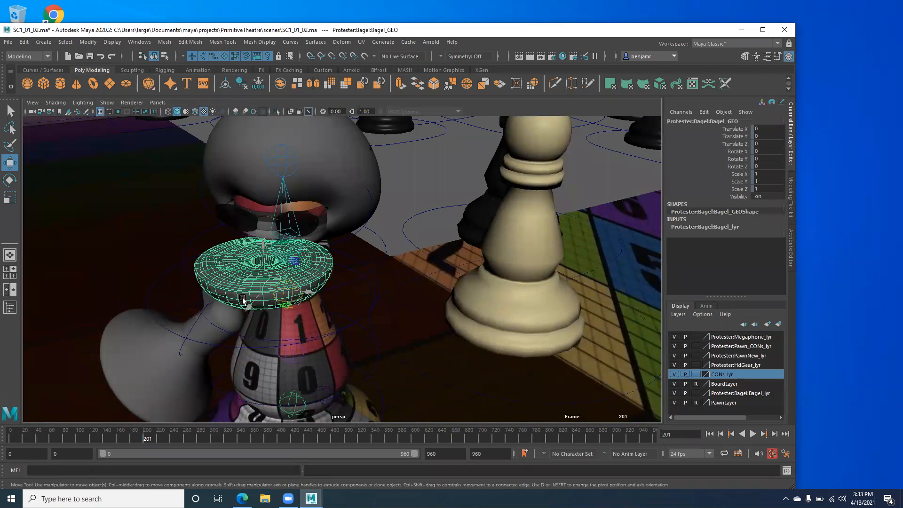
right_click_drag(319, 324, 163, 349, "alt")
left_click_drag(221, 376, 158, 360, "alt")
right_click_drag(157, 360, 257, 355, "alt")
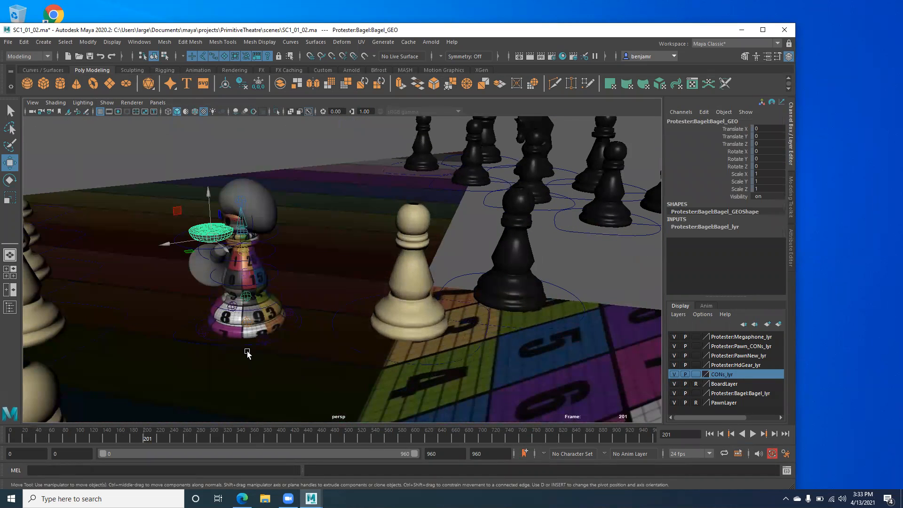
Step: Move the protester pawn by its base control along Z to about -0.548, behind the two centre pawns, and restore textured display
key("4")
left_click(190, 345)
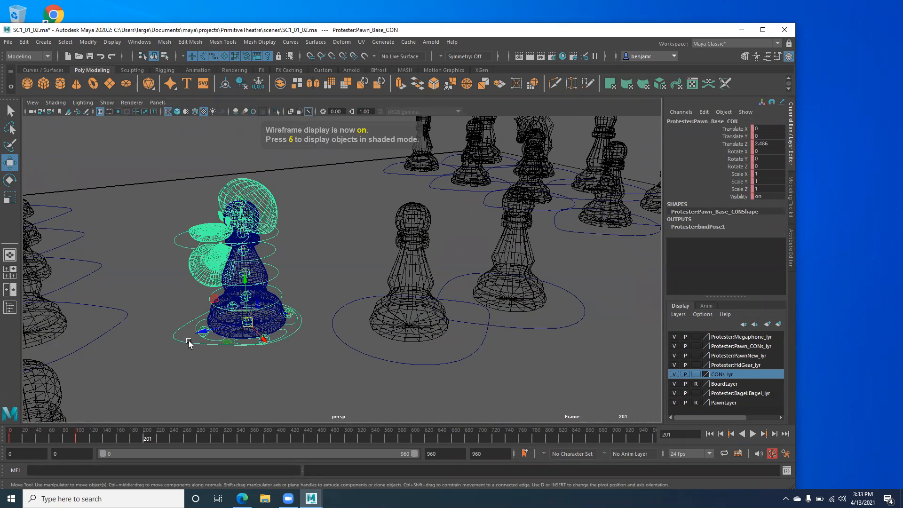
left_click_drag(262, 339, 278, 363)
key("ctrl+z")
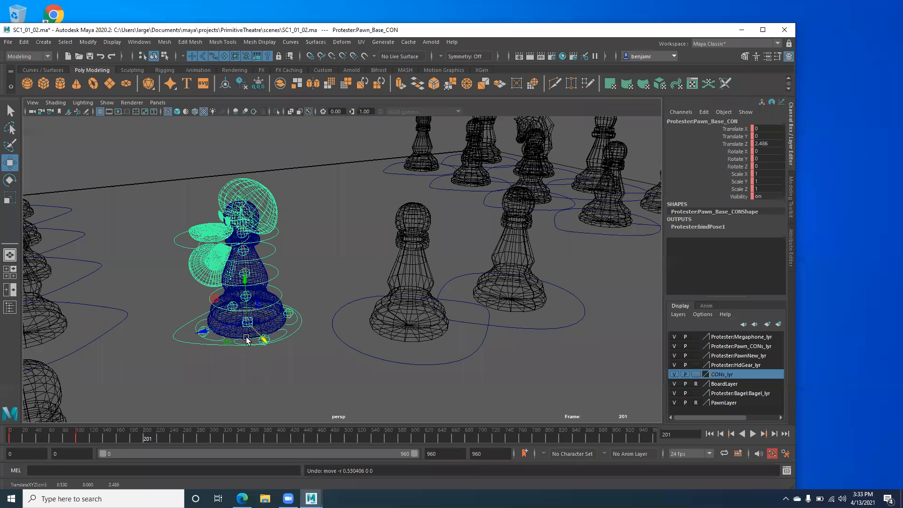
mouse_move(205, 330)
left_mouse_down()
mouse_move(424, 303)
mouse_move(349, 308)
mouse_move(349, 291)
mouse_move(356, 291)
left_mouse_up()
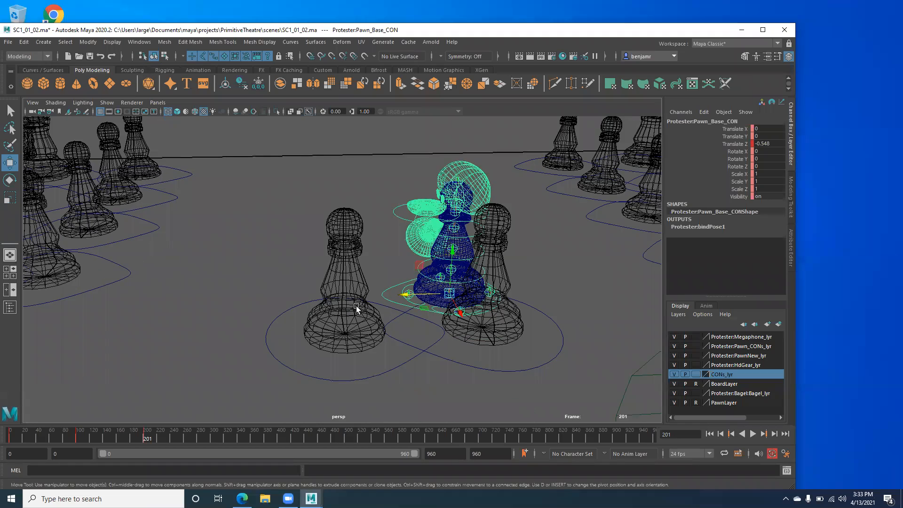
key("6")
left_click_drag(284, 281, 247, 268, "alt")
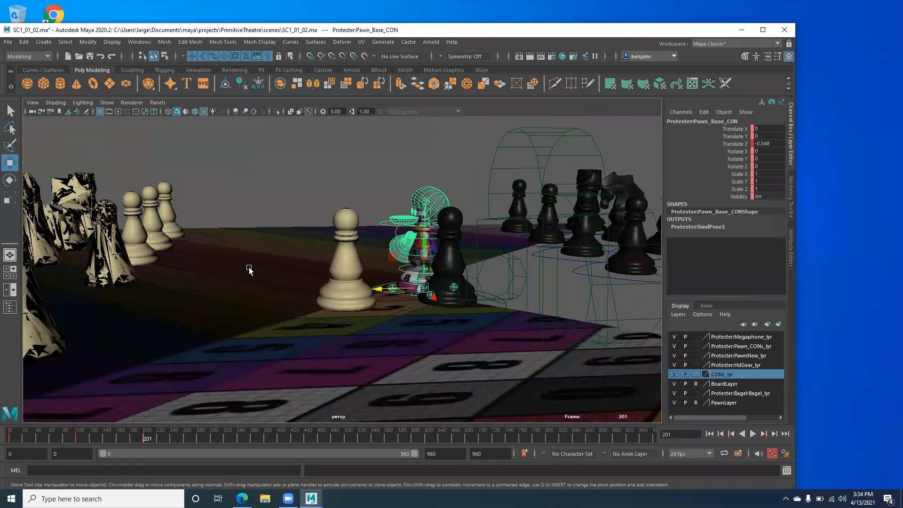
left_click(260, 294)
Step: Make BoardLayer selectable and replace the chessboard surface's rainbow number texture with a plain grey material
right_click_drag(428, 376, 197, 334, "alt")
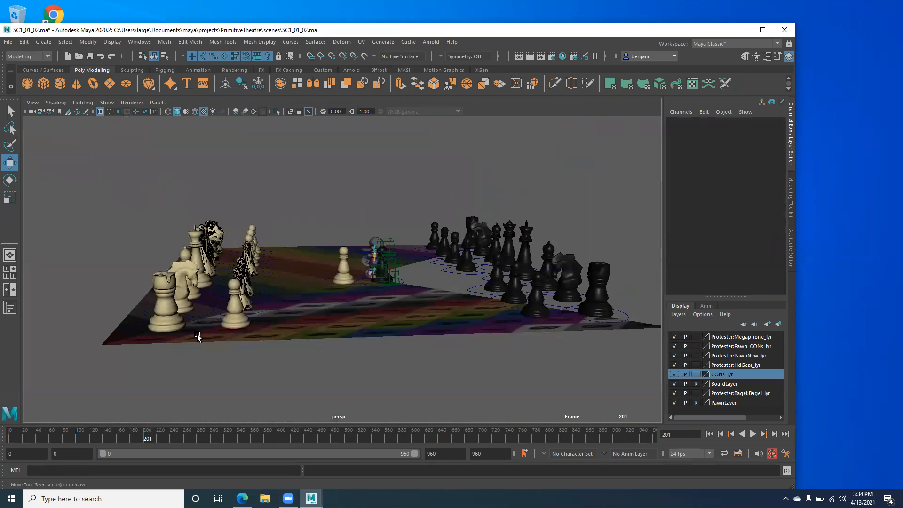
left_click_drag(197, 333, 223, 355, "alt")
middle_click_drag(365, 330, 326, 292, "alt")
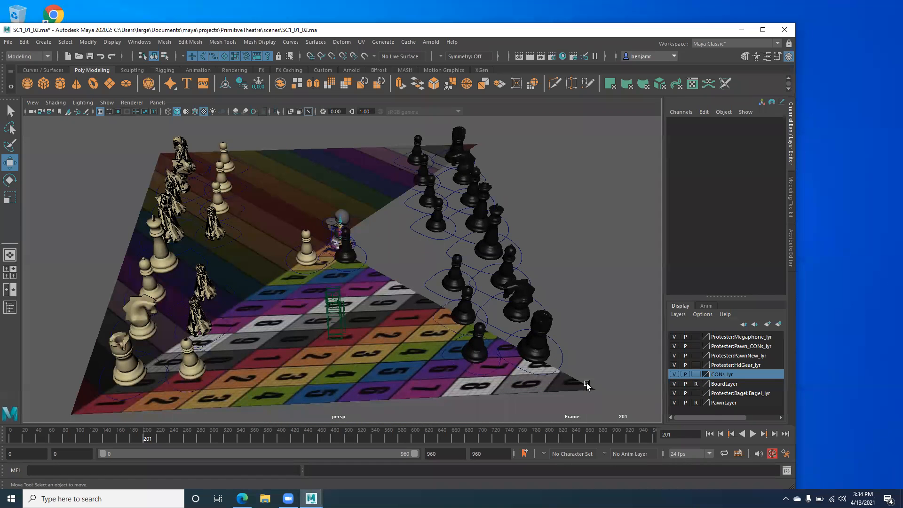
left_click(695, 384)
left_click(374, 356)
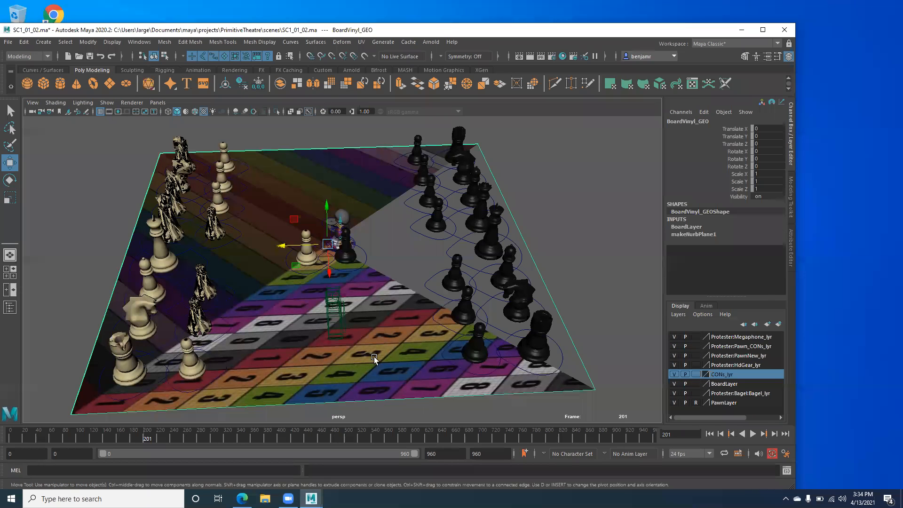
right_click(374, 357)
left_click(372, 480)
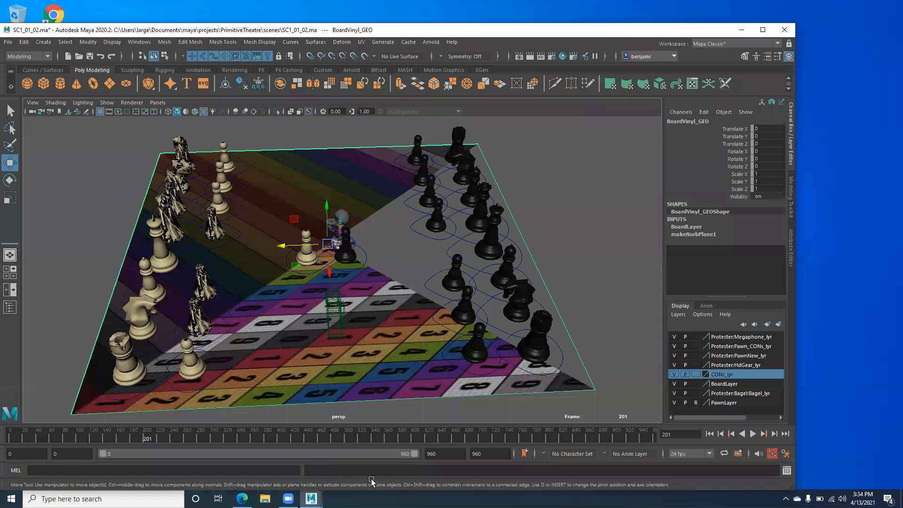
left_click(374, 241)
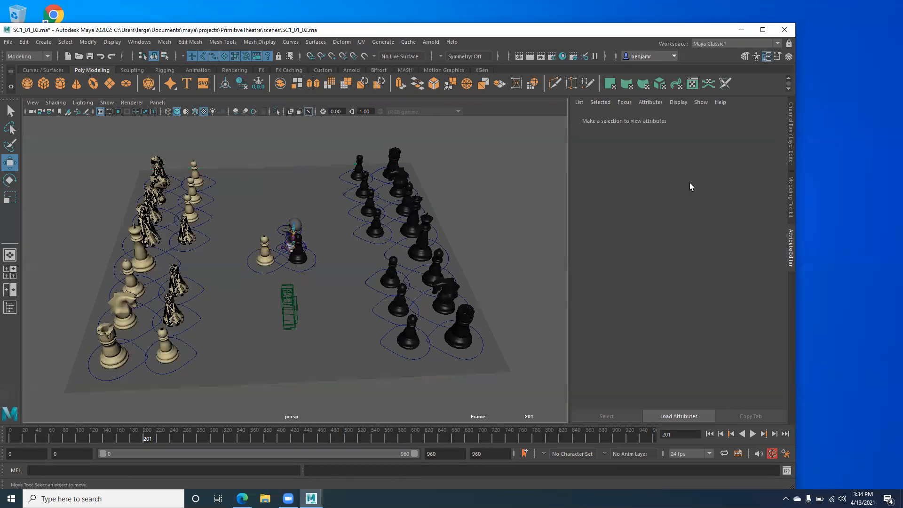
Step: Move the protester pawn across the board into the gap in the black pawn row
left_click_drag(233, 282, 252, 256, "alt")
right_click_drag(252, 256, 339, 266, "alt")
middle_click_drag(301, 254, 344, 287, "alt")
right_click_drag(334, 292, 263, 315, "alt")
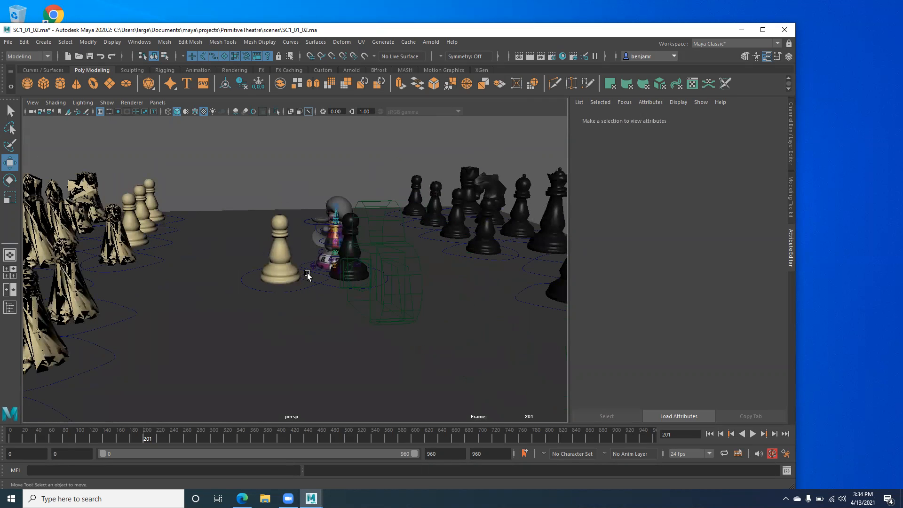
left_click_drag(345, 237, 339, 207, "alt")
left_click(332, 204)
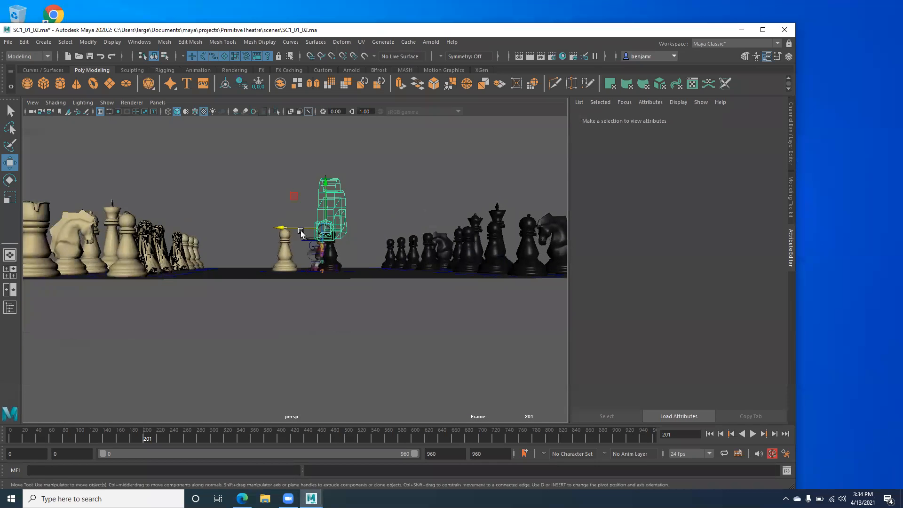
left_click_drag(296, 301, 300, 274, "alt")
left_click(280, 264)
left_click_drag(387, 265, 407, 266)
Step: Select the CAM1_02 camera and arrange the viewport as Three Panes Split Top
scroll(306, 306, "down", 1)
left_click(284, 356)
left_click(311, 337)
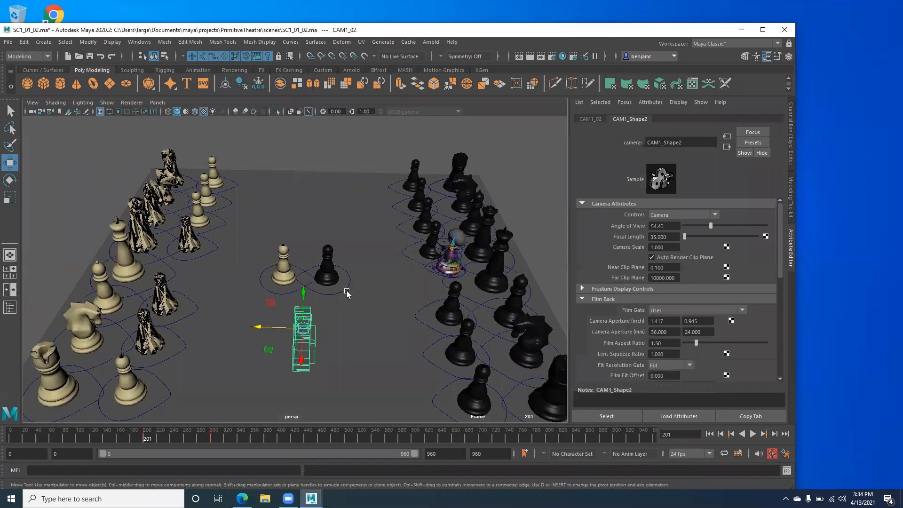
left_click(159, 103)
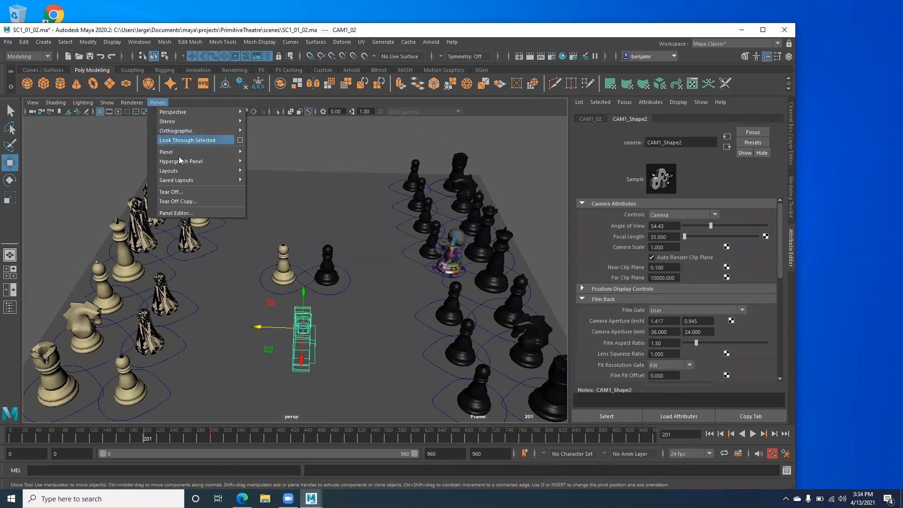
mouse_move(182, 162)
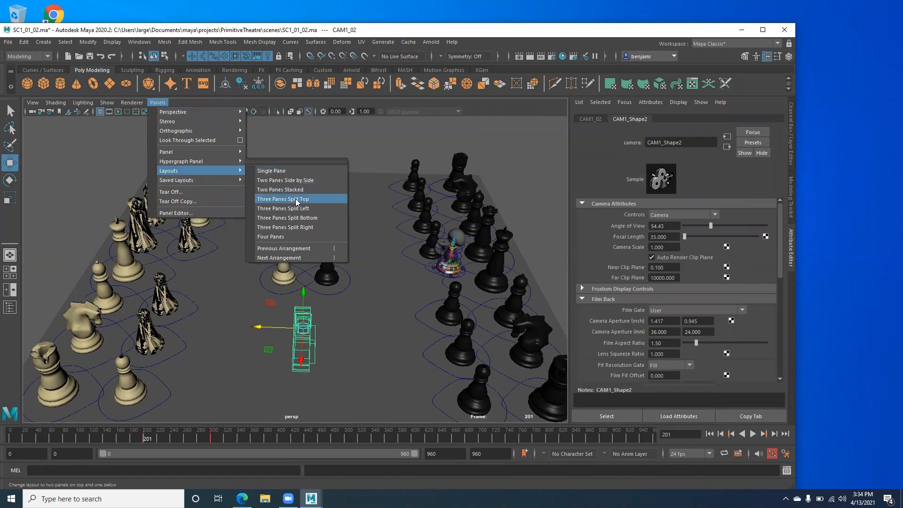
left_click(296, 200)
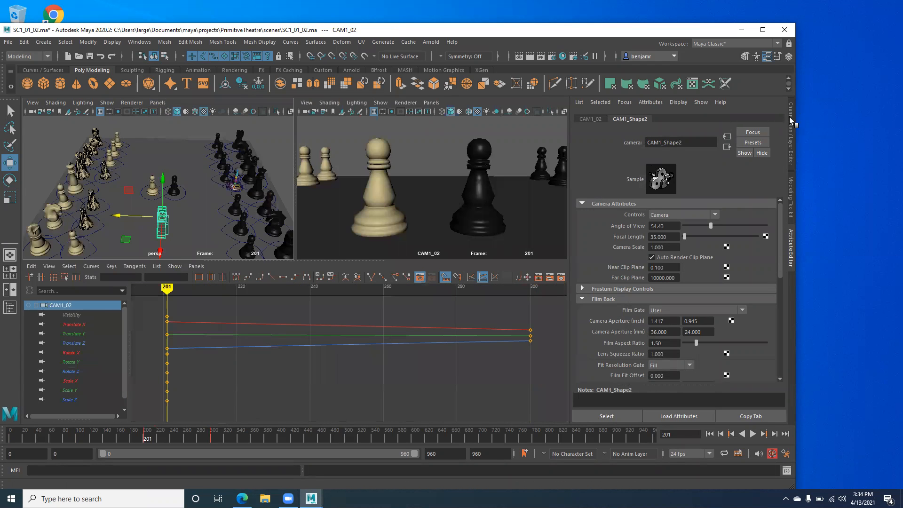
Step: Show CAM1_02's channel values and examine the camera's placement around the two centre pawns in the perspective view
left_click(790, 116)
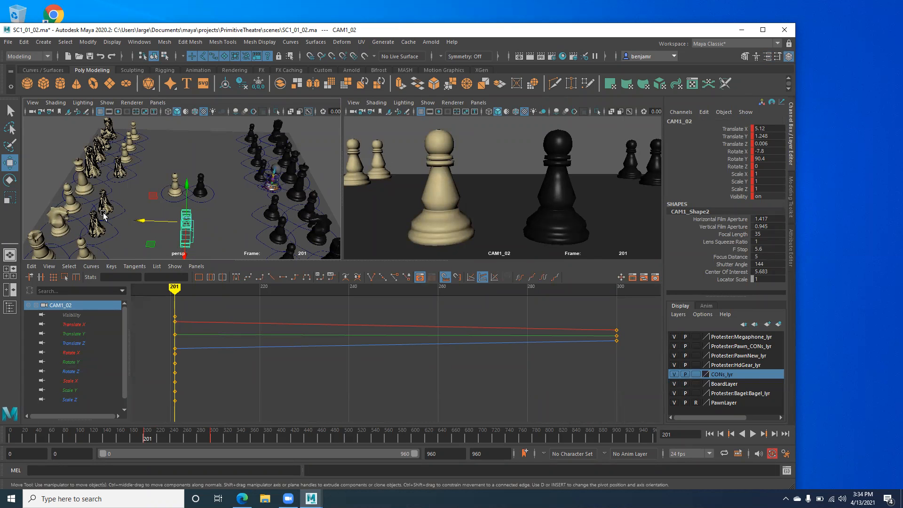
mouse_move(220, 221)
left_mouse_down("alt")
mouse_move(210, 217)
mouse_move(224, 210)
left_mouse_up("alt")
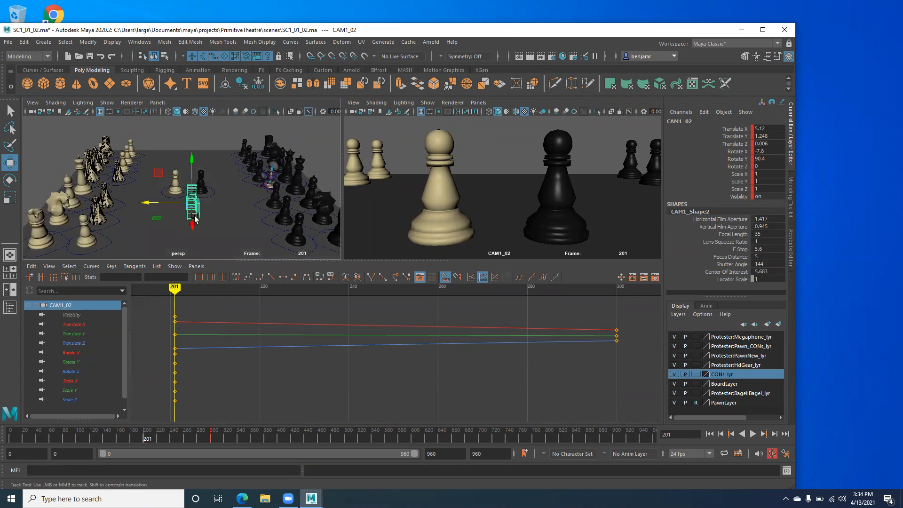
middle_click_drag(195, 218, 136, 219, "alt")
left_click_drag(186, 226, 120, 206, "alt")
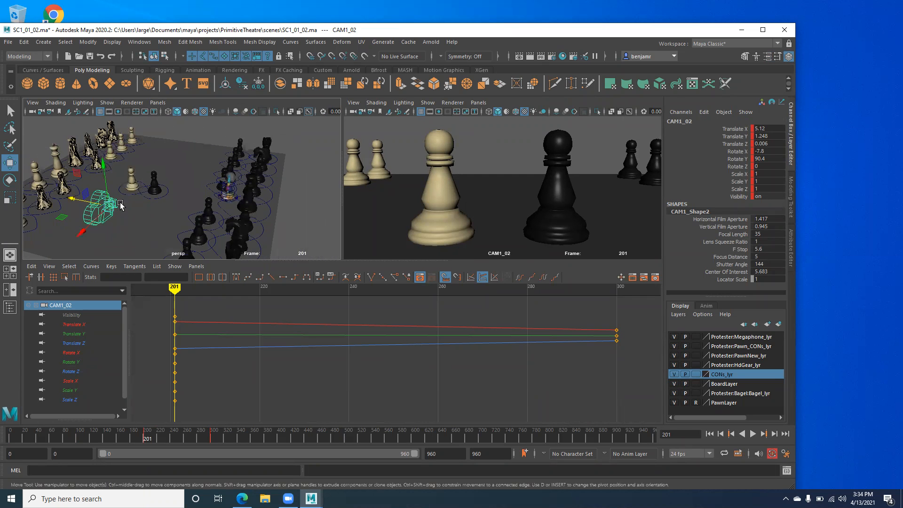
middle_click_drag(120, 206, 161, 215, "alt")
left_click_drag(162, 216, 261, 215, "alt")
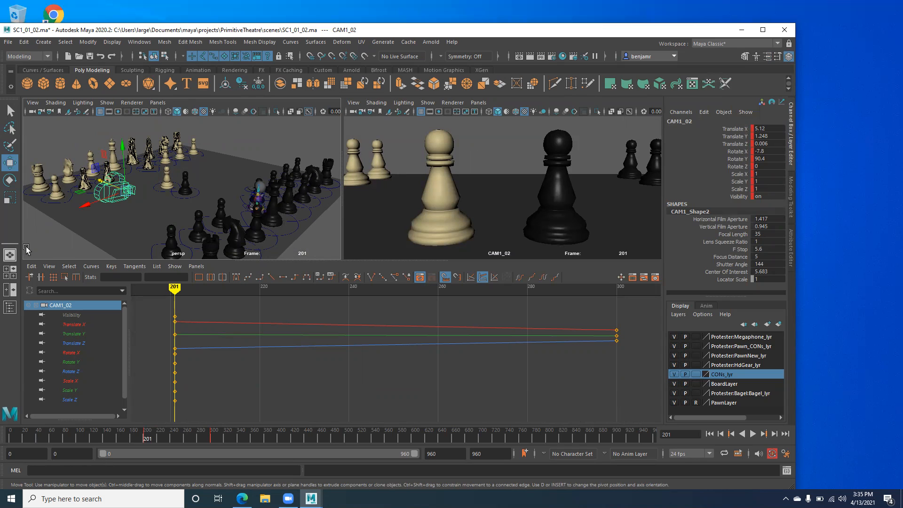
Step: Try moving CAM1_02 along X to about 4.57 and reangling it, and undo these camera changes
left_click_drag(80, 211, 95, 212)
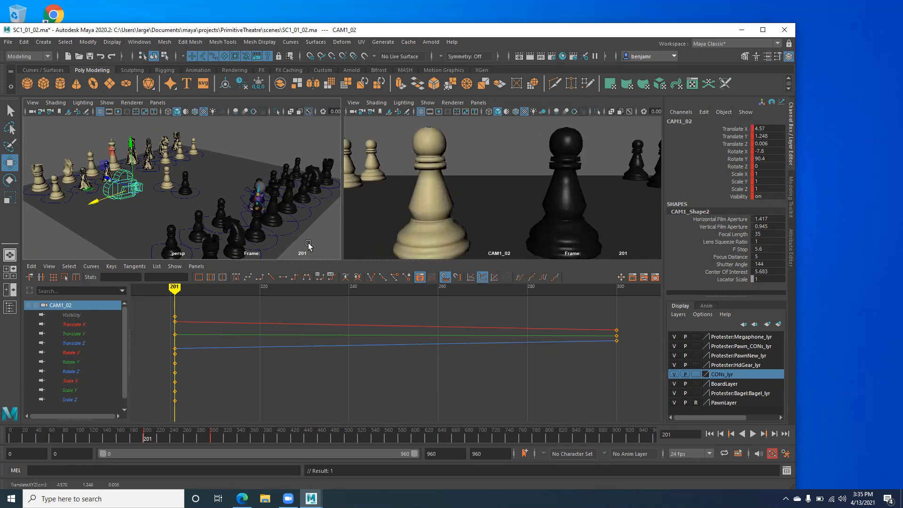
left_click_drag(308, 243, 313, 251, "alt")
key("ctrl+z")
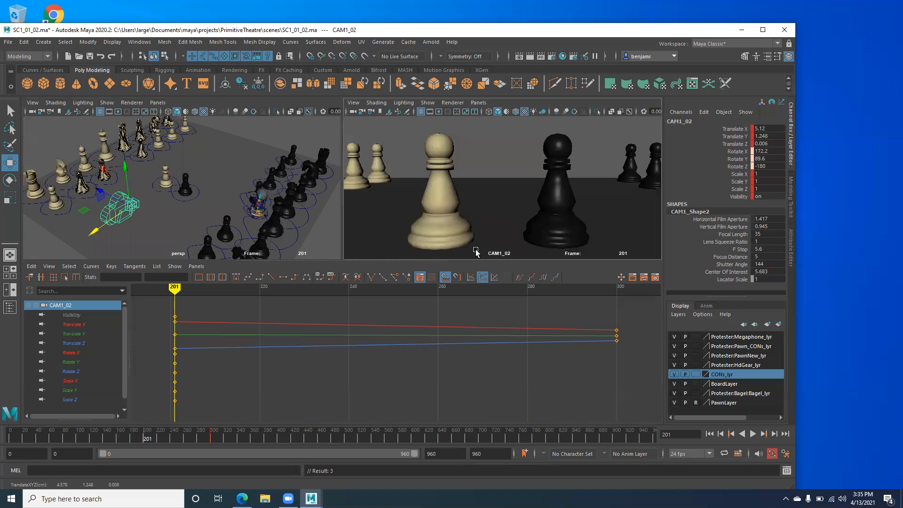
key("ctrl+z")
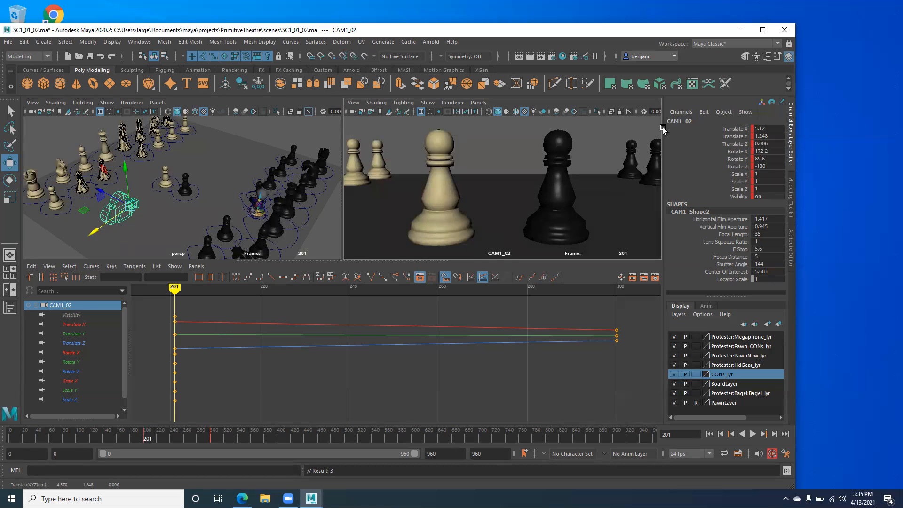
Step: Lock the CAM1_02 camera against accidental movement and enlarge its view to fill the workspace
left_click(359, 113)
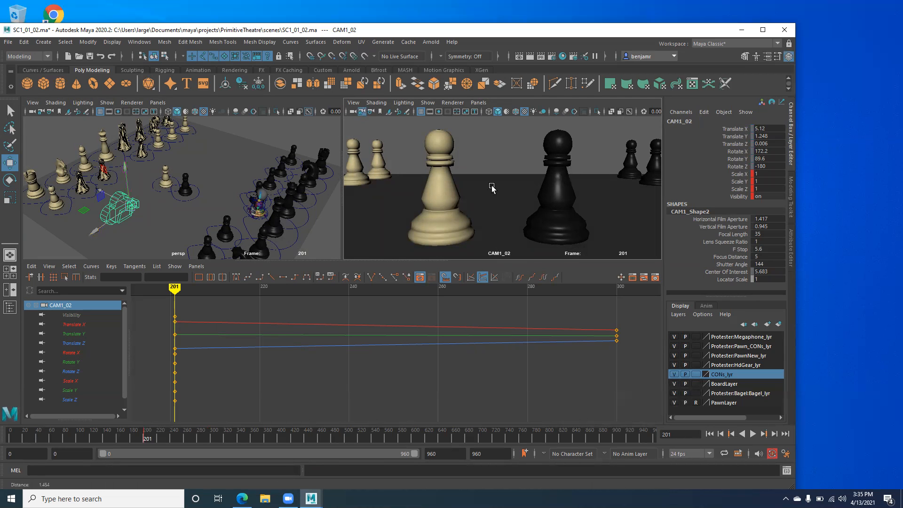
left_click_drag(214, 200, 207, 198, "alt")
scroll(181, 223, "up", 2)
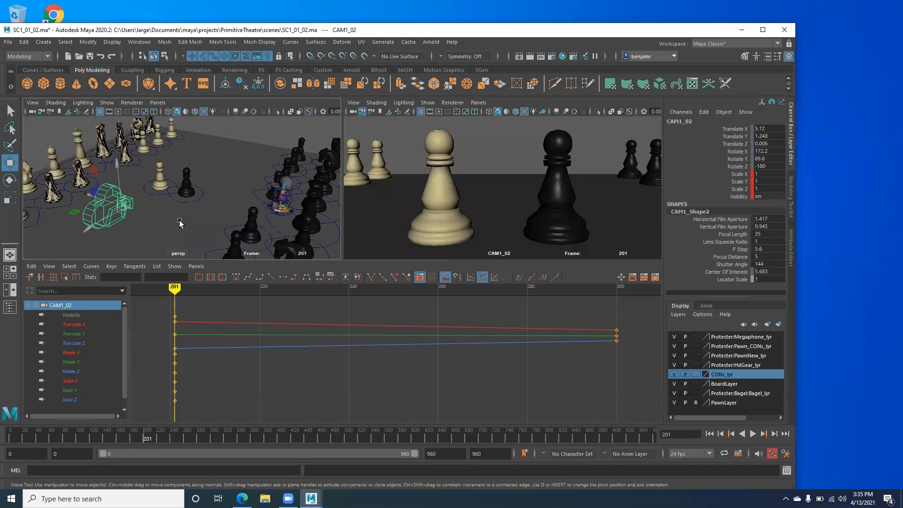
middle_click_drag(152, 218, 167, 214, "alt")
key("space")
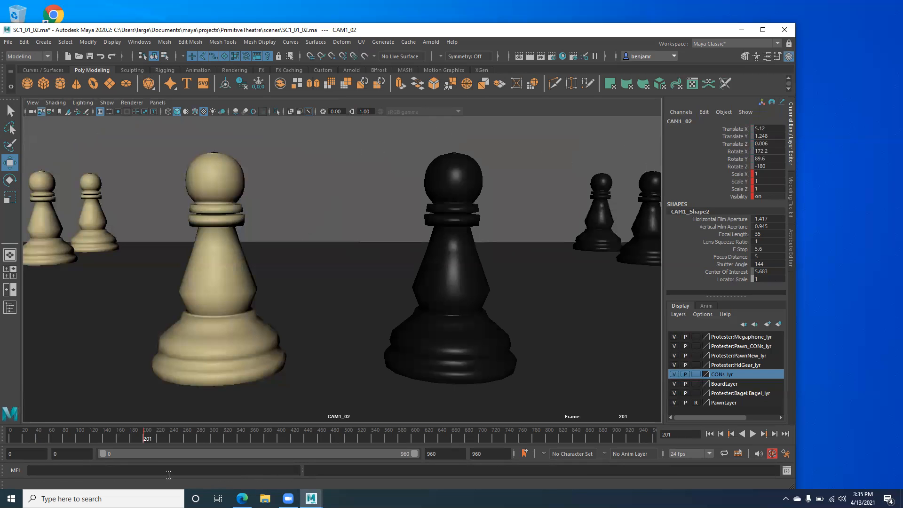
Step: Check the shot's start on the timeline and set the animation and playback ranges to start at frame 201
key("alt+v")
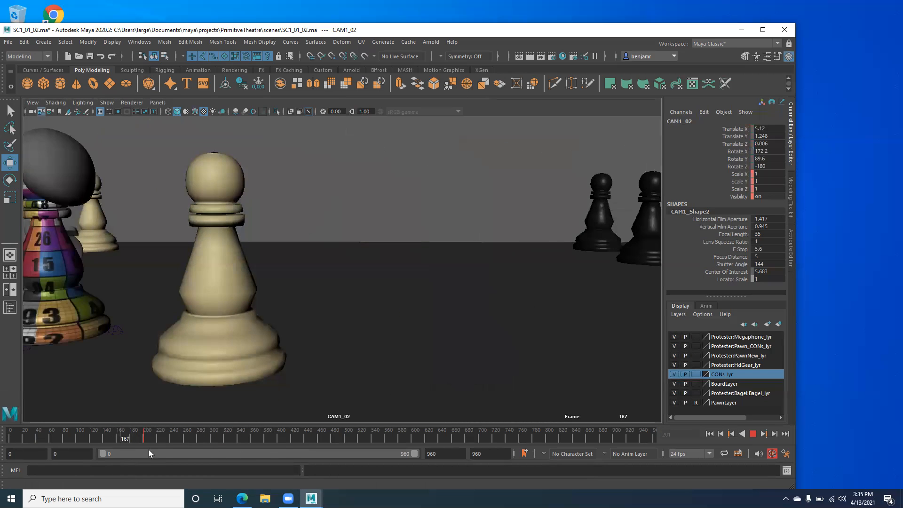
left_click(146, 445)
left_click_drag(145, 445, 144, 446)
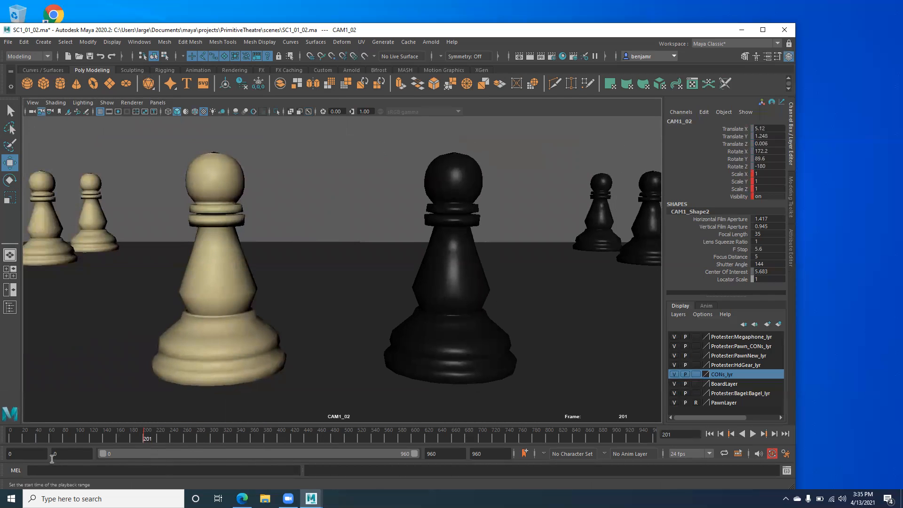
left_click(23, 453)
key("Return")
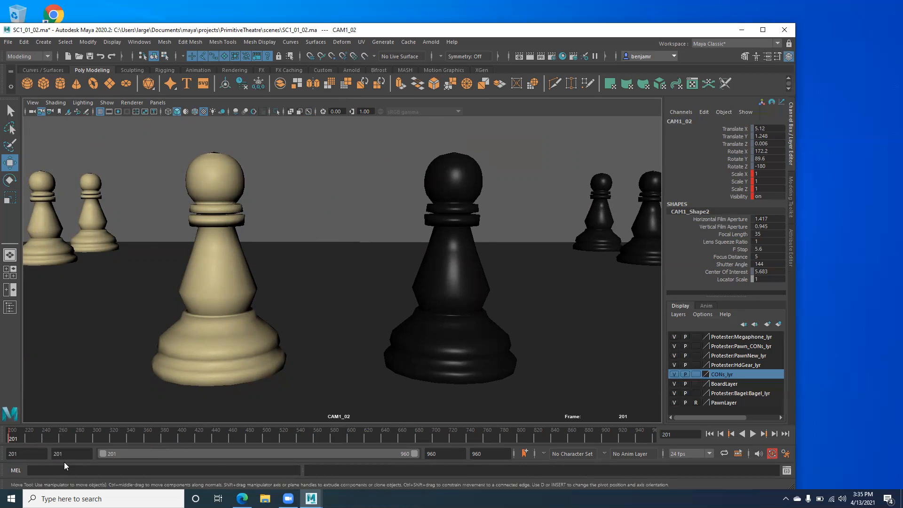
Step: Play back the shot from frame 201, stop on frame 300 and return to the three-pane layout
key("alt+v")
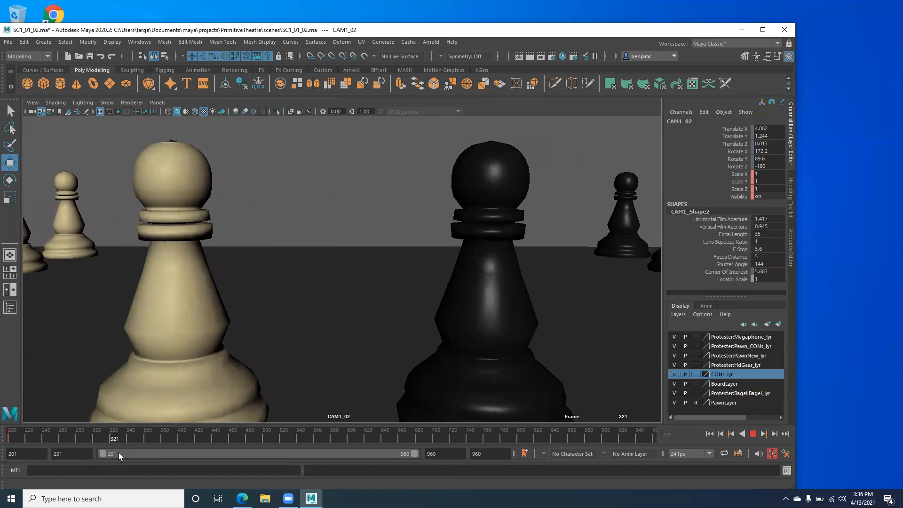
key("alt+shift+v")
left_click_drag(42, 447, 93, 448)
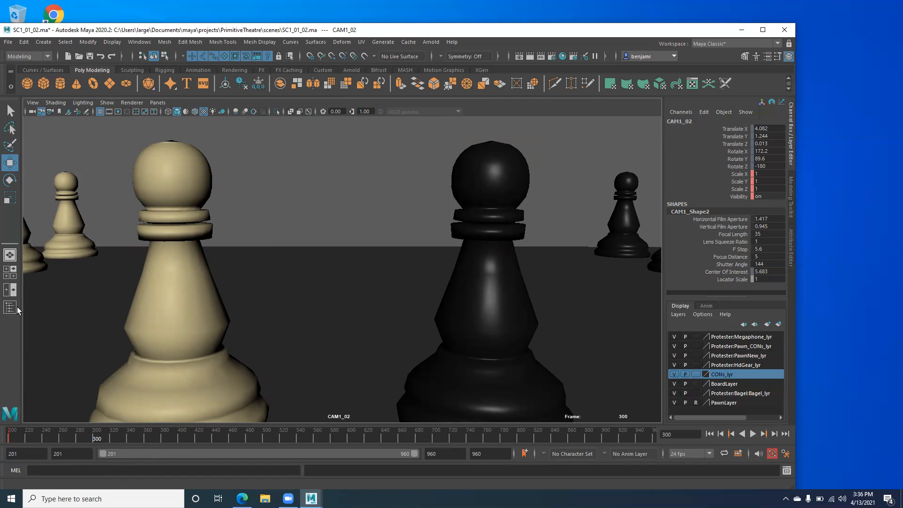
key("space")
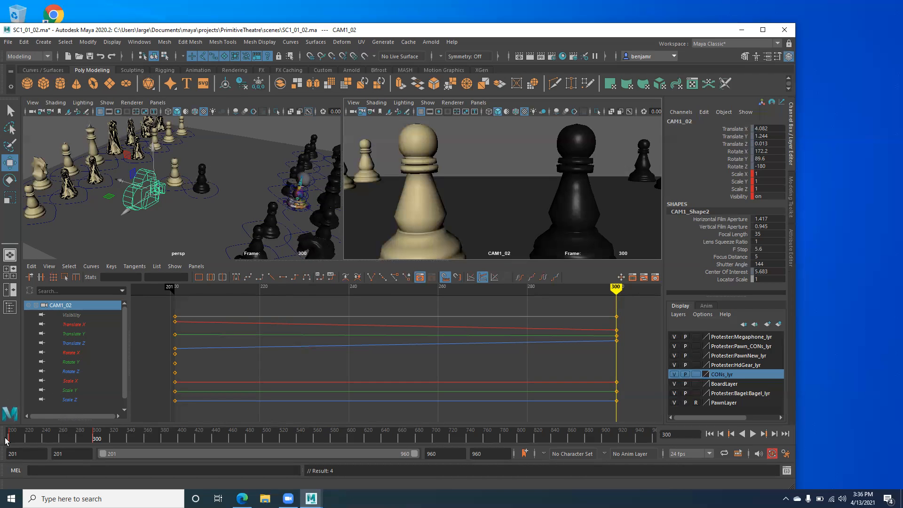
Step: Review the animation around CAM1_02's last key and park the playhead on frame 300
key("alt+v")
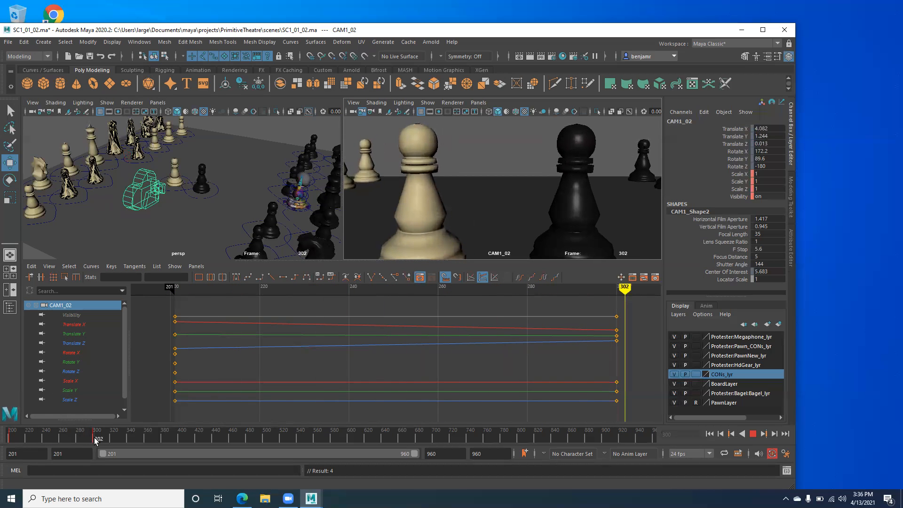
left_click_drag(95, 440, 93, 441)
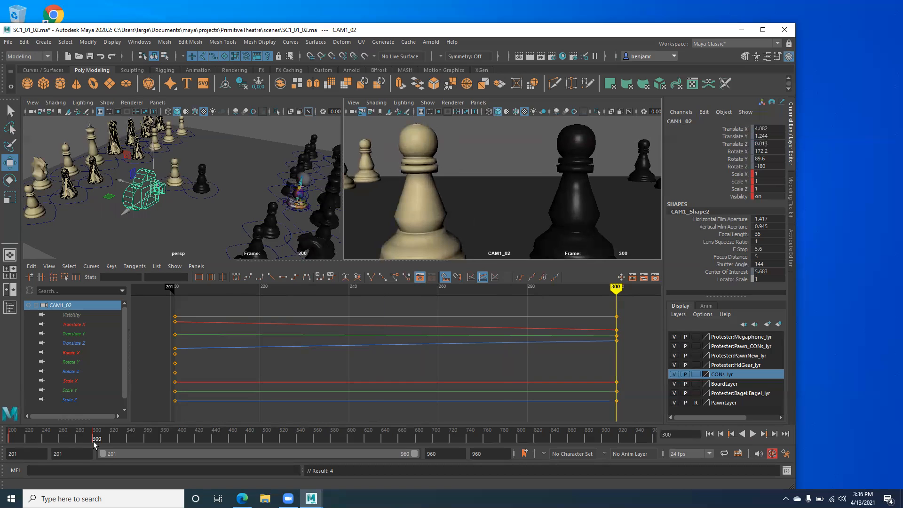
key("alt+v")
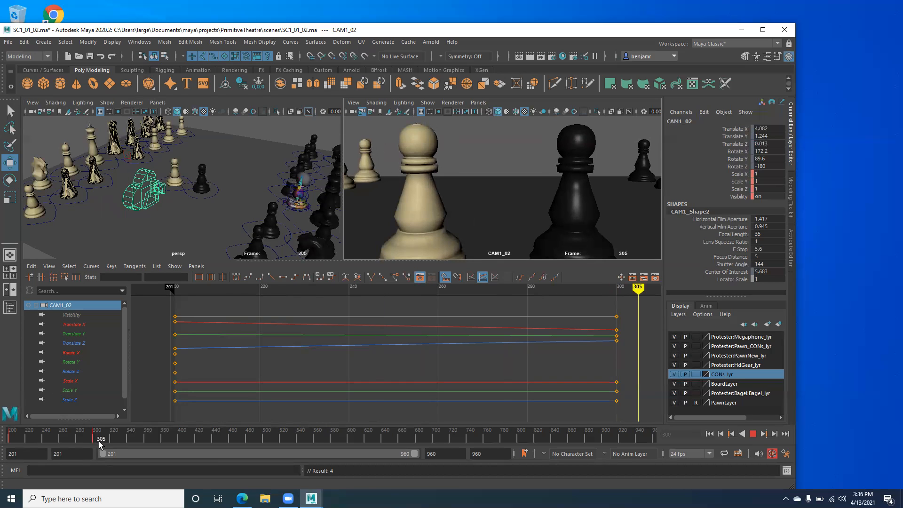
key("alt+v")
left_click_drag(101, 210, 120, 210, "alt")
left_click_drag(104, 438, 92, 441)
key("comma")
key("period")
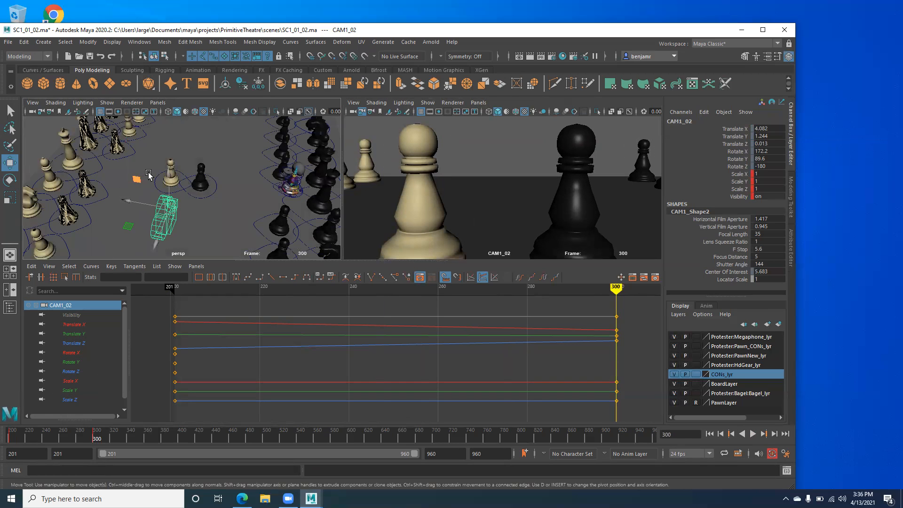
Step: Select the white centre pawn's base control and key all its channels at frame 300
scroll(149, 175, "up", 5)
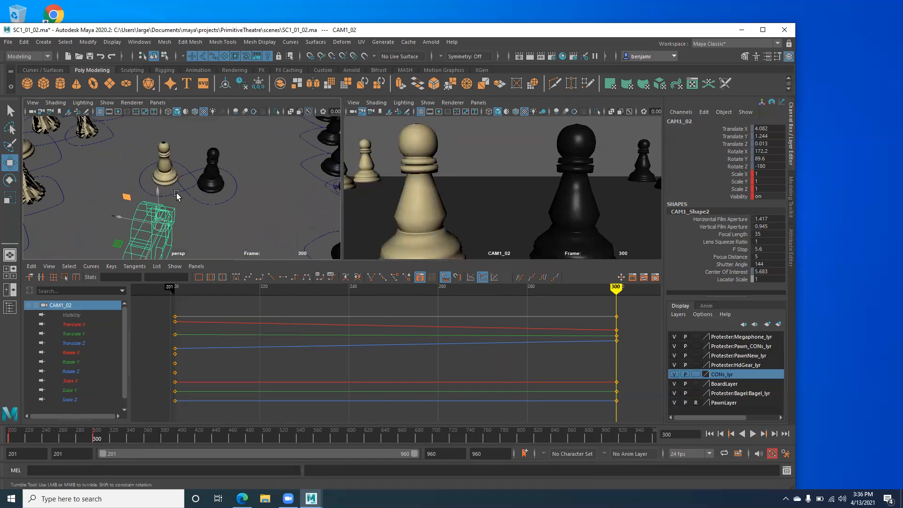
left_click(151, 194)
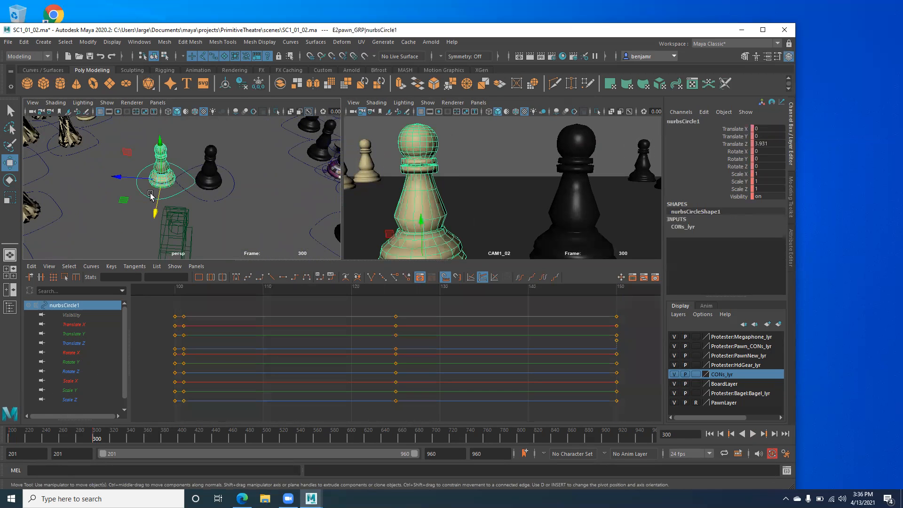
key("a")
scroll(261, 356, "down", 5)
middle_click_drag(449, 357, 189, 369, "alt")
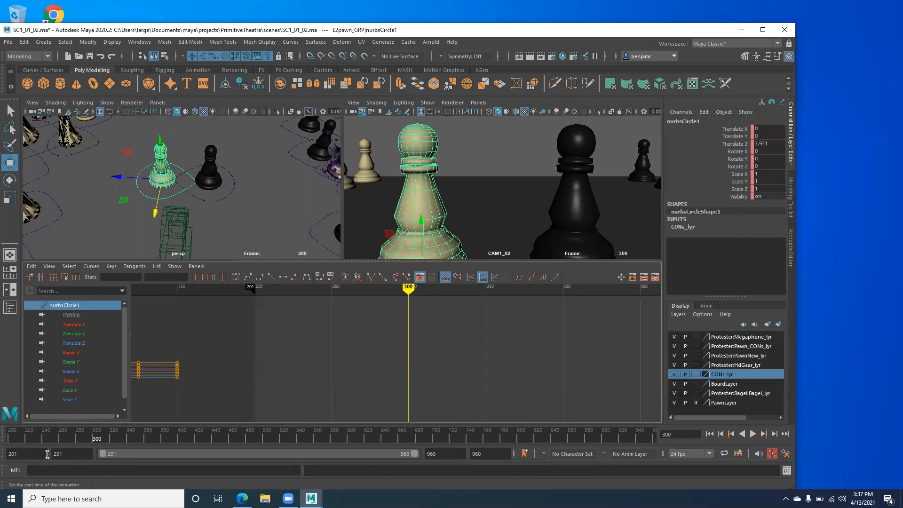
key("s")
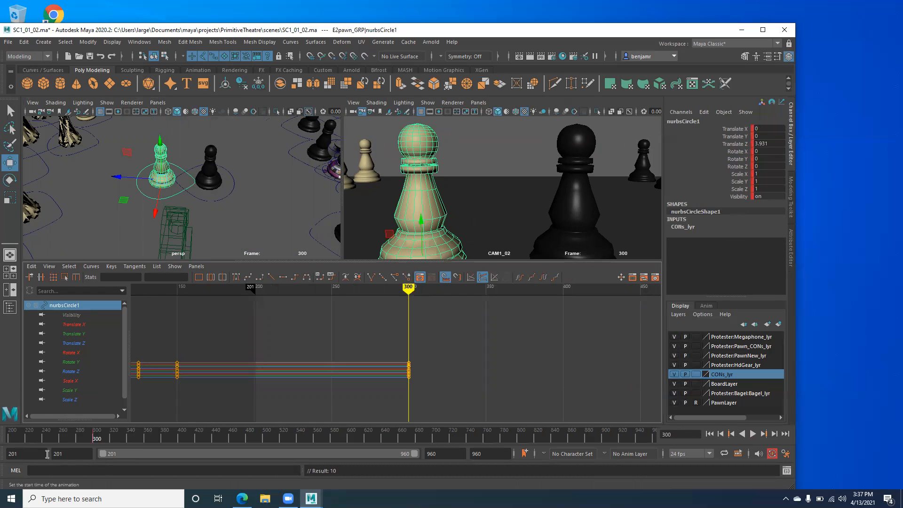
Step: Add the black centre pawn's control to the selection and key both pawns at frames 300 and 201
left_click(215, 203, "shift")
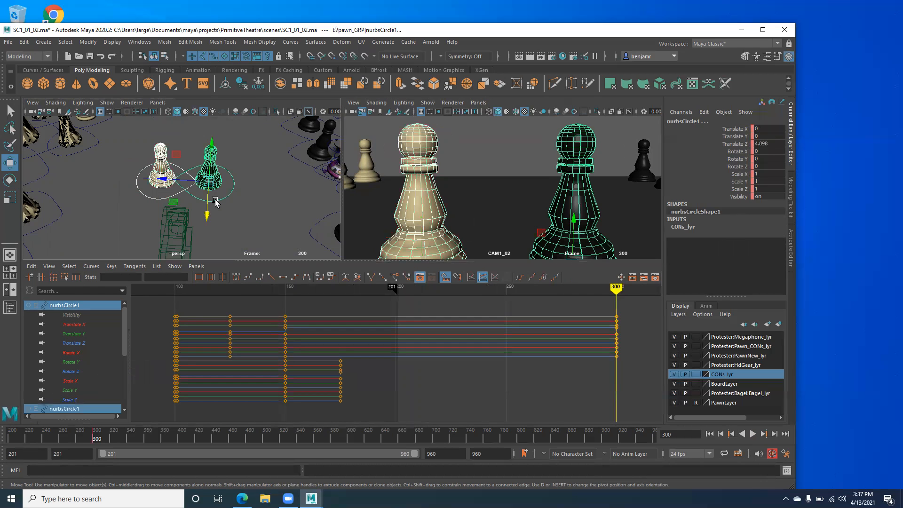
key("s")
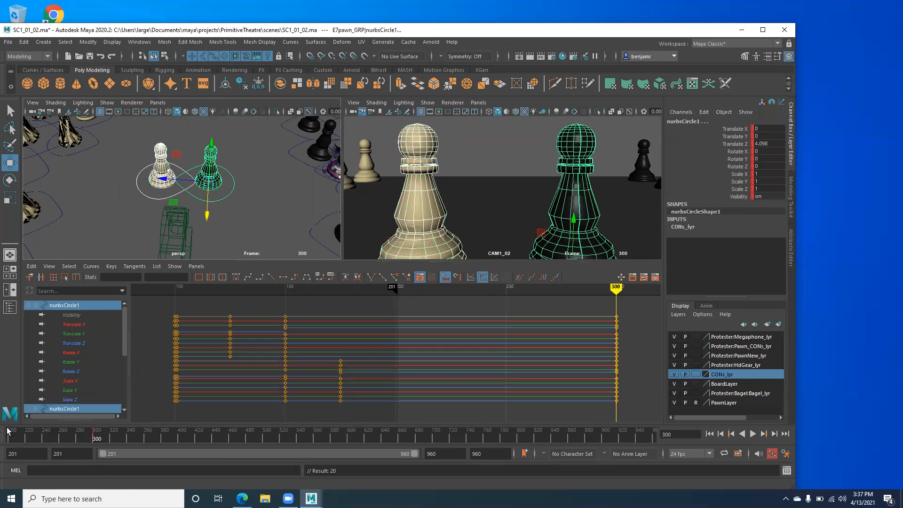
left_click_drag(88, 436, 6, 438)
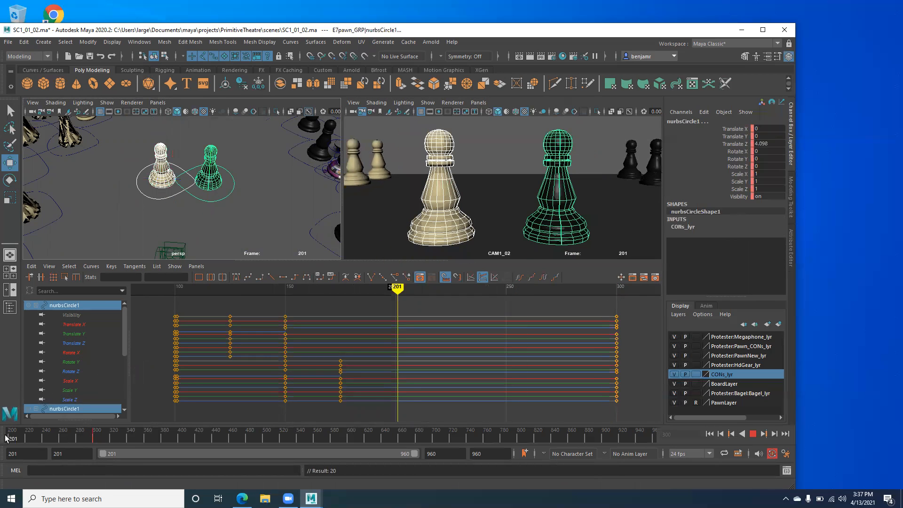
key("s")
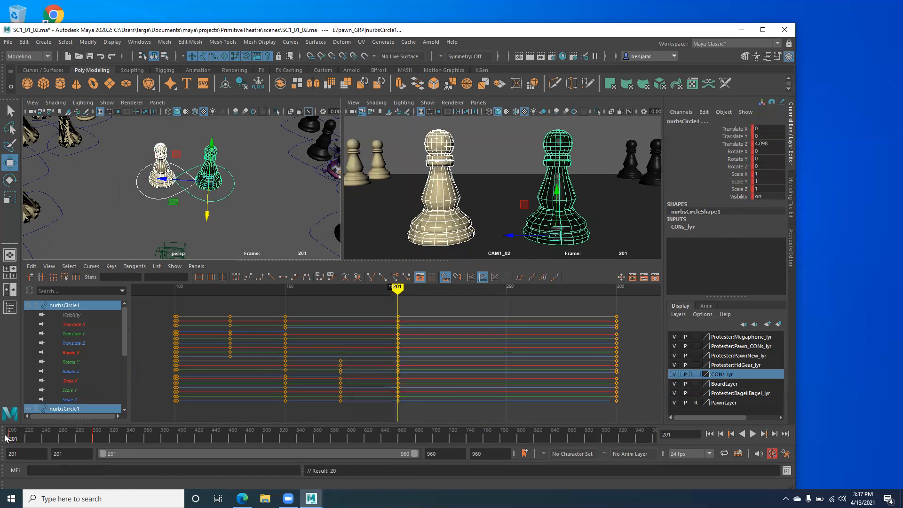
Step: Move the white centre pawn along Z to about 4.392, toward the black pawn, at frame 300
left_click(151, 198)
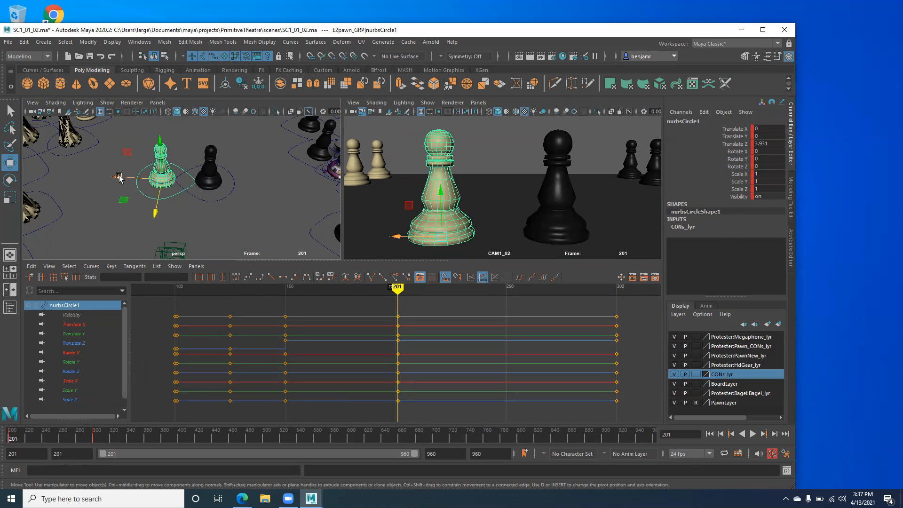
left_click_drag(118, 177, 127, 177)
left_click(97, 435)
Step: Set BoardLayer to reference mode so the chessboard surface cannot be selected
left_click(221, 190)
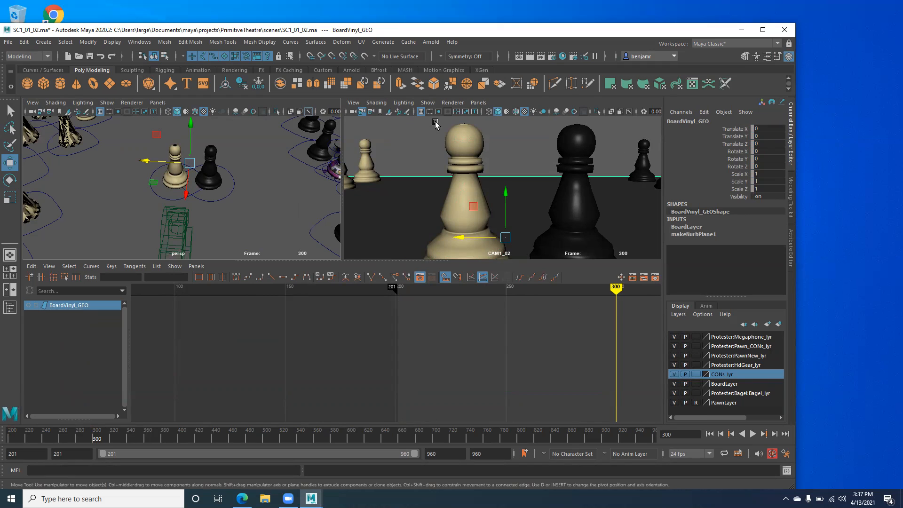
left_click(433, 146)
left_click(696, 384)
left_click(696, 384)
Step: Move the black centre pawn along Z to about 4.37, toward the white pawn, at frame 300
left_click(210, 204)
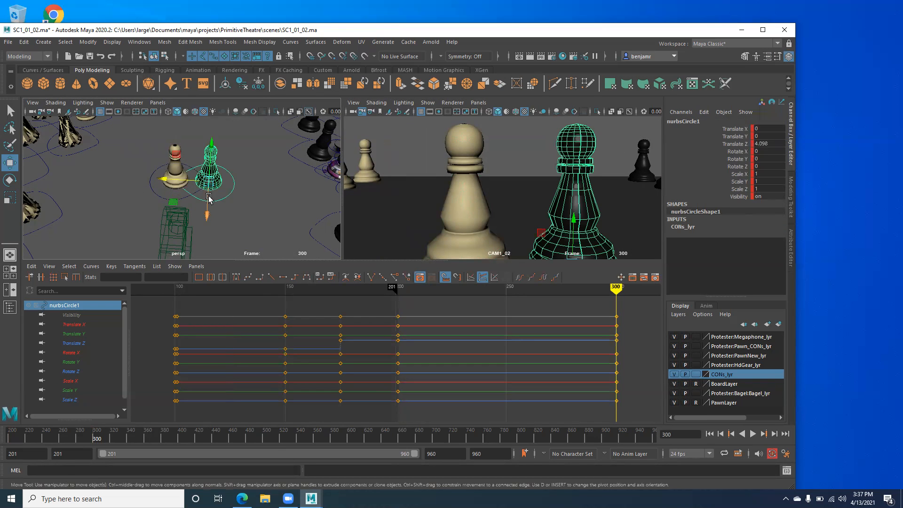
left_click_drag(169, 180, 160, 179)
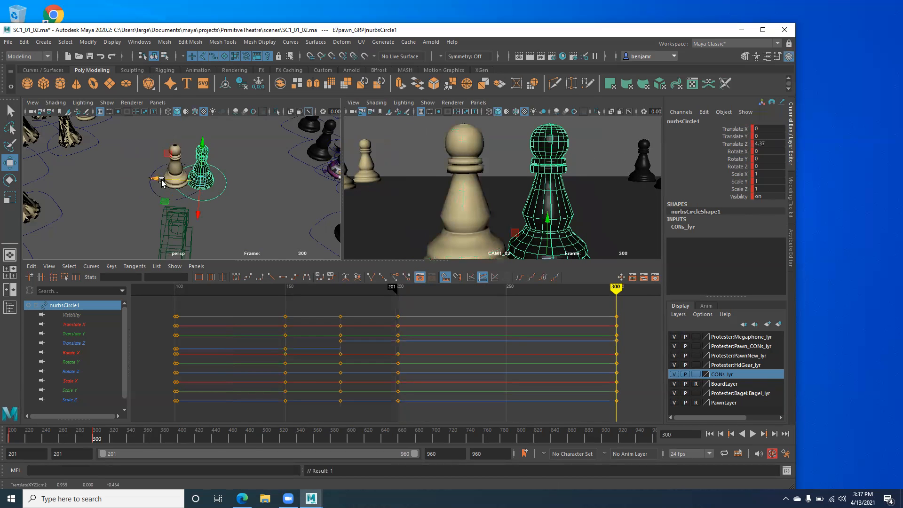
Step: Try rotating a centre pawn at frame 300 and undo the attempt
key("e")
left_click_drag(159, 171, 157, 162)
key("ctrl+z")
key("ctrl+z")
key("ctrl+z")
key("ctrl+z")
key("ctrl+z")
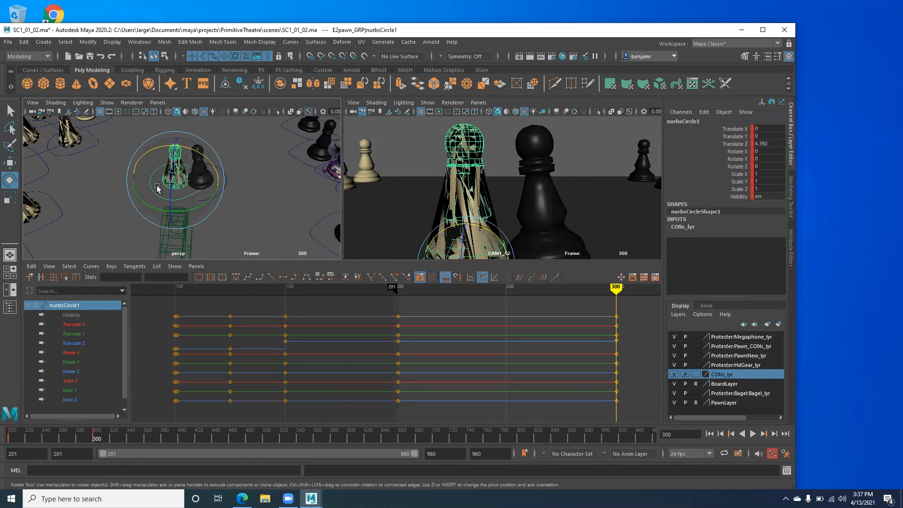
Step: Tilt the white centre pawn toward the black one by rotating it about X to 11.34, and display it smoothed
left_click_drag(153, 160, 158, 151)
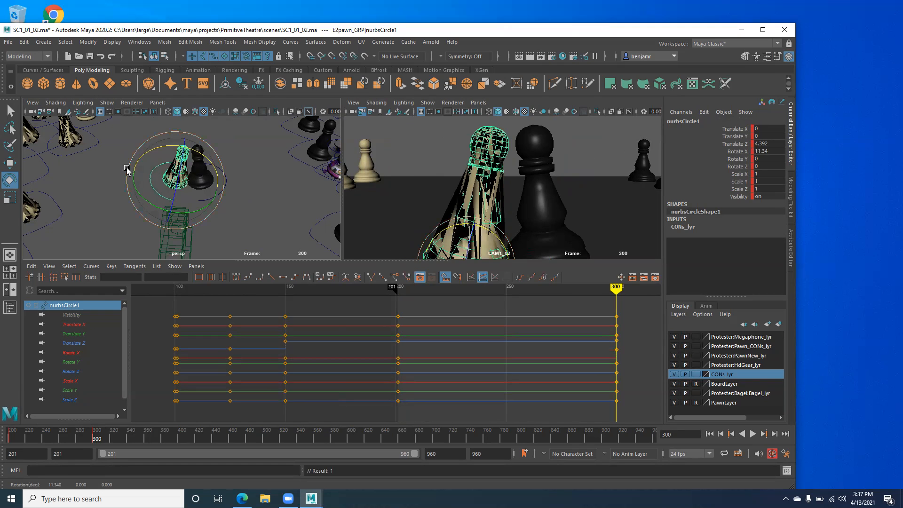
key("3")
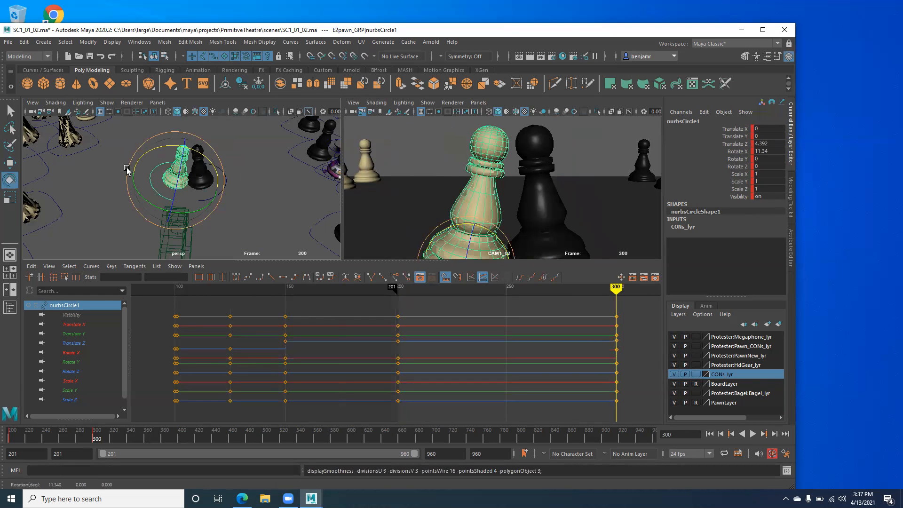
Step: Deselect the white pawn, scrub from frame 201 to 300 to review the centre pawns' motion, and select the CAM1_02 camera
left_click(223, 135)
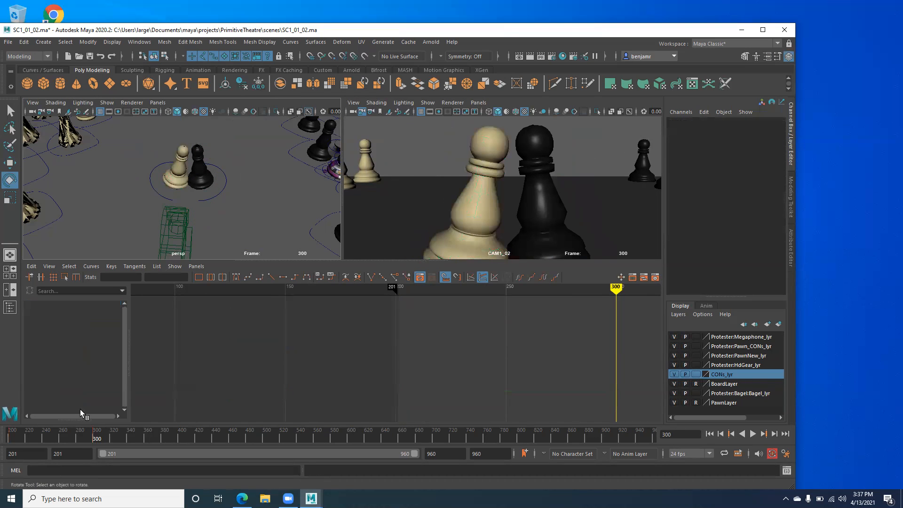
mouse_move(12, 435)
left_mouse_down()
mouse_move(113, 442)
mouse_move(61, 444)
mouse_move(98, 447)
mouse_move(98, 435)
left_mouse_up()
left_click(171, 226)
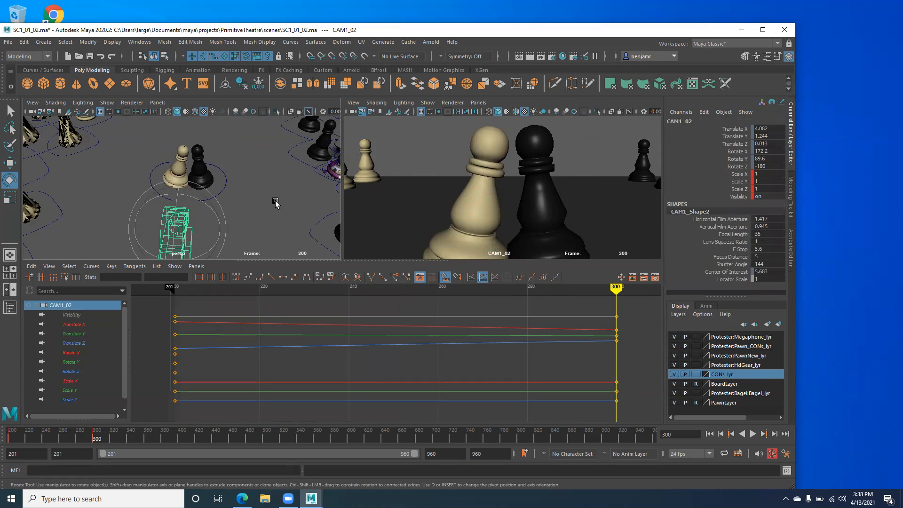
Step: Select the protester pawn's base control, Protester:Pawn_Base_CON, for moving at frame 300
left_click_drag(266, 184, 228, 199, "alt")
right_click_drag(227, 199, 291, 249, "alt")
middle_click_drag(215, 201, 165, 206, "alt")
right_click_drag(217, 205, 262, 224, "alt")
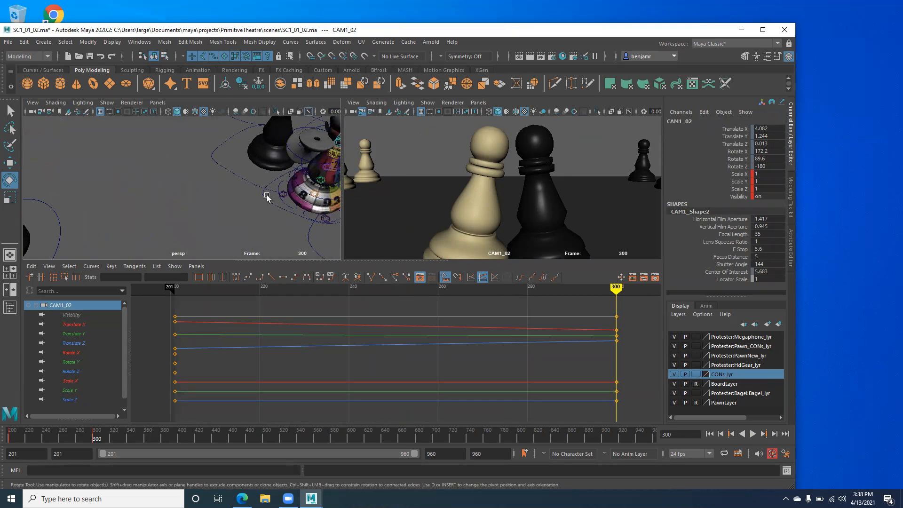
left_click(267, 201)
middle_click_drag(266, 201, 226, 209, "alt")
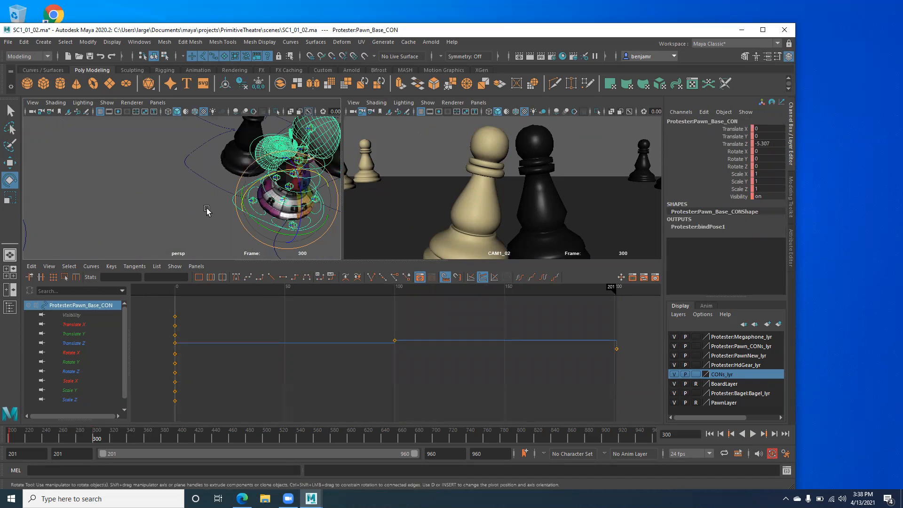
key("w")
right_click_drag(208, 216, 163, 216, "alt")
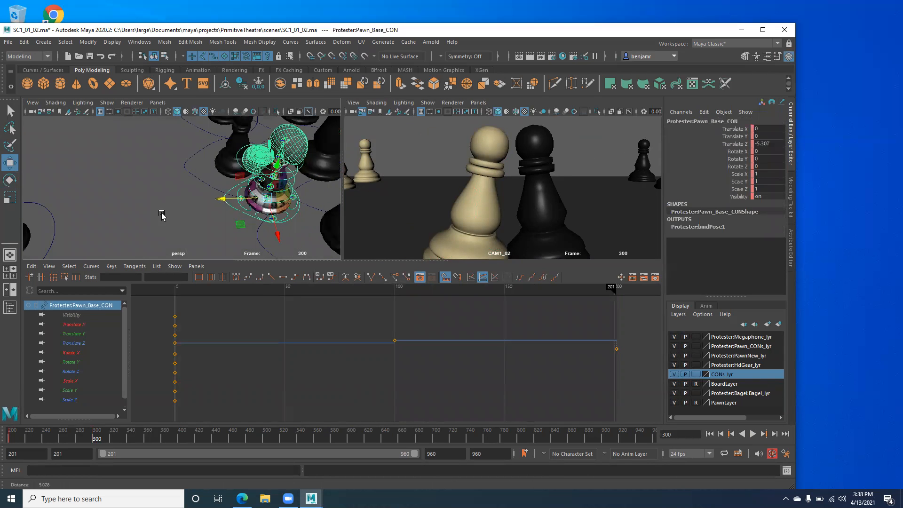
middle_click_drag(159, 210, 196, 195, "alt")
right_click_drag(196, 196, 157, 207, "alt")
Step: Try placing the protester pawn behind the two centre pawns, keying its position and rotating it about Y to 94.62
left_click_drag(227, 193, 80, 206)
key("e")
key("w")
key("shift+w")
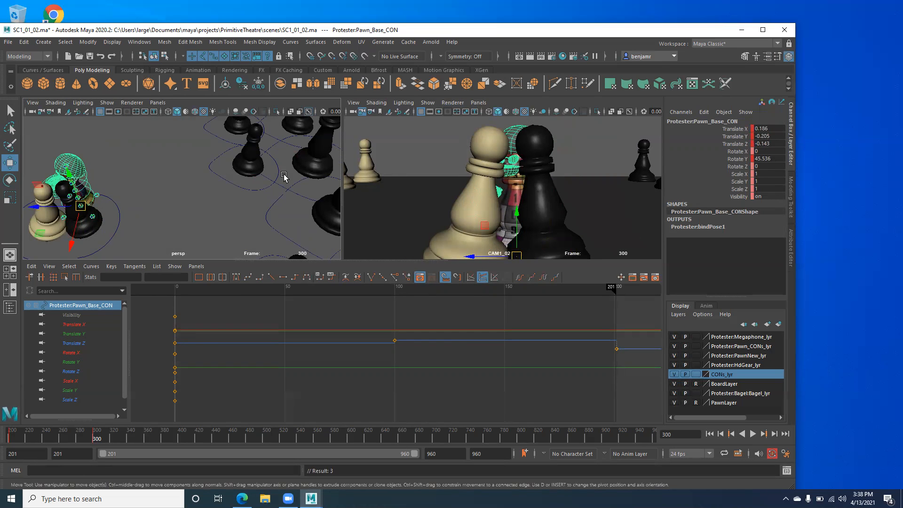
key("e")
left_click_drag(78, 245, 76, 208)
key("shift+e")
key("w")
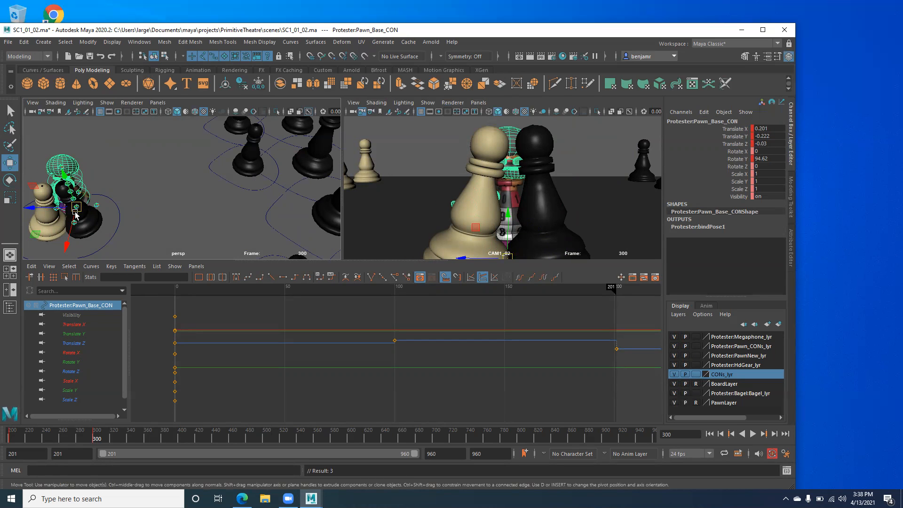
Step: Reset the protester base control's Translate X, Y and Z and Rotate X and Y to 0
left_click_drag(769, 128, 772, 144)
left_click(771, 154)
left_click(771, 158)
left_click(765, 135)
type("0")
key("Return")
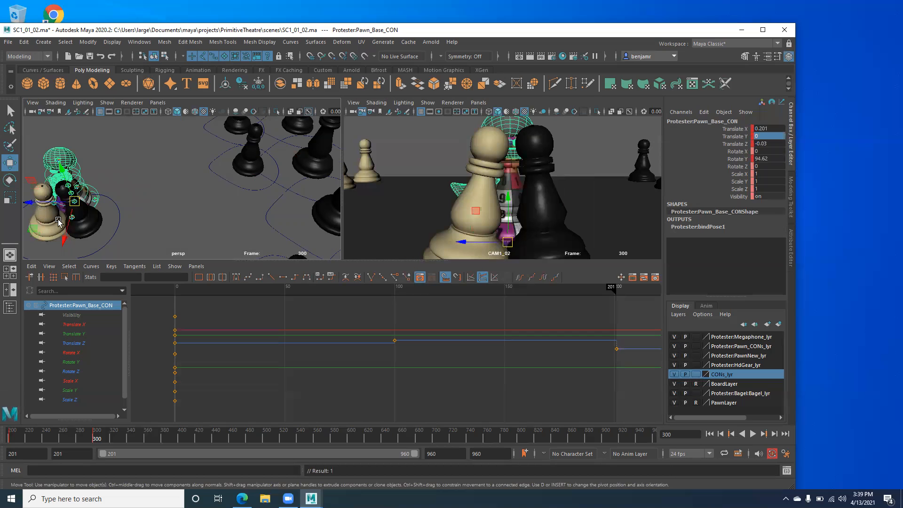
left_click_drag(764, 126, 769, 158)
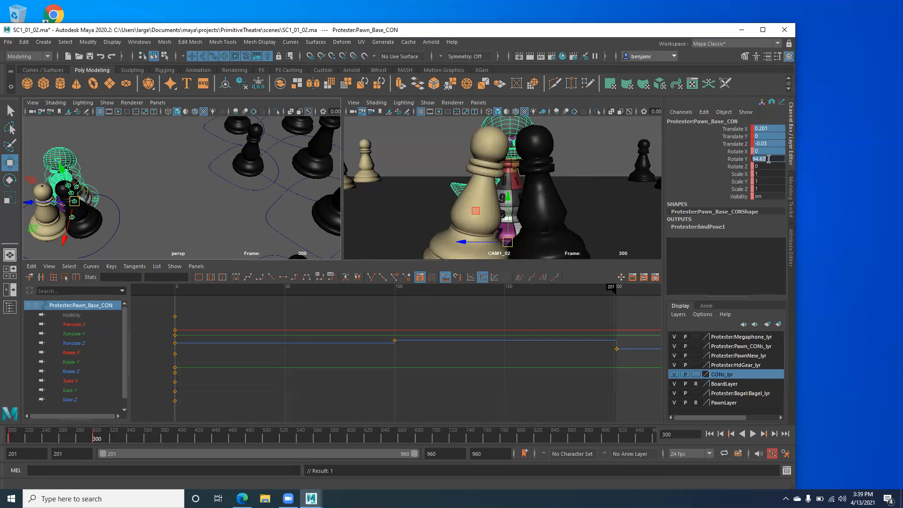
type("0")
key("Return")
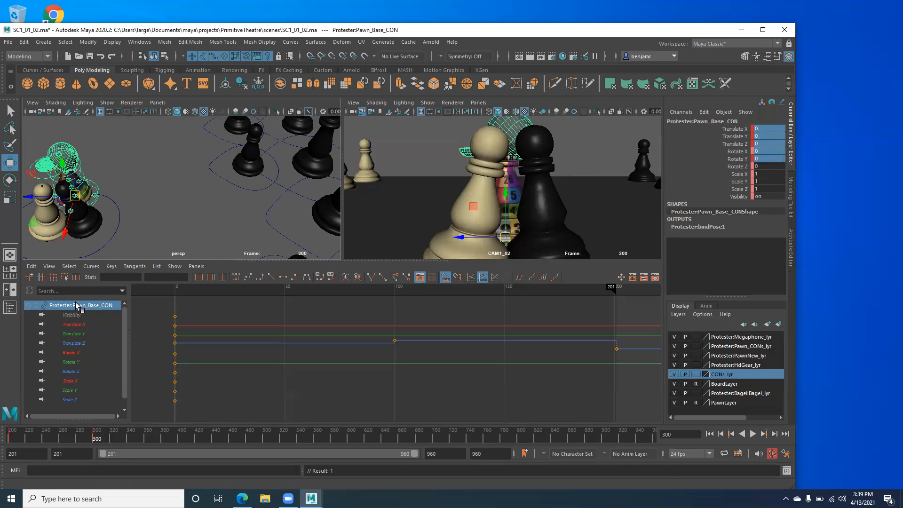
Step: Move the protester pawn's base control back along Z to -3 at frame 300
left_click_drag(28, 196, 142, 200)
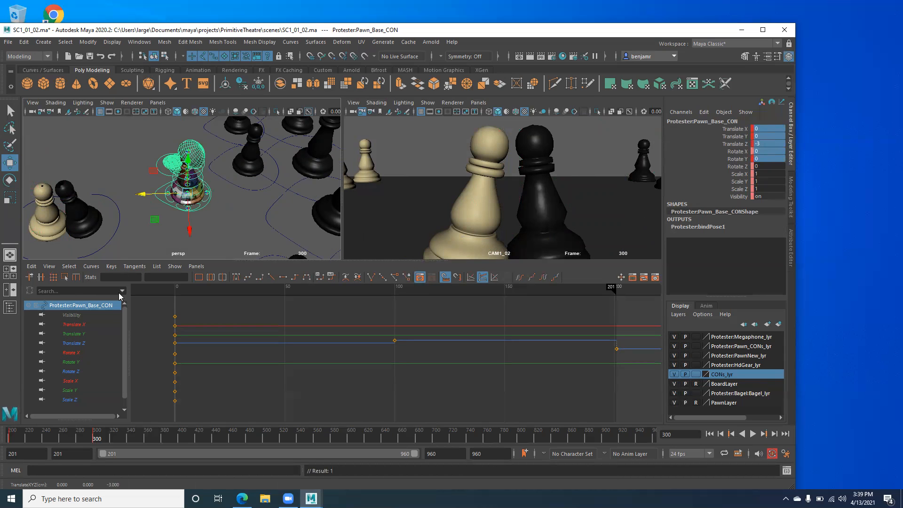
right_click_drag(457, 399, 378, 390, "alt")
middle_click_drag(392, 389, 258, 385, "alt")
right_click_drag(258, 384, 358, 381, "alt")
mouse_move(188, 380)
middle_mouse_down("alt")
mouse_move(343, 379)
mouse_move(337, 360)
middle_mouse_up("alt")
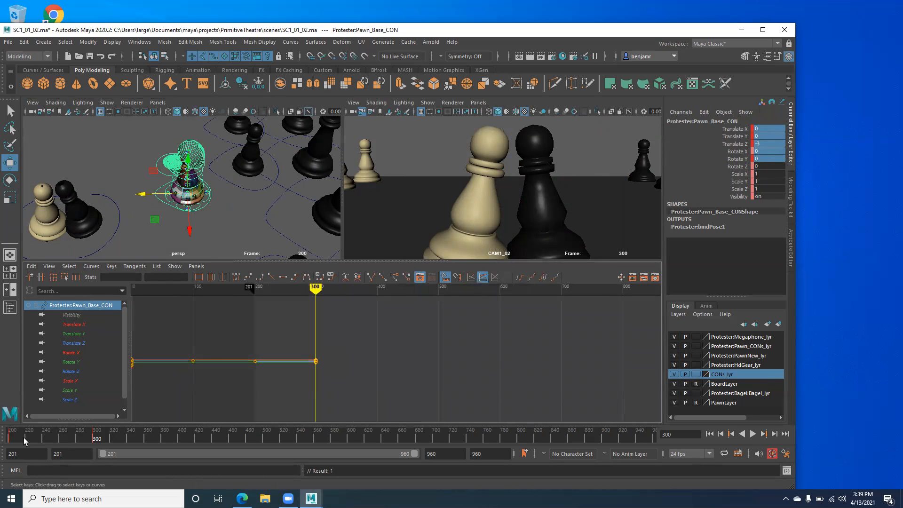
Step: Key all channels of the protester base control at frames 201 and 300, and play the animation briefly
left_click_drag(24, 440, 5, 440)
key("s")
key("period")
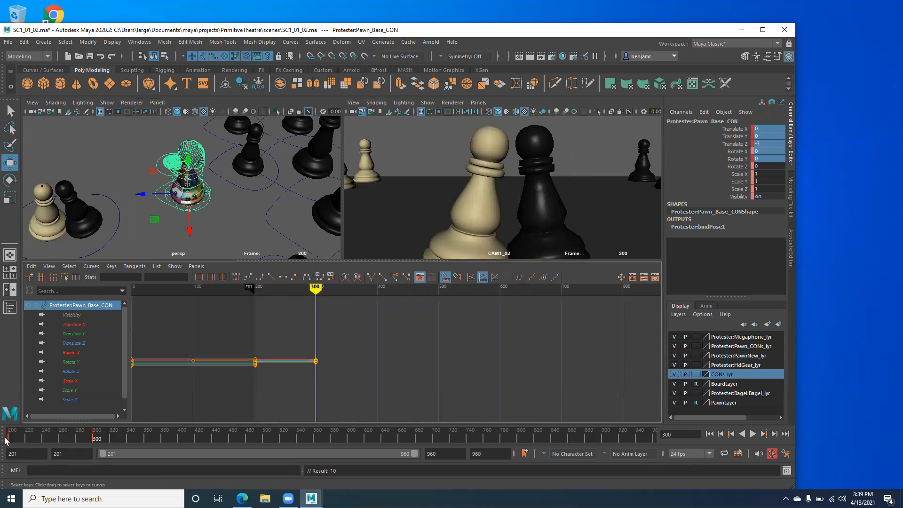
key("s")
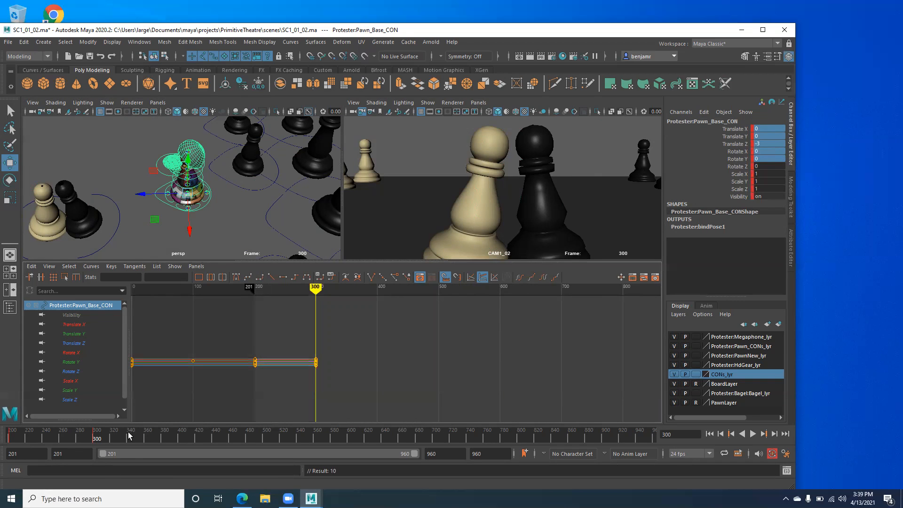
key("alt+v")
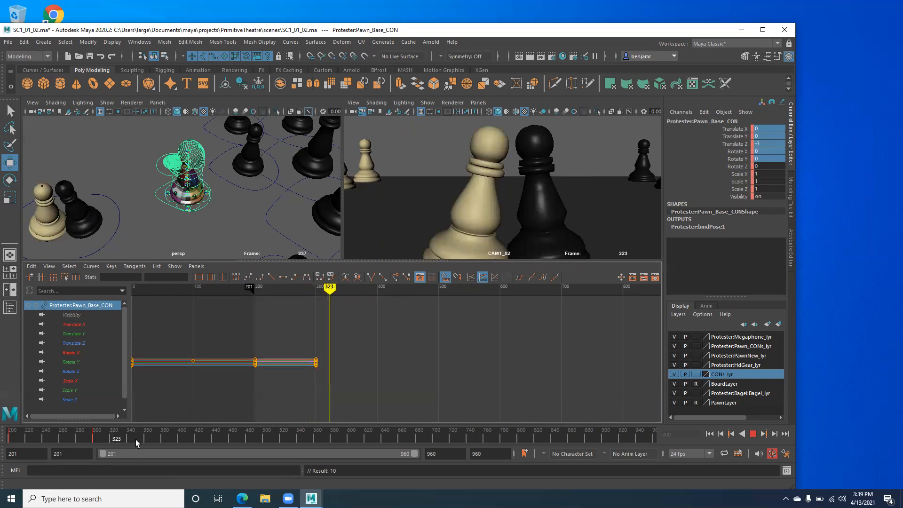
left_click(105, 446)
Step: Delete the protester base control's keys at frame 300 and key it again there with Translate Z at -5.307
key("comma")
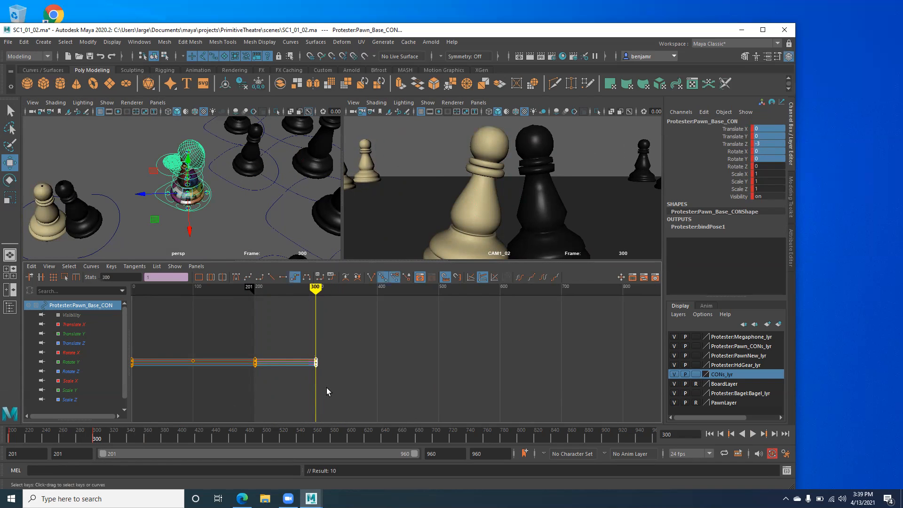
key("Delete")
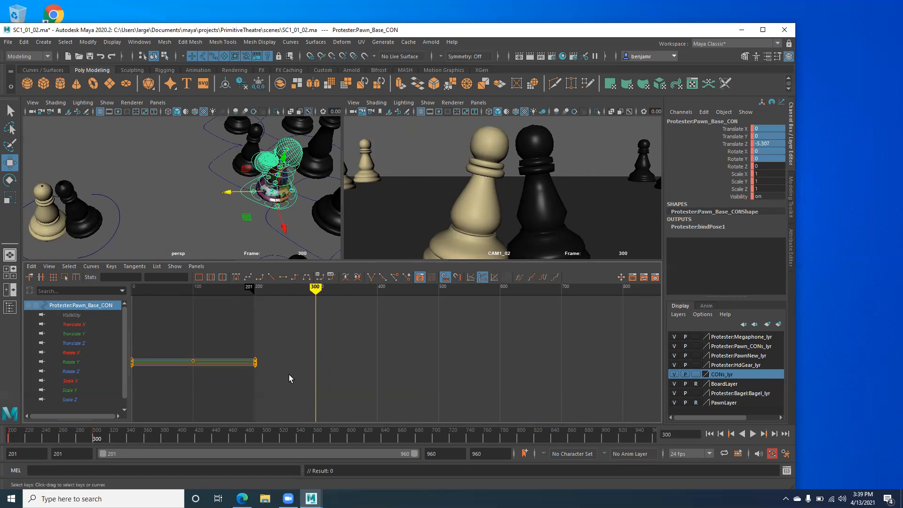
key("s")
key("comma")
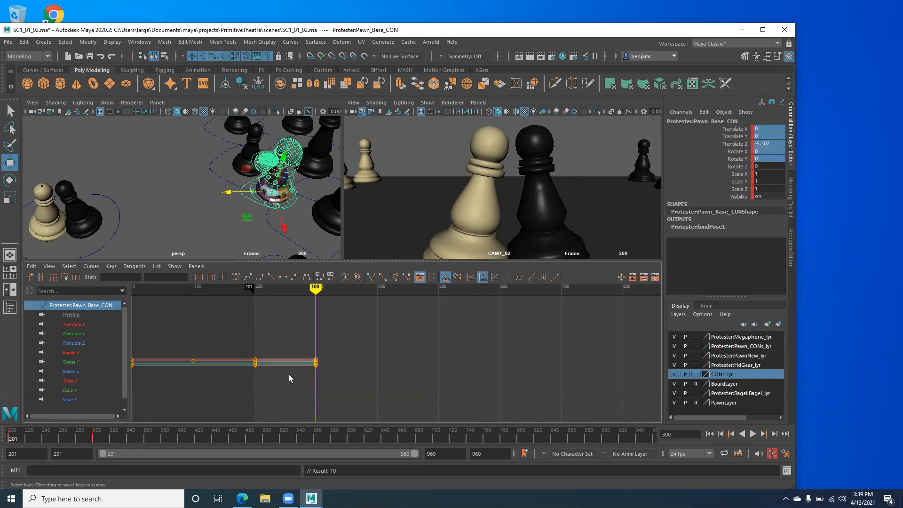
key("comma")
key("period")
key("alt+v")
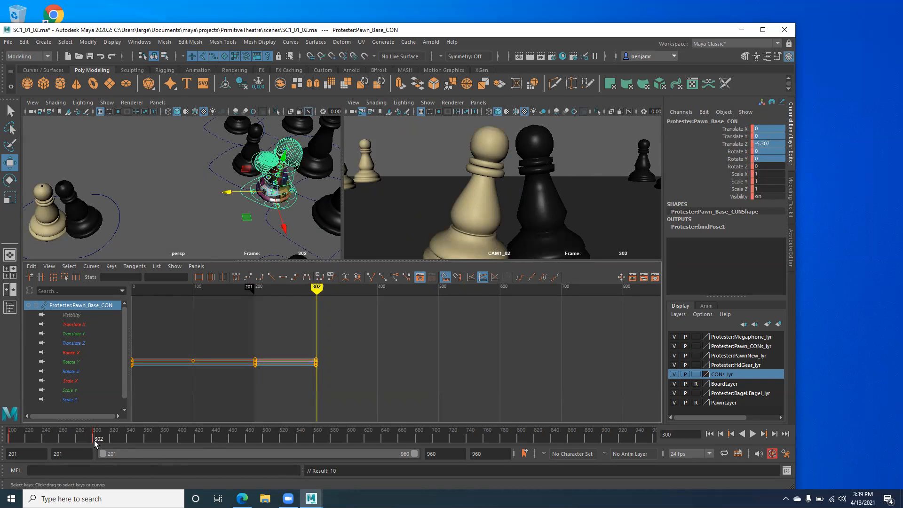
Step: Key all channels of the protester base control at frame 350
left_click_drag(112, 443, 137, 443)
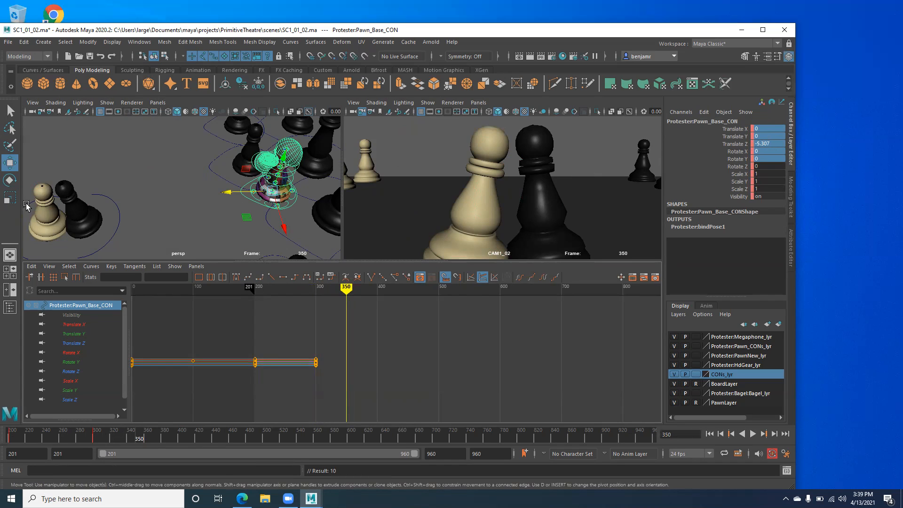
right_click_drag(346, 385, 216, 376, "alt")
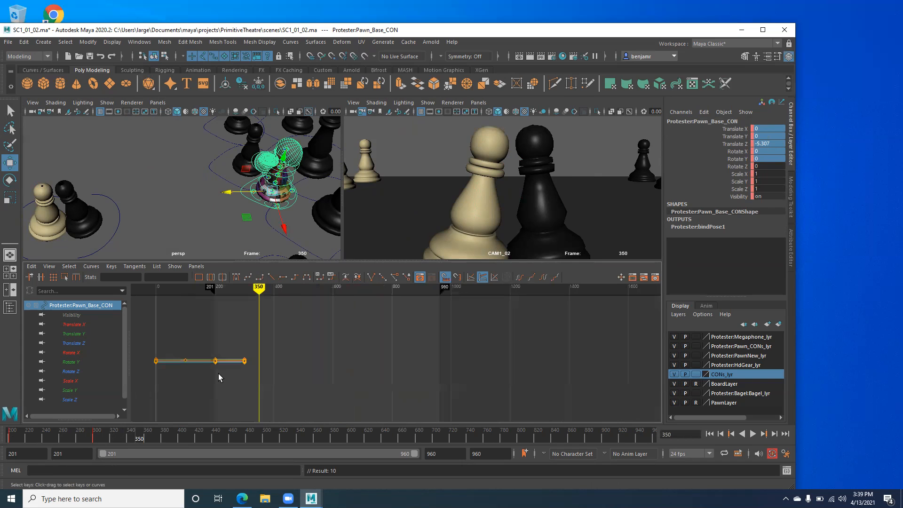
key("s")
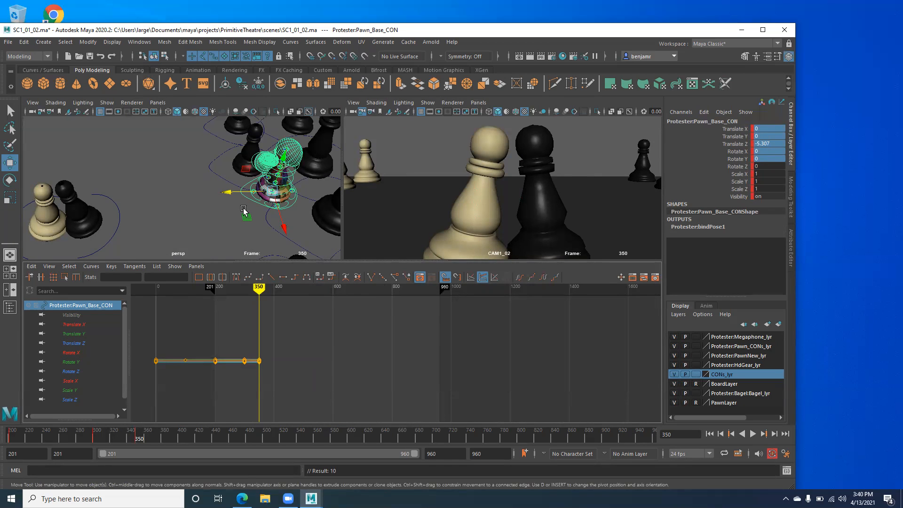
Step: Compare the protester pawn's keyed positions at frames 300 and 350
middle_click_drag(219, 207, 147, 202, "alt")
right_click_drag(147, 201, 162, 200, "alt")
middle_click_drag(161, 200, 173, 207, "alt")
key("comma")
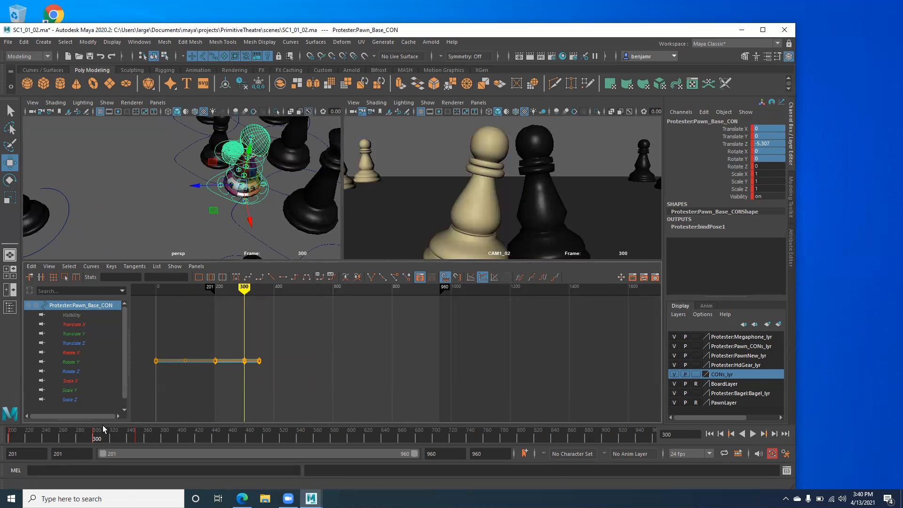
key("period")
key("comma")
key("period")
key("comma")
key("period")
key("comma")
key("period")
key("comma")
middle_click_drag(120, 205, 140, 204, "alt")
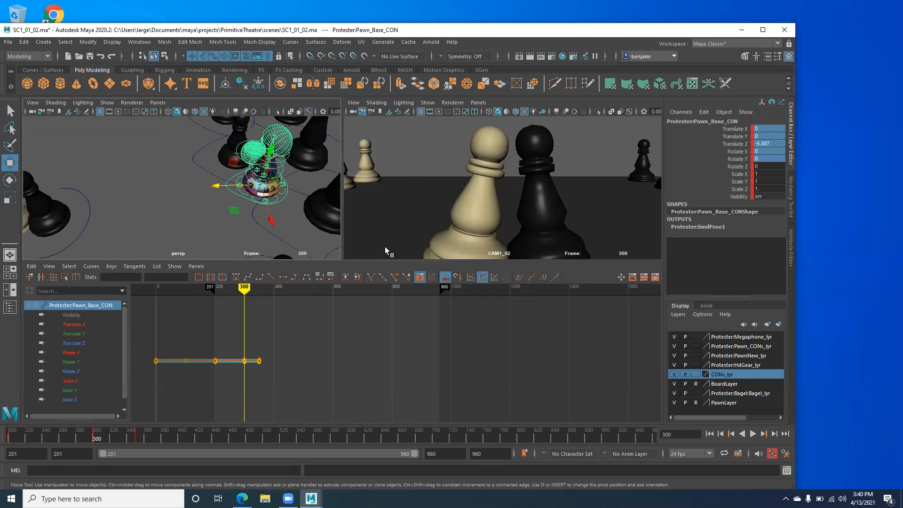
Step: Move the protester base control along Z to -2.874 at frame 300 and compare it with the frame 350 pose
left_click_drag(215, 185, 116, 203)
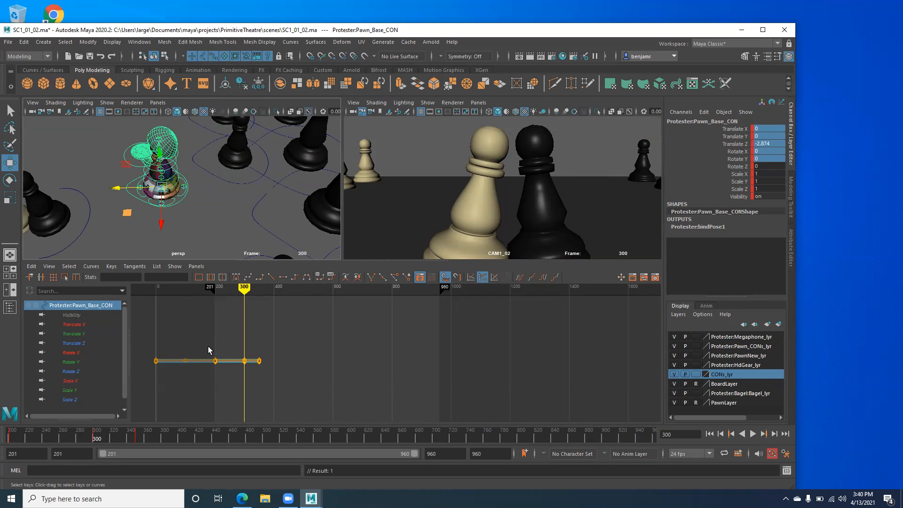
key("period")
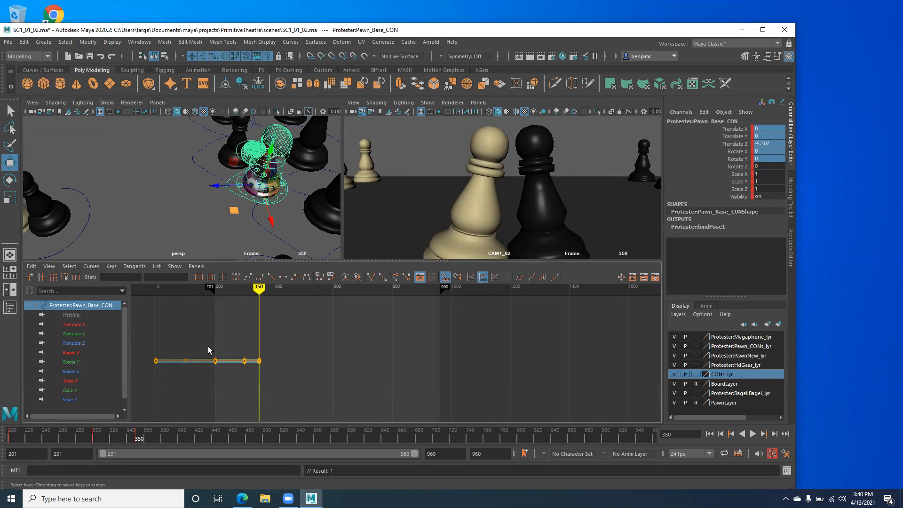
key("comma")
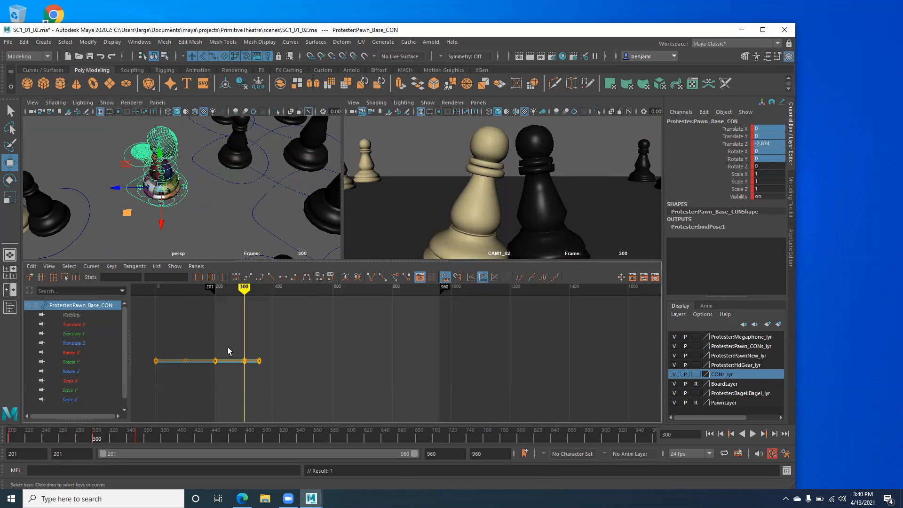
Step: Replace the protester base control's keys at frame 350 with new ones holding Translate Z at -2.874
key("period")
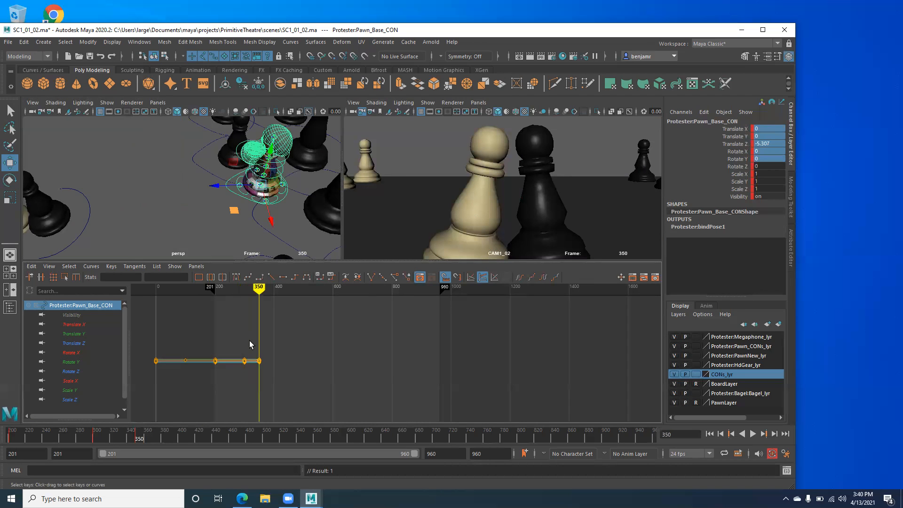
key("Delete")
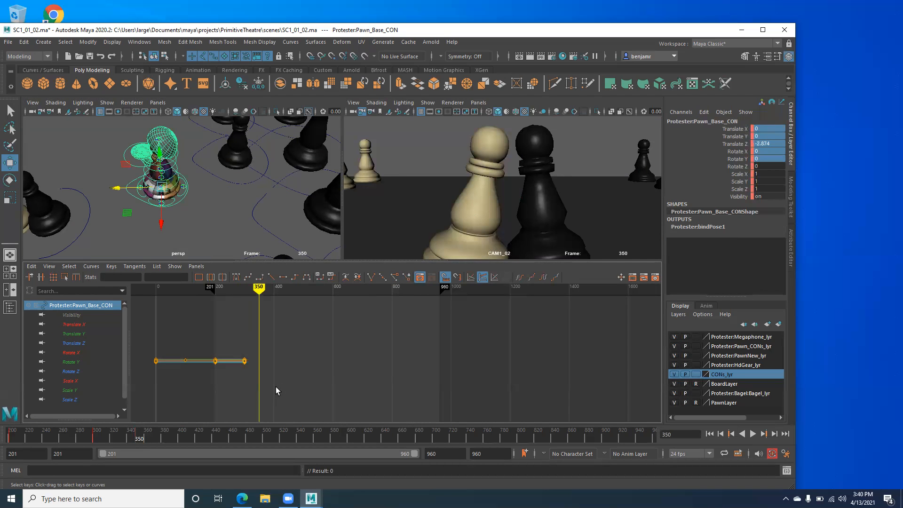
key("s")
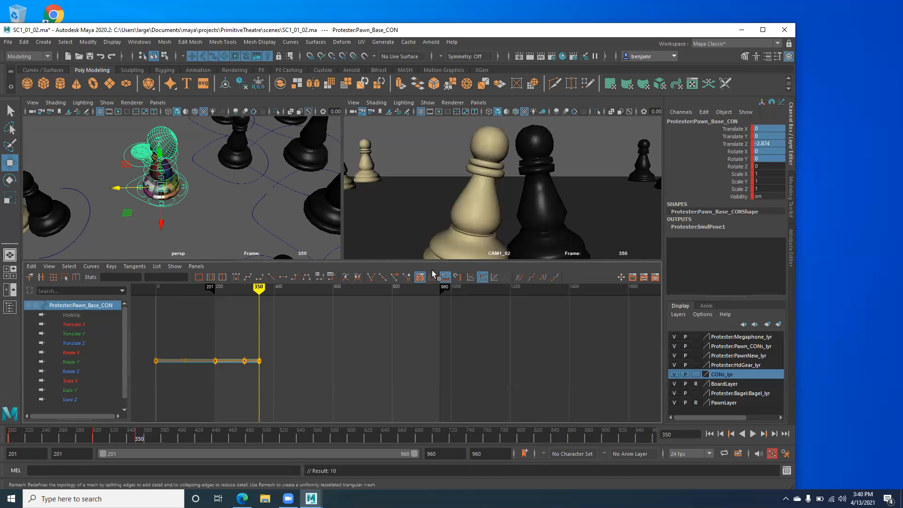
key("comma")
key("period")
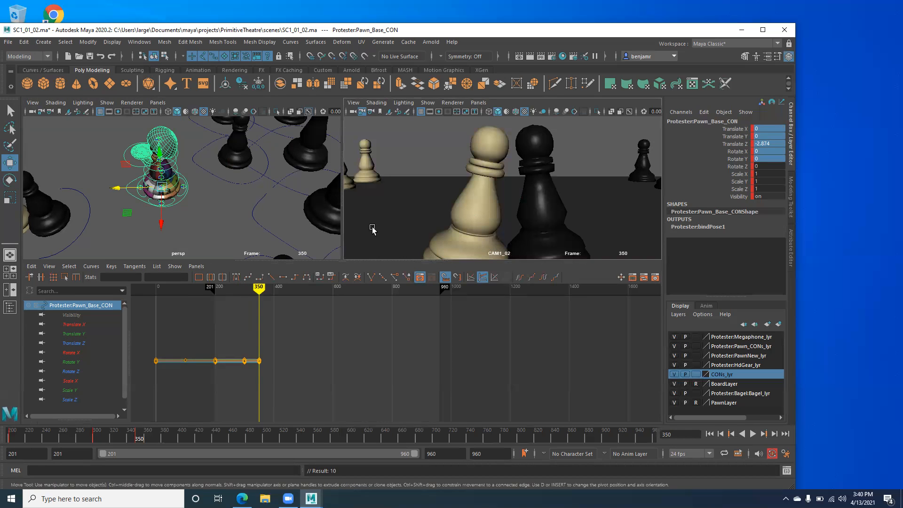
Step: Show the protester pawn close up in an enlarged perspective view at frame 300 and select its front toe joint, Protester:Pawn_ToeF_JNT
scroll(130, 196, "up", 1)
scroll(130, 196, "up", 2)
middle_click_drag(130, 196, 218, 215, "alt")
scroll(172, 211, "up", 3)
mouse_move(218, 215)
left_mouse_down("alt")
mouse_move(174, 210)
mouse_move(171, 184)
left_mouse_up("alt")
key("comma")
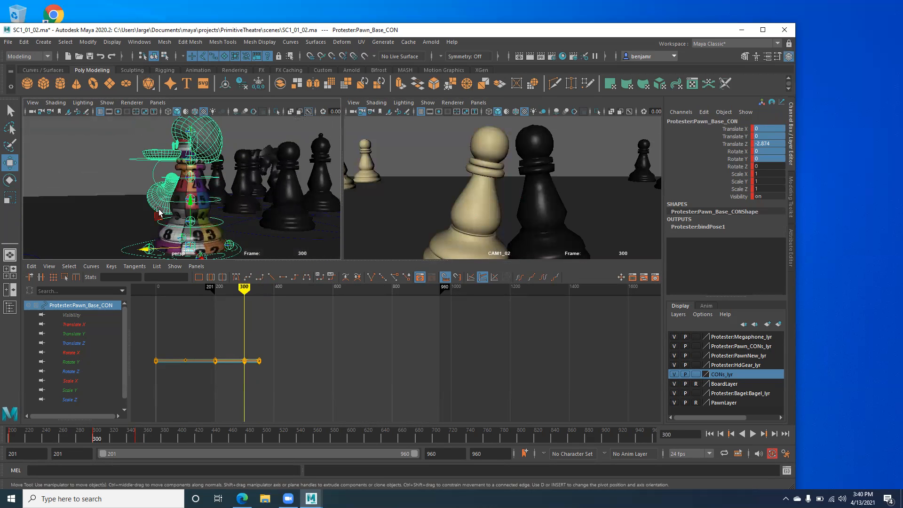
middle_click_drag(161, 210, 183, 189, "alt")
scroll(144, 212, "down", 1)
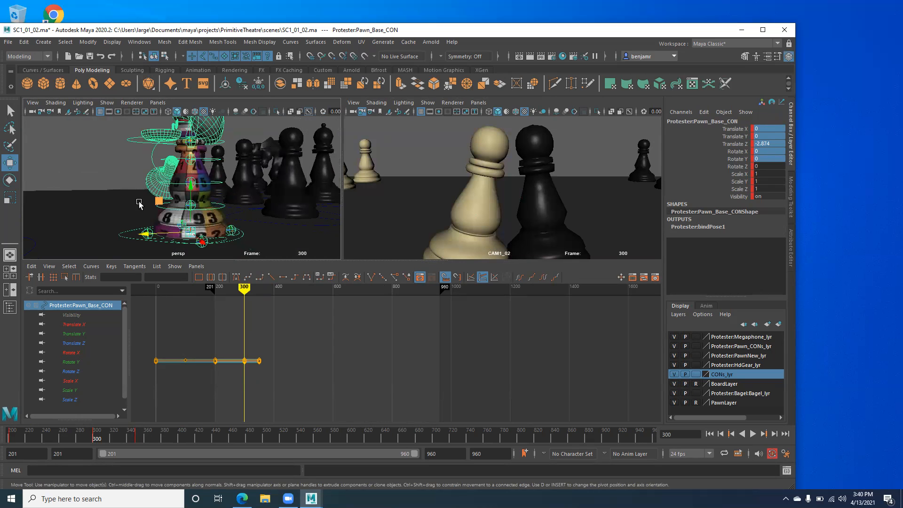
scroll(147, 207, "down", 1)
key("space")
left_click_drag(249, 294, 204, 241, "alt")
left_click(222, 249)
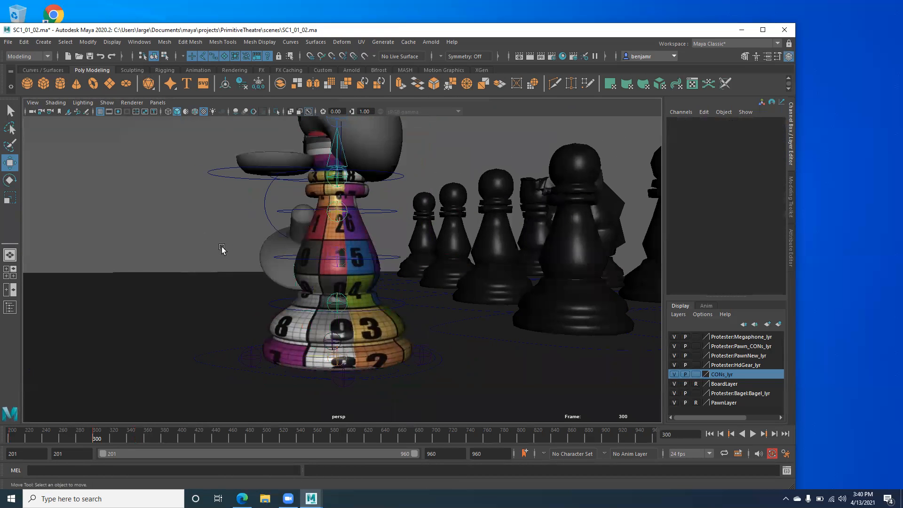
left_click(243, 369)
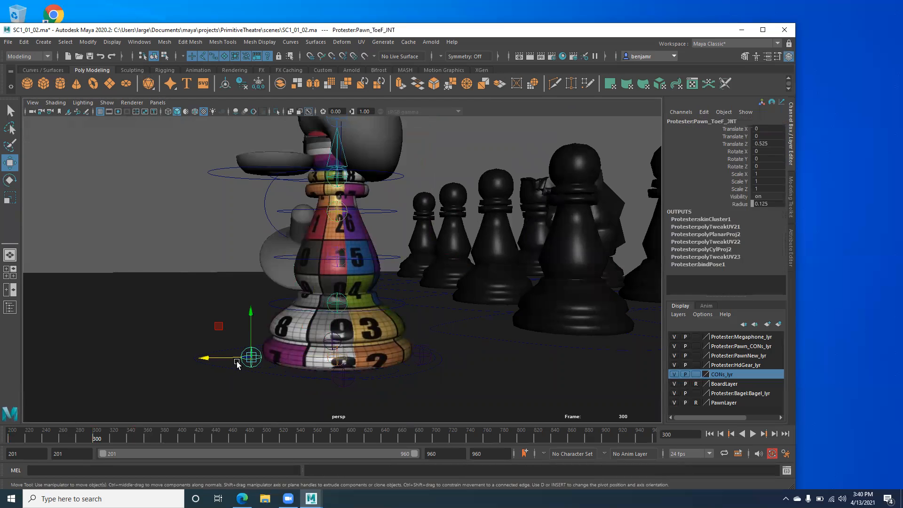
Step: Clear the selection and limit the perspective view to displaying only polygons and NURBS curves
left_click(203, 303)
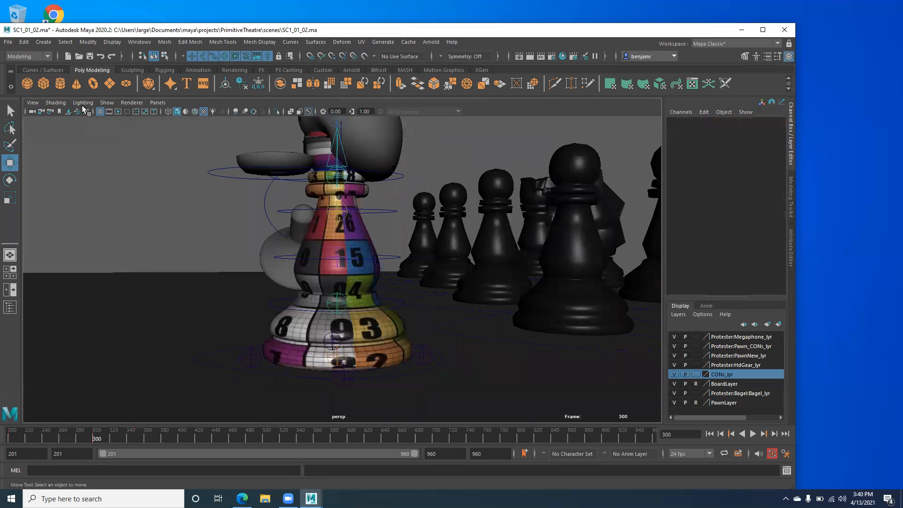
left_click(105, 103)
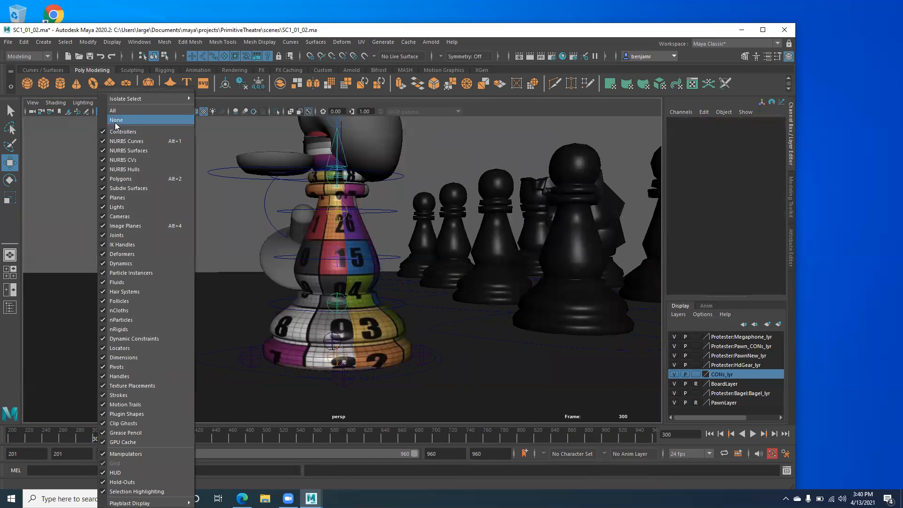
left_click(115, 120)
left_click(111, 103)
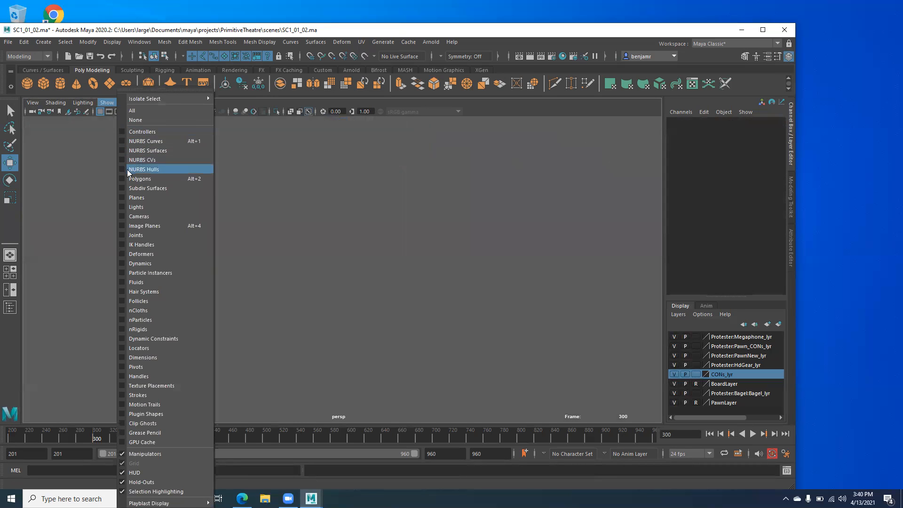
left_click(121, 179)
left_click(107, 102)
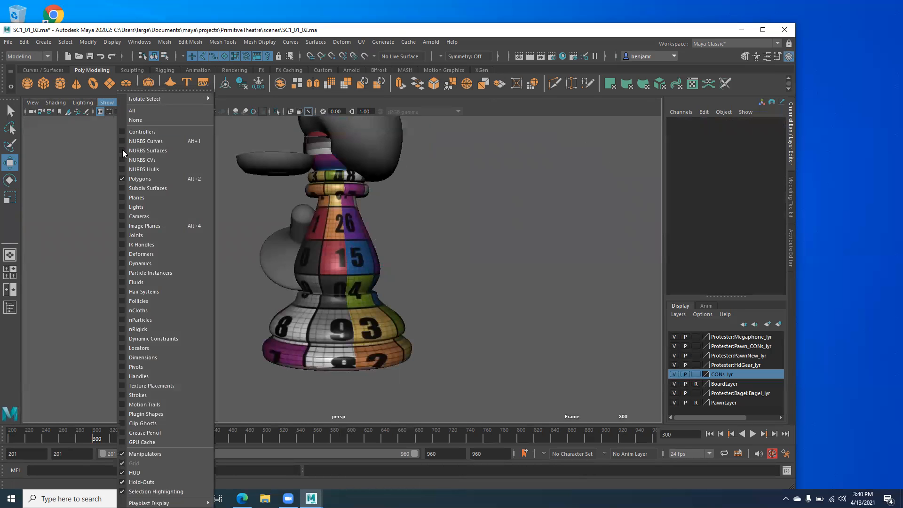
left_click(121, 141)
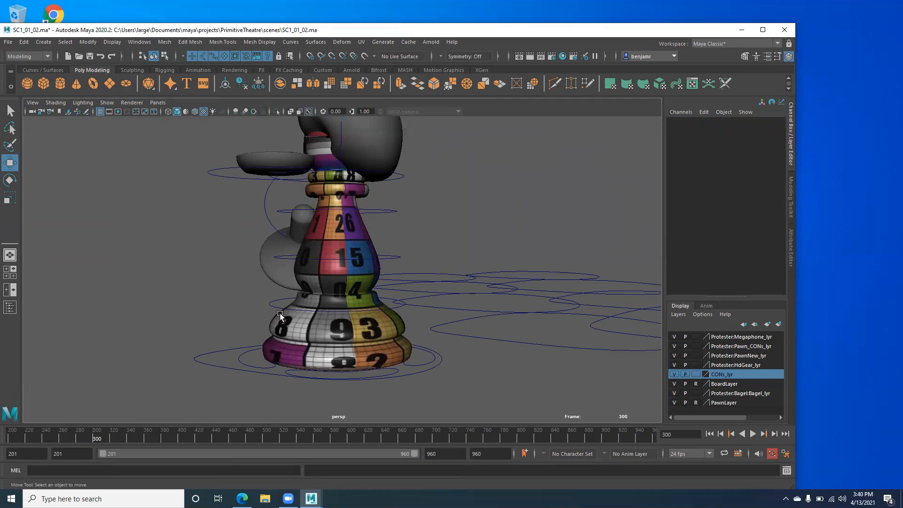
Step: Check the control curves around the protester pawn and hide the CONs_lyr display layer
left_click_drag(294, 301, 251, 305, "alt")
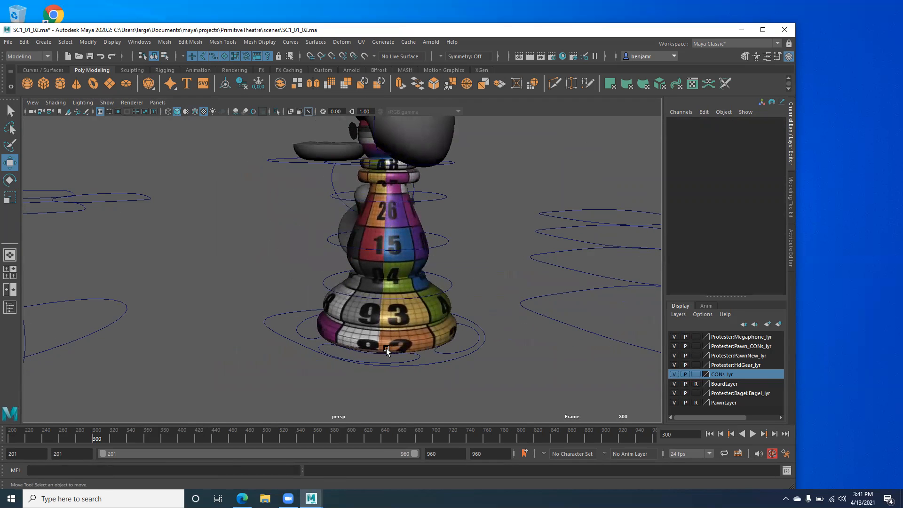
left_click_drag(386, 355, 382, 371, "alt")
left_click_drag(362, 321, 381, 324, "alt")
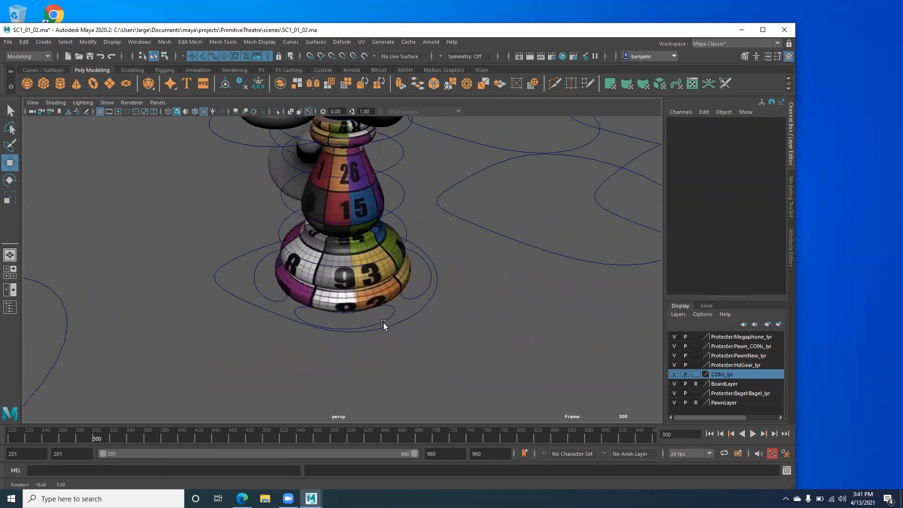
right_click_drag(376, 326, 271, 311, "alt")
scroll(480, 282, "down", 5)
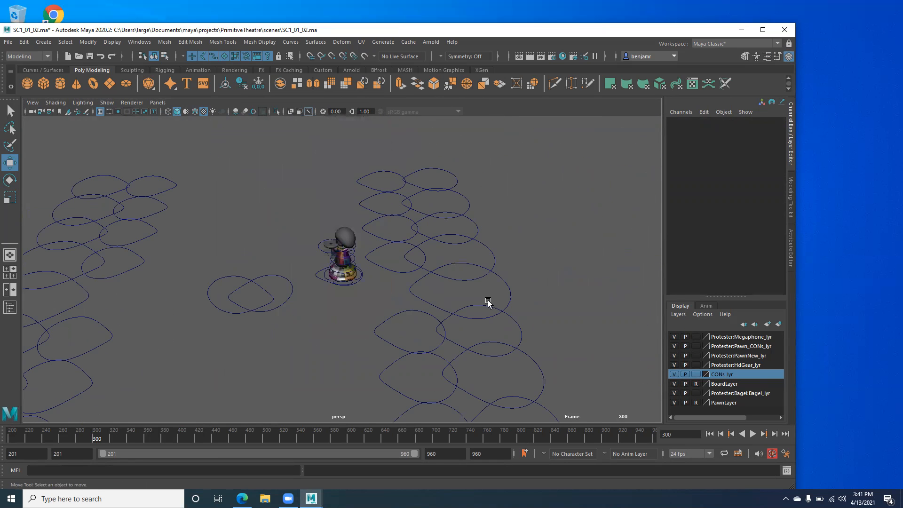
left_click_drag(381, 197, 450, 370)
left_click_drag(409, 293, 382, 267, "alt")
right_click_drag(307, 250, 495, 376, "alt")
left_click(343, 258)
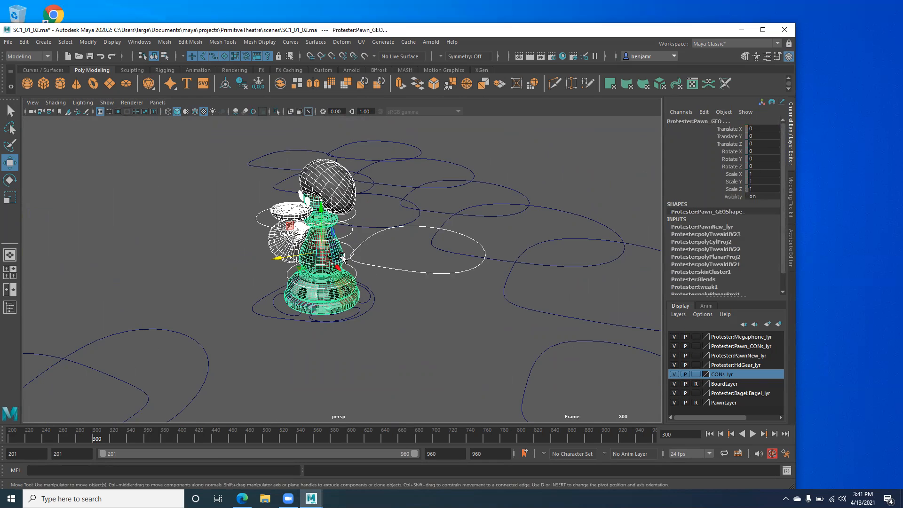
left_click(619, 380)
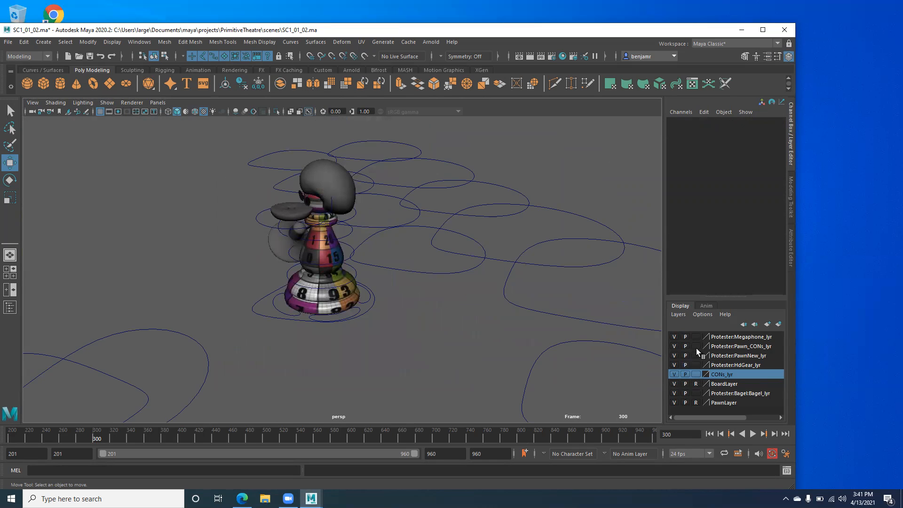
left_click(673, 374)
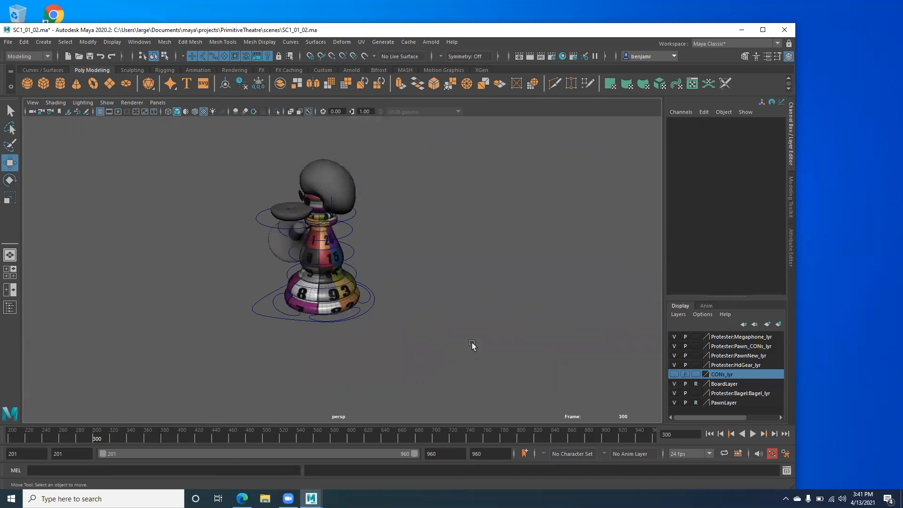
Step: Select the protester's bagel control, Protester:Bagel:Bagel_CON, and hide the Protester:Bagel:Bagel_lyr layer
scroll(269, 221, "up", 3)
scroll(331, 274, "up", 5)
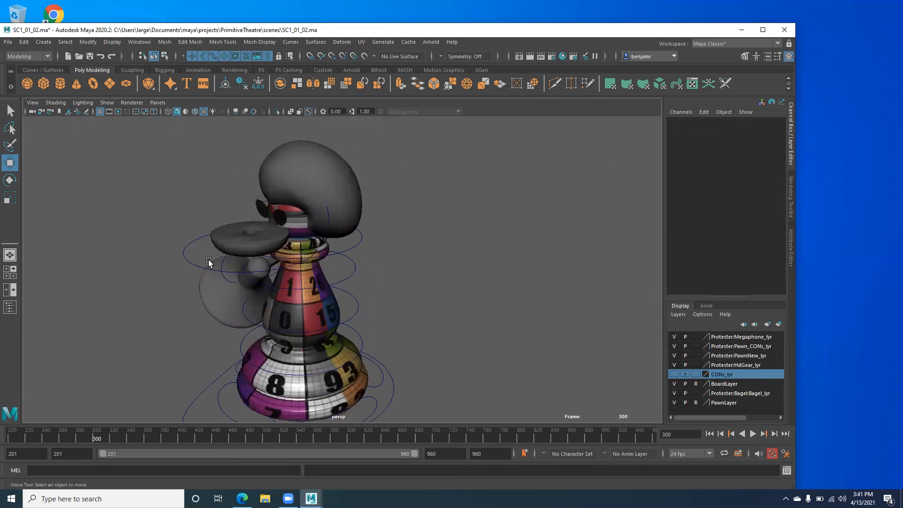
left_click_drag(209, 260, 189, 264, "alt")
left_click(204, 256)
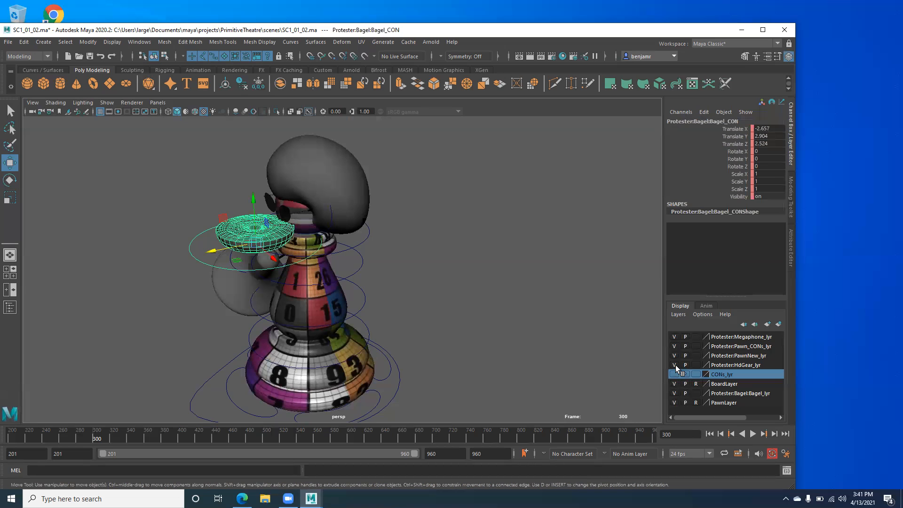
left_click(674, 393)
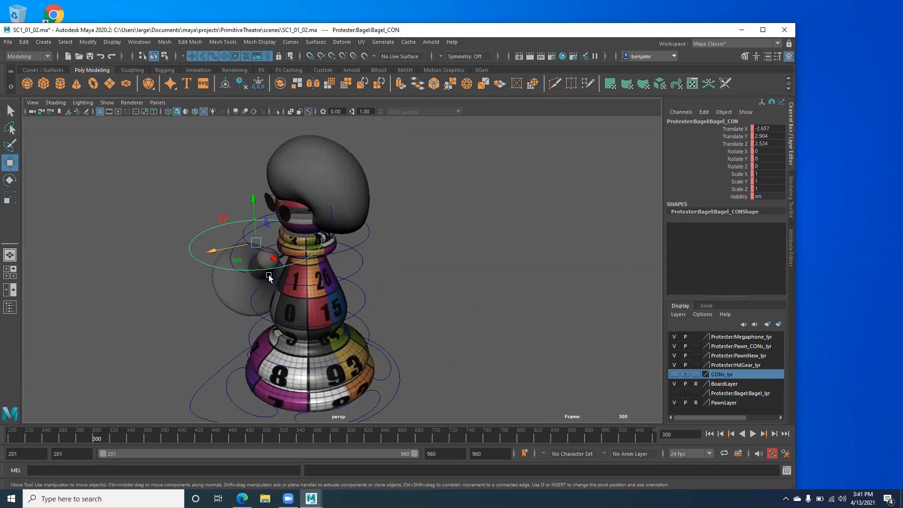
Step: Return to the multi-view layout and show the protester base control, Protester:Pawn_Base_CON, at its frame 300 key
mouse_move(181, 284)
left_mouse_down("alt")
mouse_move(172, 275)
mouse_move(191, 282)
left_mouse_up("alt")
key("space")
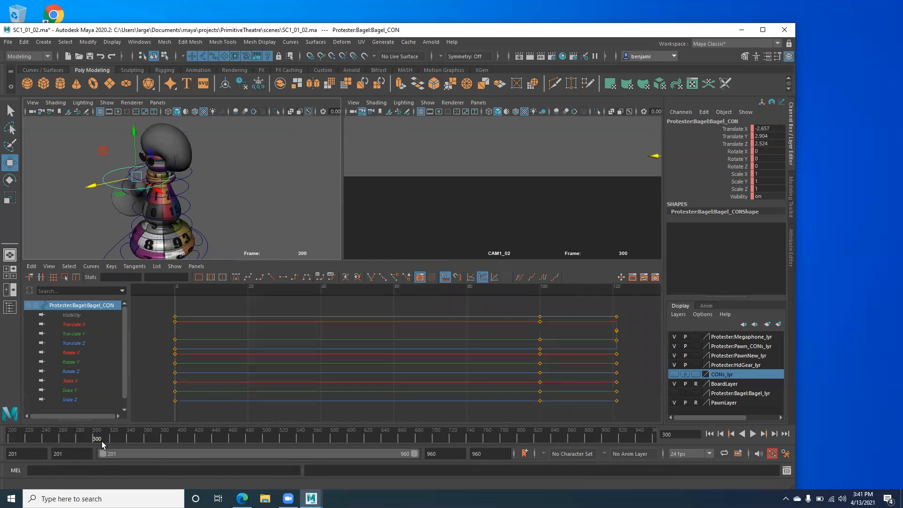
left_click_drag(96, 440, 108, 441)
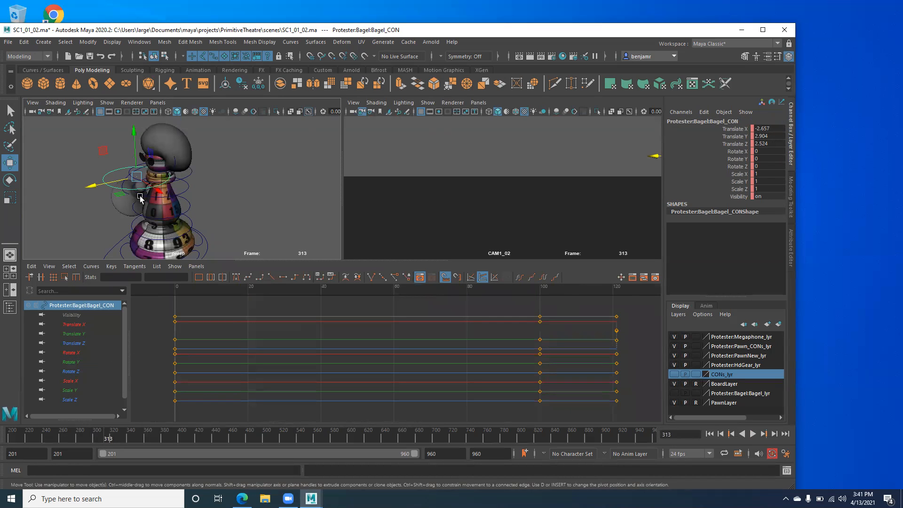
left_click(108, 252)
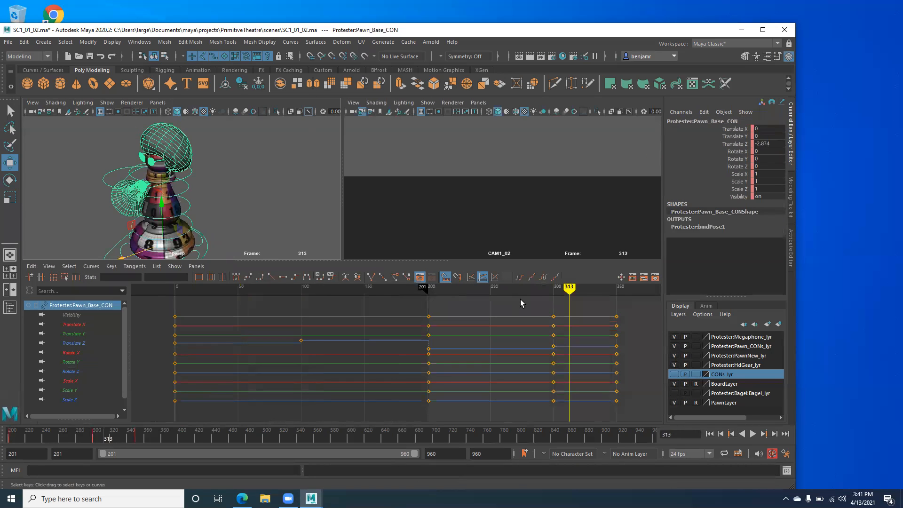
key("comma")
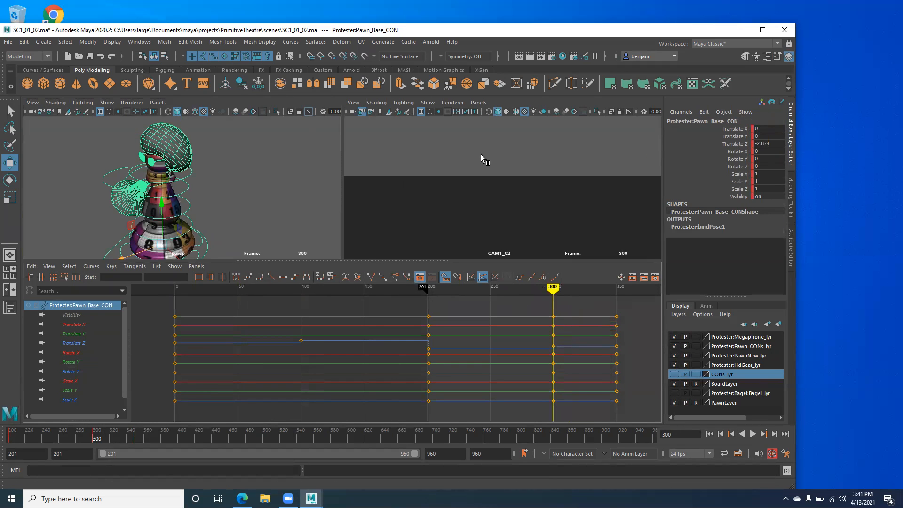
right_click_drag(207, 196, 139, 198, "alt")
middle_click_drag(139, 198, 173, 183, "alt")
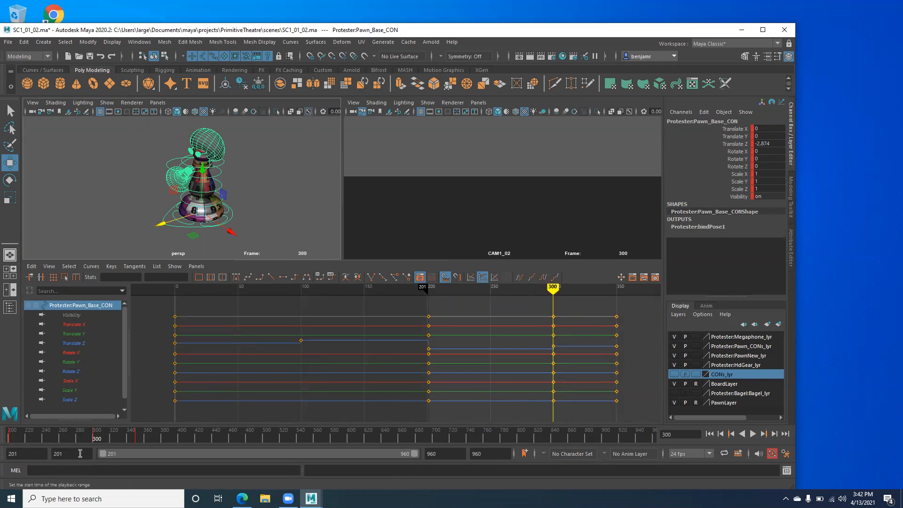
left_click(96, 439)
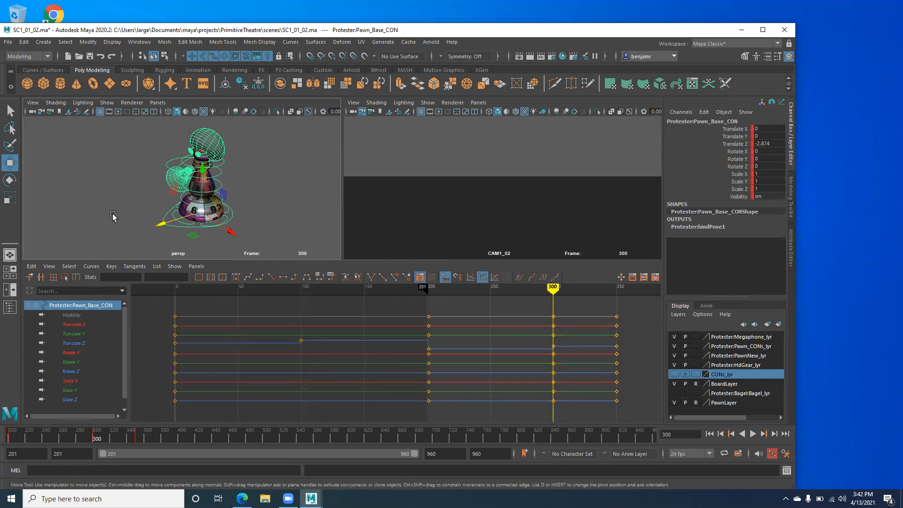
Step: Select the protester's chest control, then identify the Protester:Pawn_CONs_lyr layer by briefly hiding it and make it the active layer
left_click(113, 215)
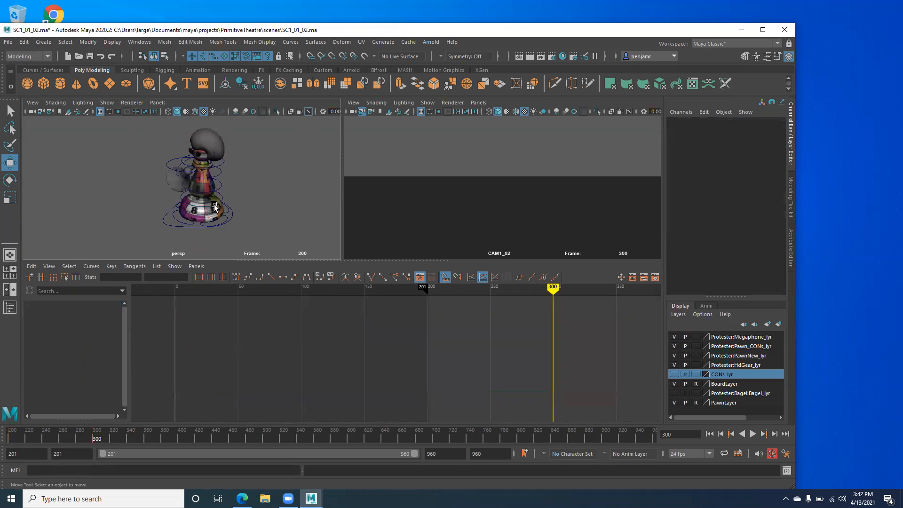
left_click(221, 185)
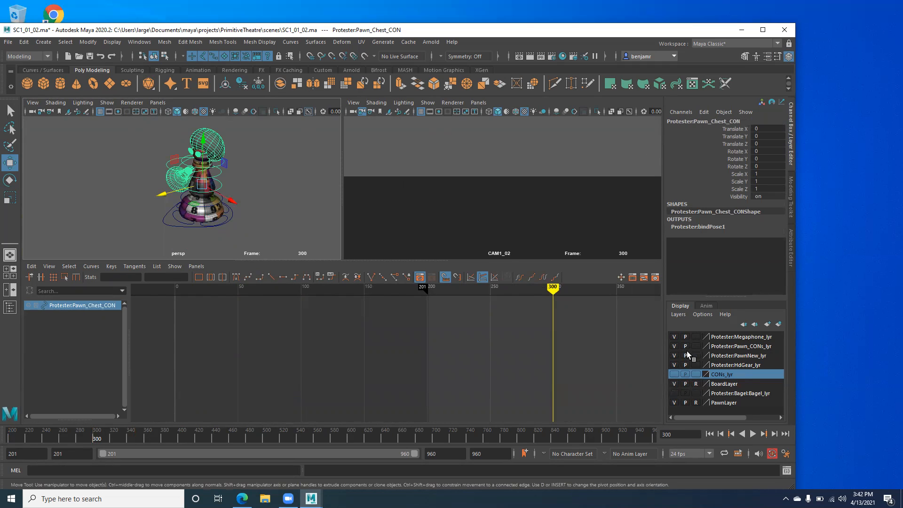
left_click(673, 346)
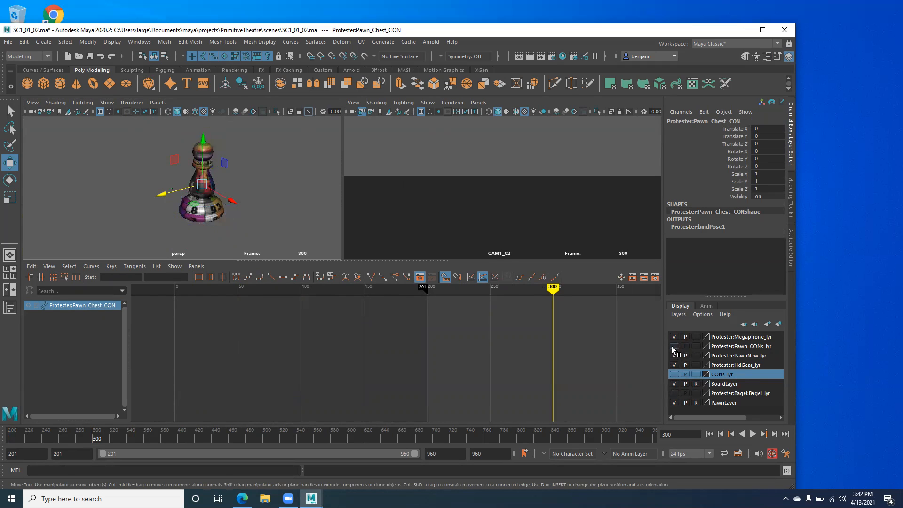
left_click(674, 347)
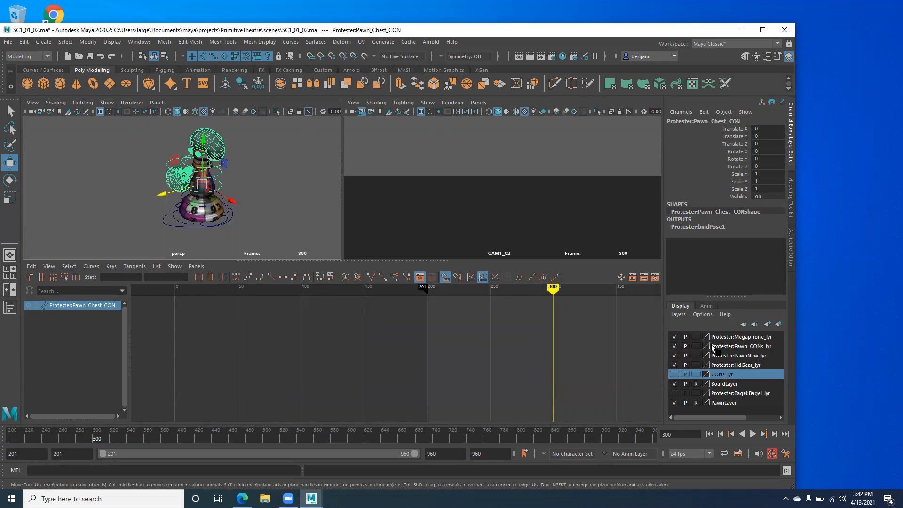
left_click(738, 347)
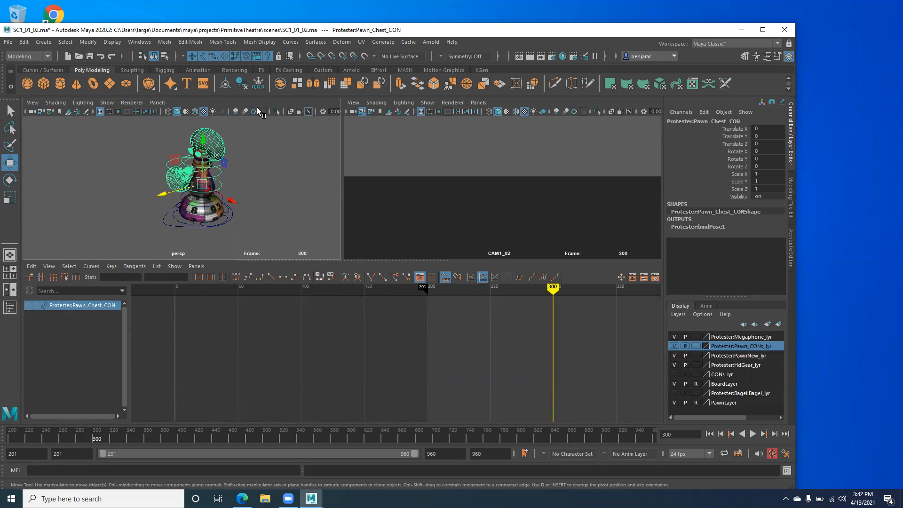
Step: Select all objects of the Protester:Pawn_CONs_lyr layer and set keys on them at frame 201
left_click_drag(94, 436, 6, 442)
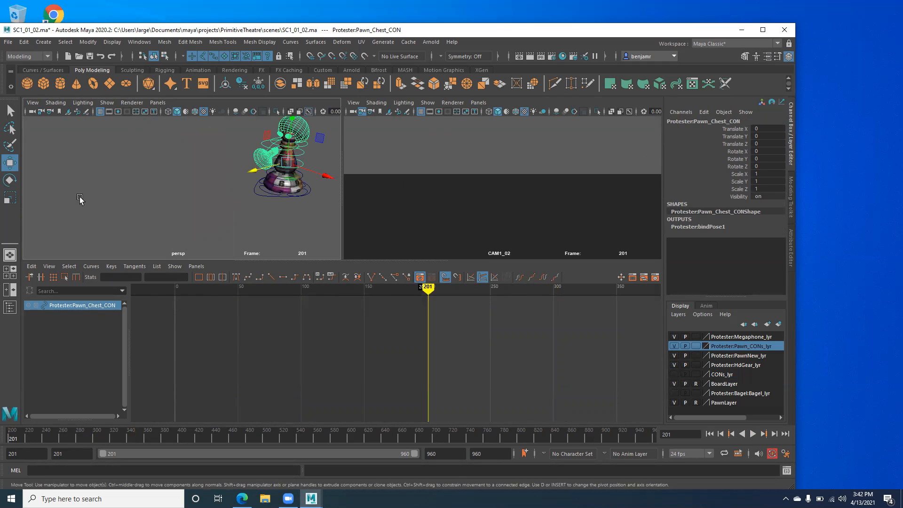
right_click(747, 350)
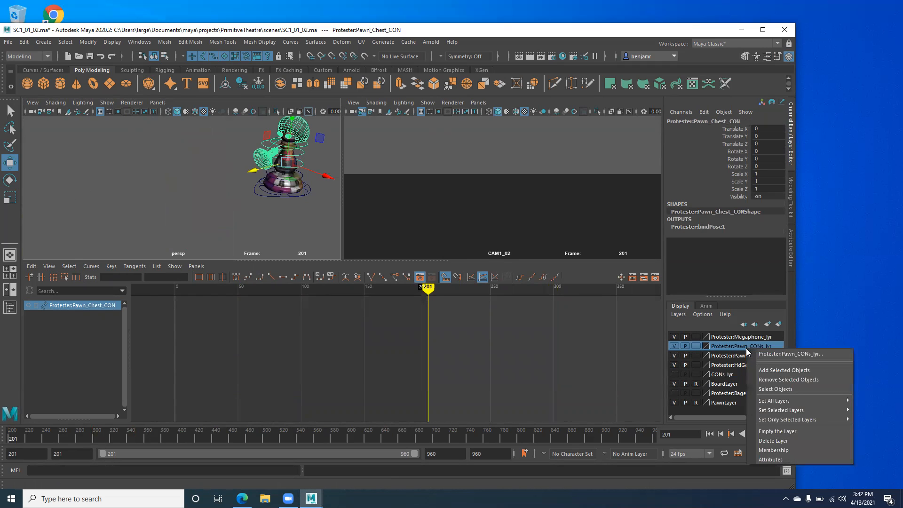
left_click(775, 389)
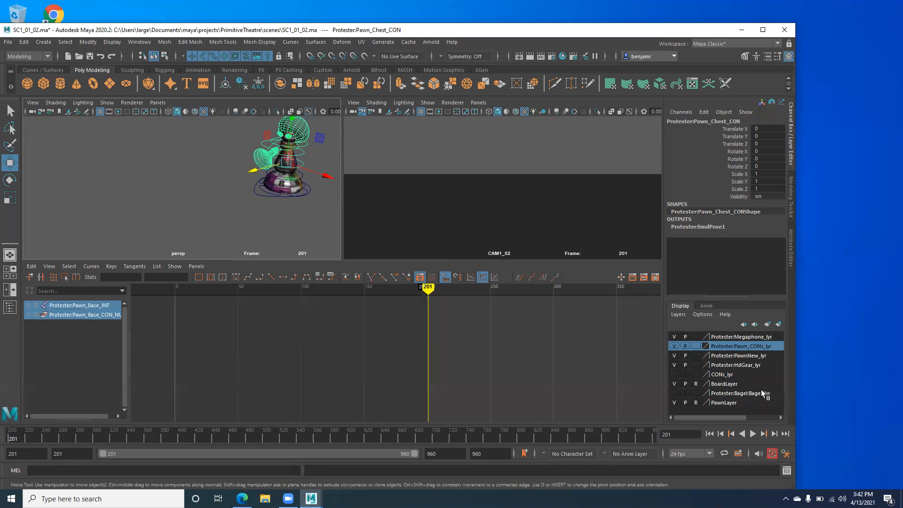
middle_click_drag(203, 211, 146, 229, "alt")
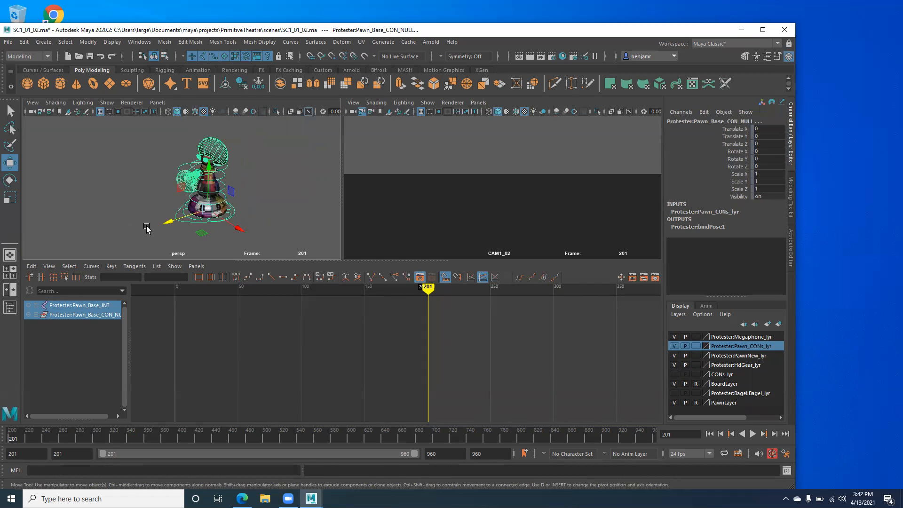
key("s")
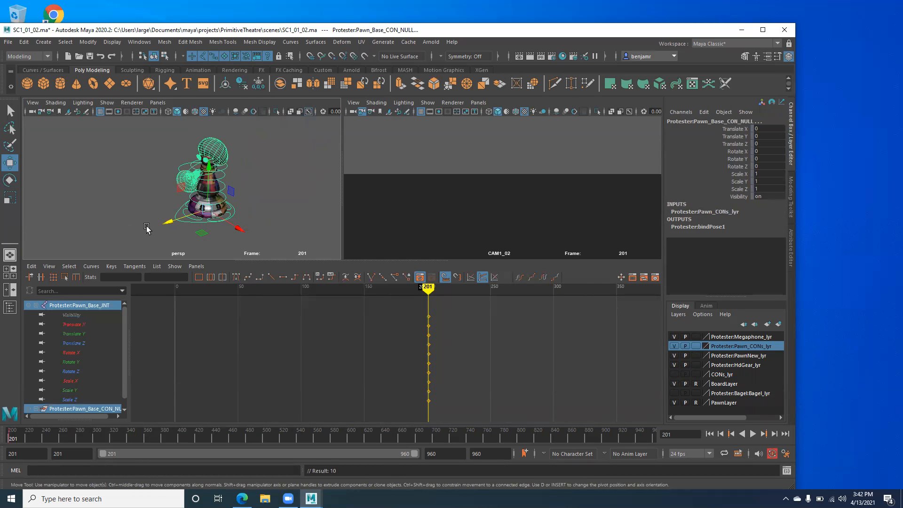
Step: Add the protester base control to the selection, key the selected objects at frame 300 and advance to frame 350
left_click(188, 226)
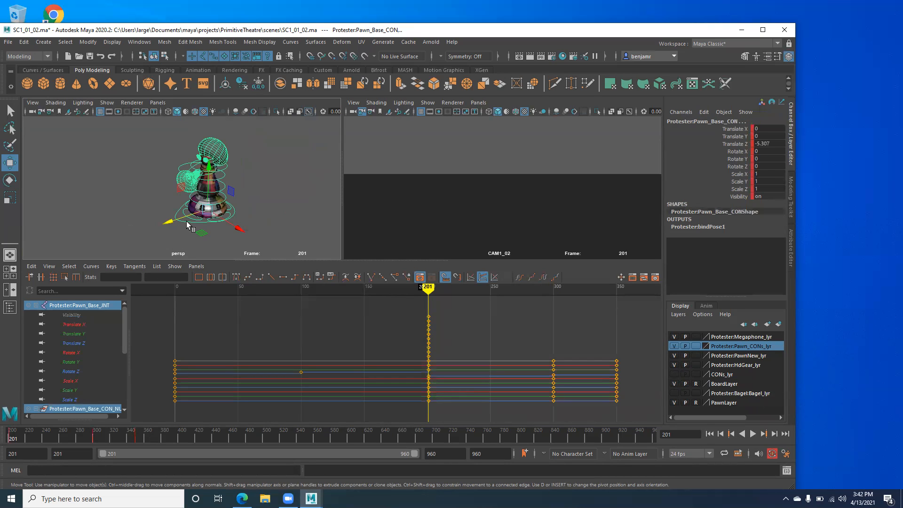
key(".")
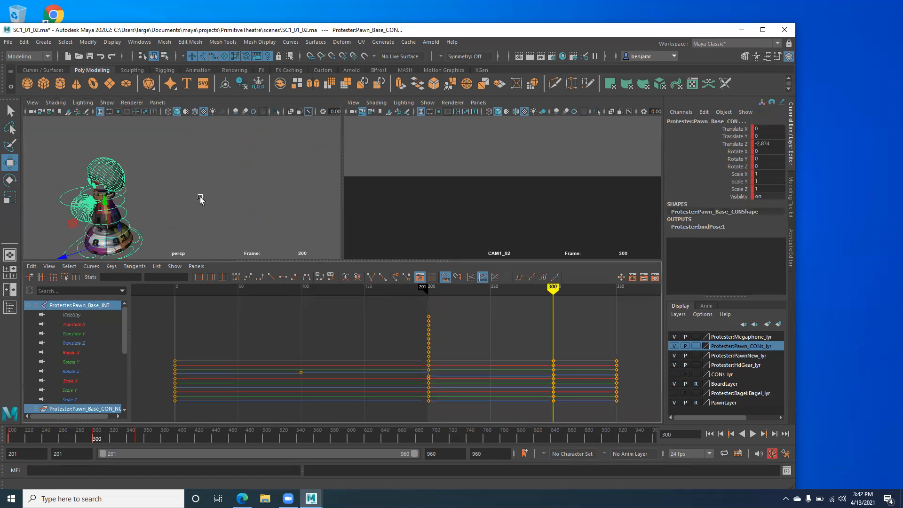
middle_click_drag(200, 198, 181, 187, "alt")
left_click_drag(181, 187, 119, 203, "alt")
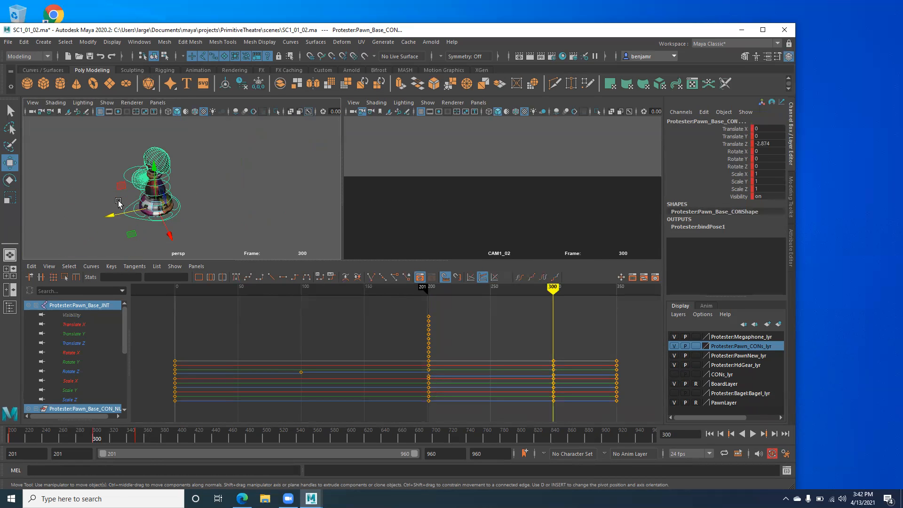
key("s")
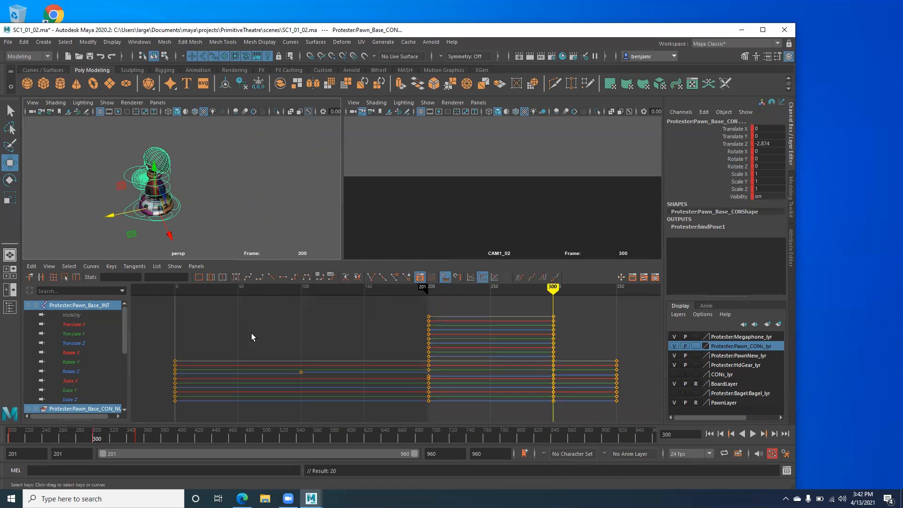
key(".")
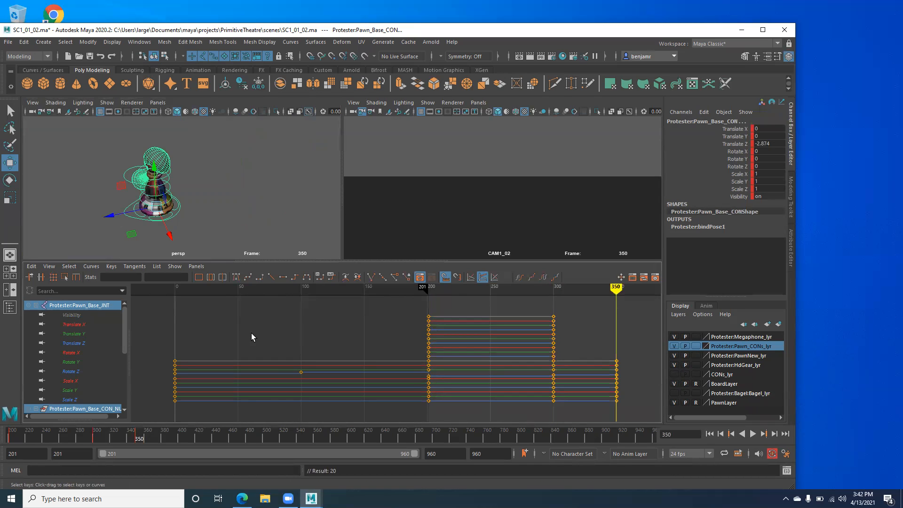
Step: Try moving the protester base control, Protester:Pawn_Base_CON, along Z at frame 350, and undo the move
left_click(141, 216)
left_click_drag(228, 216, 213, 210, "alt")
middle_click_drag(202, 207, 240, 200, "alt")
right_click_drag(240, 199, 237, 247, "alt")
middle_click_drag(211, 219, 179, 224, "alt")
left_click(180, 227)
left_click_drag(221, 230, 18, 282)
key("ctrl+z")
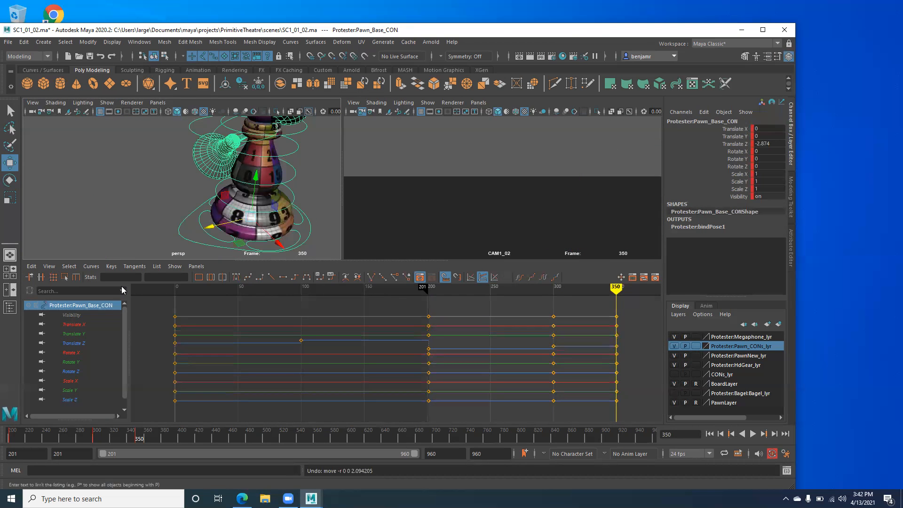
Step: Select the protester's waist, front toe and megaphone controls in turn at frame 300 to identify each one
middle_click_drag(185, 219, 134, 212, "alt")
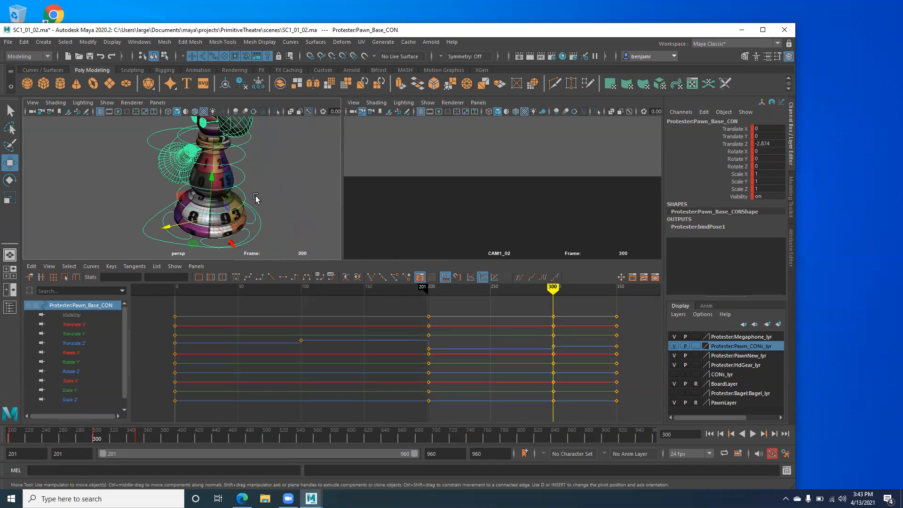
left_click(160, 197)
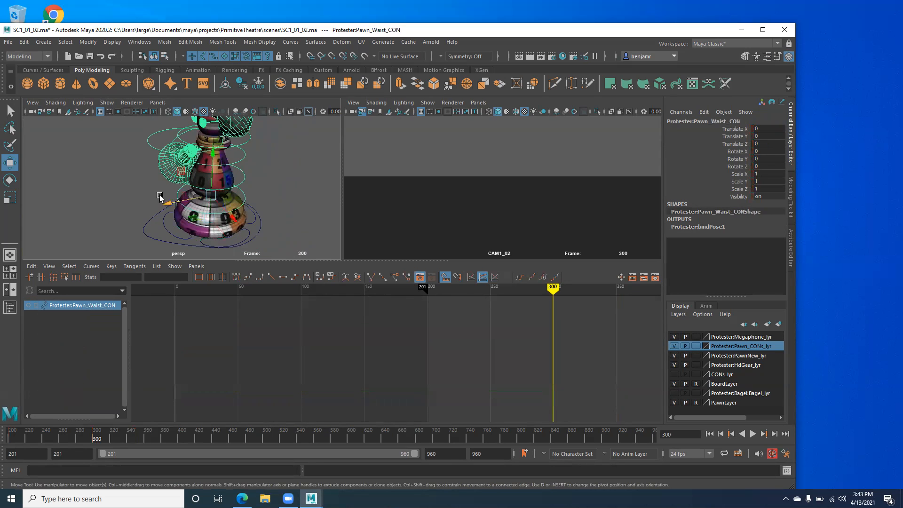
left_click(167, 228)
middle_click_drag(163, 191, 139, 215, "alt")
scroll(138, 216, "up", 5)
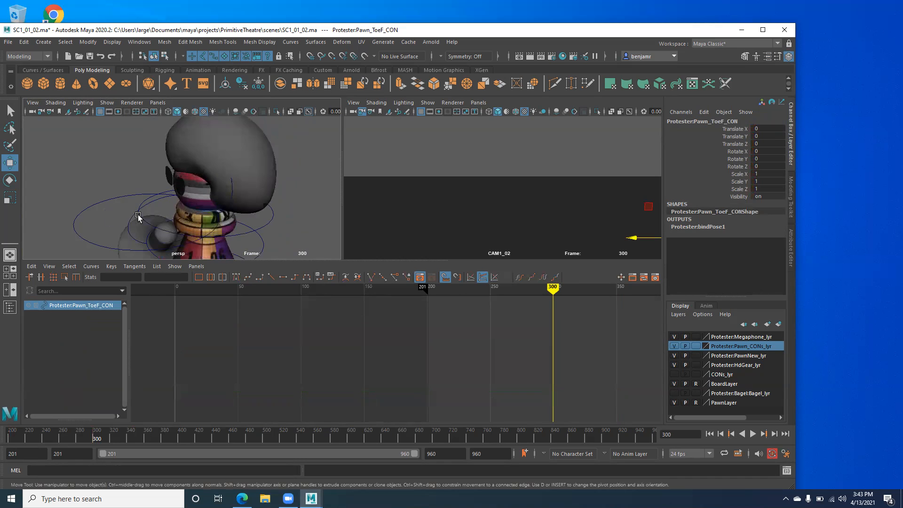
left_click_drag(139, 216, 140, 193, "alt")
left_click_drag(82, 171, 111, 188, "alt")
left_click(109, 210)
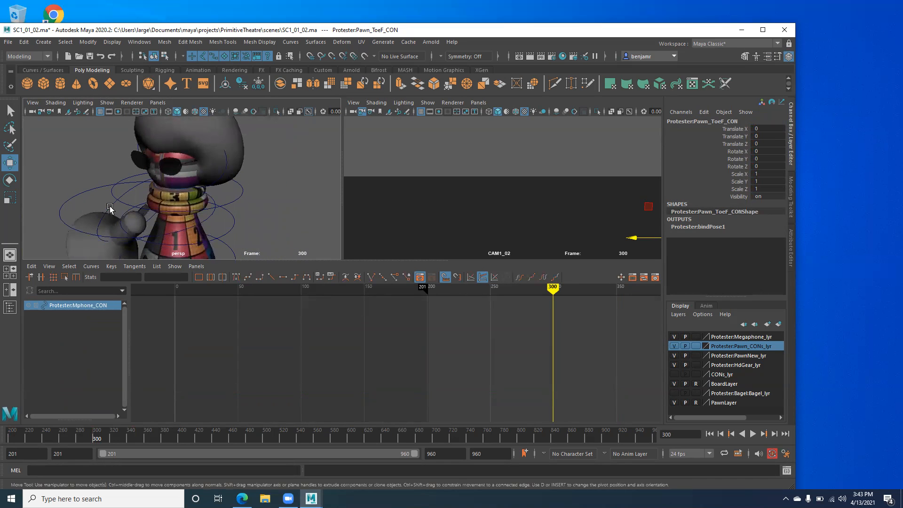
Step: Hide the Protester:Megaphone_lyr layer and select the protester base control
left_click(674, 337)
left_click_drag(128, 176, 104, 187, "alt")
right_click_drag(225, 229, 162, 203, "alt")
left_click_drag(162, 202, 150, 186, "alt")
middle_click_drag(177, 245, 177, 204, "alt")
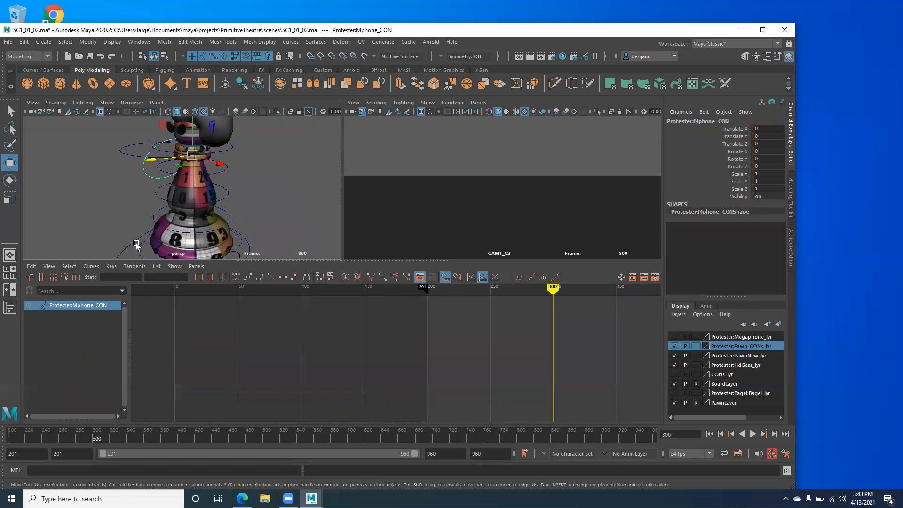
middle_click_drag(155, 215, 144, 216, "alt")
right_click_drag(144, 216, 137, 214, "alt")
left_click_drag(137, 217, 166, 193, "alt")
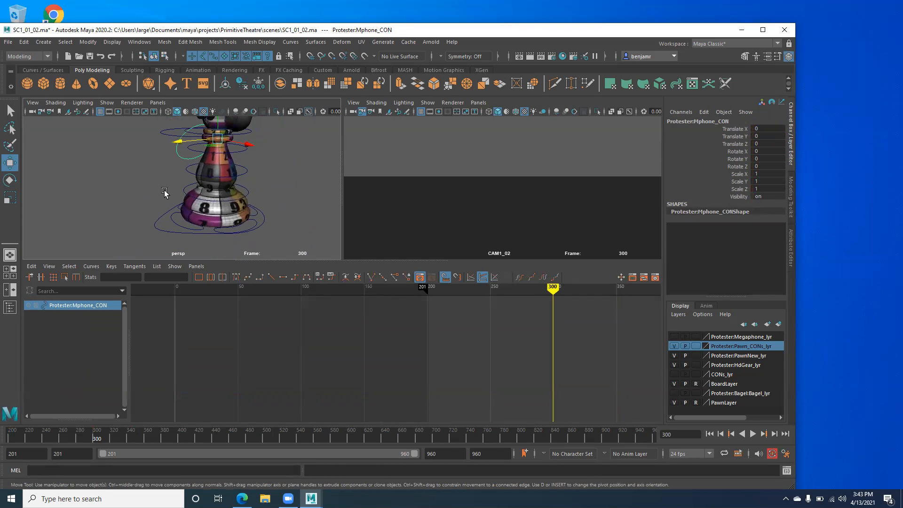
left_click(169, 228)
Step: Set the playback range to start at frame 300 and end at frame 350
middle_click_drag(388, 376, 226, 382, "alt")
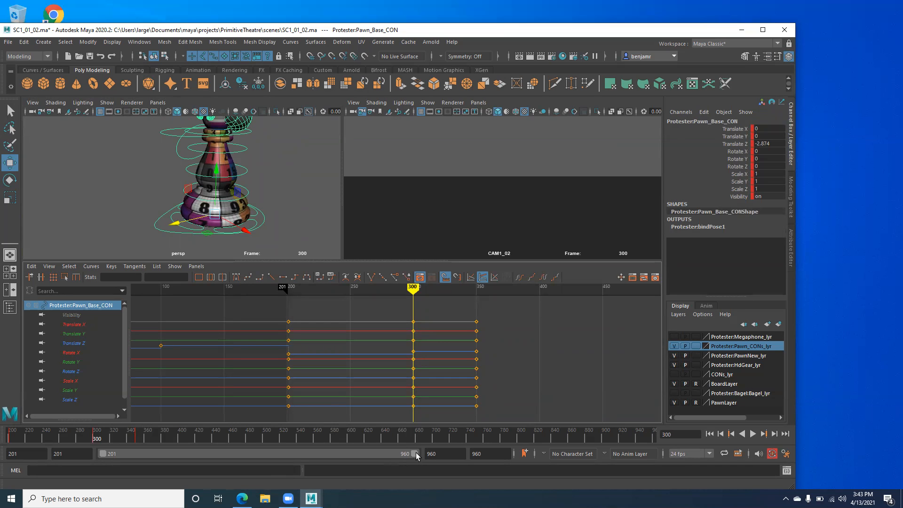
left_click_drag(415, 453, 154, 465)
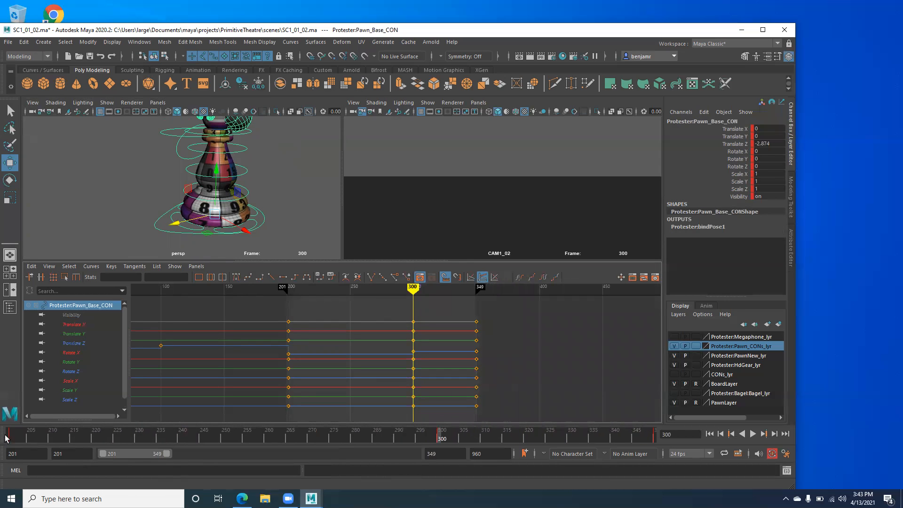
mouse_move(12, 435)
left_mouse_down()
mouse_move(332, 445)
mouse_move(33, 422)
mouse_move(433, 427)
left_mouse_up()
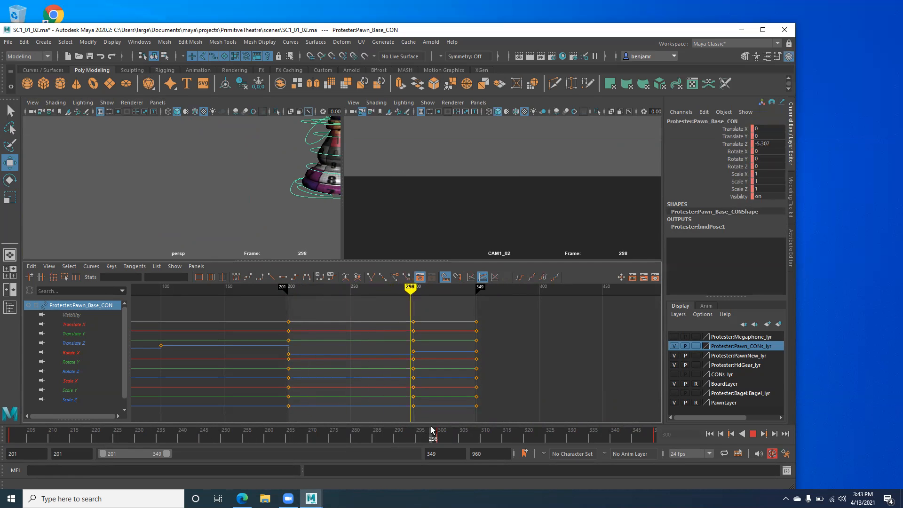
left_click_drag(101, 452, 142, 459)
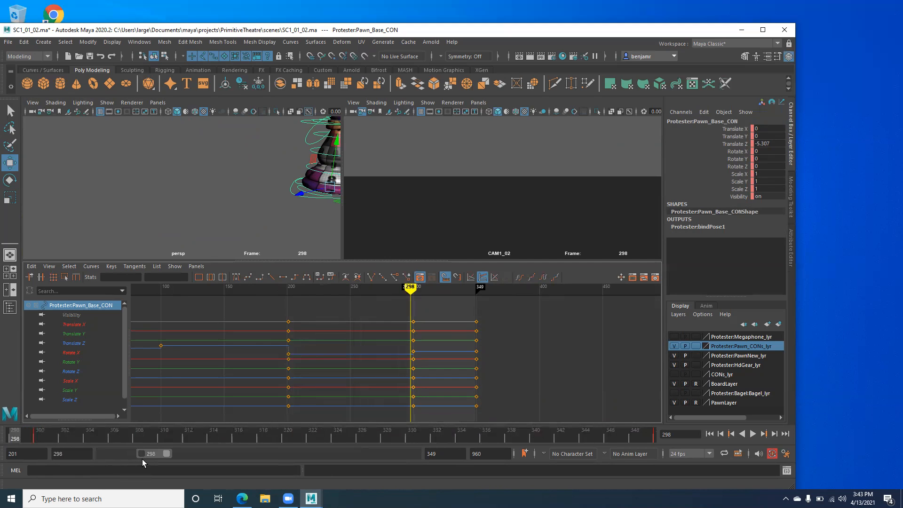
double_click(56, 454)
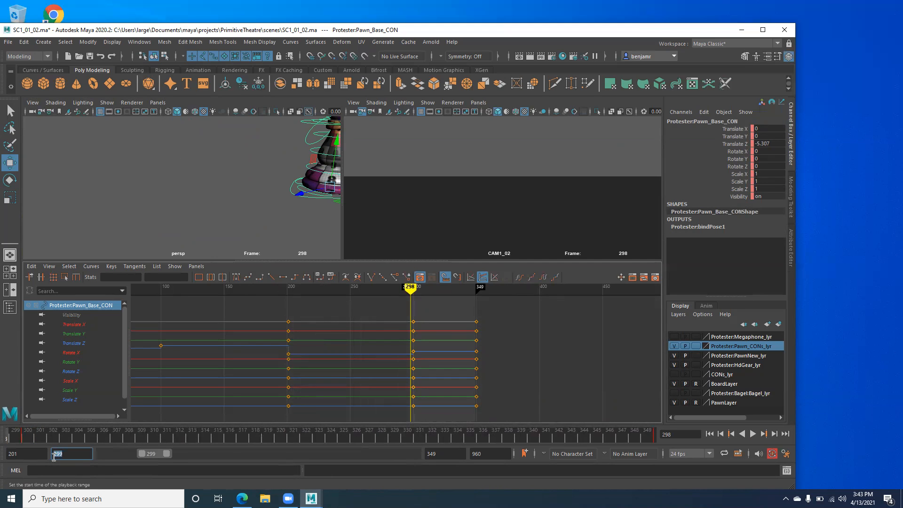
key("Return")
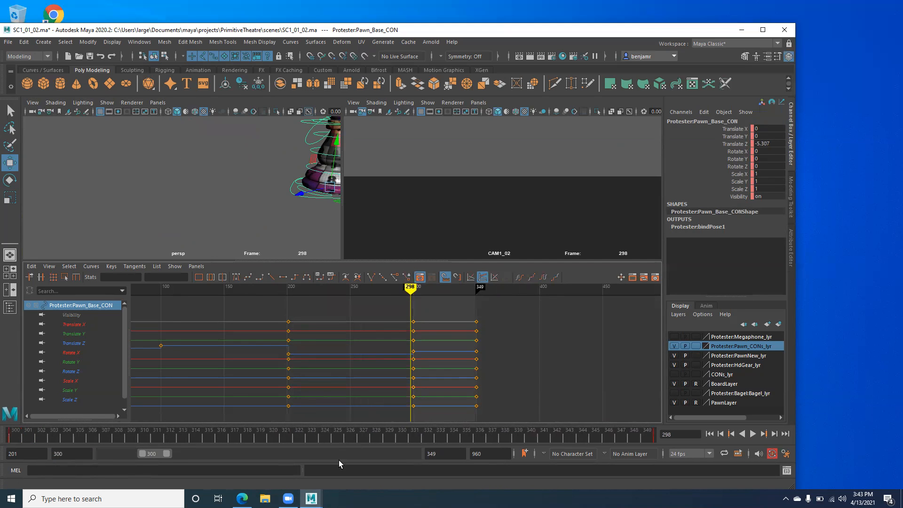
double_click(447, 453)
type("350")
key("Return")
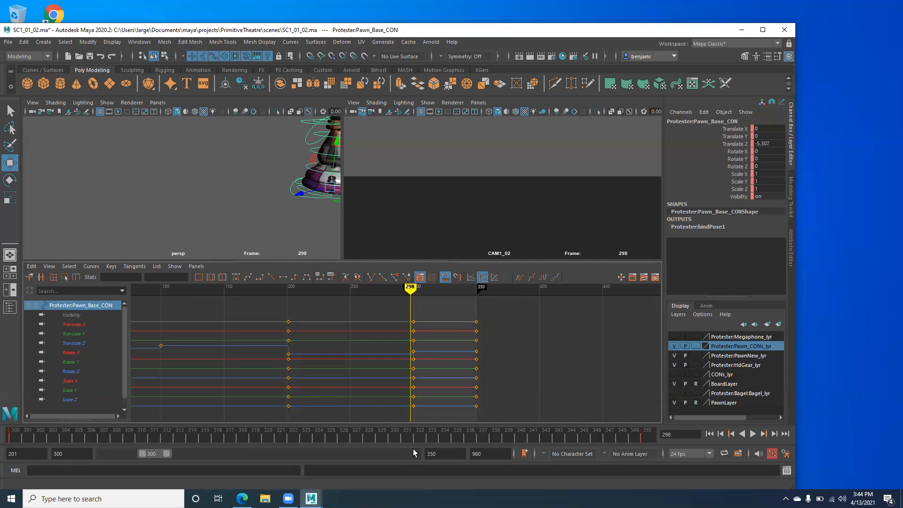
Step: Play back the shortened range, return to frame 300 and frame the base control's keys between 300 and 350 in the Graph Editor
key("alt+v")
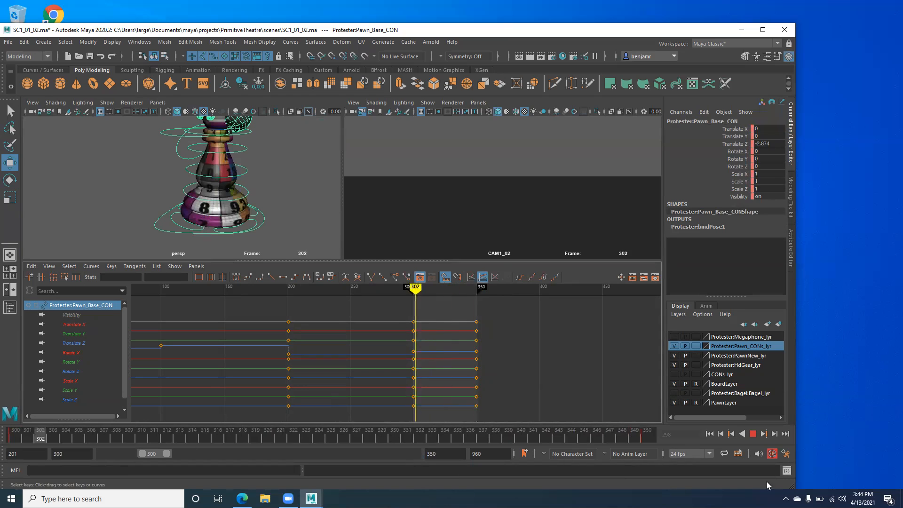
key("alt+v")
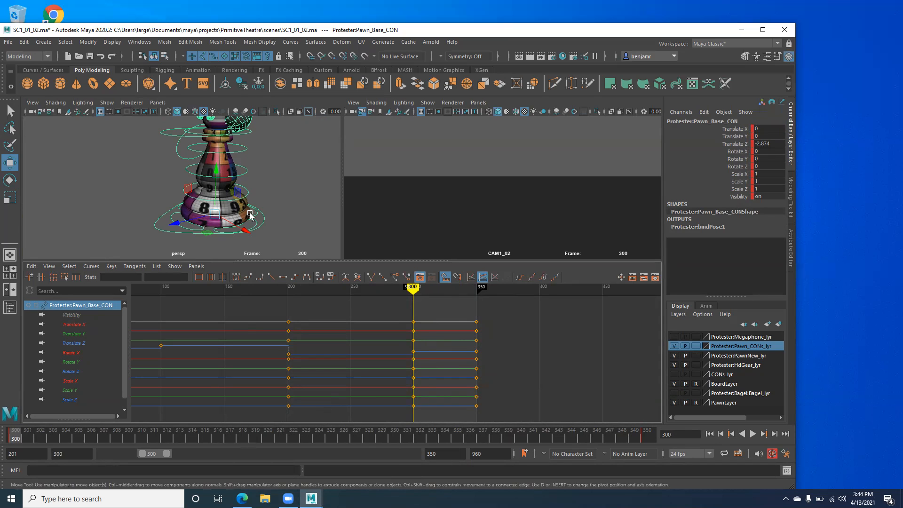
middle_click_drag(310, 371, 257, 369, "alt")
right_click_drag(256, 369, 294, 370, "alt")
middle_click_drag(262, 377, 290, 369, "alt")
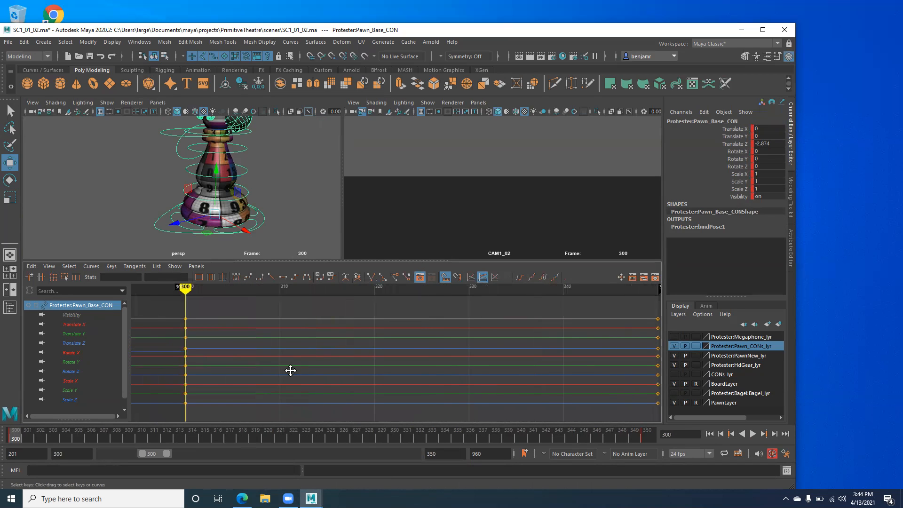
mouse_move(282, 373)
right_mouse_down("alt")
mouse_move(274, 367)
mouse_move(279, 373)
right_mouse_up("alt")
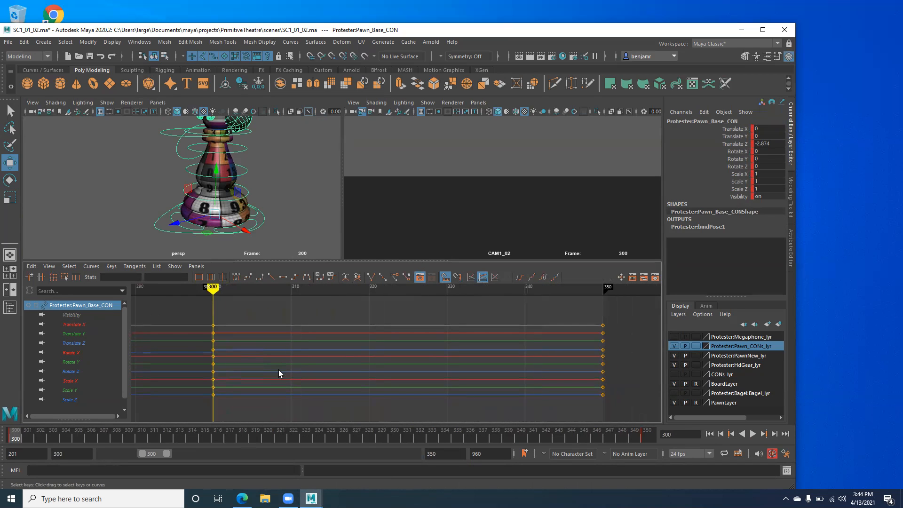
left_click_drag(284, 192, 291, 191, "alt")
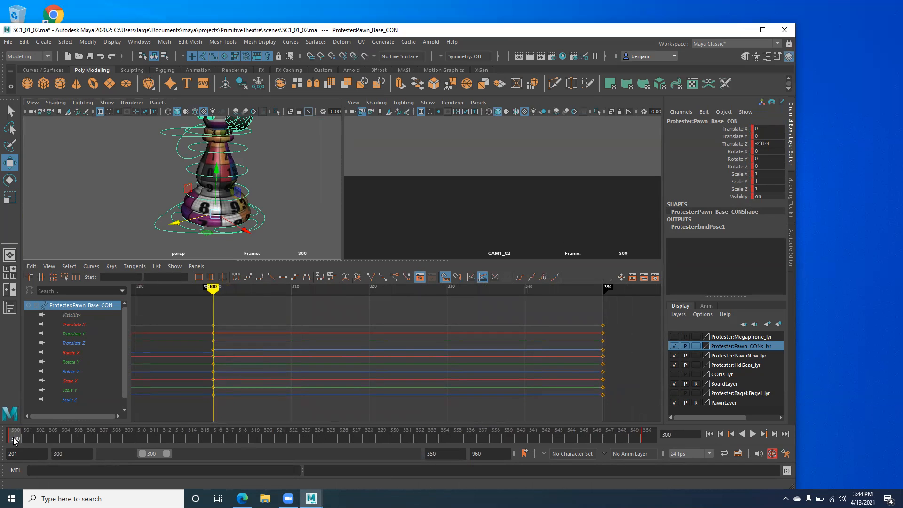
key("alt+v")
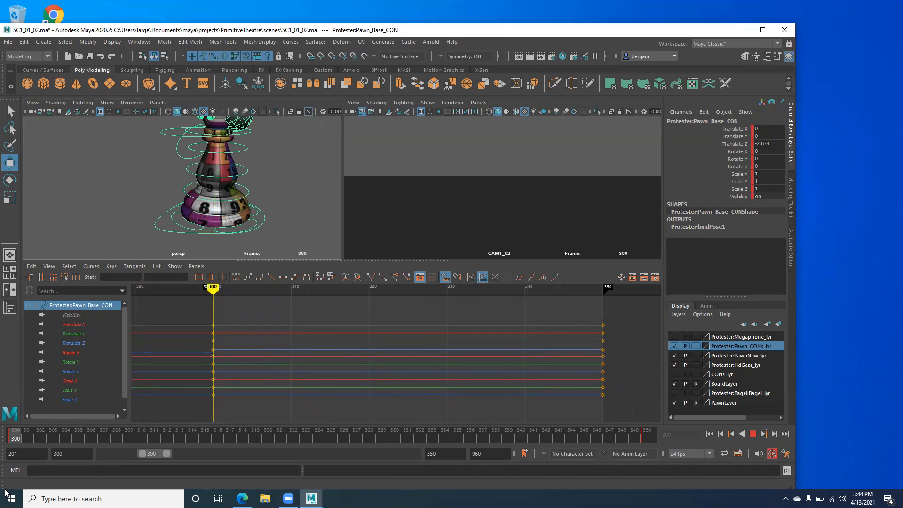
key("Escape")
Step: Make the CONs_lyr layer visible and enable the display of NURBS surfaces in the perspective view
right_click_drag(278, 248, 96, 228, "alt")
left_click_drag(95, 228, 111, 208, "alt")
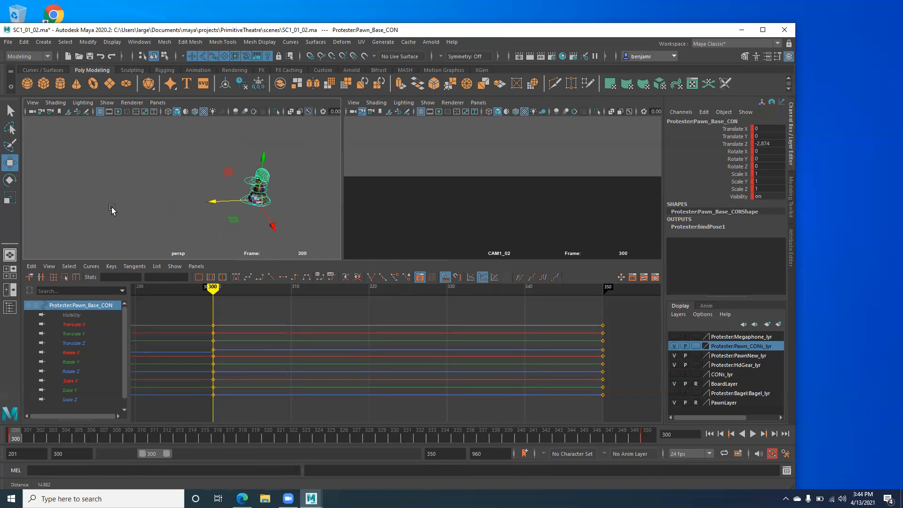
left_click(674, 375)
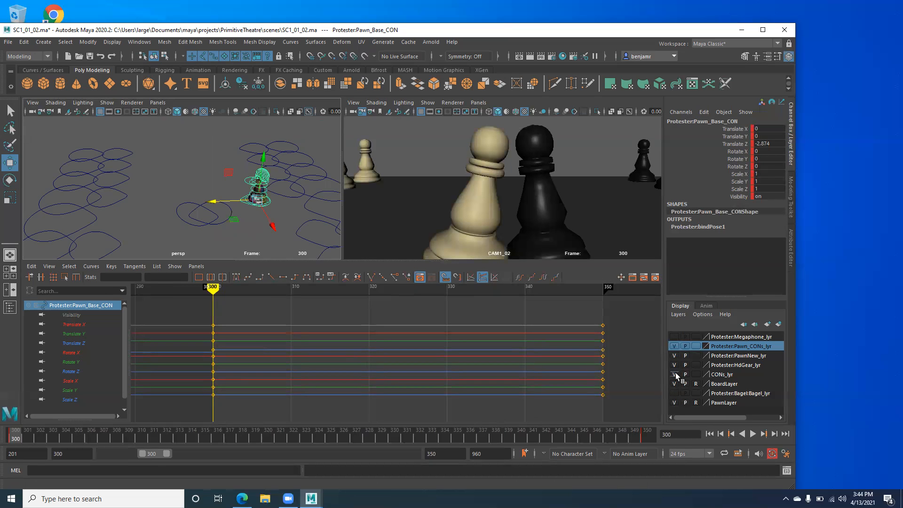
mouse_move(192, 207)
left_mouse_down("alt")
mouse_move(182, 205)
mouse_move(200, 214)
left_mouse_up("alt")
middle_click_drag(200, 214, 176, 214, "alt")
right_click_drag(175, 214, 210, 220, "alt")
middle_click_drag(210, 219, 196, 206, "alt")
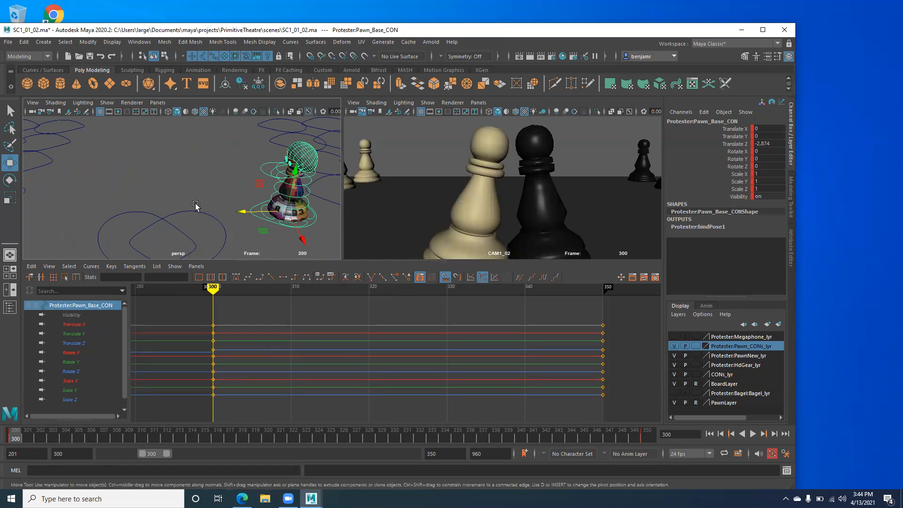
left_click(107, 102)
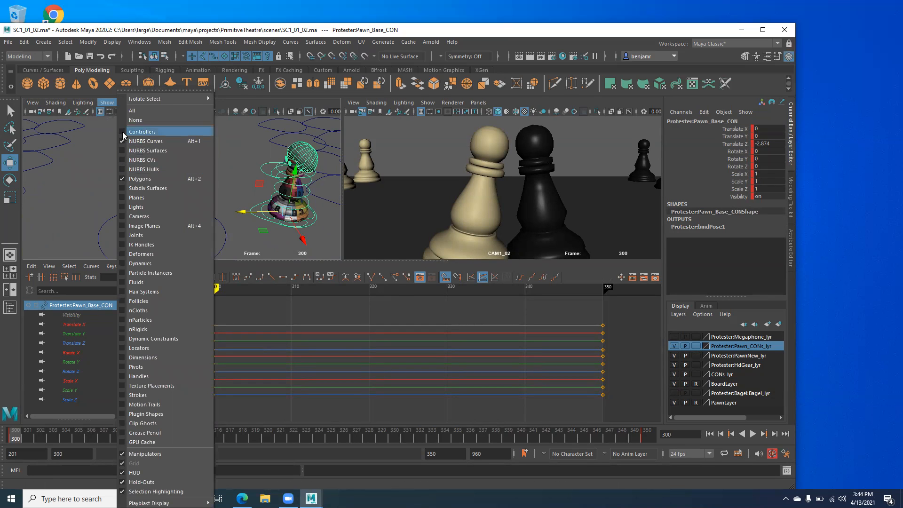
left_click(141, 151)
left_click_drag(160, 163, 221, 182, "alt")
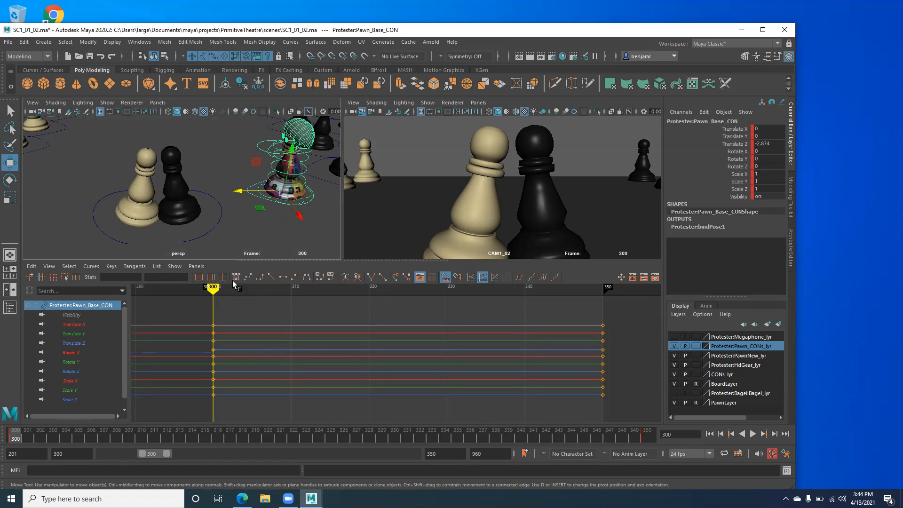
Step: Move the protester base control toward the centre pawns, keying Translate Z at about -1.803 on frame 325 and about -0.951 on frame 350
left_click_drag(16, 439, 332, 449)
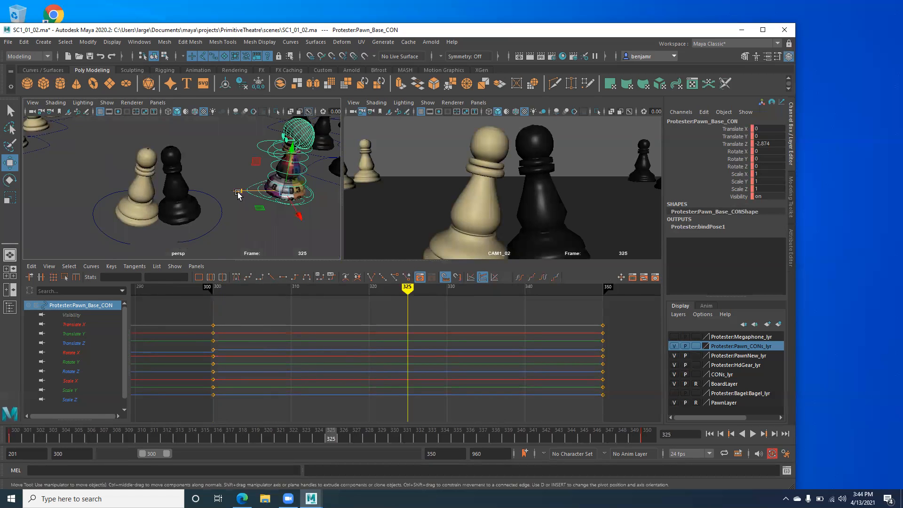
left_click_drag(238, 194, 192, 201)
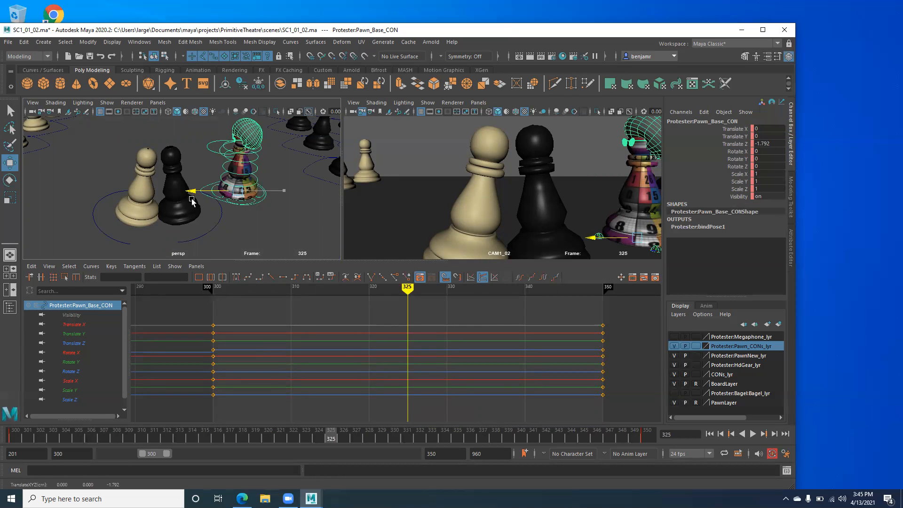
left_click_drag(192, 202, 192, 201)
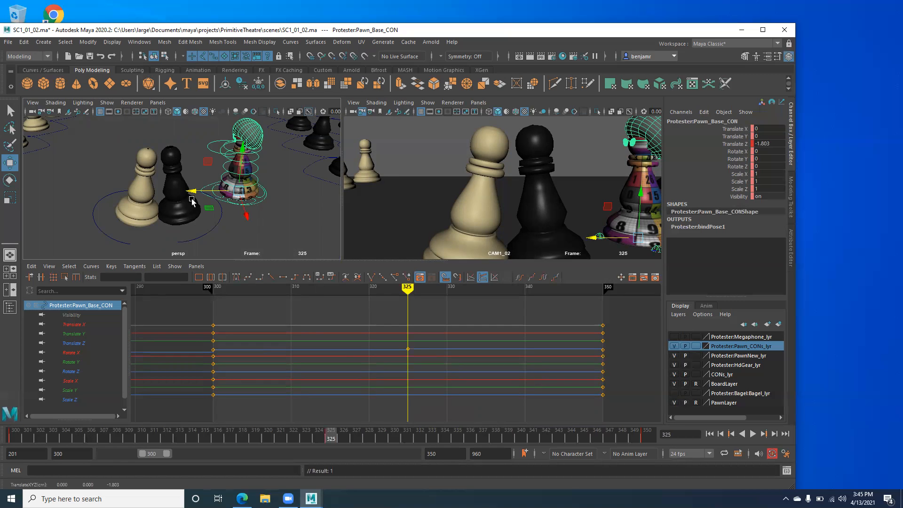
key("s")
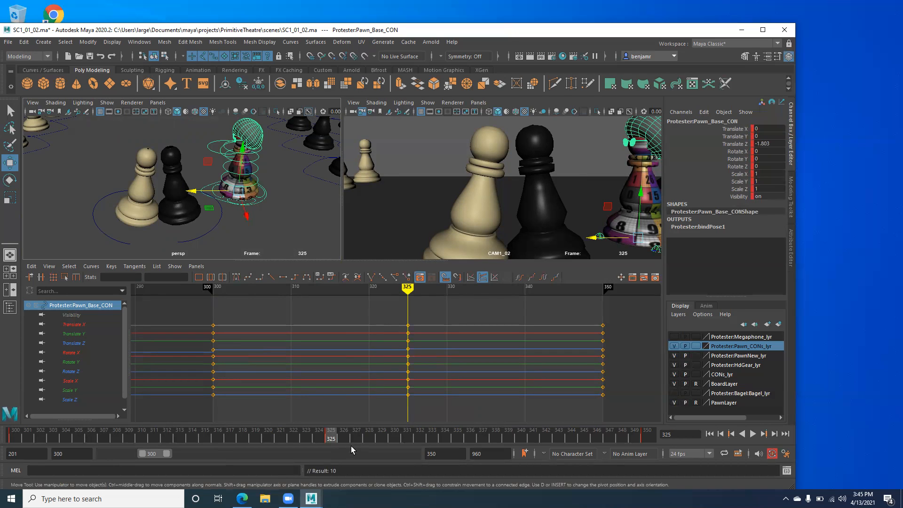
key("alt+v")
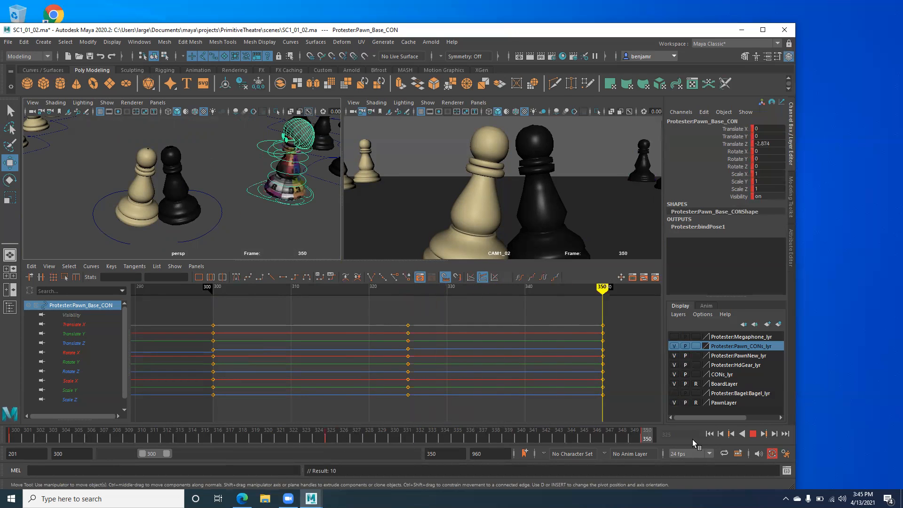
left_click_drag(248, 197, 158, 197)
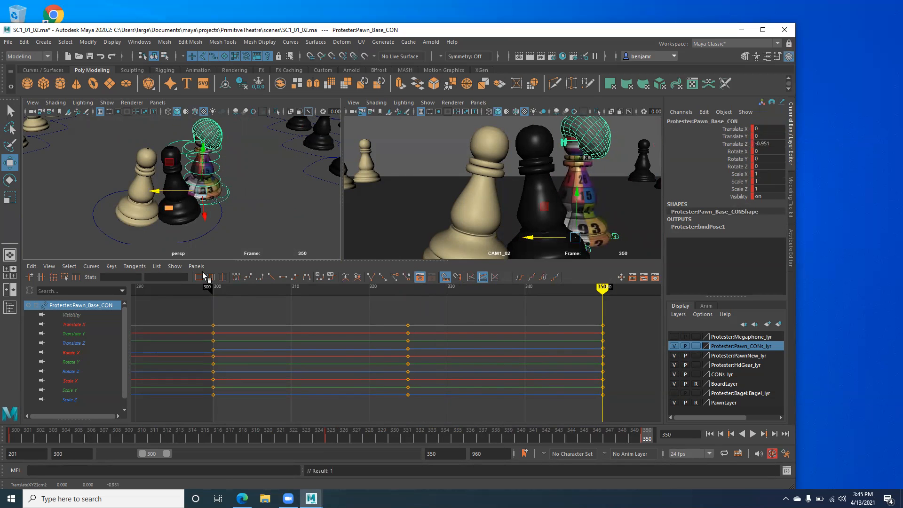
Step: Play back and scrub from frame 300 to review the protester pawn's approach to the centre pawns
key("alt+v")
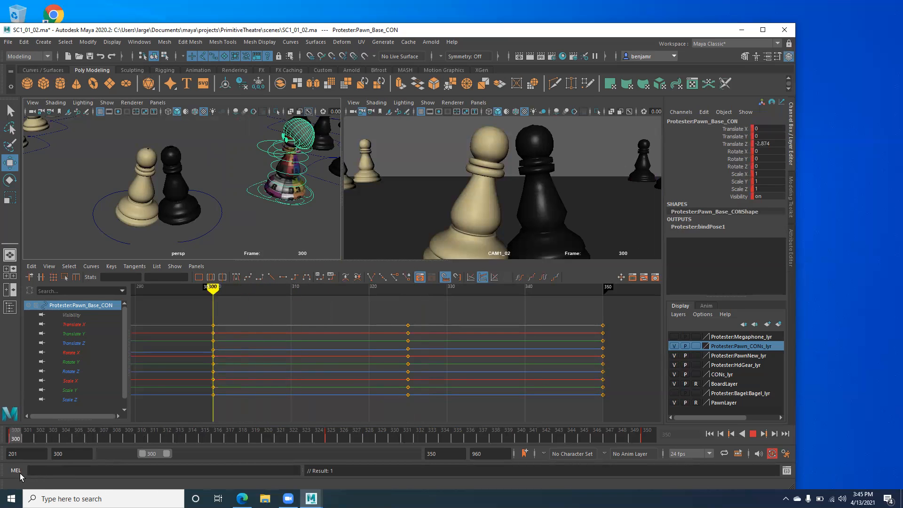
left_click_drag(336, 486, 332, 487)
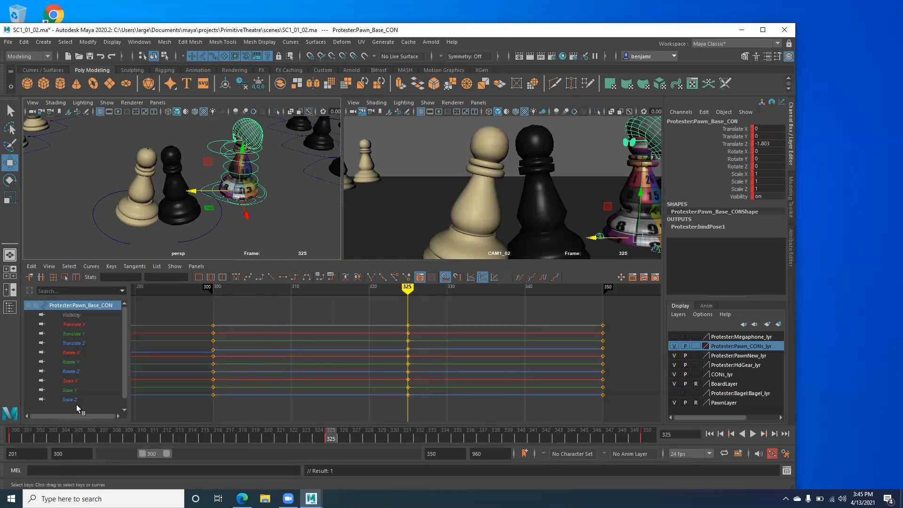
left_click(5, 442)
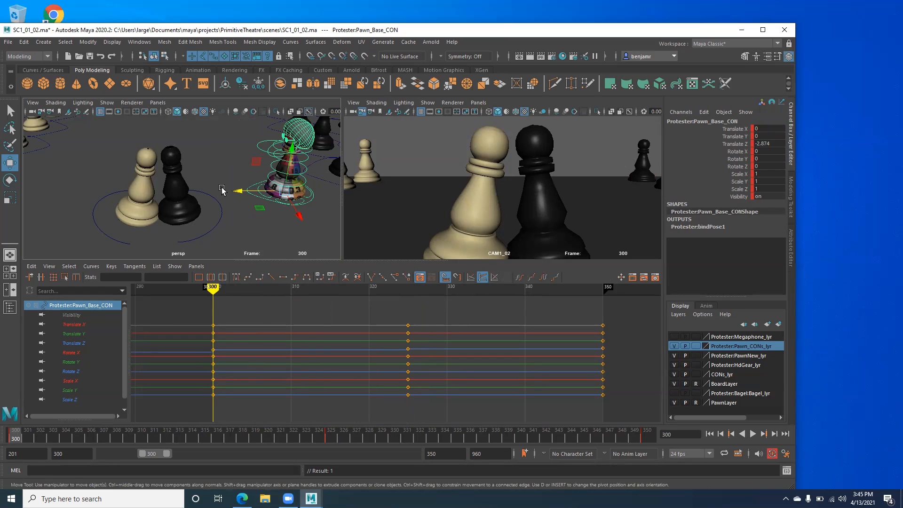
key("alt+v")
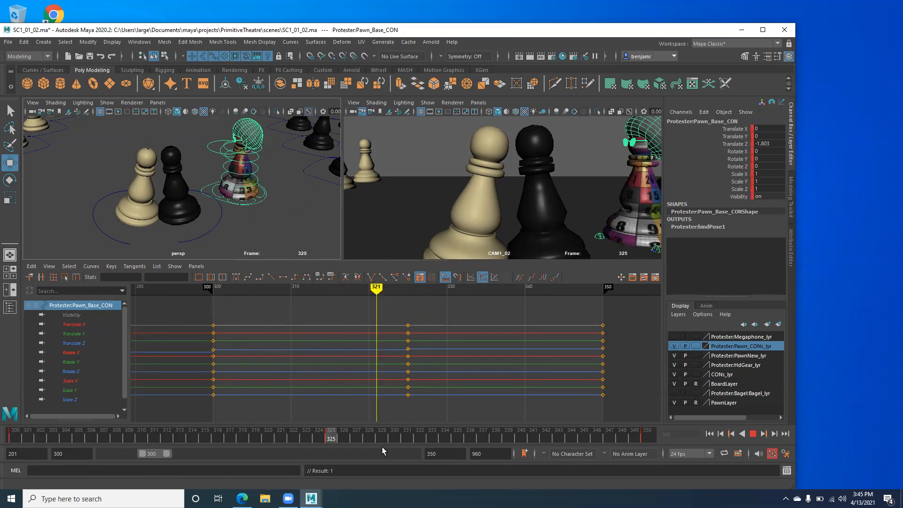
Step: Tilt the protester base control on frame 325 to Rotate X about -34.627 and raise its Translate Y to about 0.235
key("alt+v")
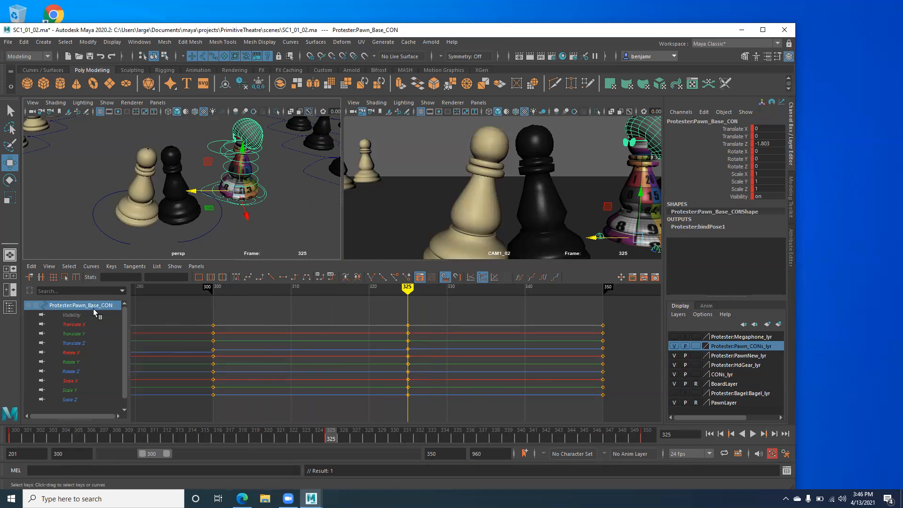
middle_click_drag(192, 218, 161, 225, "alt")
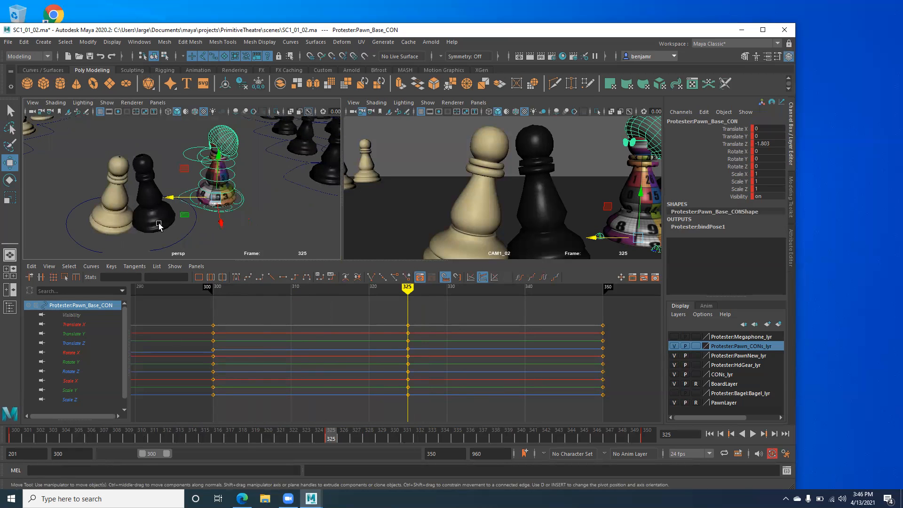
left_click_drag(160, 226, 154, 210, "alt")
right_click_drag(153, 210, 201, 207, "alt")
left_click_drag(201, 207, 179, 203, "alt")
right_click_drag(179, 203, 192, 219, "alt")
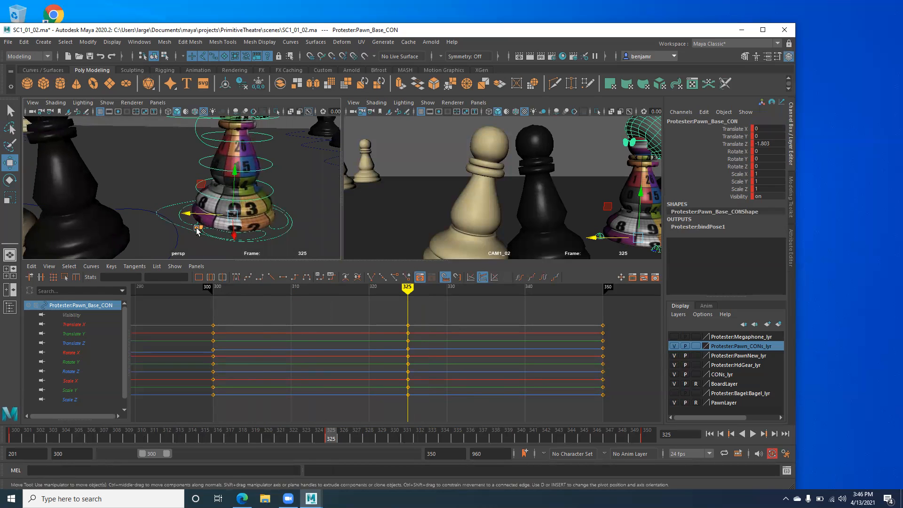
key("e")
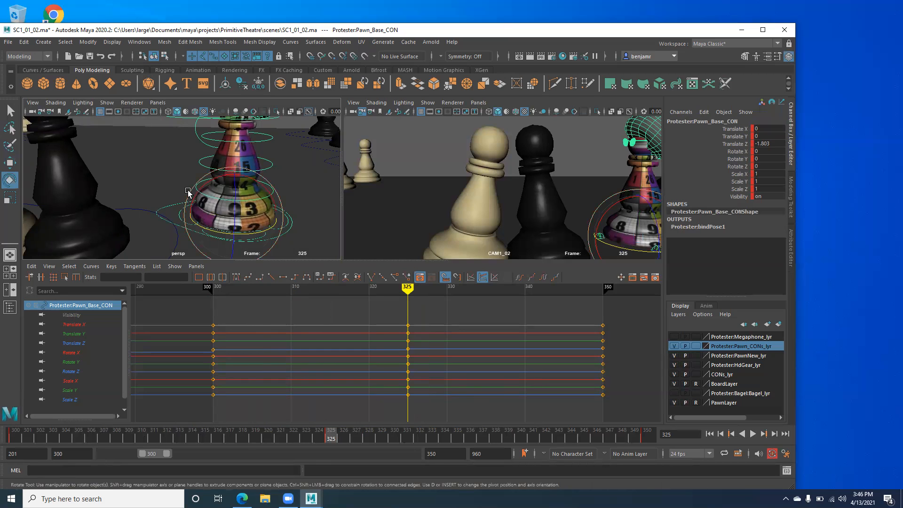
left_click_drag(202, 186, 223, 168)
key("w")
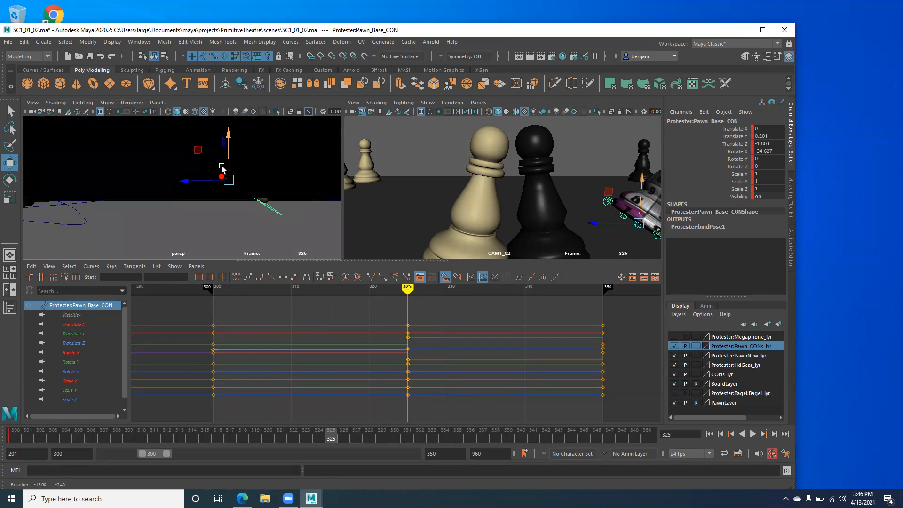
key("f")
left_click_drag(228, 132, 228, 134)
middle_click_drag(235, 155, 230, 174, "alt")
scroll(227, 175, "down", 1)
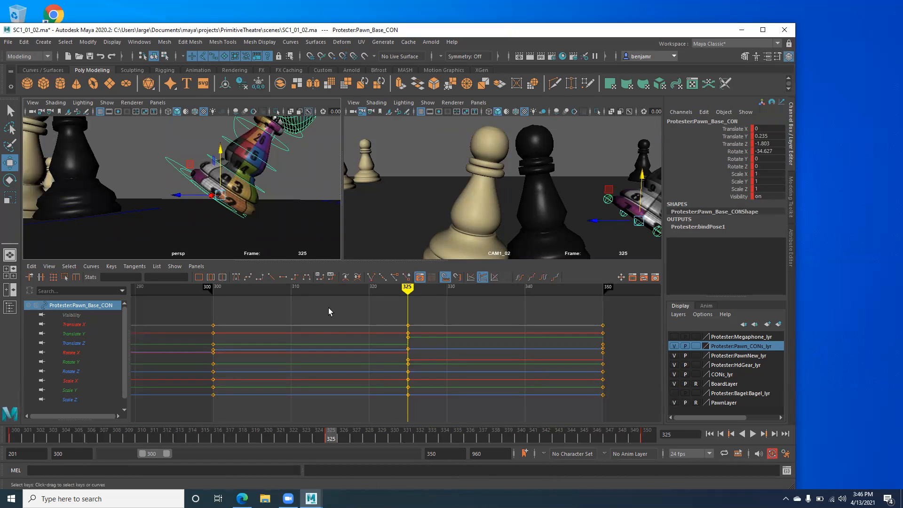
Step: On frame 327, reset the protester base control's Rotate X and Translate Y to 0
key("alt+period")
key("alt+period")
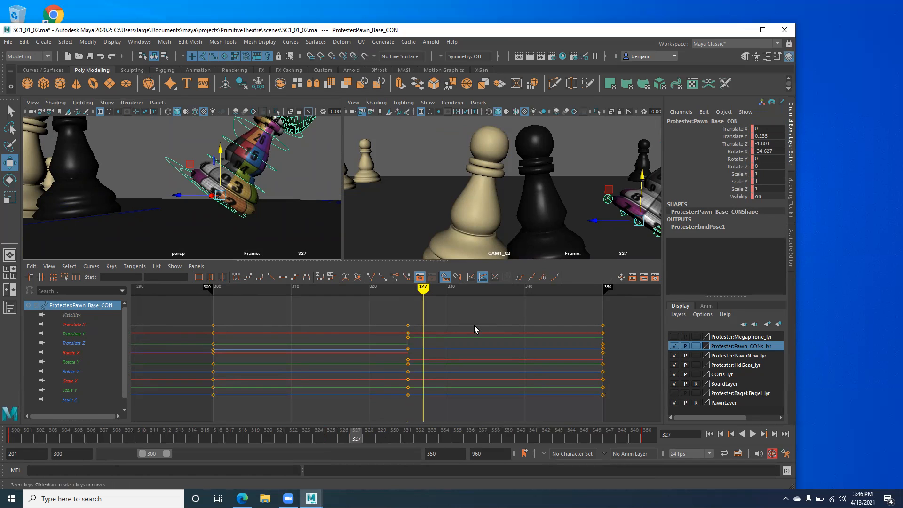
key("alt+comma")
key("alt+comma")
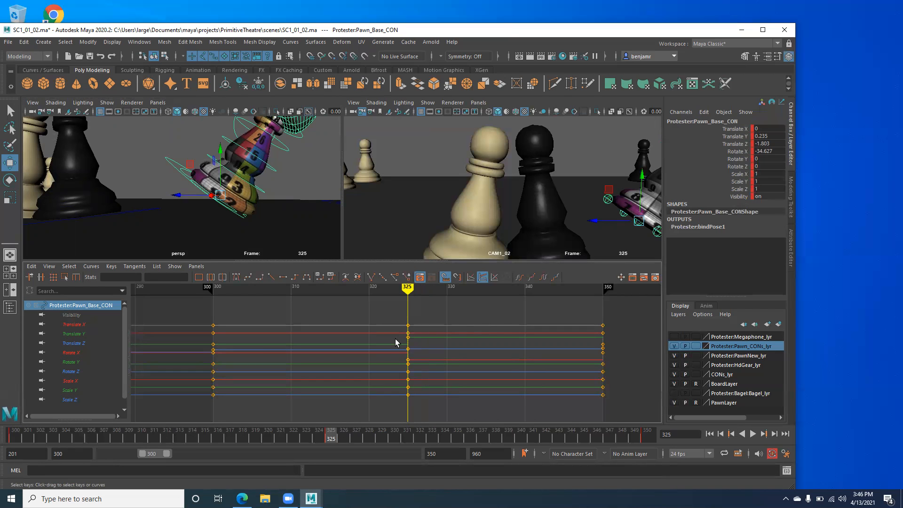
key("alt+period")
key("alt+period")
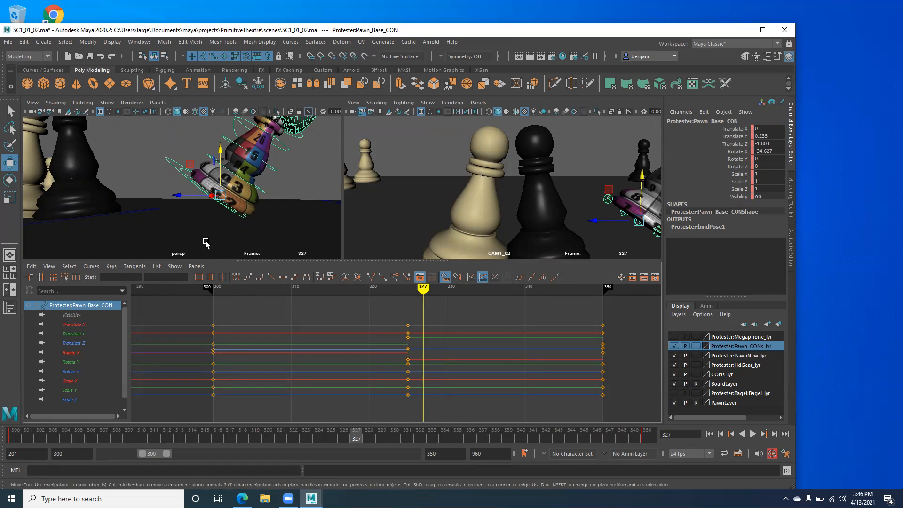
left_click(204, 195)
double_click(770, 149)
key("Return")
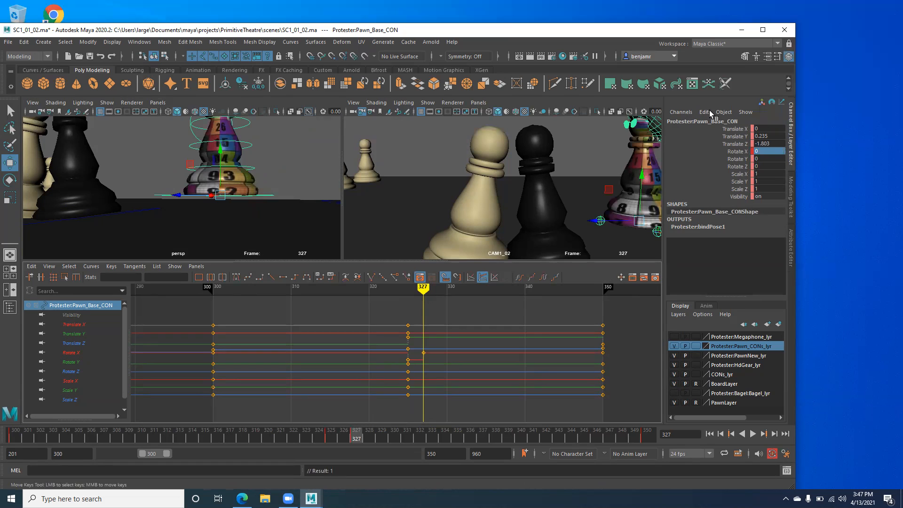
double_click(772, 137)
type("0")
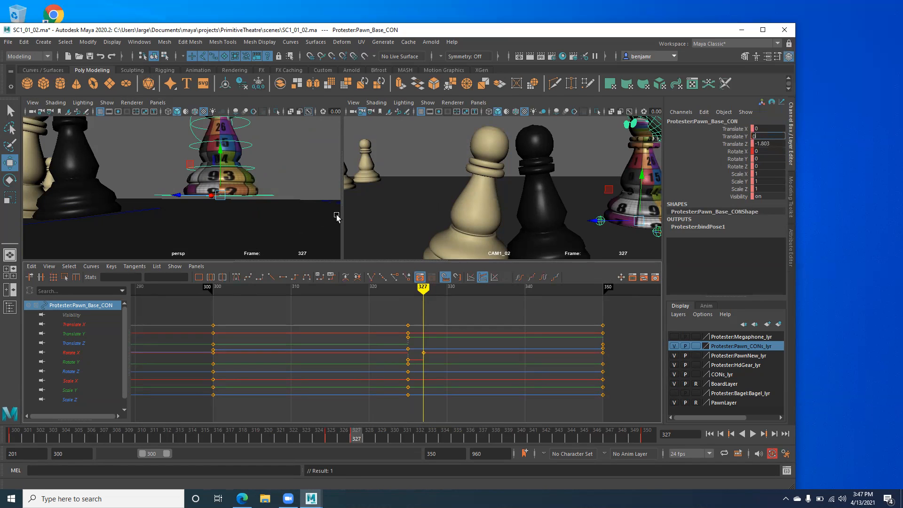
key("Return")
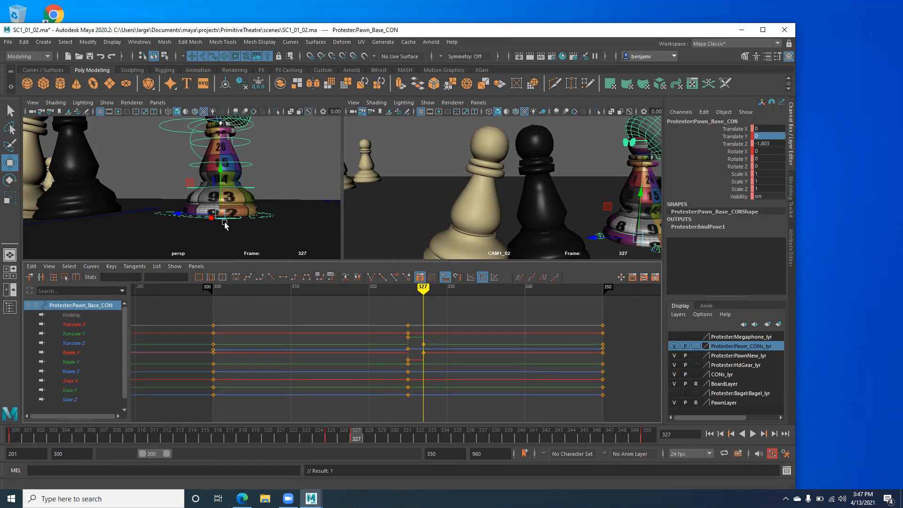
Step: Step back and forth between the keys on frames 325 and 327 to compare the tilted and upright poses
key("comma")
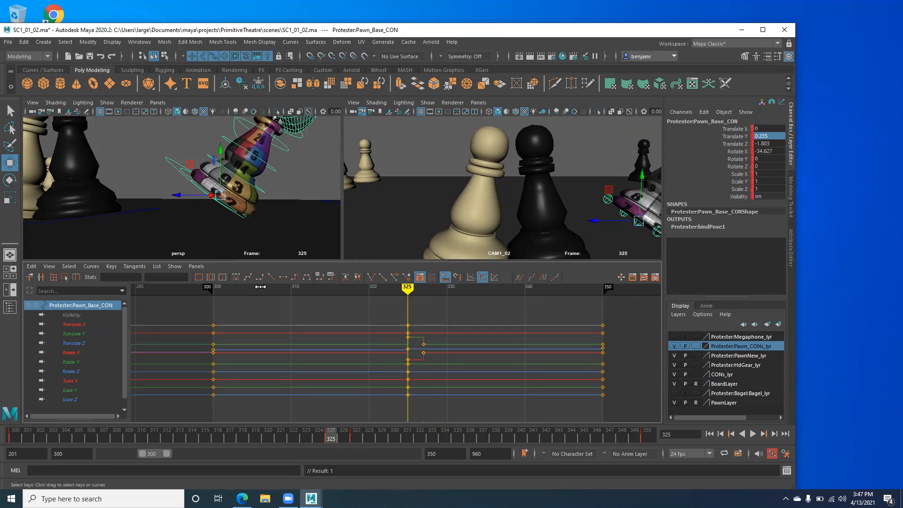
key("period")
key("comma")
key("period")
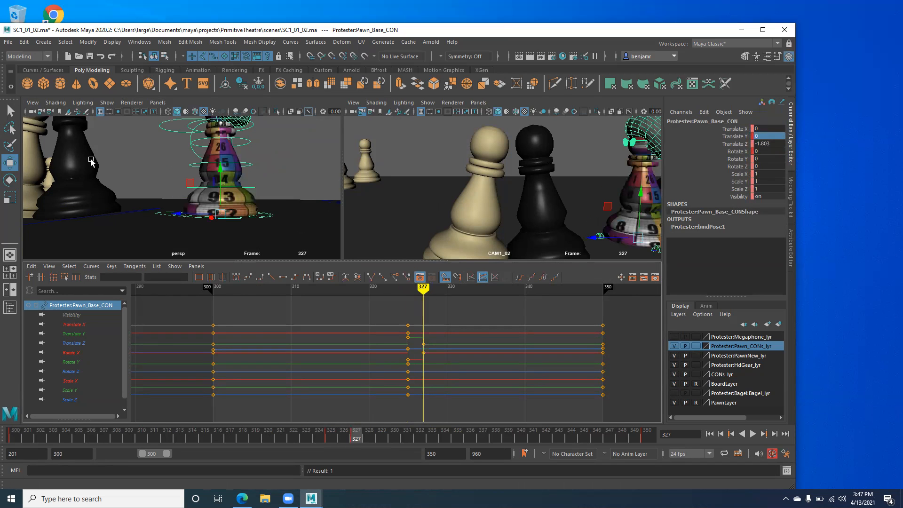
key("period")
key("comma")
key("comma")
key("period")
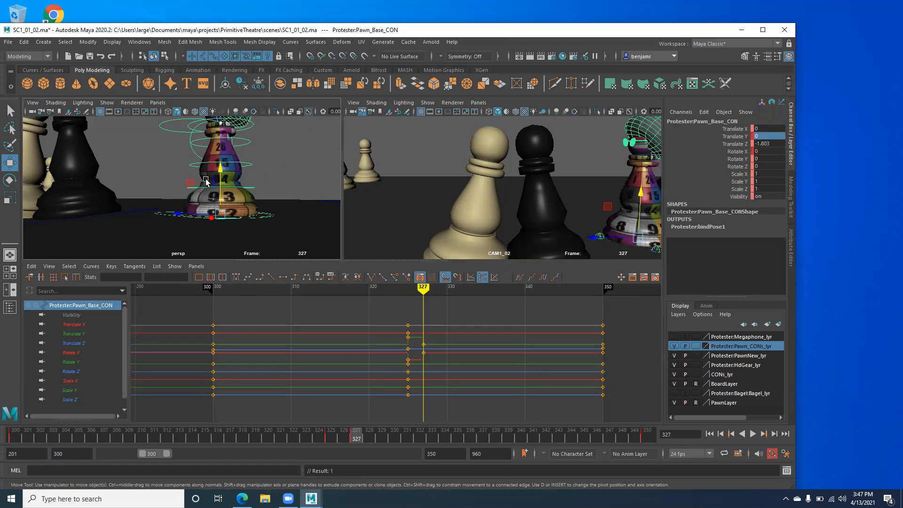
Step: Select the front, left, back and right toe controls of the protester pawn together
middle_click_drag(150, 194, 192, 198, "alt")
right_click_drag(192, 198, 203, 191, "alt")
left_click_drag(204, 191, 210, 216, "alt")
left_click(200, 218)
left_click(242, 234, "shift")
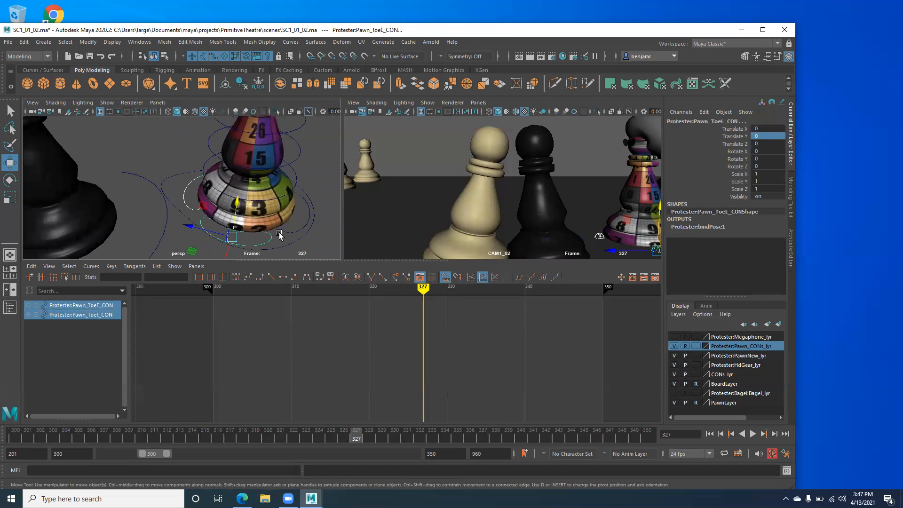
left_click(286, 235, "shift")
left_click_drag(260, 222, 281, 177, "alt")
left_click(231, 215, "shift")
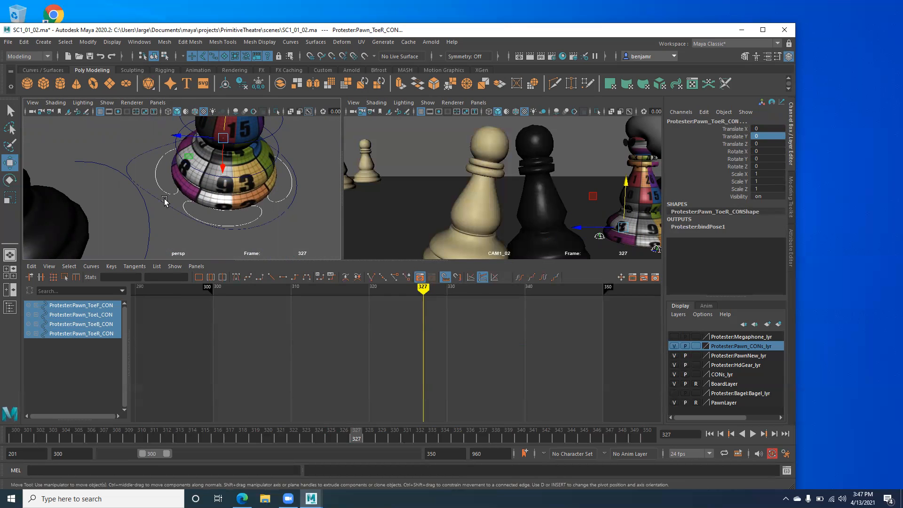
left_click_drag(215, 203, 264, 146, "alt")
Step: Add the protester's waist, chest, neck, head, base and bagel controls to the selection
left_click(271, 157, "shift")
left_click(274, 140, "shift")
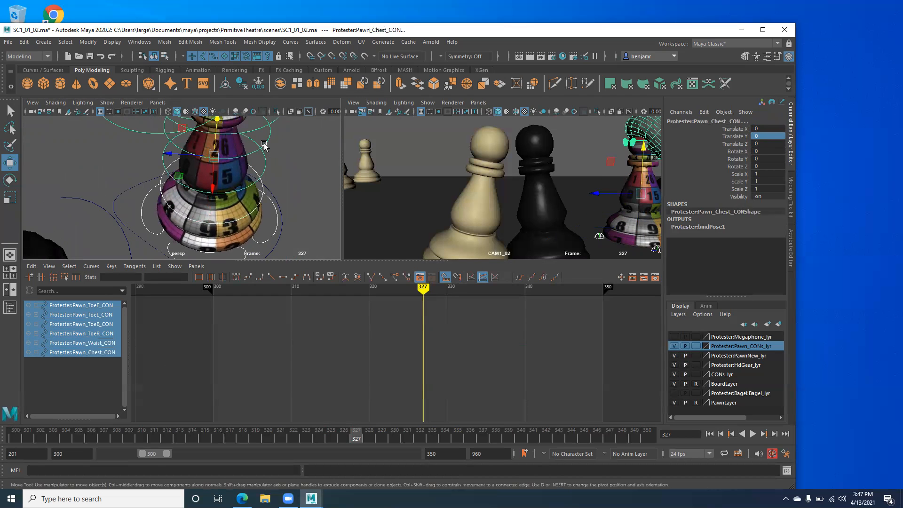
left_click(265, 143, "shift")
right_click_drag(277, 157, 243, 129, "alt")
middle_click_drag(243, 129, 243, 151, "alt")
left_click_drag(242, 152, 128, 185, "alt")
left_click(261, 160, "shift")
left_click(143, 186, "shift")
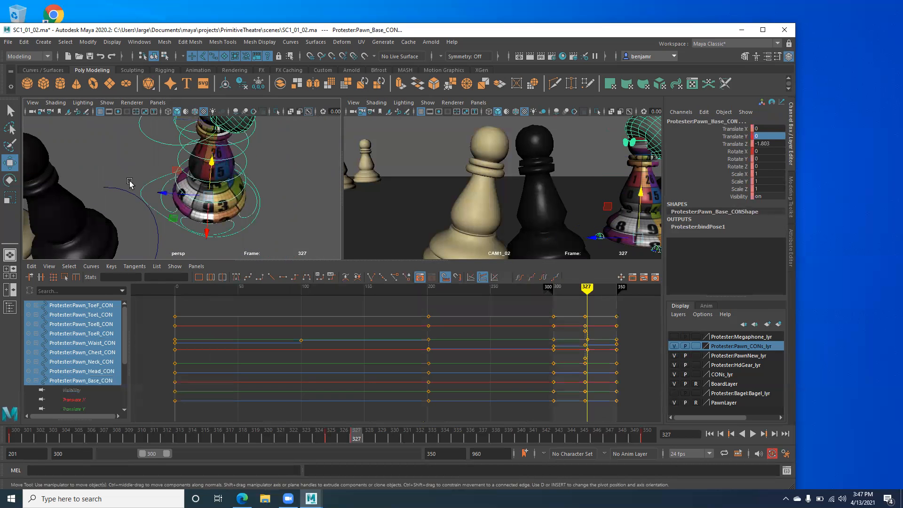
left_click_drag(197, 192, 182, 170, "alt")
left_click(162, 159, "shift")
left_click(160, 159, "shift")
Step: Add the selected protester controls to the Protester:Pawn_CONs_lyr display layer
middle_click_drag(295, 391, 129, 392, "alt")
right_click_drag(311, 381, 418, 378, "alt+shift")
middle_click_drag(359, 360, 318, 370, "alt")
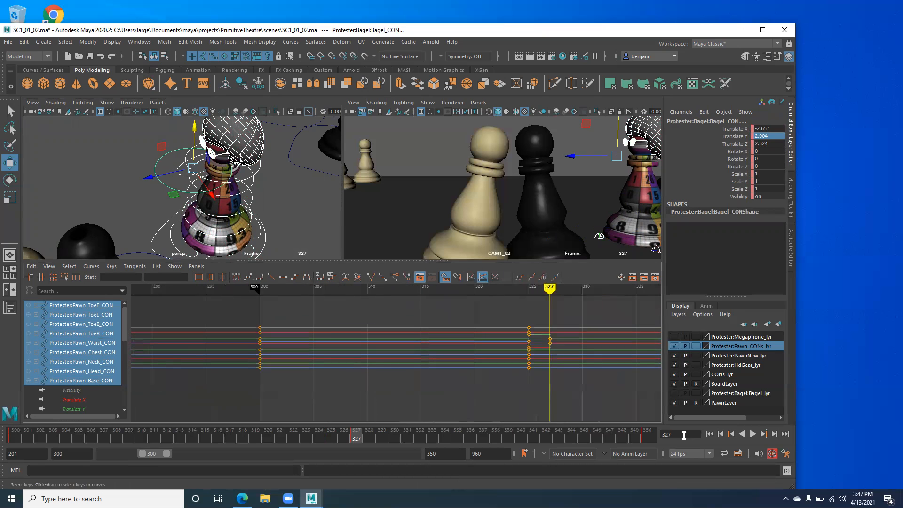
right_click(745, 347)
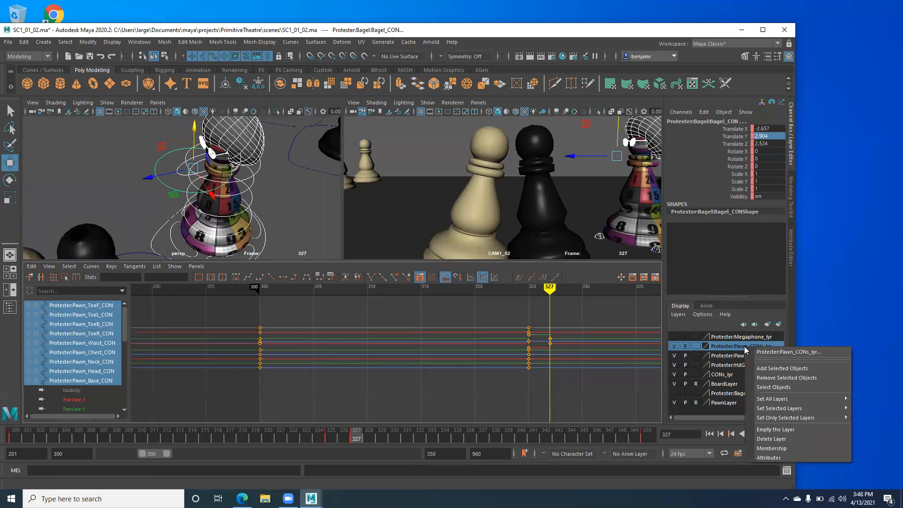
left_click(771, 370)
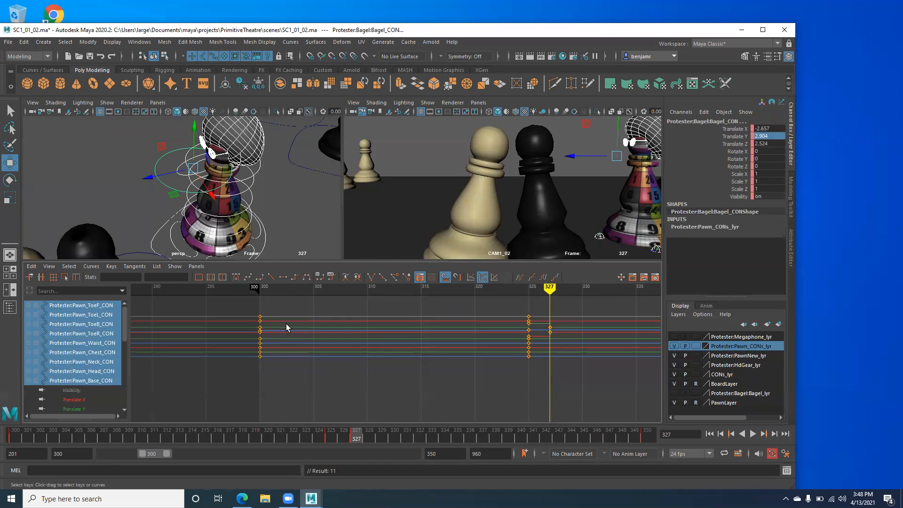
Step: Key all selected protester controls on frames 327, 325 and 300
key("s")
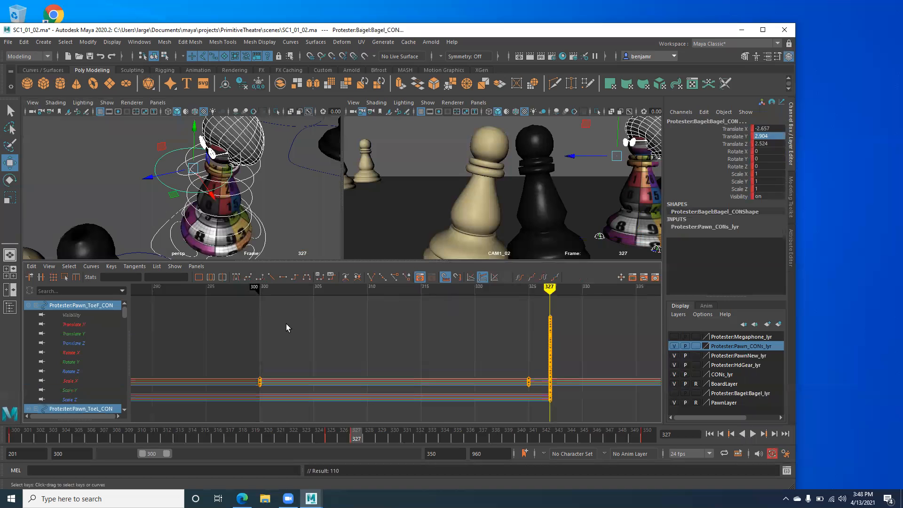
key("comma")
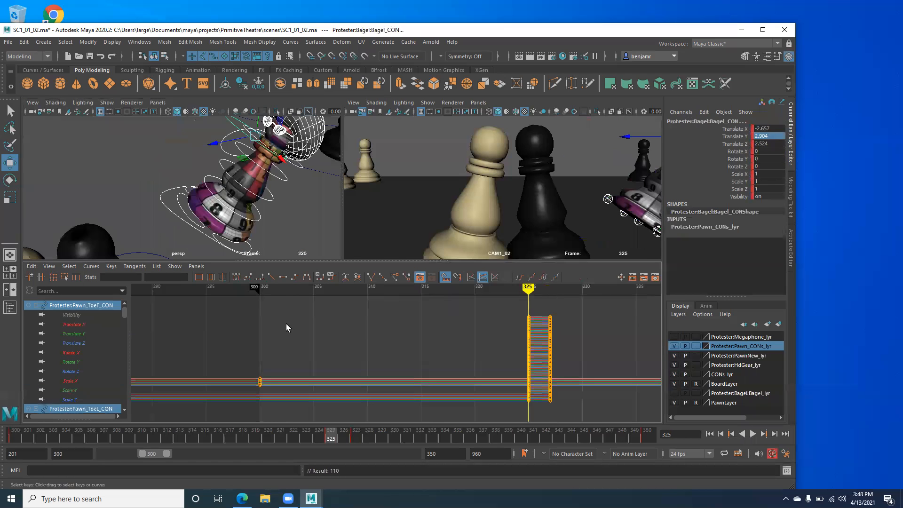
key("comma")
key("s")
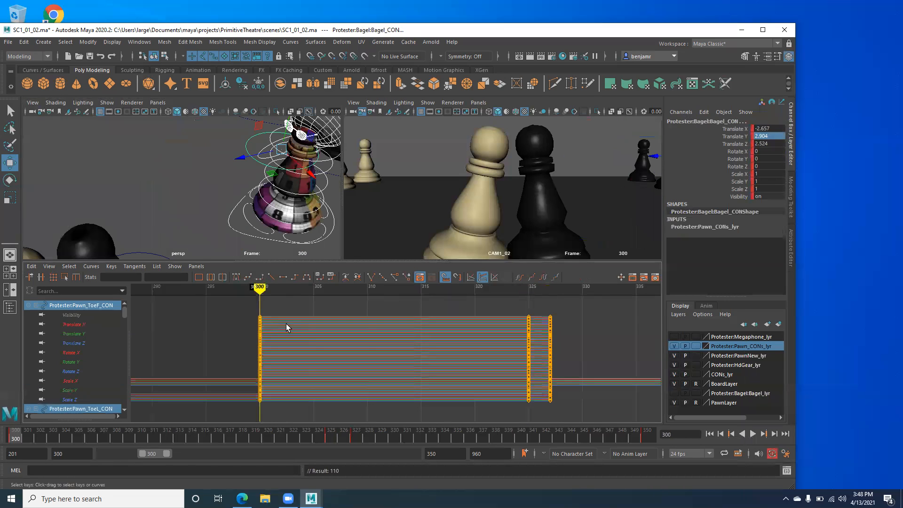
Step: Extend the playback range back to frame 201 and key the selected protester controls on frames 201 and 350
double_click(147, 454)
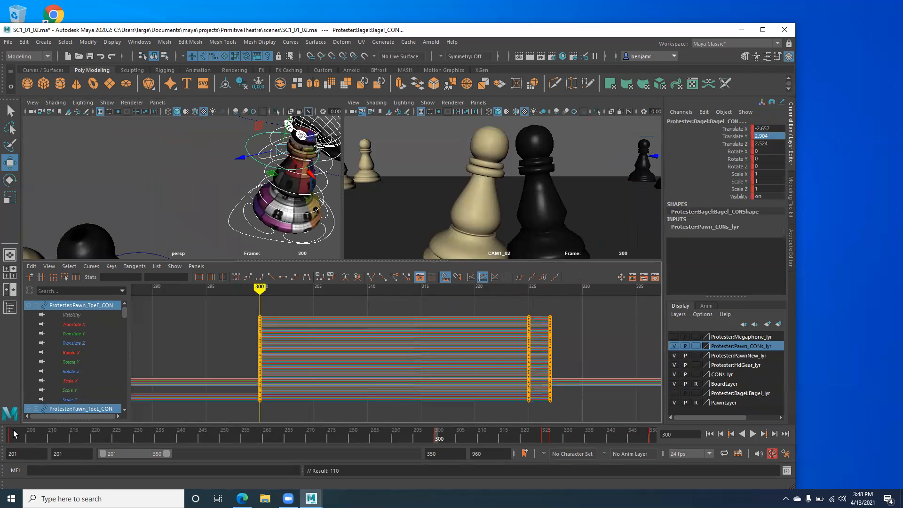
left_click(13, 433)
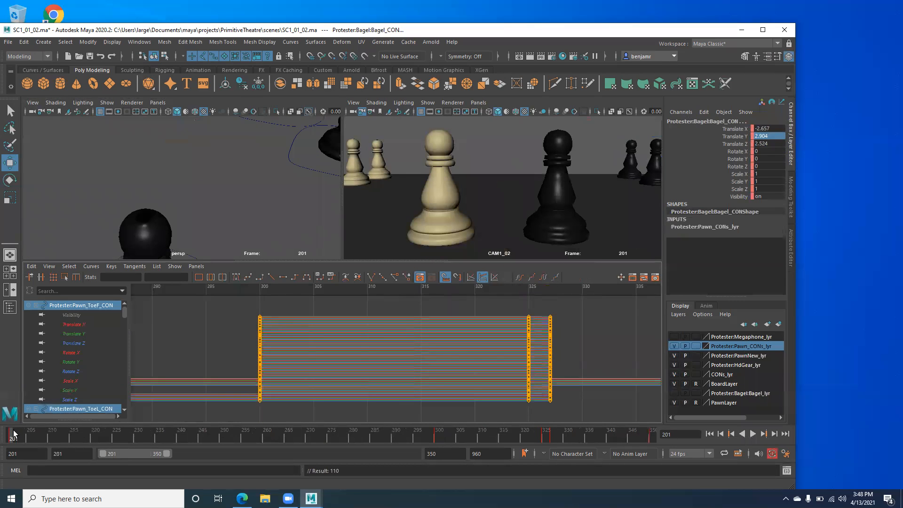
key(".")
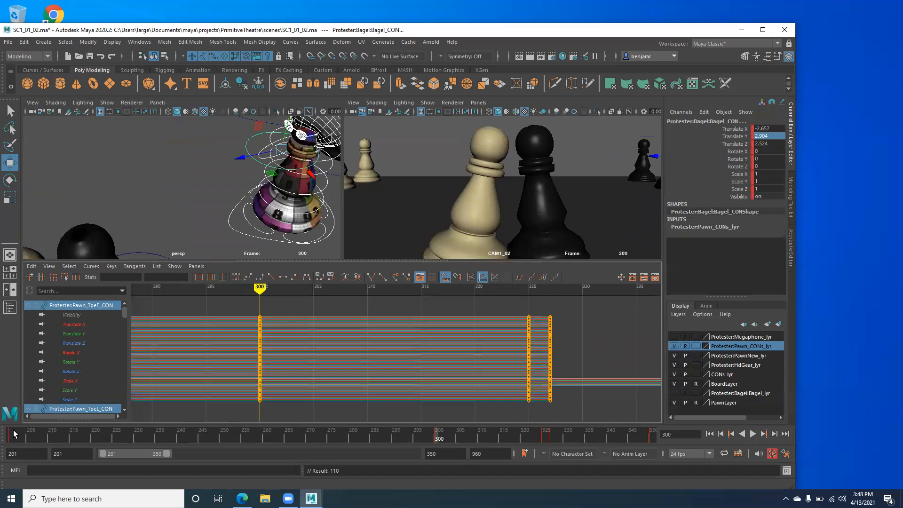
key(".")
key("f")
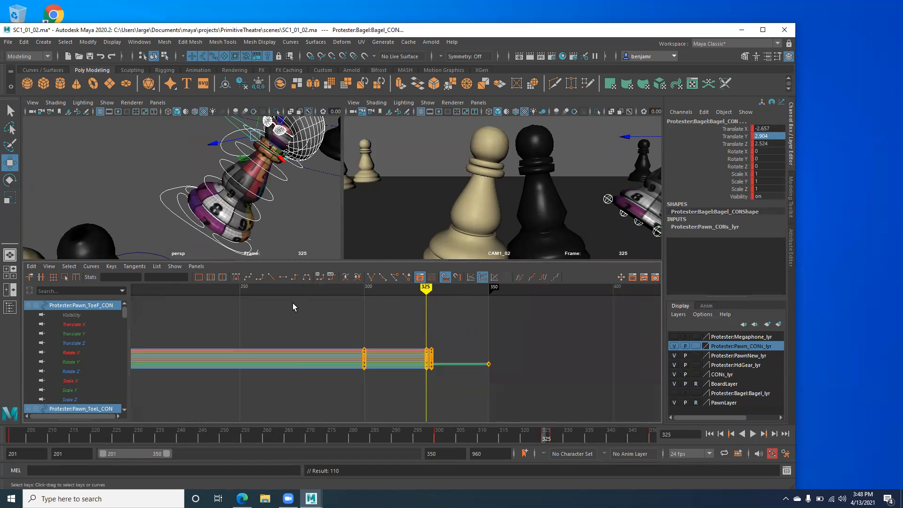
key(".")
key("s")
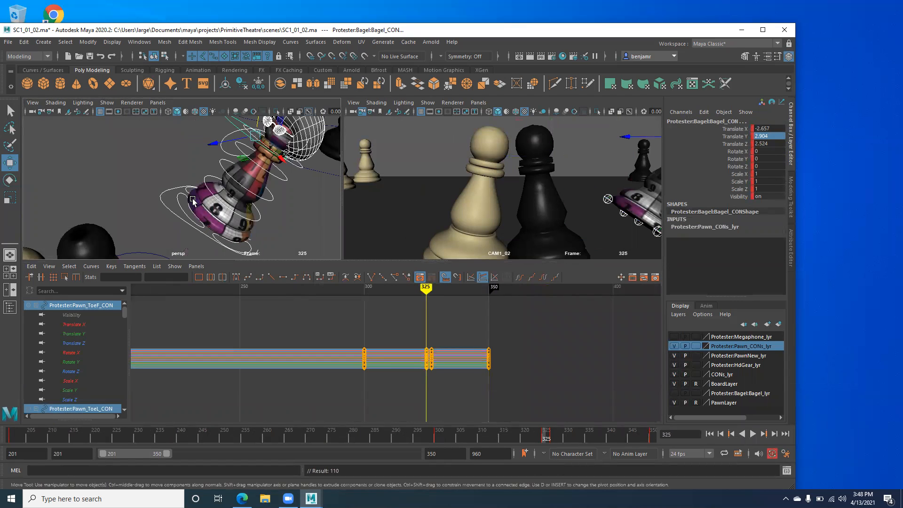
Step: Set both the playback start and the animation start to frame 300
left_click_drag(177, 183, 207, 188, "alt")
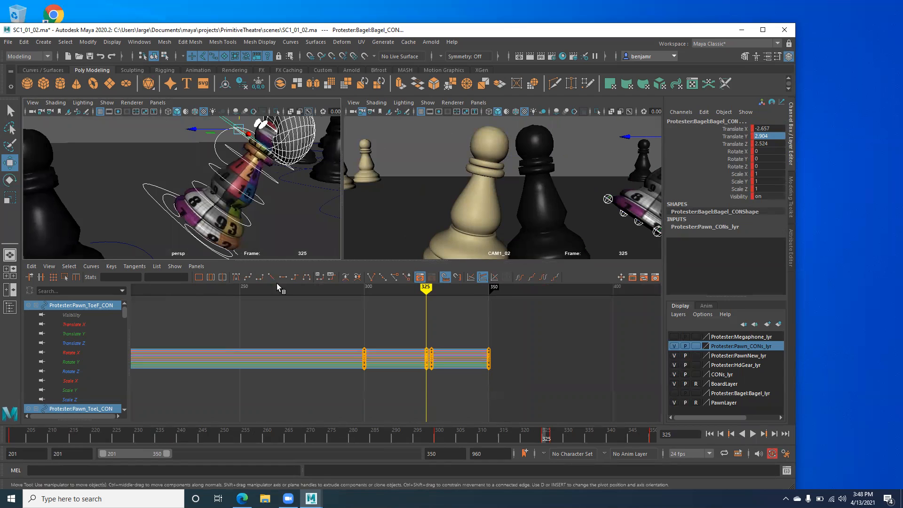
left_click(70, 452)
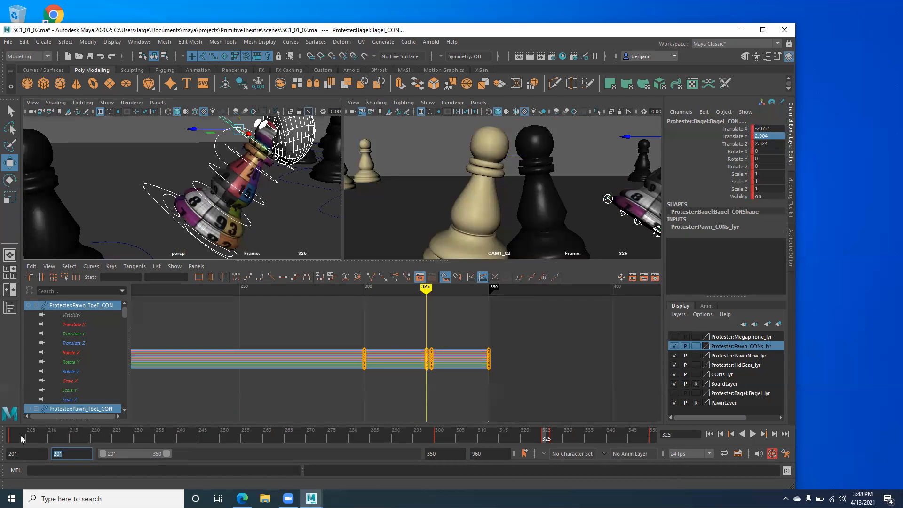
type("300")
key("Return")
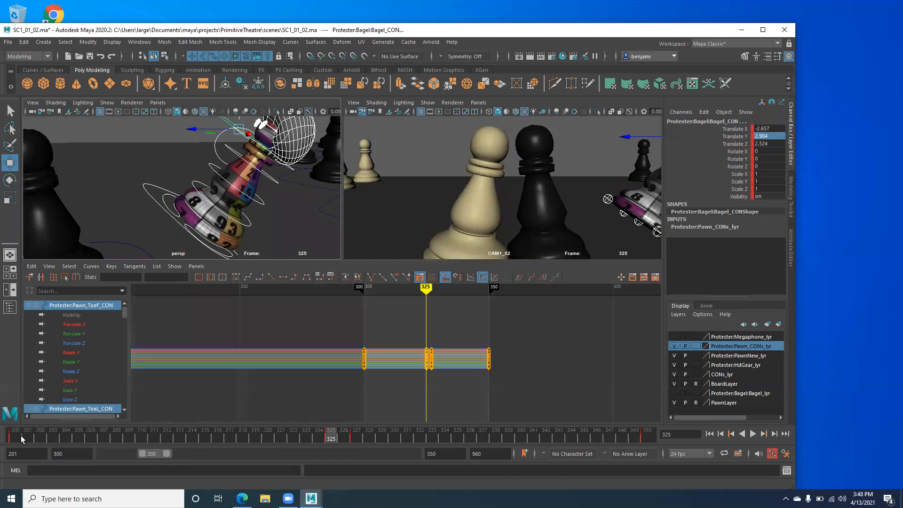
left_click(6, 452)
type("300")
key("Return")
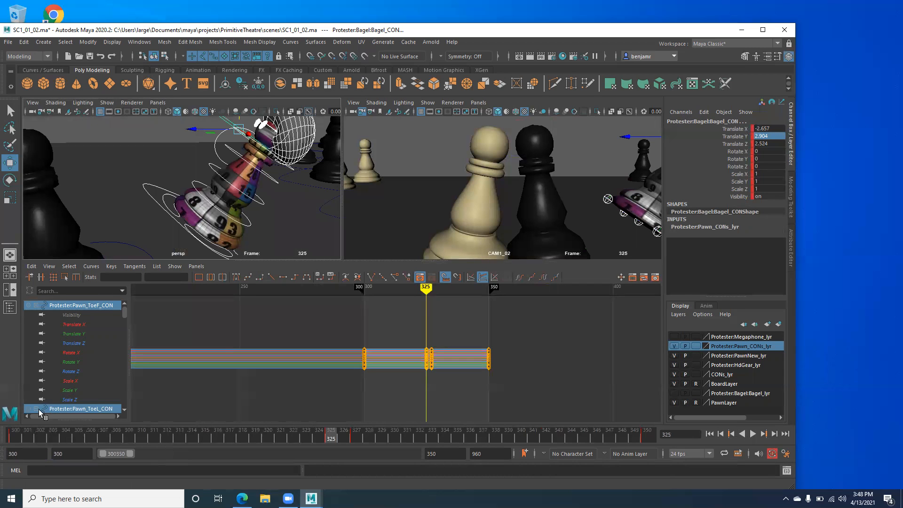
Step: Check the protester's base control curves around frame 325, and select every object in the Protester:Pawn_CONs_lyr display layer
left_click(154, 119)
left_click(158, 186)
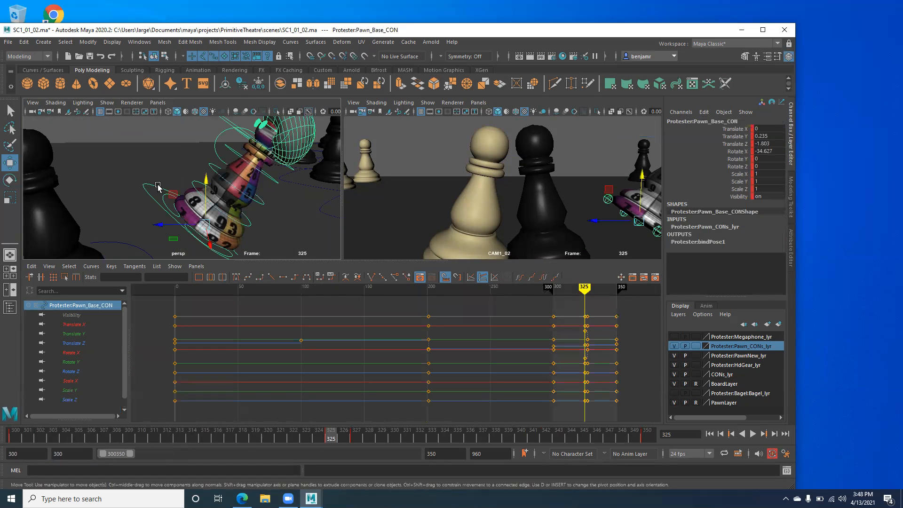
middle_click_drag(482, 345, 677, 356, "alt")
scroll(249, 348, "up", 10)
middle_click_drag(485, 350, 486, 345, "alt")
left_click_drag(229, 215, 202, 207, "alt")
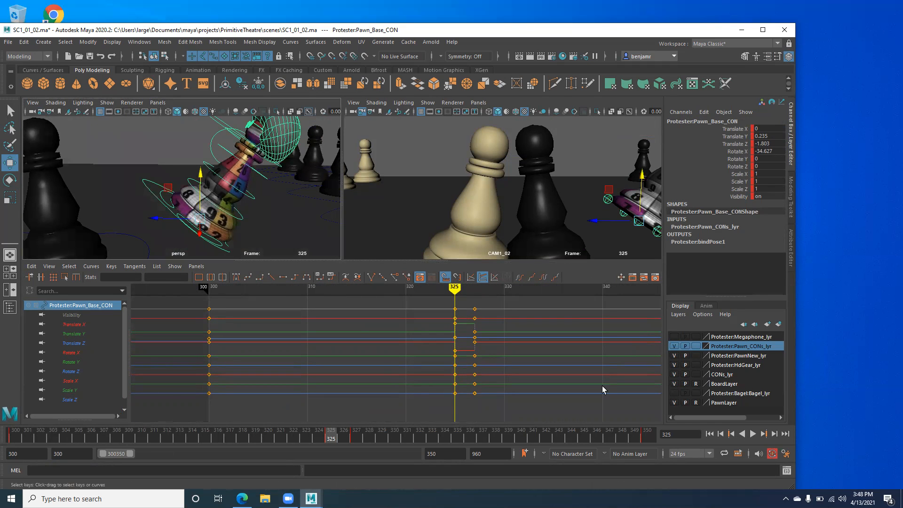
right_click(729, 347)
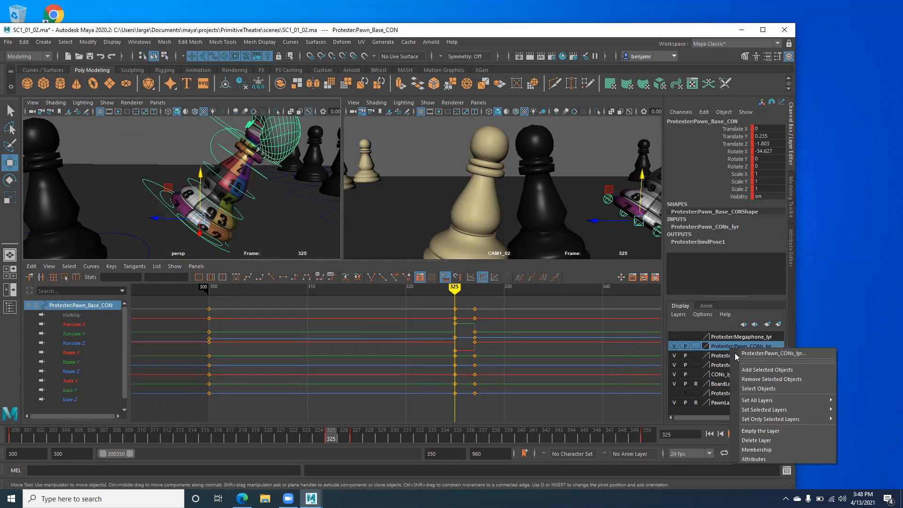
left_click(752, 390)
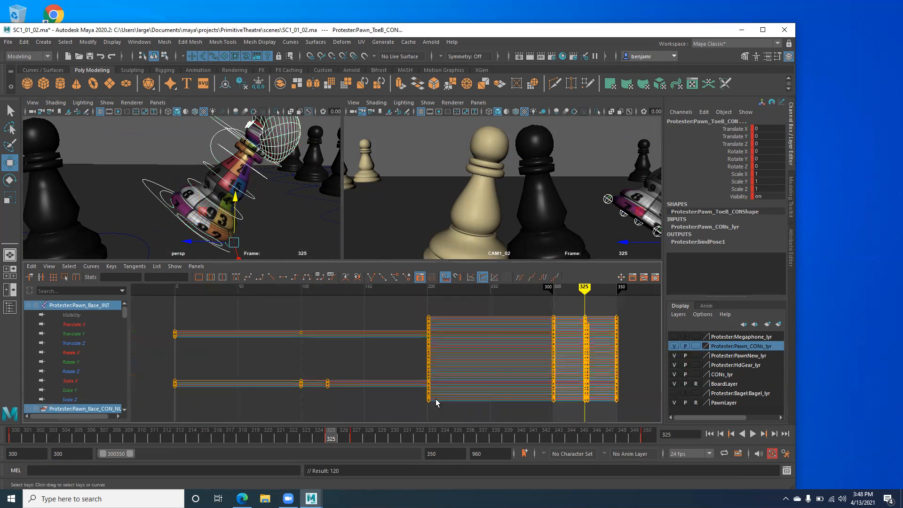
middle_click_drag(481, 333, 306, 339, "alt")
right_click_drag(306, 340, 351, 314, "alt")
Step: Try moving the selected protester controls toward the centre pawns on frame 325
key("period")
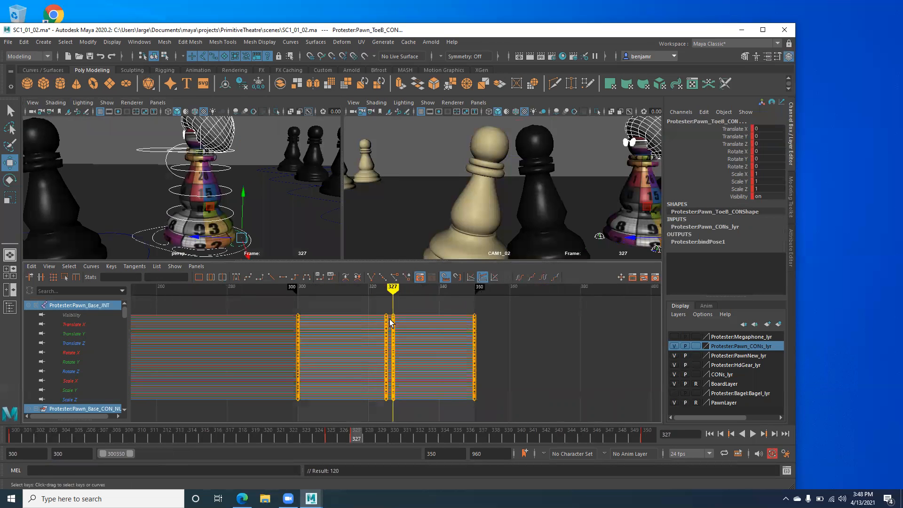
key("comma")
key("comma")
key("period")
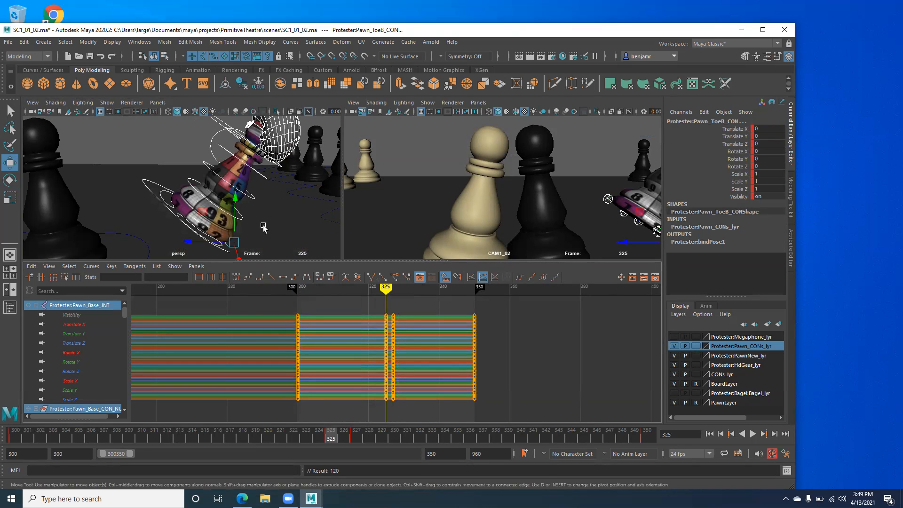
mouse_move(188, 243)
left_mouse_down()
mouse_move(118, 243)
mouse_move(244, 242)
mouse_move(175, 231)
left_mouse_up()
key("s")
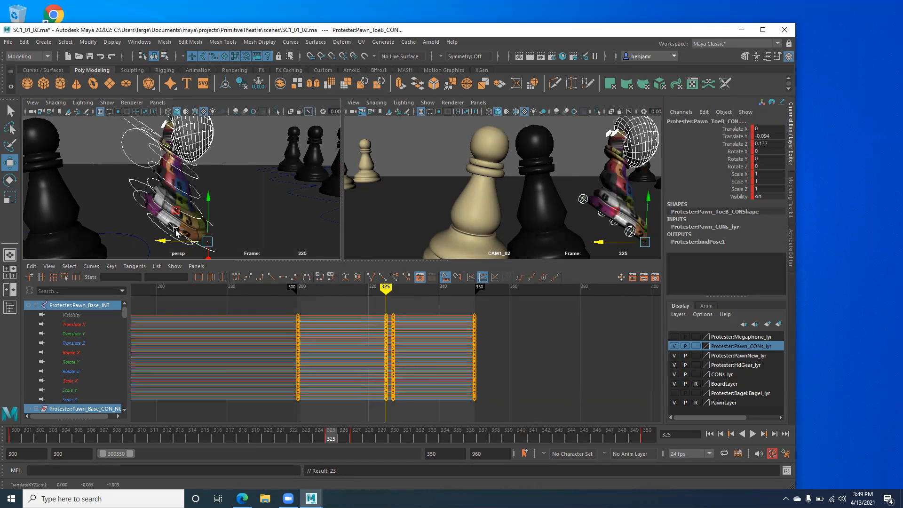
key("ctrl+z")
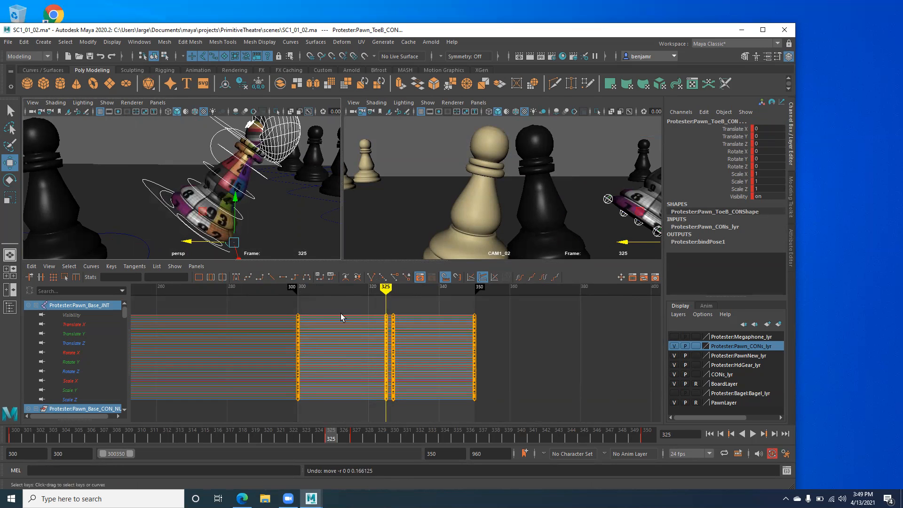
Step: Select all objects in the Protester:Pawn_CONs_lyr display layer again and key them on frame 325
right_click(732, 350)
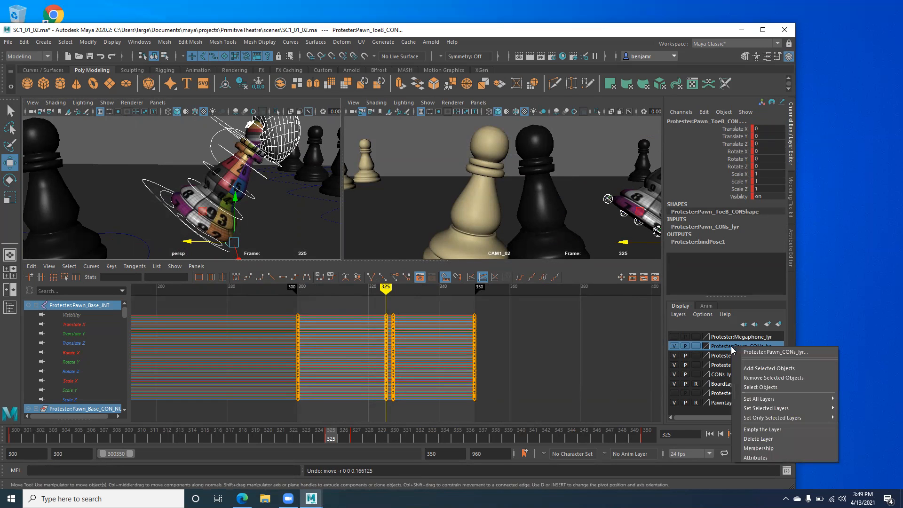
left_click(761, 387)
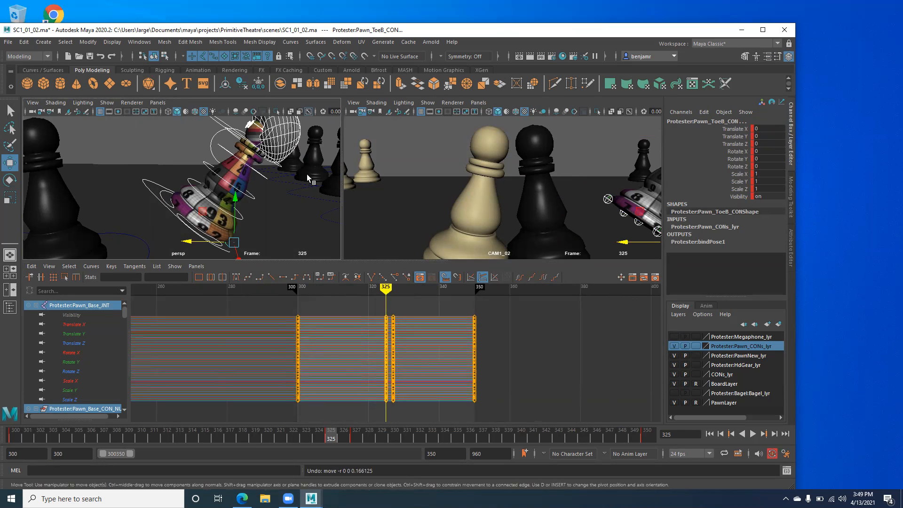
key("s")
Step: Step back and forth through the protester's keys to compare its poses on frames 300, 325 and 327
key("comma")
key("period")
key("period")
key("period")
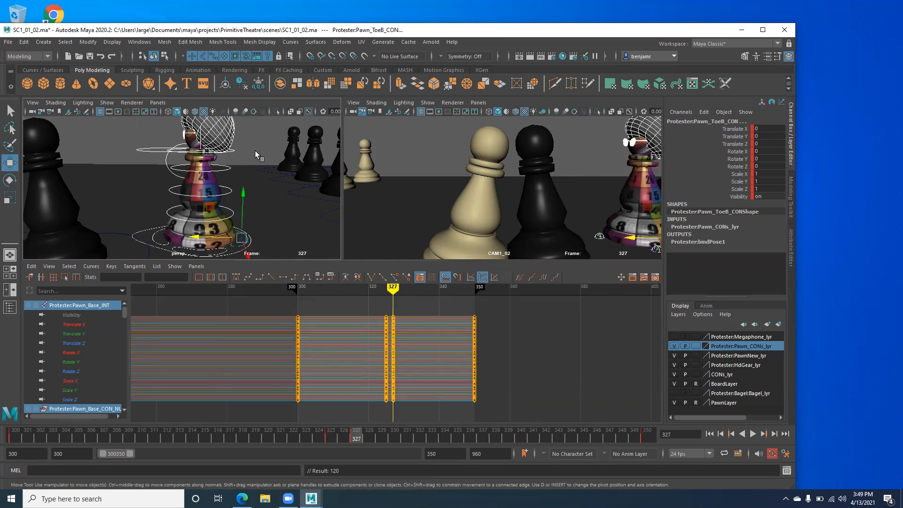
key("comma")
key("comma")
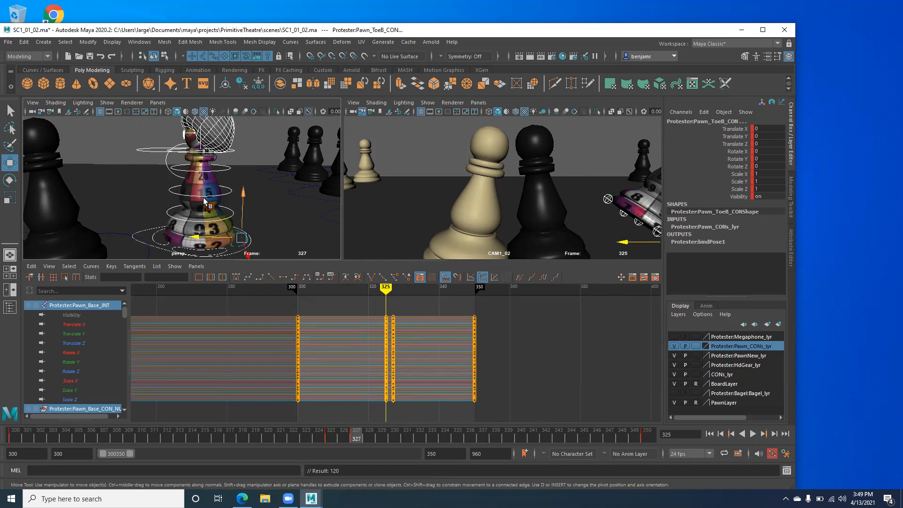
key("period")
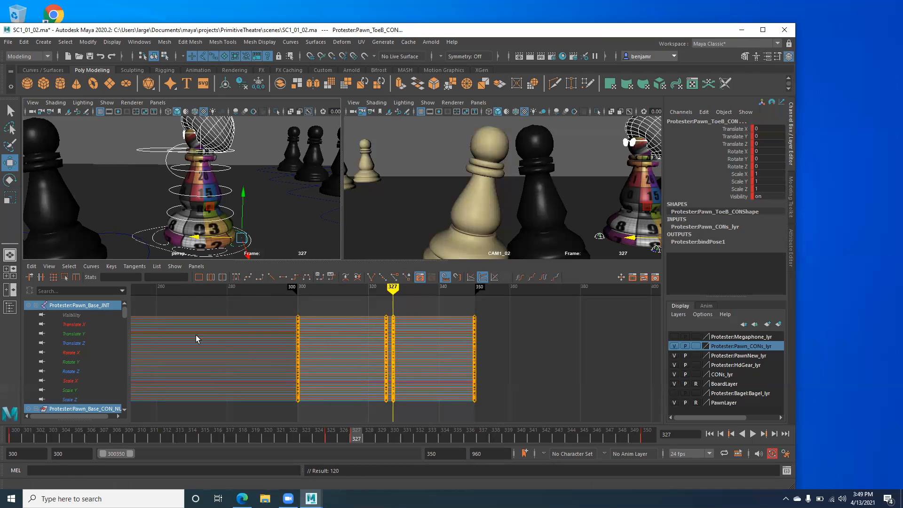
key("comma")
left_click(205, 243)
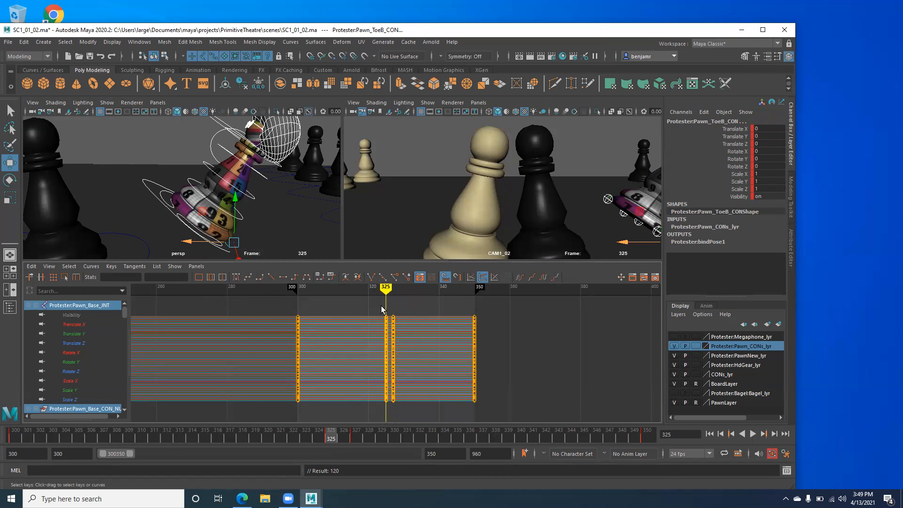
mouse_move(384, 288)
left_mouse_down()
mouse_move(363, 287)
mouse_move(394, 288)
left_mouse_up()
key("comma")
key("comma")
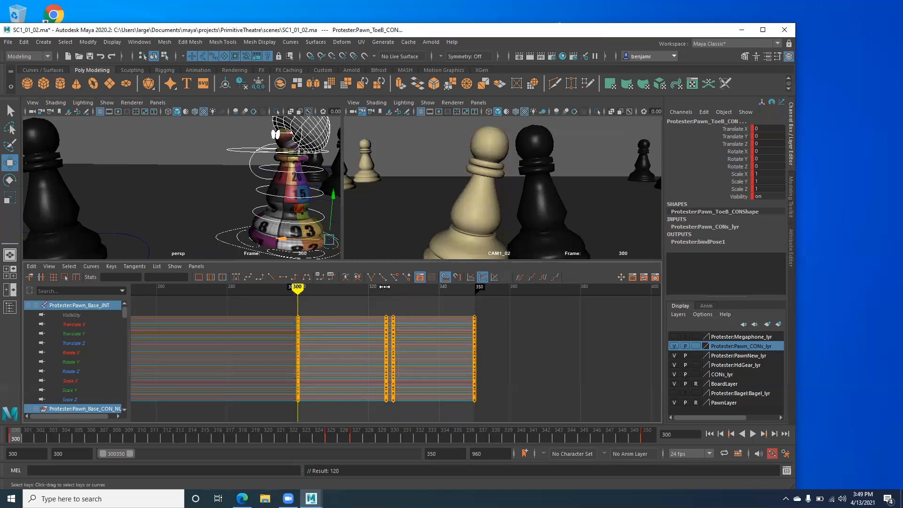
key("period")
key("period")
key("comma")
key("period")
key("period")
key("comma")
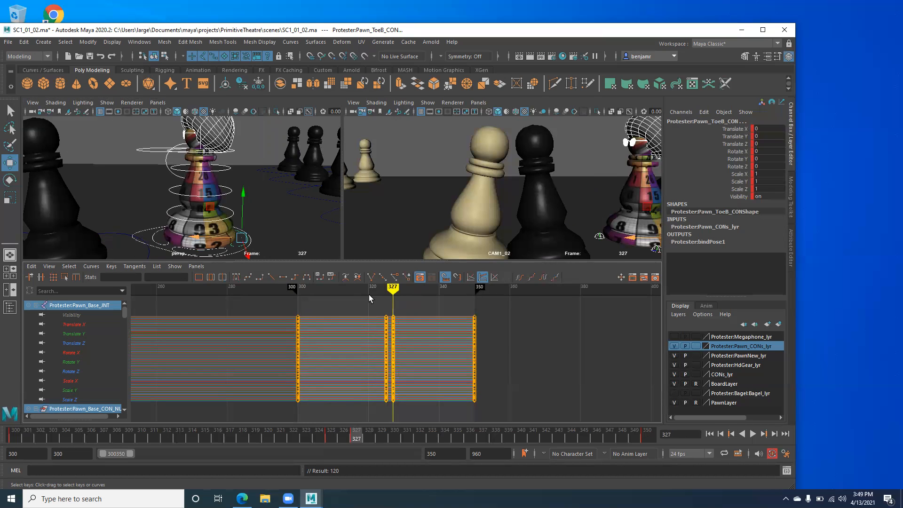
key("comma")
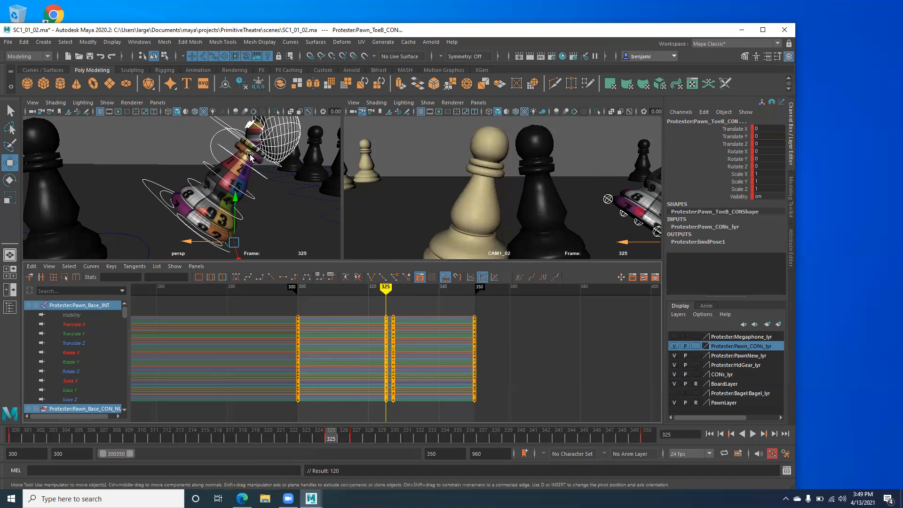
Step: Examine frame by frame how the protester changes from its tilted pose on frame 325 to its upright pose on frame 327
key("alt+period")
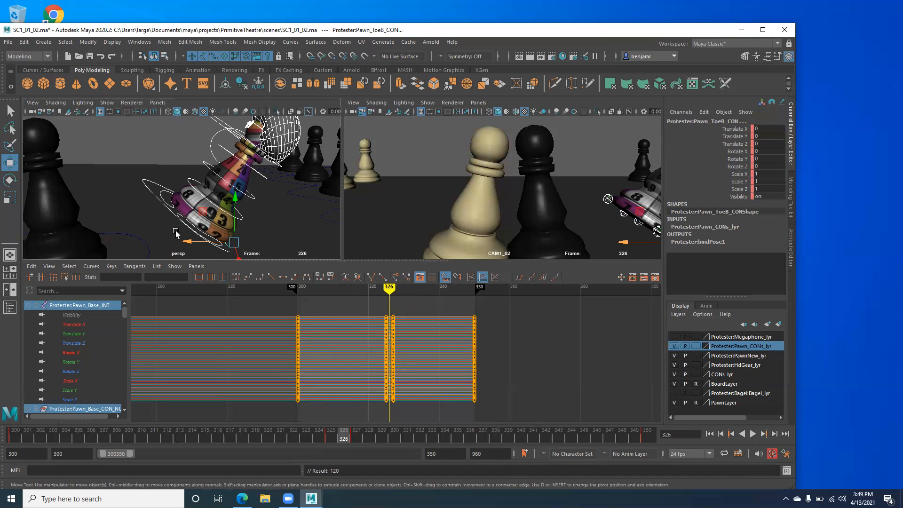
key("alt+period")
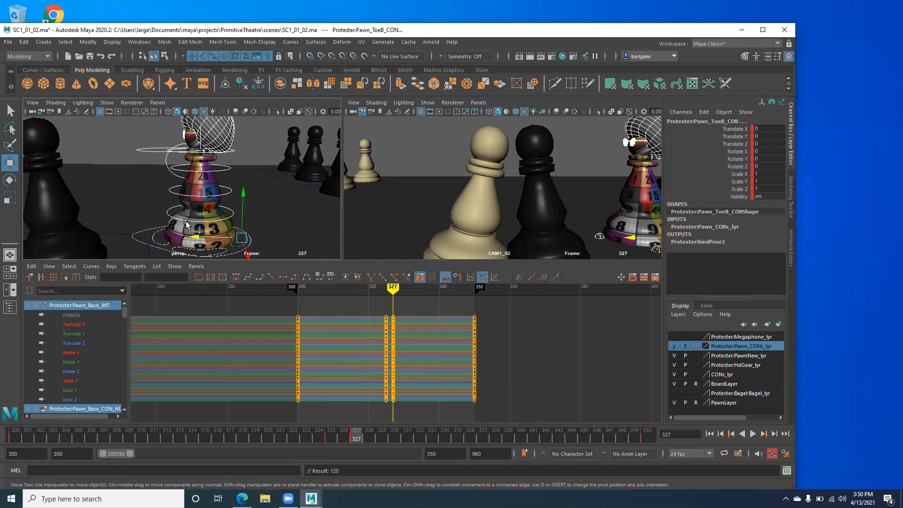
key("comma")
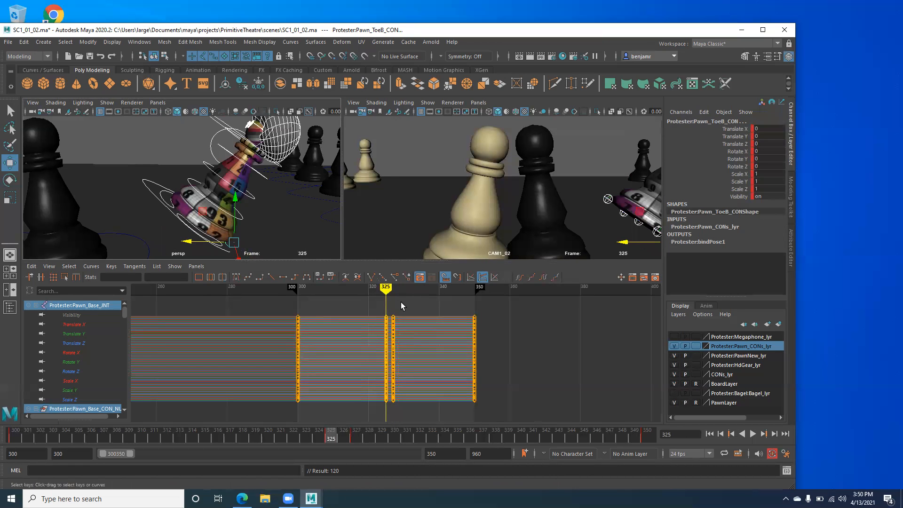
key("period")
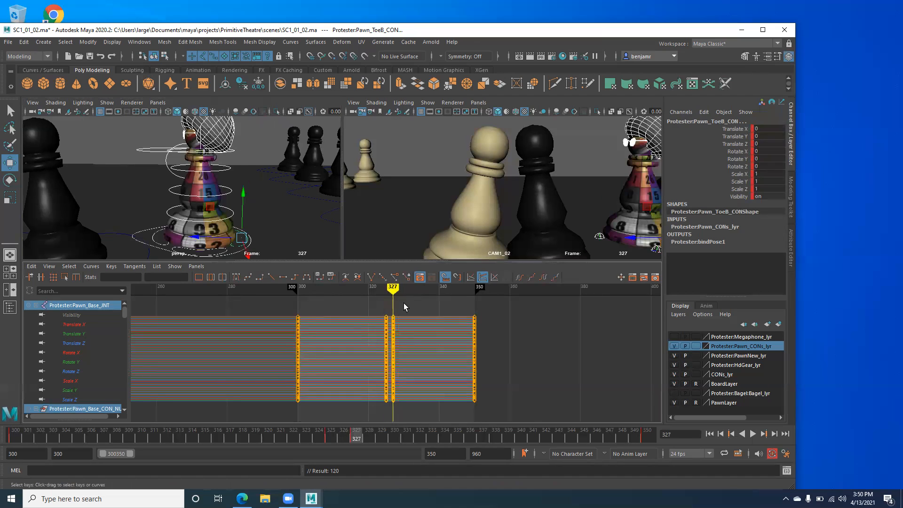
key("comma")
left_click(383, 307)
key("comma")
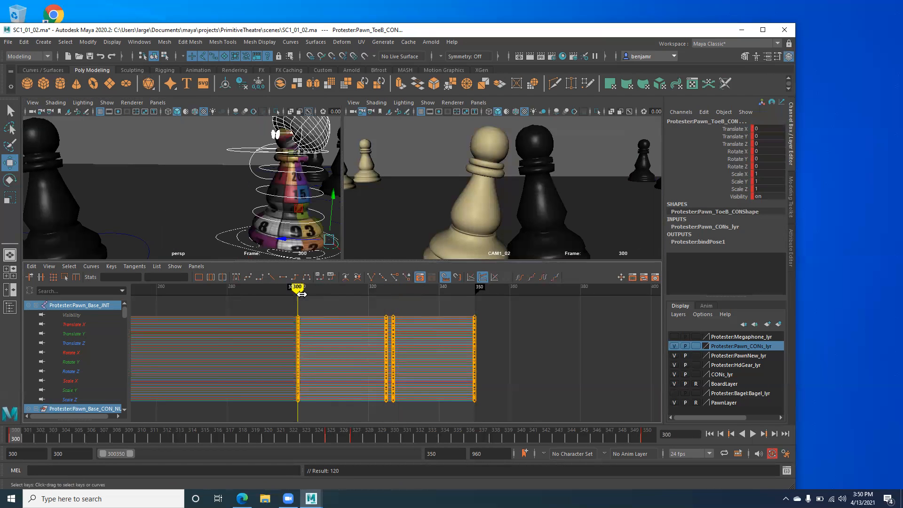
Step: Move the selected protester controls along Z toward the centre pawns on frame 337 and key them there
mouse_move(299, 292)
left_mouse_down()
mouse_move(397, 292)
mouse_move(390, 307)
left_mouse_up()
key("alt+v")
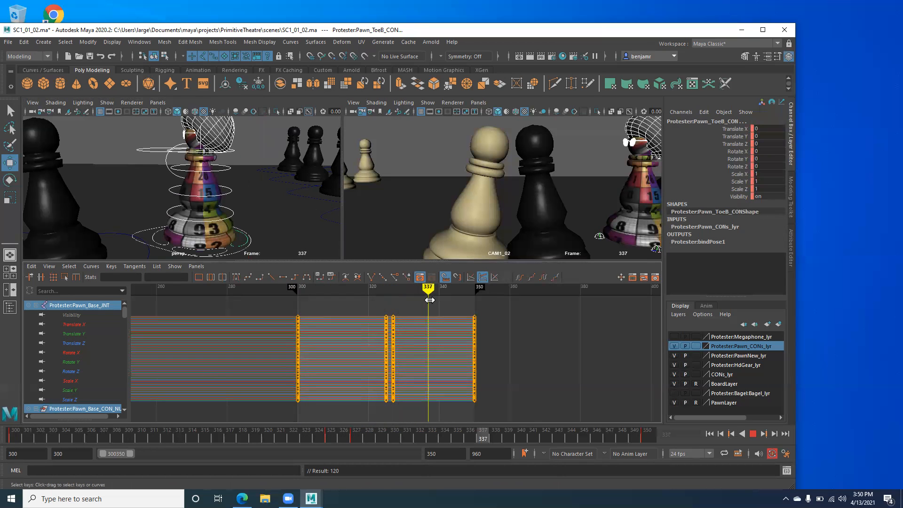
middle_click_drag(377, 330, 371, 330, "alt+shift")
right_click_drag(371, 329, 395, 333, "alt+shift")
middle_click_drag(395, 337, 258, 317, "alt+shift")
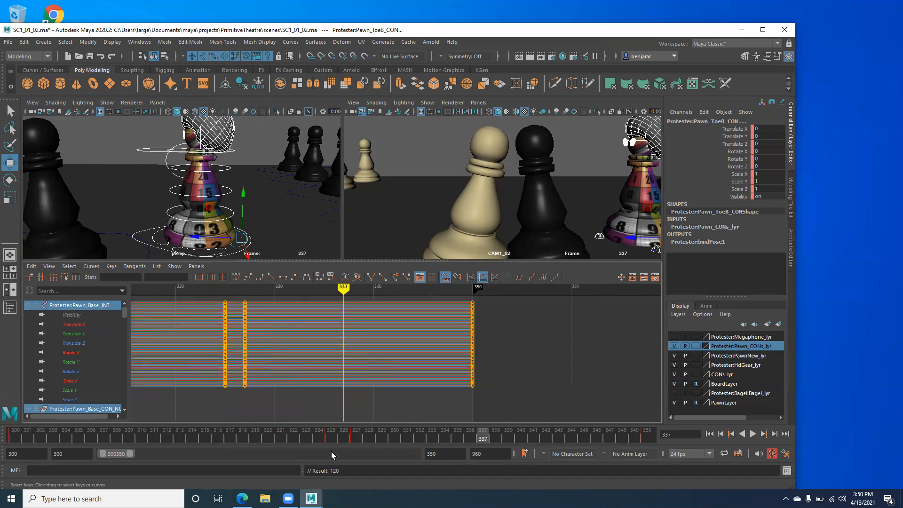
left_click_drag(328, 438, 476, 443)
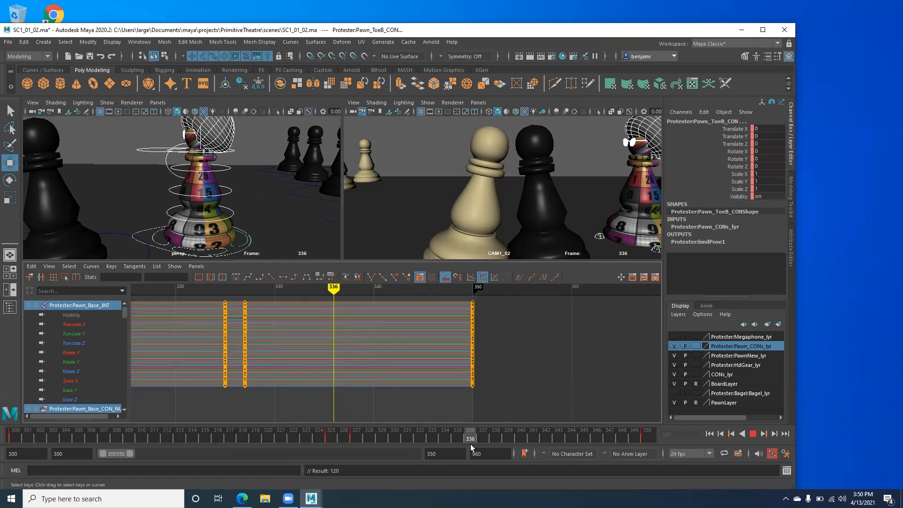
left_click_drag(474, 444, 474, 444)
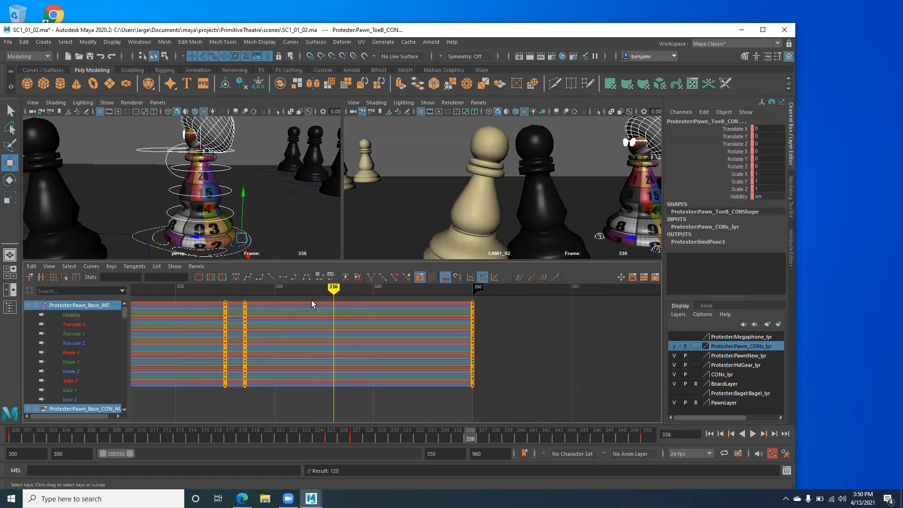
mouse_move(334, 293)
left_mouse_down()
mouse_move(470, 306)
mouse_move(226, 319)
mouse_move(472, 313)
mouse_move(344, 309)
left_mouse_up()
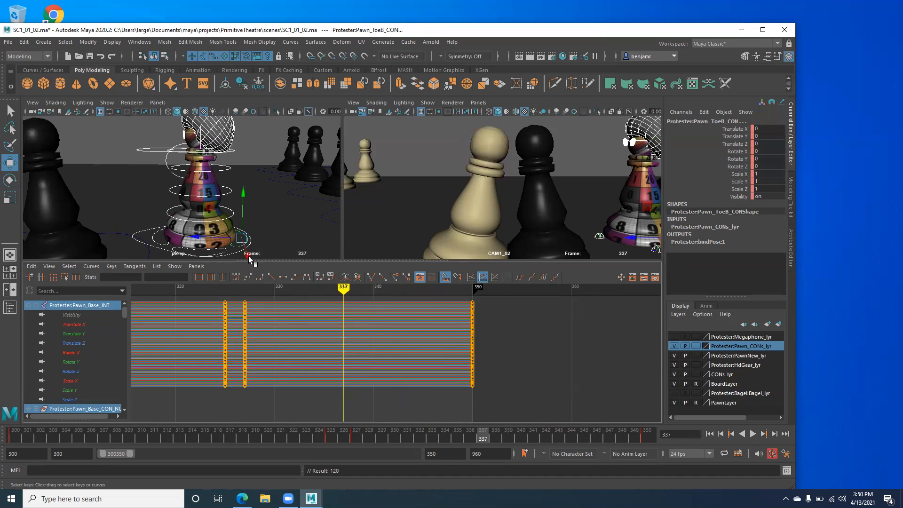
left_click_drag(196, 216, 239, 210)
middle_click_drag(197, 216, 239, 211, "alt")
left_click_drag(242, 231, 224, 240)
key("s")
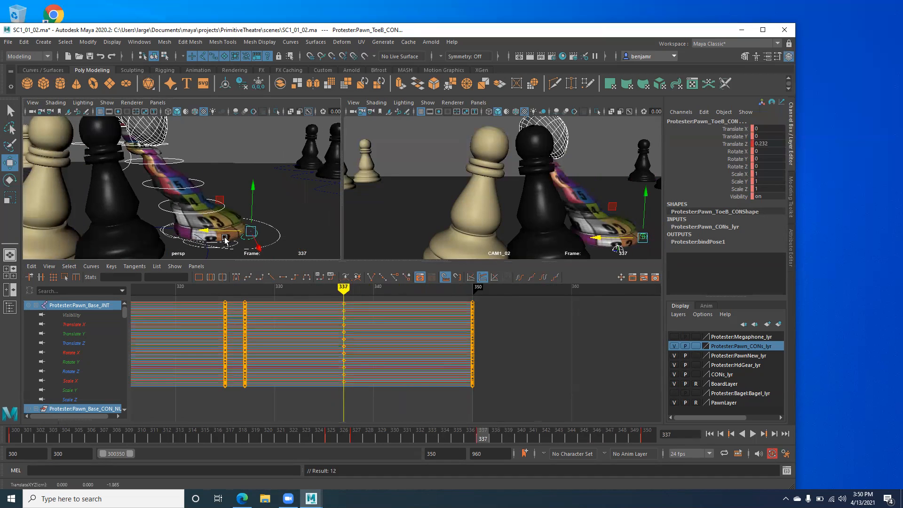
Step: Undo the last toe control move, and move Pawn_Base_CON to Translate Y 0.211 and Translate Z -1.358 at frame 337
key("ctrl+z")
key("ctrl+z")
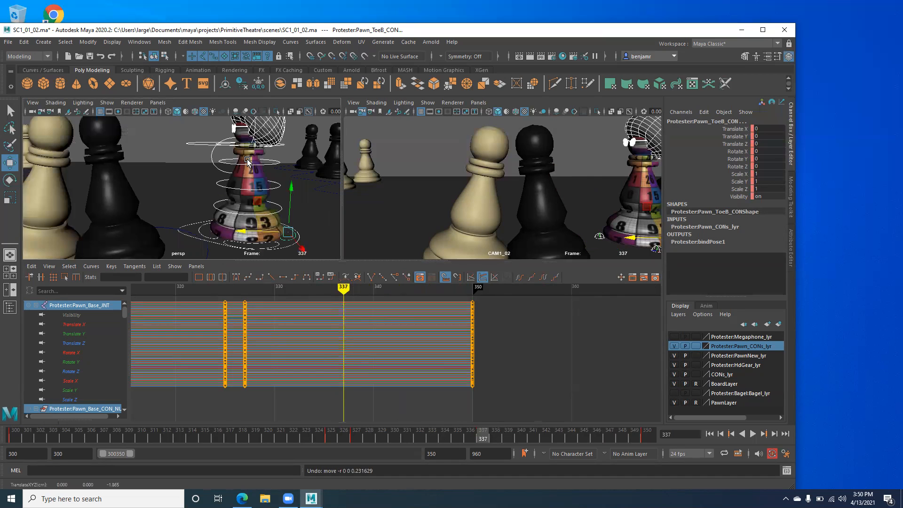
left_click(191, 243)
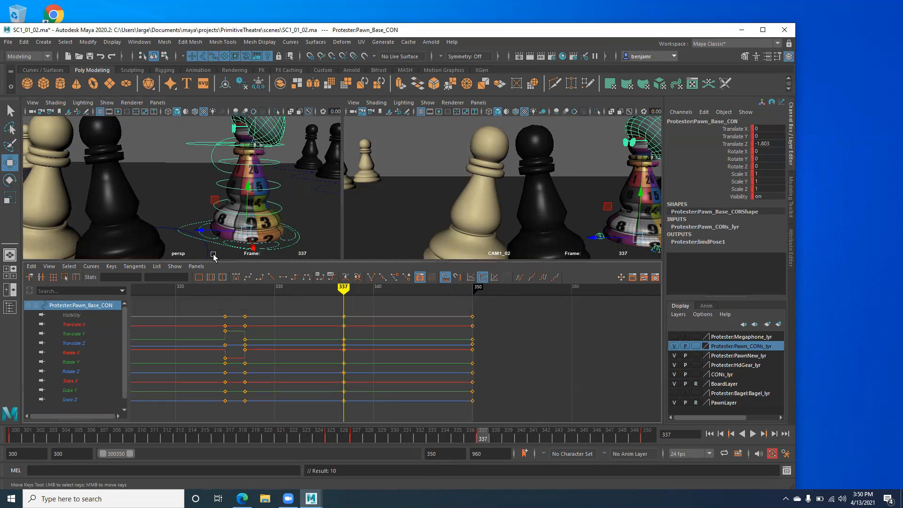
left_click_drag(199, 232, 165, 236)
left_click_drag(212, 186, 211, 169)
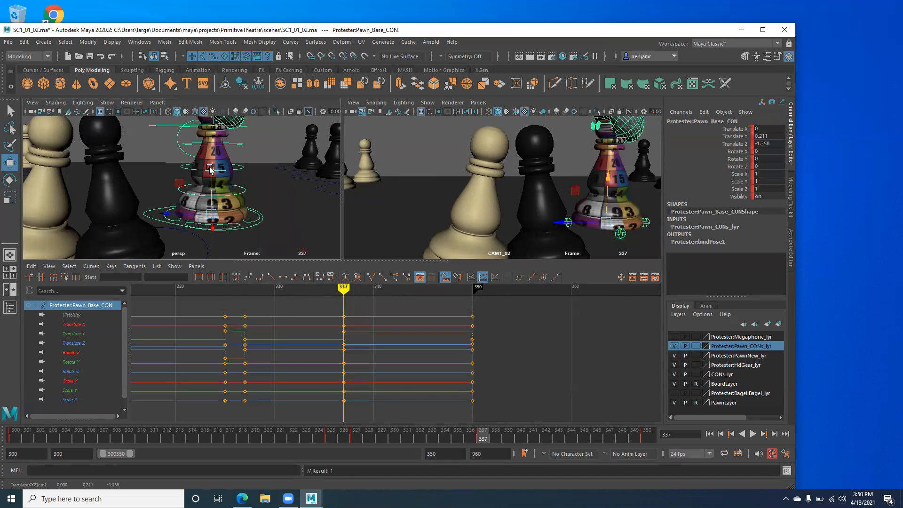
Step: Play back and step through the keyed poses between frames 325 and 350 to review the pawn's hop
key("comma")
key("period")
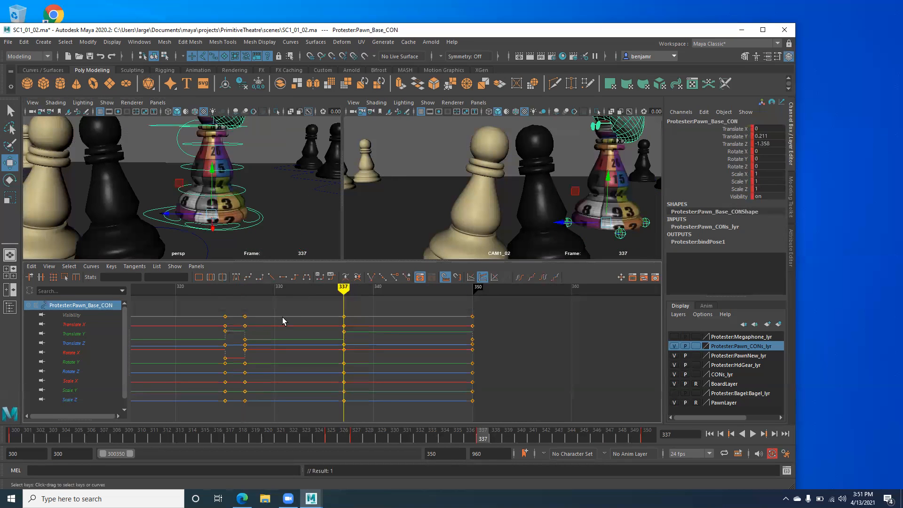
key("period")
key("comma")
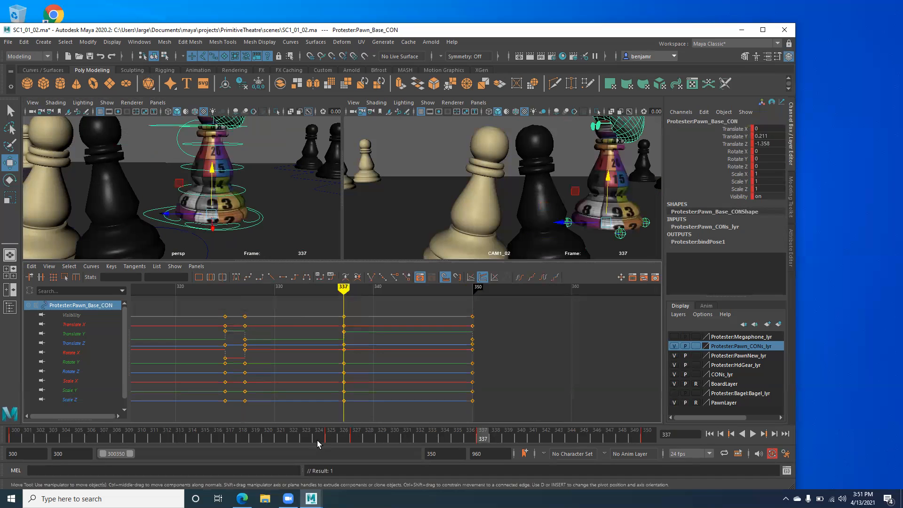
key("alt+v")
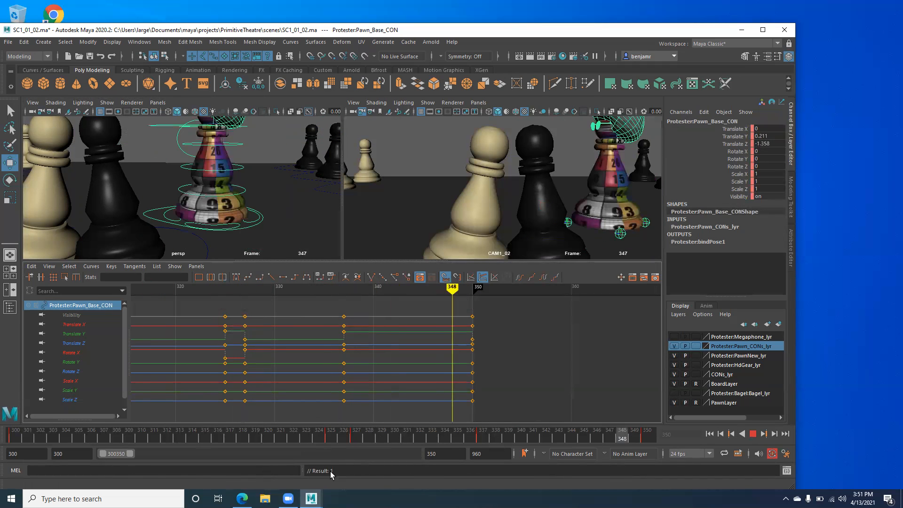
left_click_drag(459, 480, 479, 480)
key("comma")
key("period")
key("comma")
key("period")
key("comma")
key("comma")
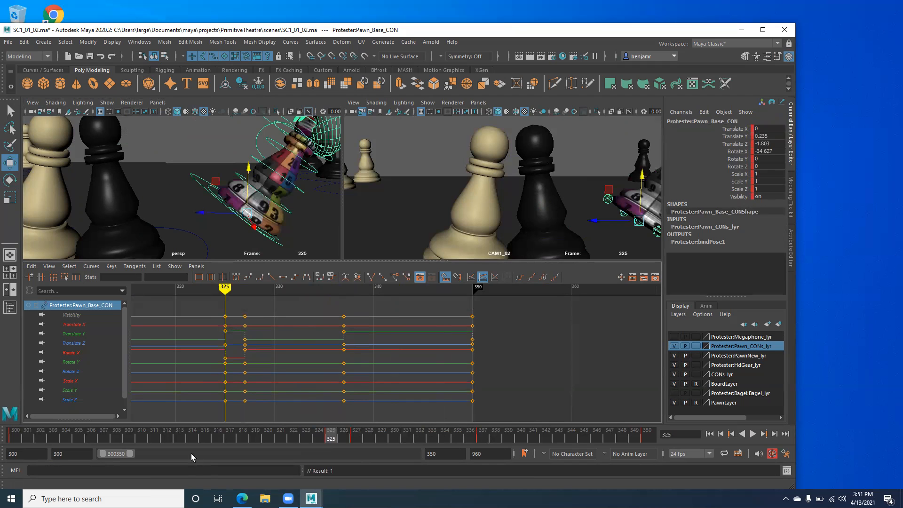
key("period")
key("period")
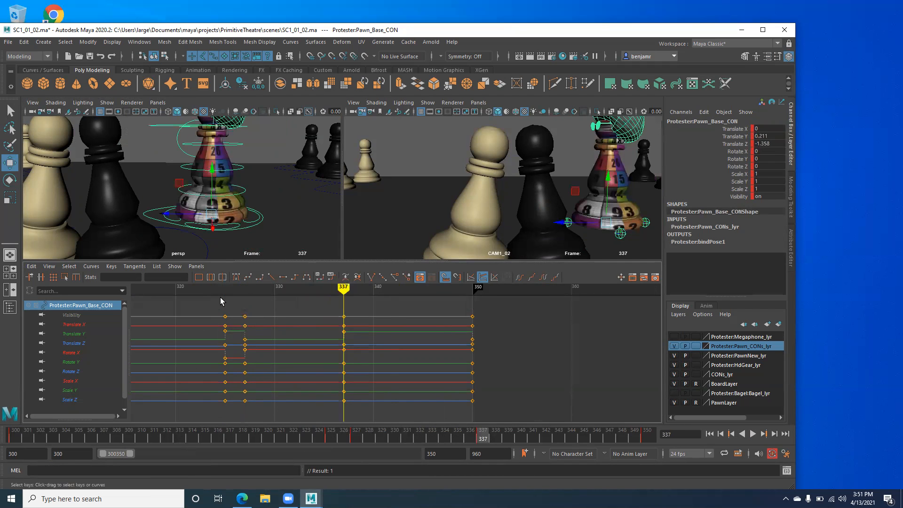
key("period")
key("comma")
key("comma")
left_click_drag(256, 398, 257, 418)
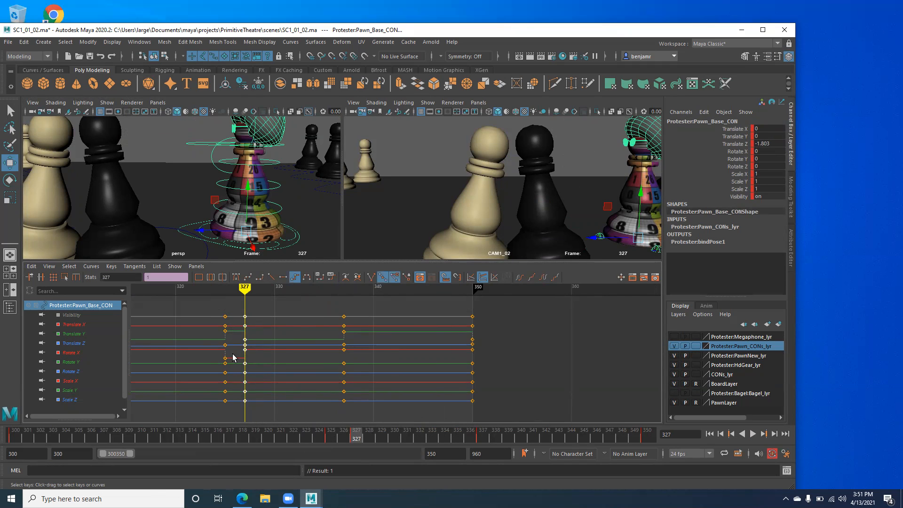
Step: Select all objects in Protester:Pawn_CONs_lyr and key every channel at frame 337
right_click(726, 348)
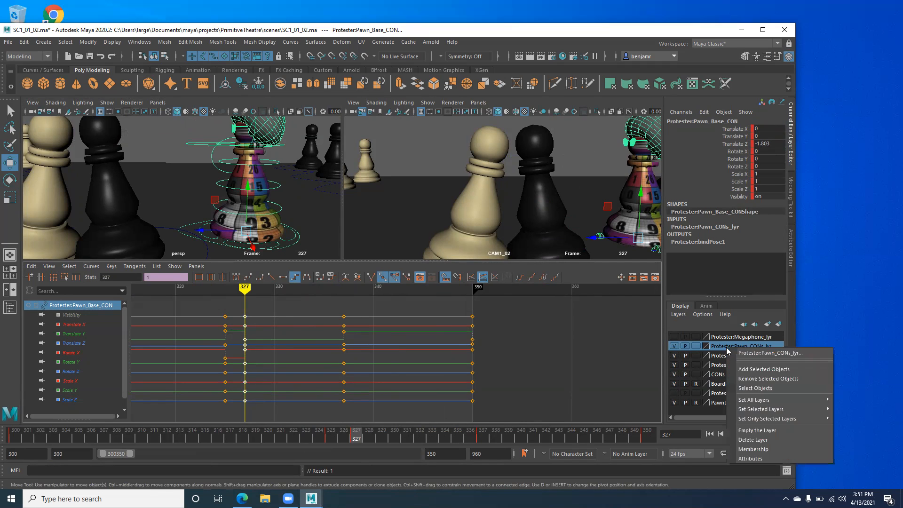
left_click(751, 389)
middle_click_drag(522, 392, 233, 379, "alt")
right_click_drag(233, 378, 457, 374, "alt")
middle_click_drag(141, 370, 350, 357, "alt")
right_click_drag(342, 351, 362, 353, "alt")
middle_click_drag(362, 353, 385, 355, "alt")
right_click_drag(338, 359, 358, 360, "alt")
key("period")
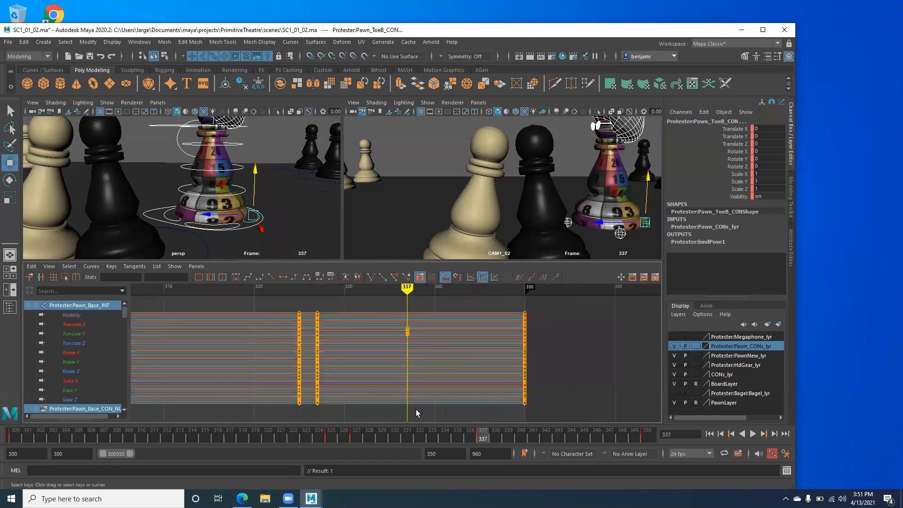
key("s")
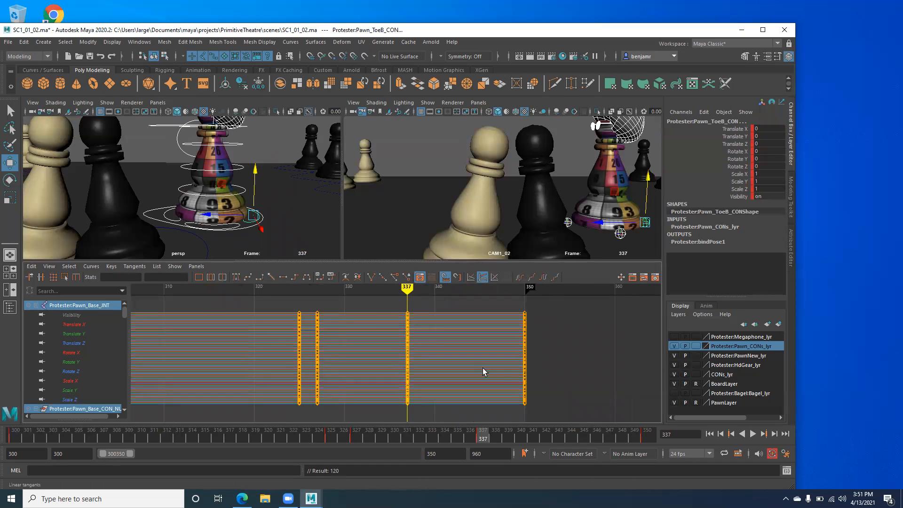
Step: Reselect the Protester:Pawn_CONs_lyr objects, key them again at frame 337, and select that frame's keys in the Graph Editor
right_click(720, 350)
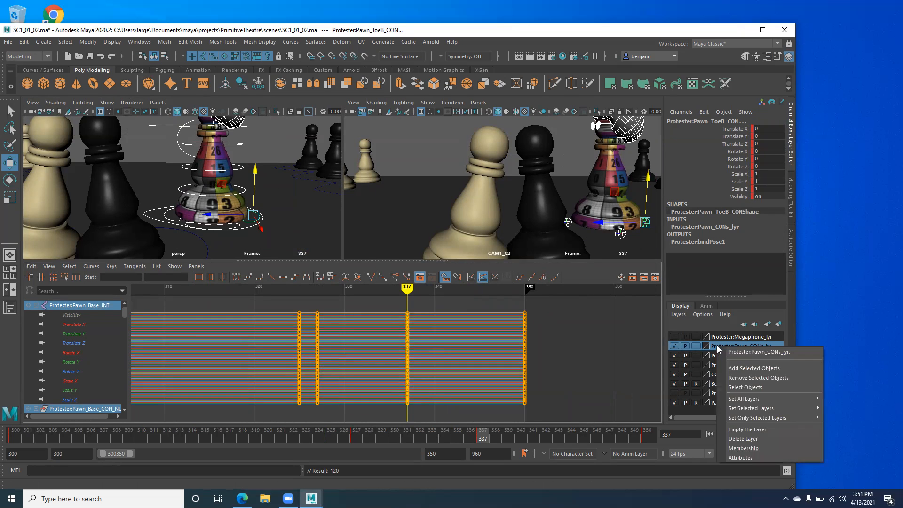
left_click(746, 389)
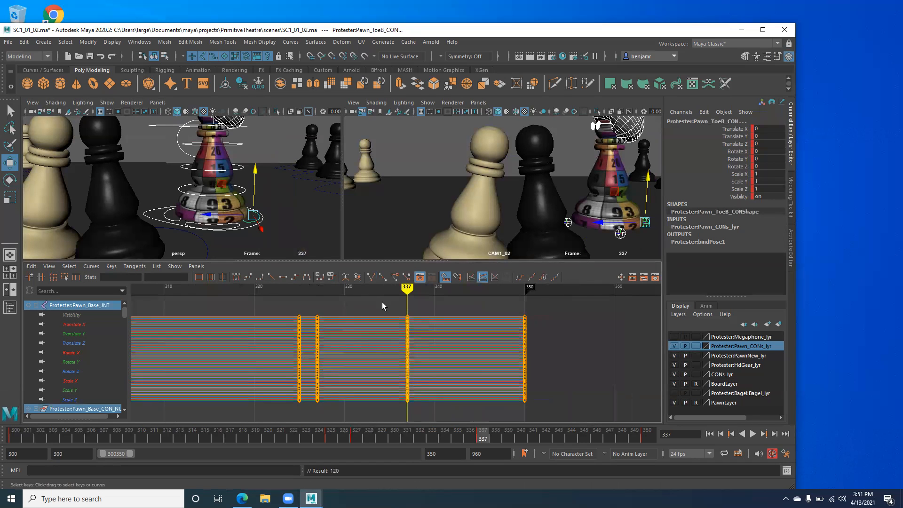
key("s")
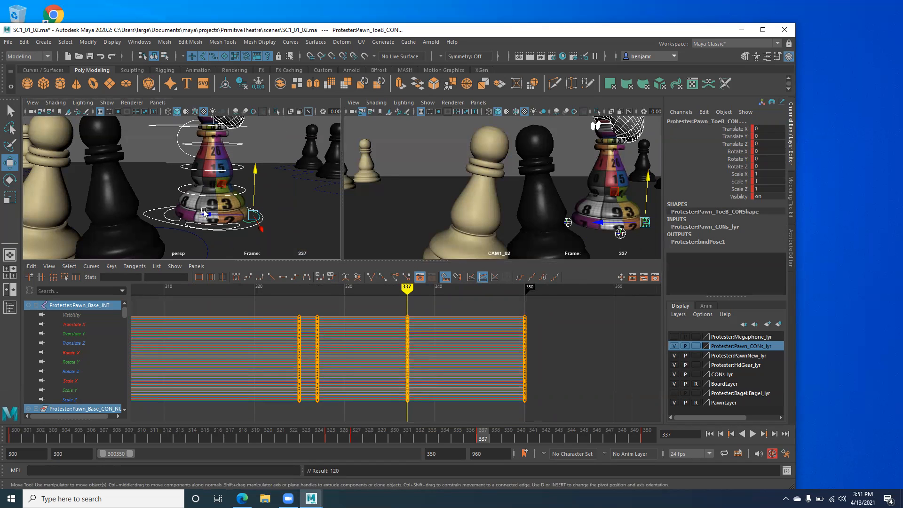
left_click_drag(370, 301, 437, 423)
mouse_move(377, 369)
middle_mouse_down()
mouse_move(411, 368)
mouse_move(308, 366)
mouse_move(387, 365)
middle_mouse_up()
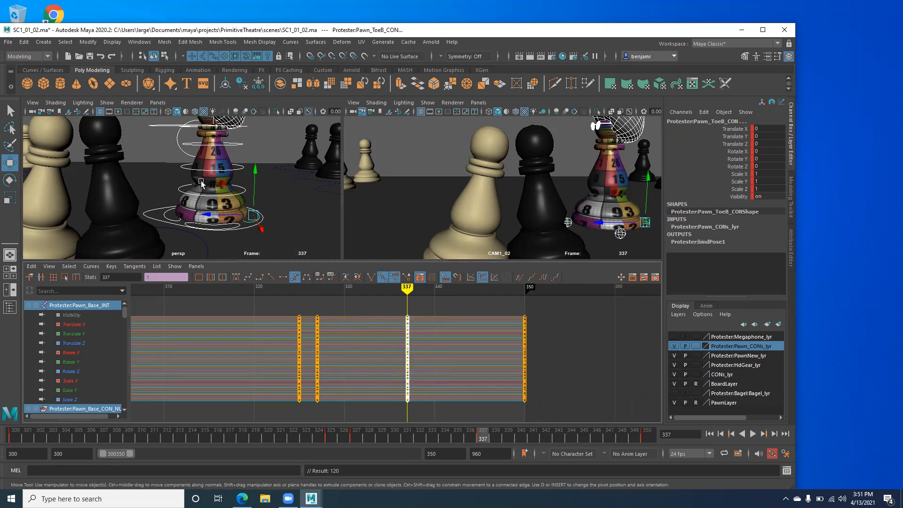
Step: Select Pawn_Base_CON, frame its curves from frame 300 to 350, and orbit the perspective view around the pawn
left_click(157, 219)
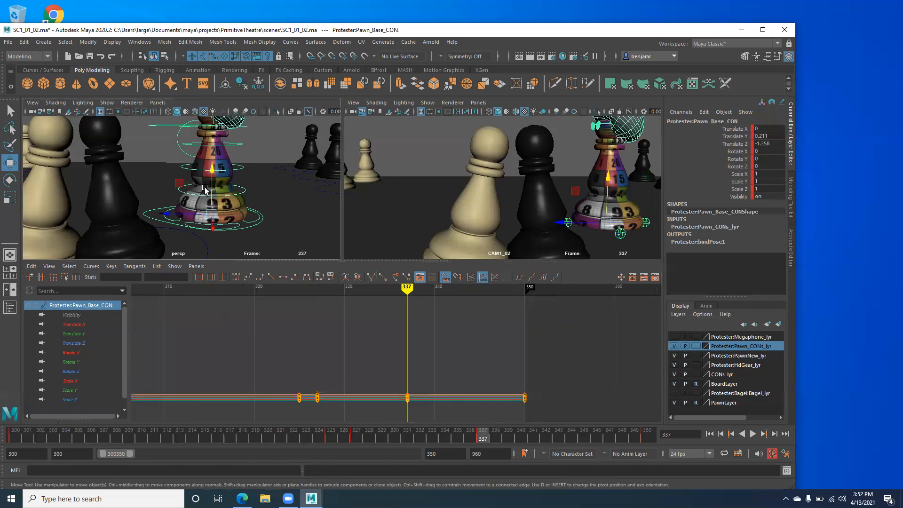
left_click(231, 198)
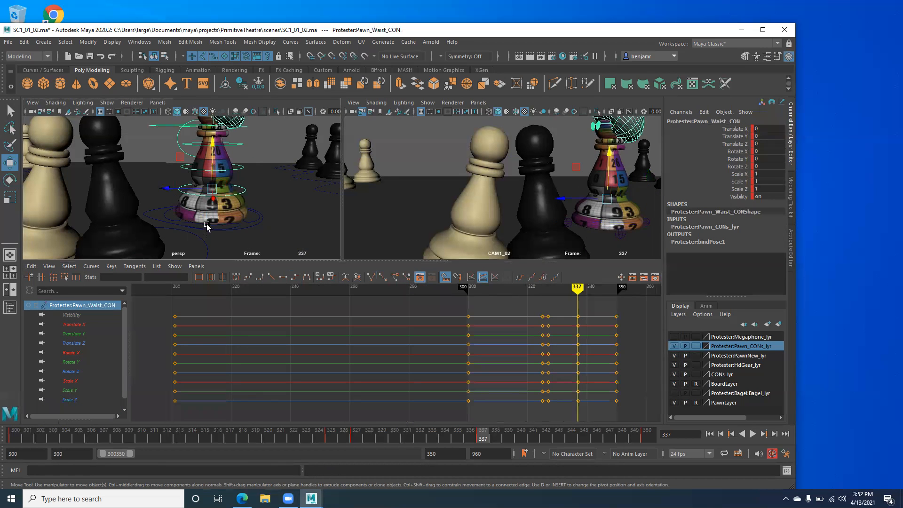
left_click(163, 220)
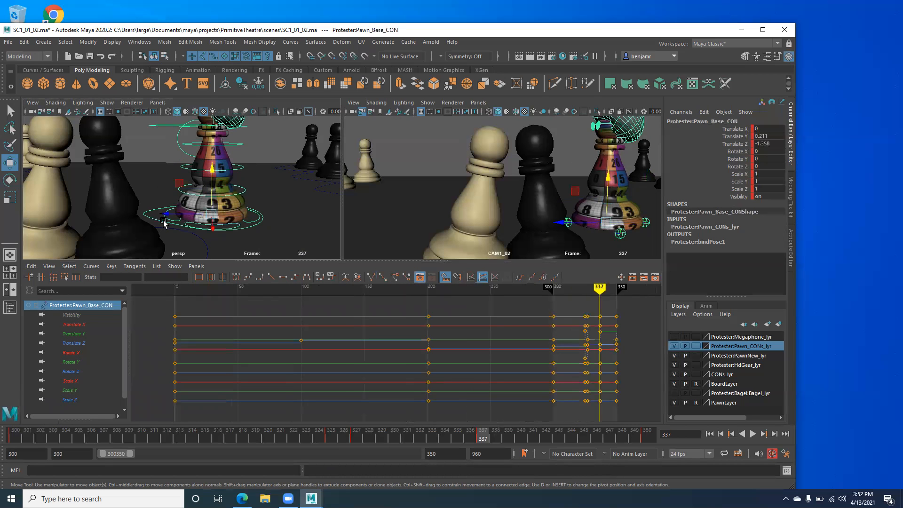
middle_click_drag(267, 407, 148, 393, "alt")
right_click_drag(148, 392, 301, 390, "alt")
middle_click_drag(284, 382, 235, 374, "alt")
right_click_drag(235, 373, 281, 379, "alt")
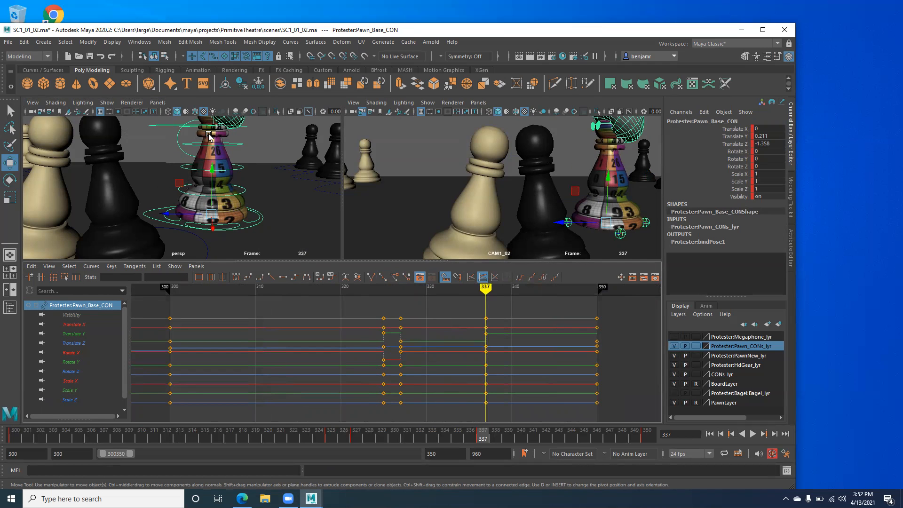
left_click_drag(194, 178, 195, 203, "alt")
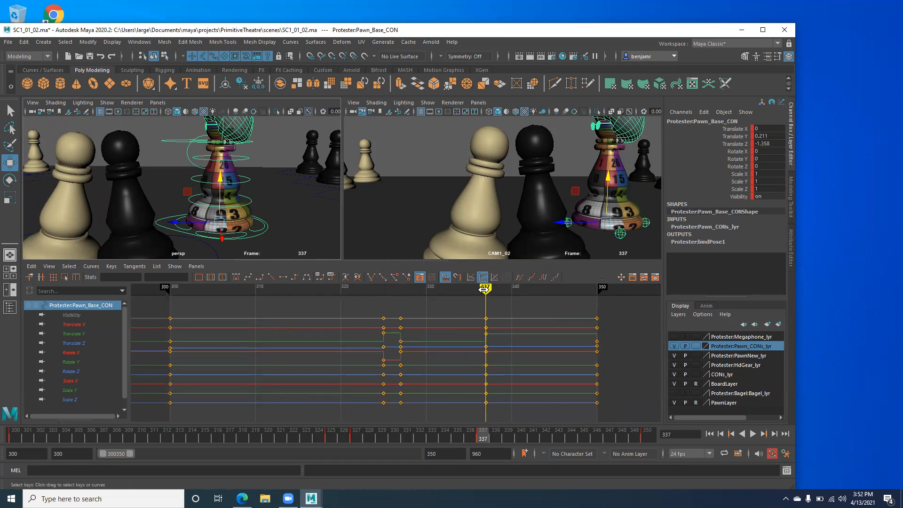
Step: At frame 343, tilt Pawn_Base_CON to Rotate X -12.056 and move it to Translate Y 0.161, Translate Z -1.293
mouse_move(479, 287)
left_mouse_down()
mouse_move(476, 297)
mouse_move(374, 304)
mouse_move(484, 311)
mouse_move(381, 314)
mouse_move(530, 313)
mouse_move(538, 322)
mouse_move(597, 324)
mouse_move(487, 331)
left_mouse_up()
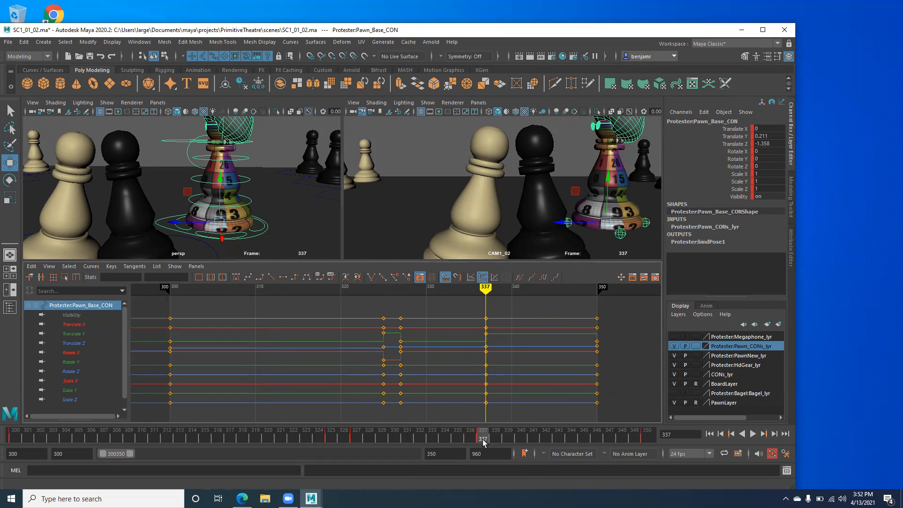
key("alt+v")
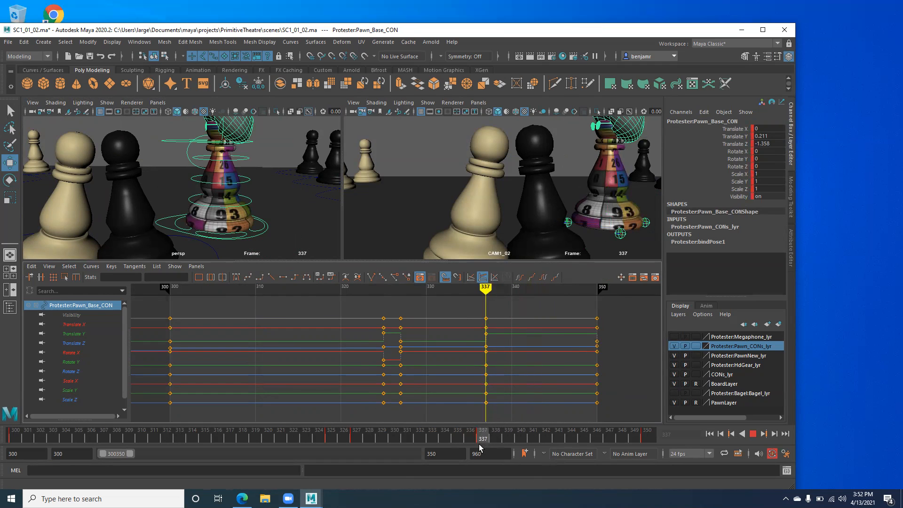
left_click_drag(567, 449, 483, 444)
left_click(647, 440)
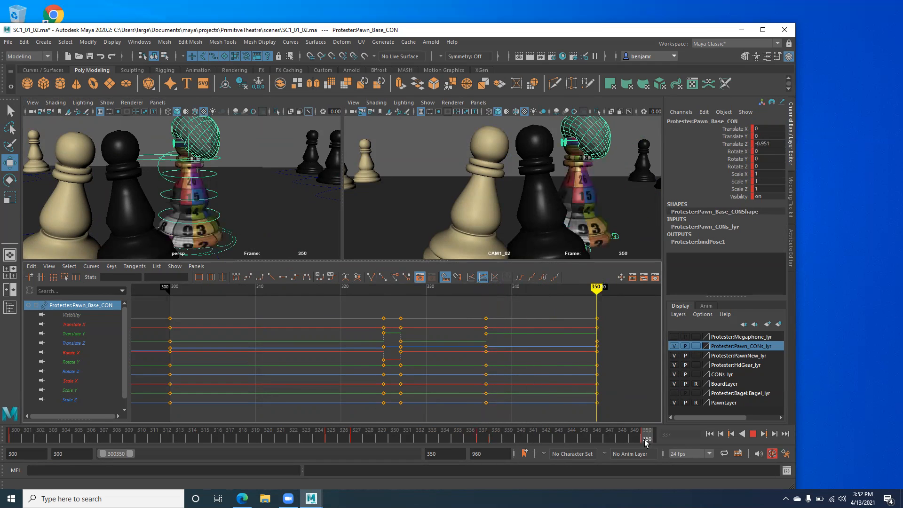
left_click_drag(645, 443, 558, 452)
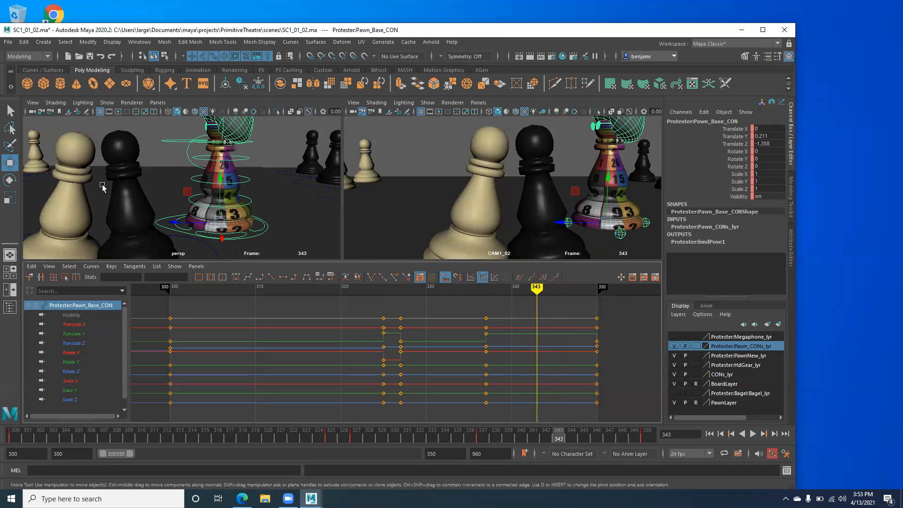
key("e")
left_click_drag(186, 193, 175, 223)
key("w")
left_click_drag(214, 182, 214, 184)
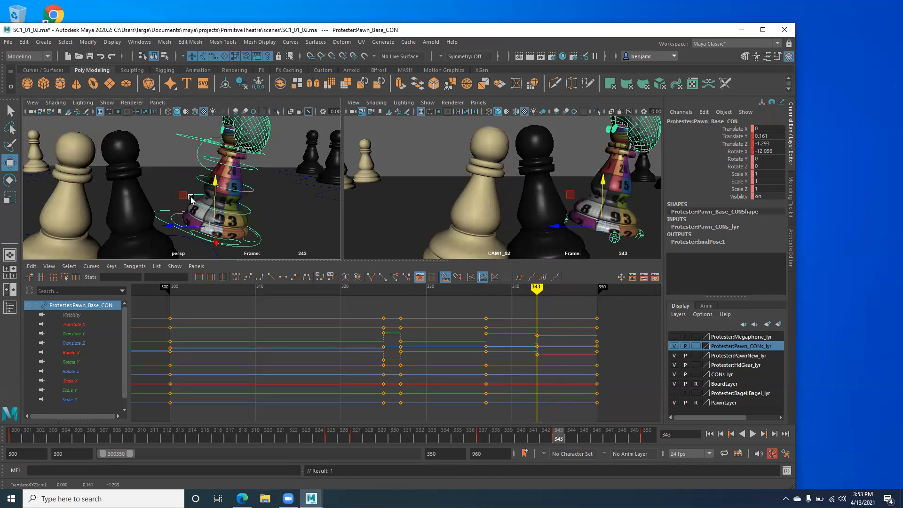
Step: Replace the perspective view with a side view framed on the tilted pawn, and hide CONs_lyr
key("space")
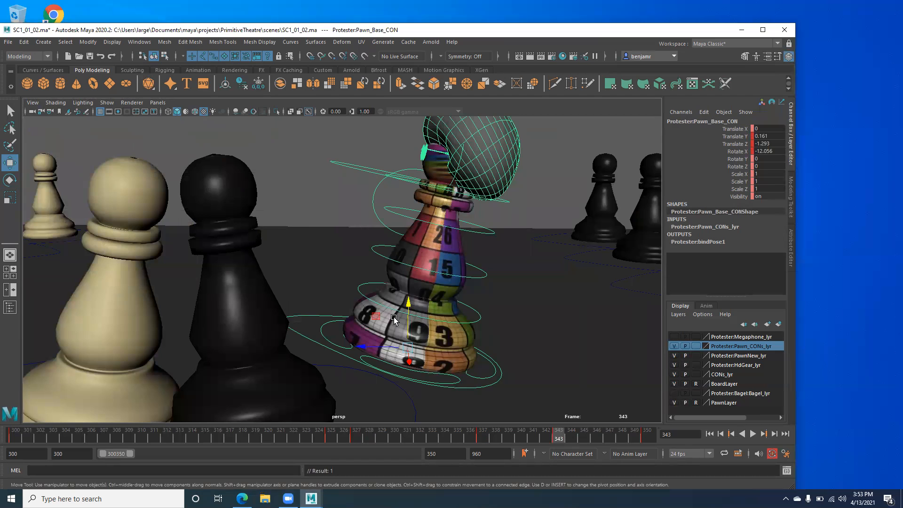
key("space")
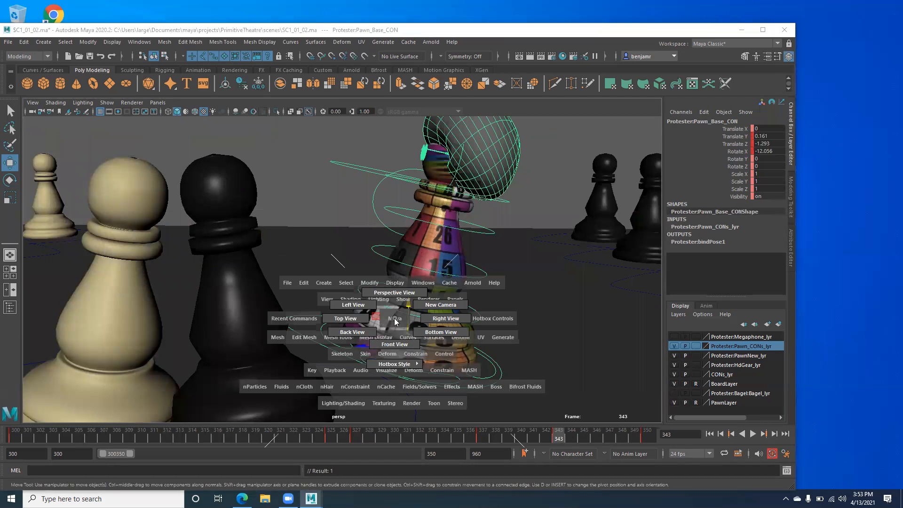
left_click_drag(395, 321, 432, 320)
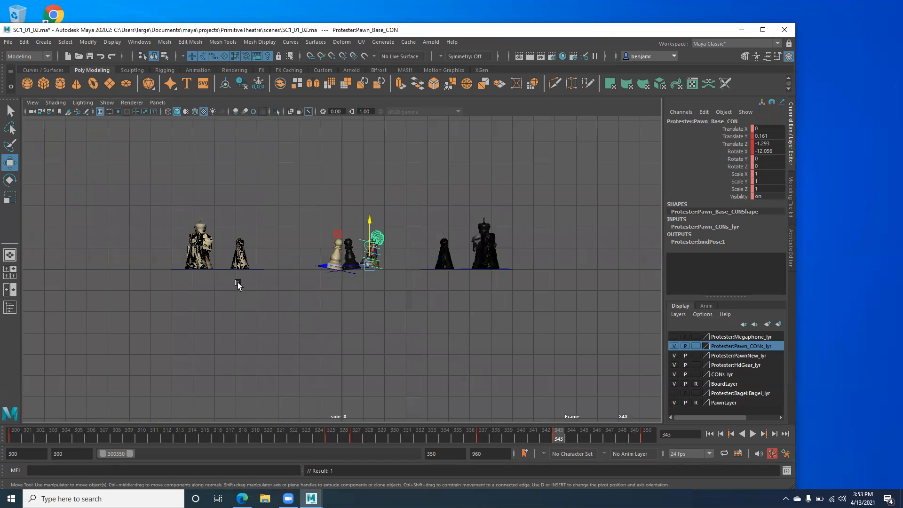
scroll(363, 296, "up", 3)
middle_click_drag(294, 265, 238, 278, "alt")
right_click_drag(238, 278, 387, 327, "alt")
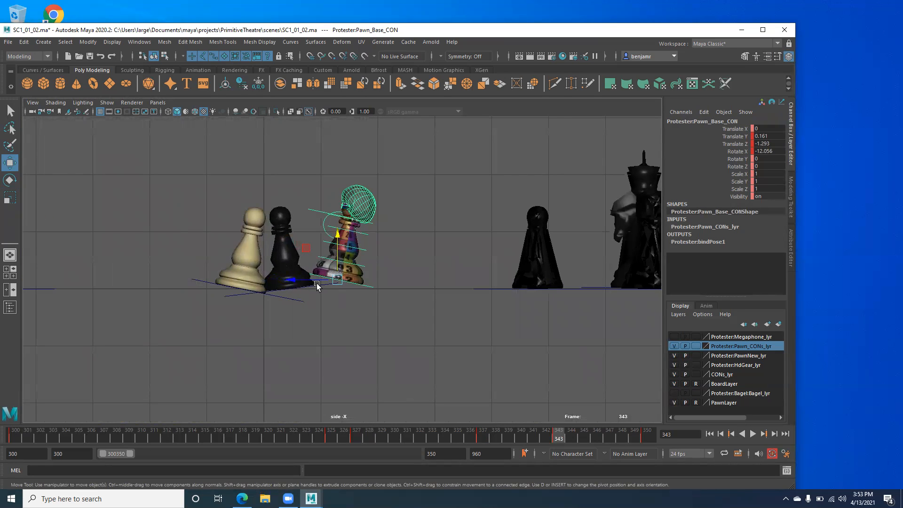
key("space")
scroll(311, 246, "up", 2)
scroll(203, 207, "up", 4)
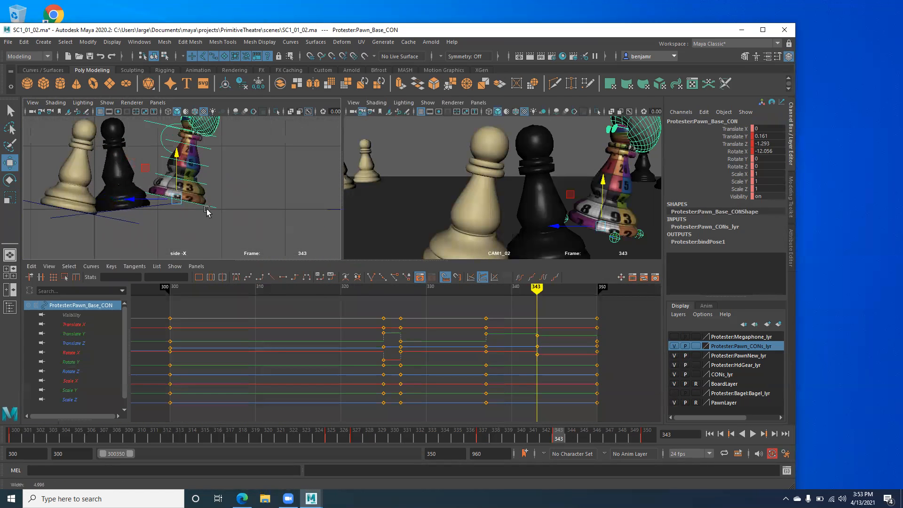
left_click(674, 374)
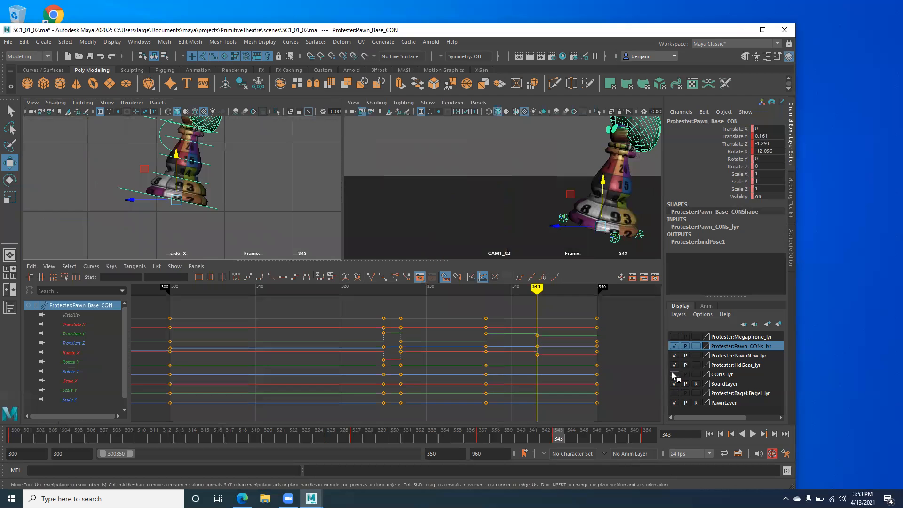
middle_click_drag(167, 203, 174, 221, "alt")
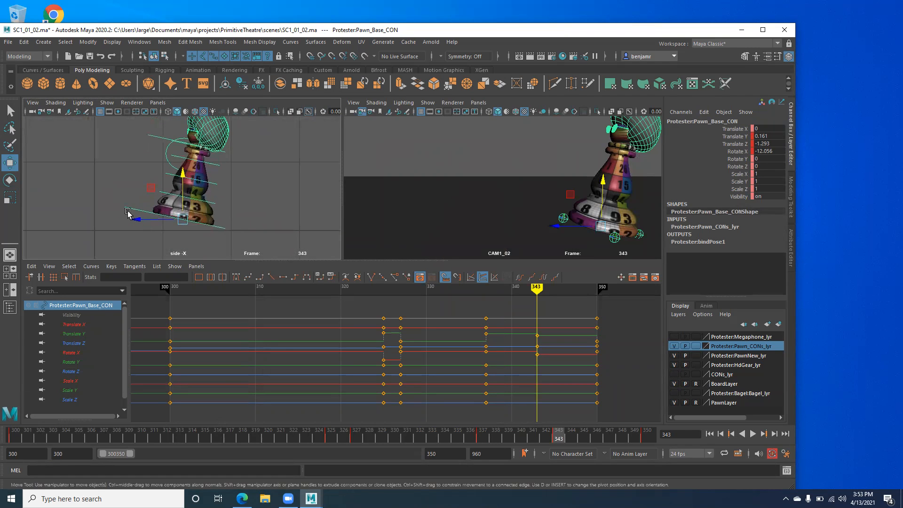
Step: Frame the curves around frames 325 to 350 and step back through the base control's keyed poses to frame 325
middle_click_drag(435, 363, 369, 362, "alt")
right_click_drag(369, 363, 382, 368, "alt")
middle_click_drag(404, 366, 272, 356, "alt")
middle_click_drag(325, 370, 367, 365, "alt")
key("comma")
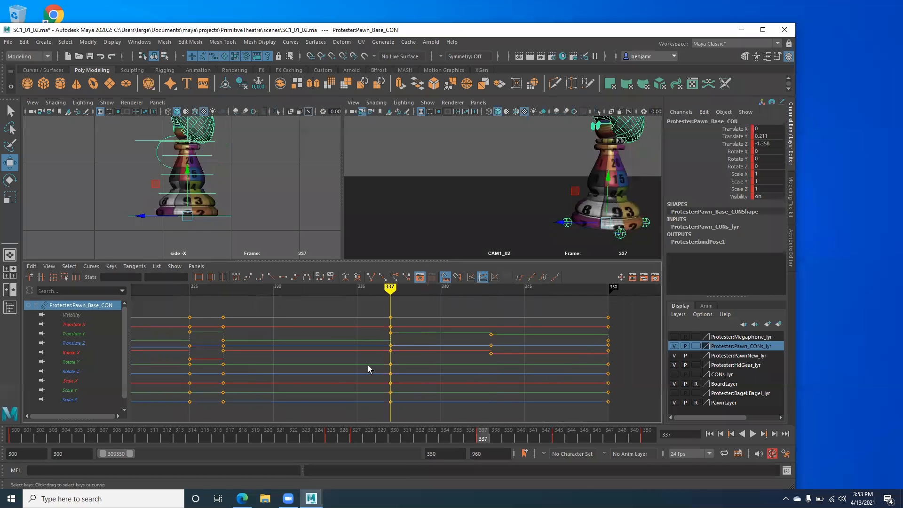
key("comma")
key("period")
key("comma")
key("comma")
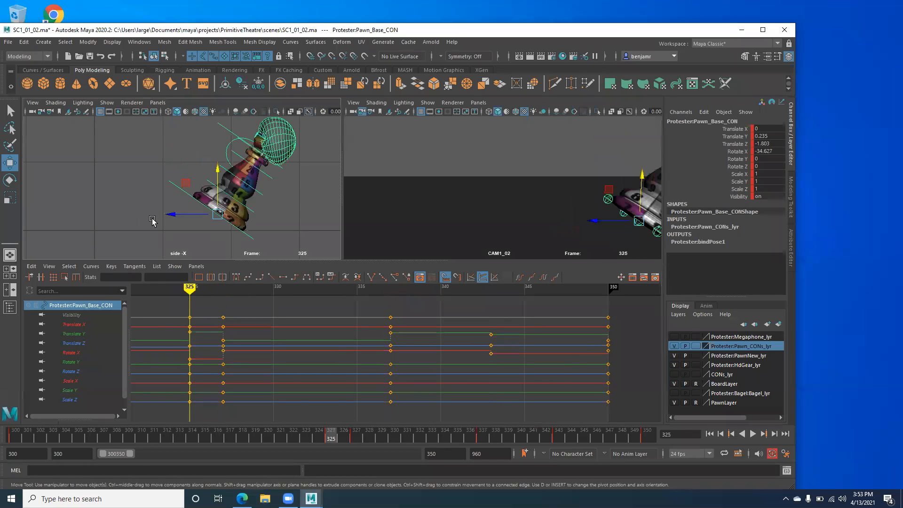
Step: At frame 337, raise the pawn's base control to Translate Y 0.329
key("period")
key("period")
left_click(184, 218)
left_click_drag(183, 218, 187, 161)
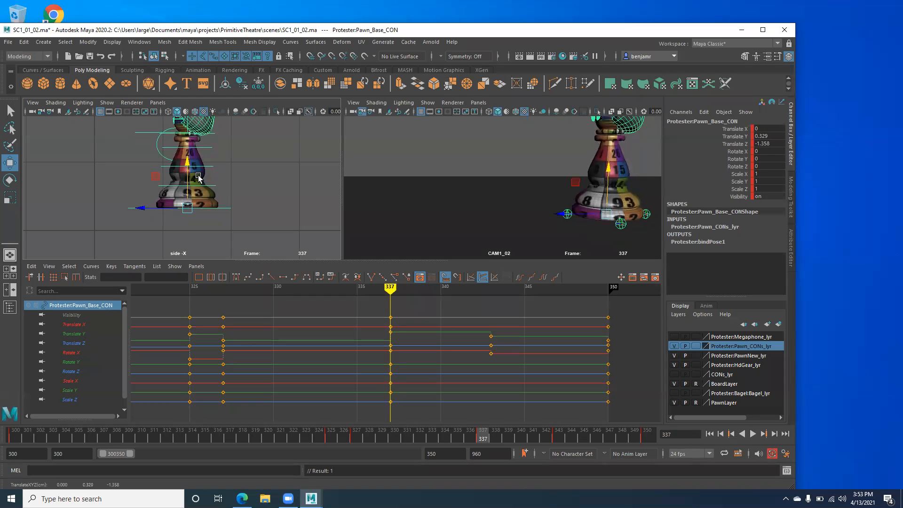
Step: Step back and forth through the base control's keyed poses between frames 327 and 350, and play the animation to check the hop
key("period")
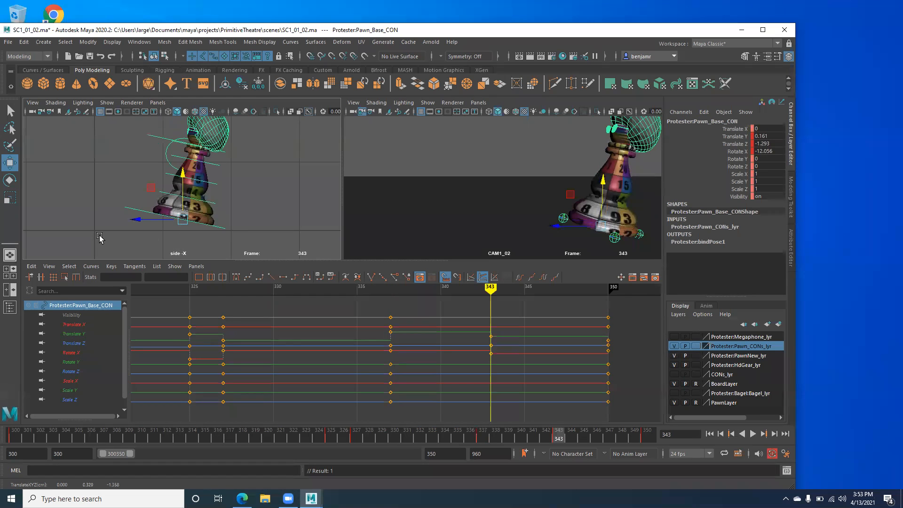
key("period")
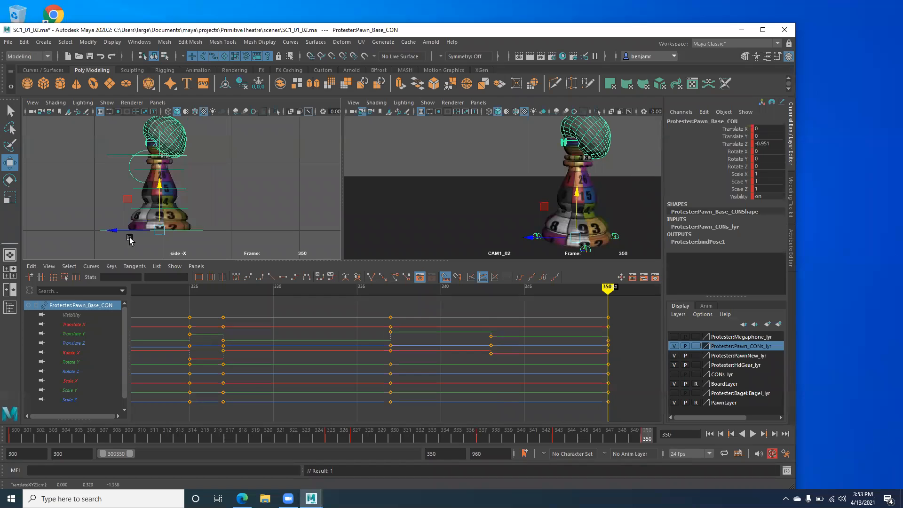
key("comma")
key("comma")
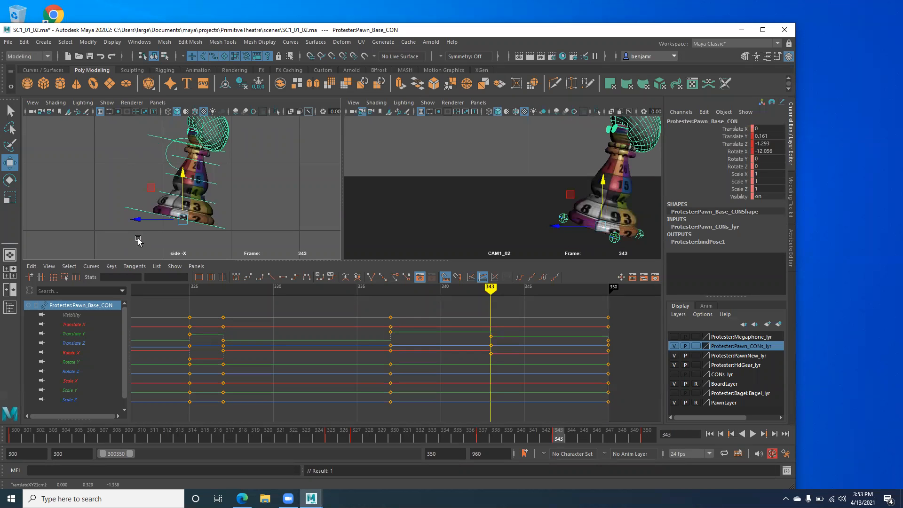
key("comma")
key("period")
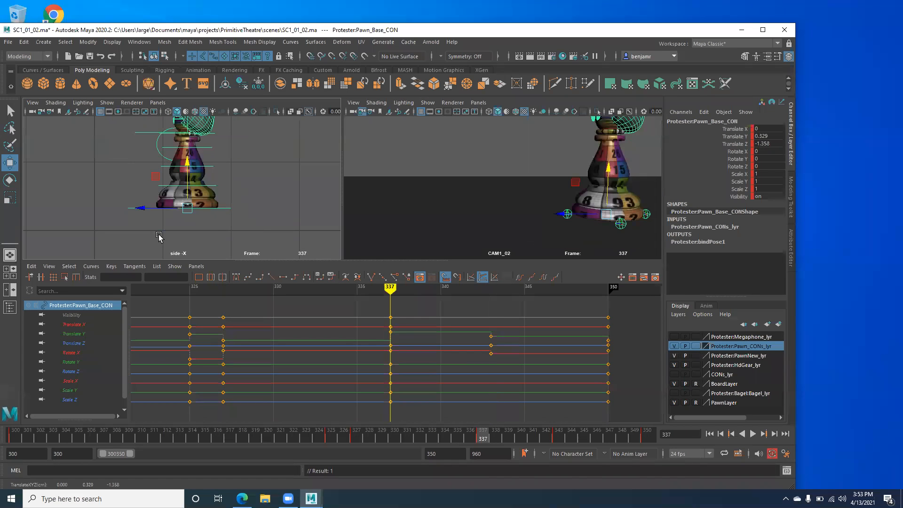
key("period")
key("period")
key("comma")
key("comma")
key("comma")
key("period")
key("period")
key("period")
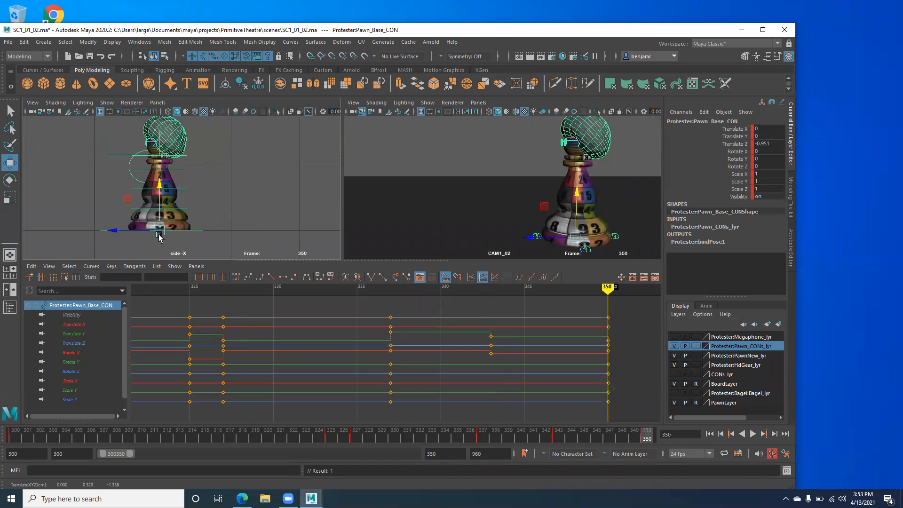
key("comma")
key("comma")
key("comma")
key("period")
key("period")
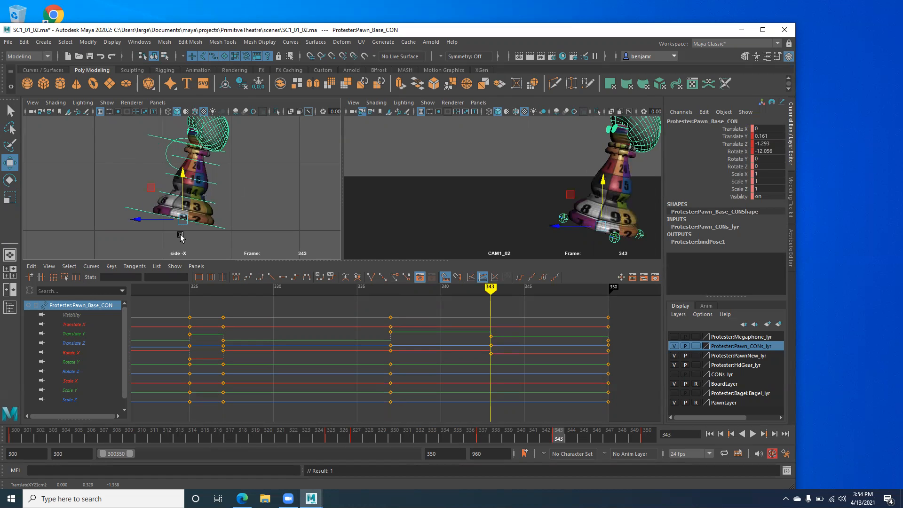
key("alt+v")
key("Escape")
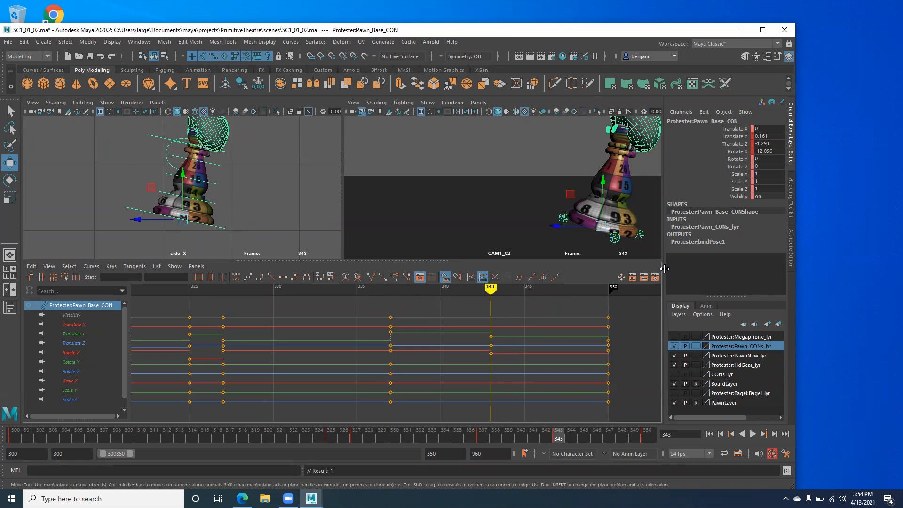
Step: Select all objects in Protester:Pawn_CONs_lyr and set a key on them at frame 343
right_click(742, 348)
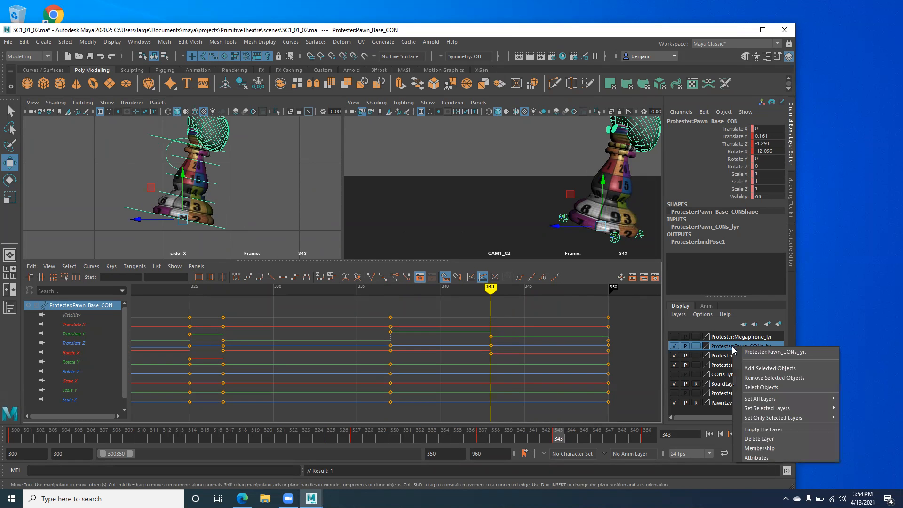
left_click(753, 389)
middle_click_drag(378, 408, 249, 387, "alt")
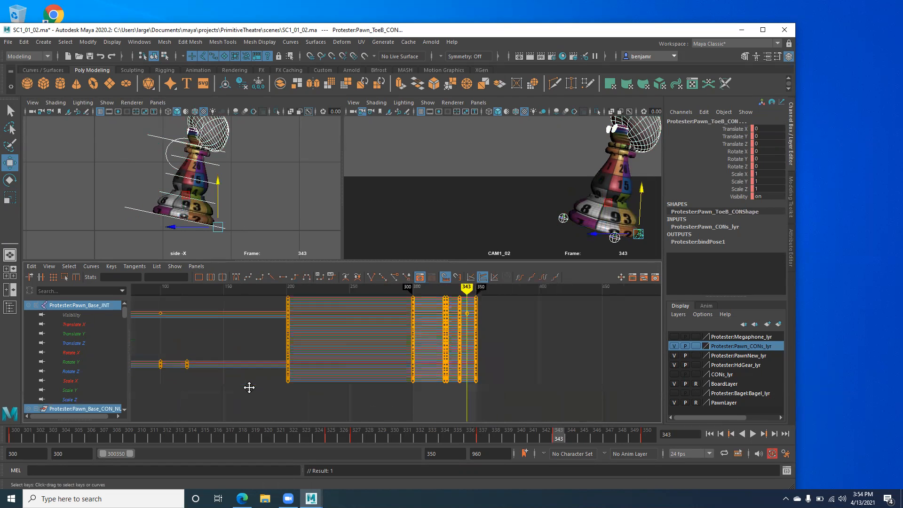
middle_click_drag(294, 364, 289, 367, "alt")
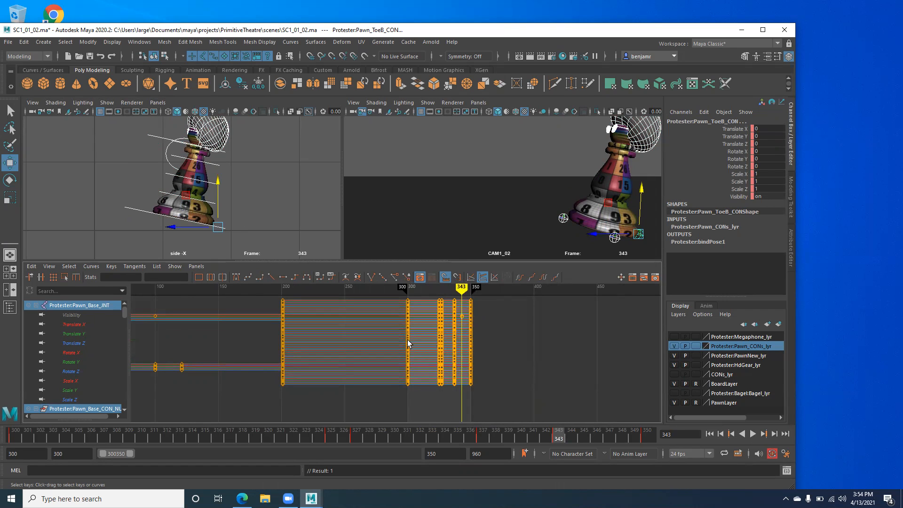
key("s")
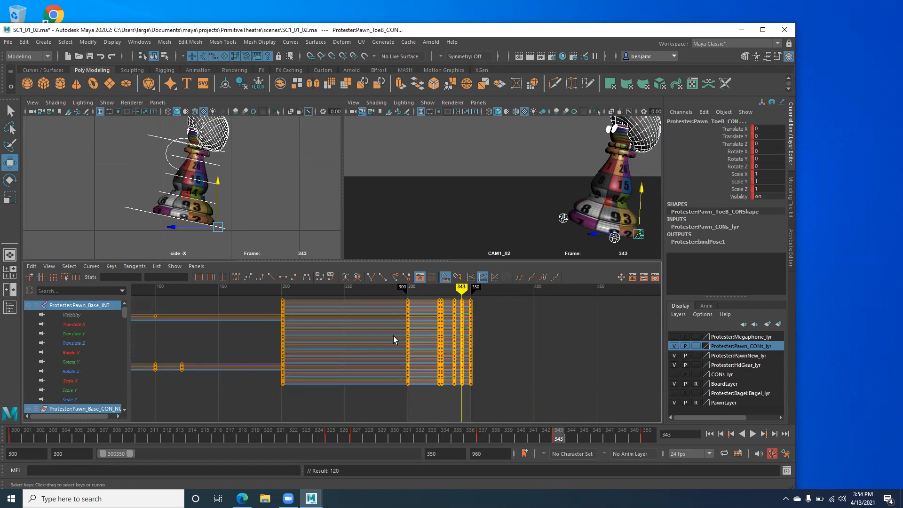
Step: Frame the curves from frame 300 to 350, compare the keyed poses at 337, 343 and 350, and go to frame 347
middle_click_drag(374, 371, 313, 368, "alt")
right_click_drag(312, 369, 346, 374, "alt+shift")
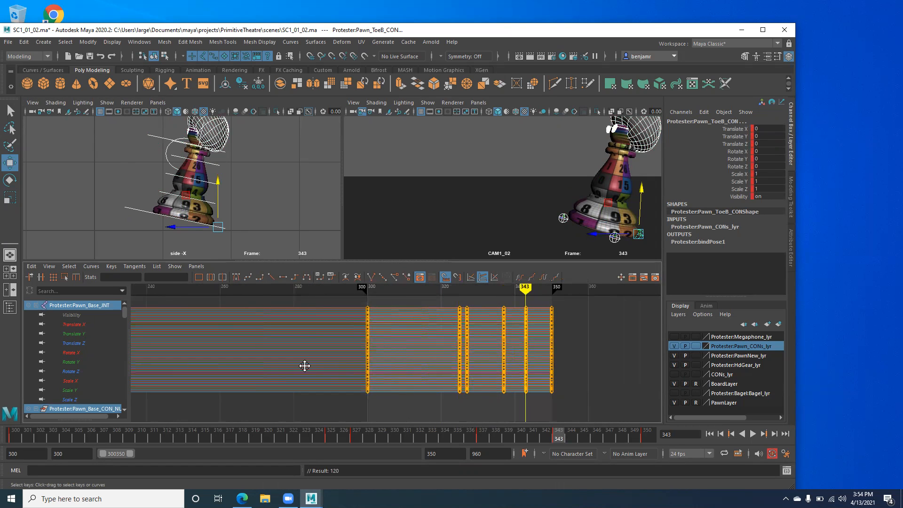
middle_click_drag(305, 366, 282, 371, "alt")
right_click_drag(331, 367, 340, 374, "alt+shift")
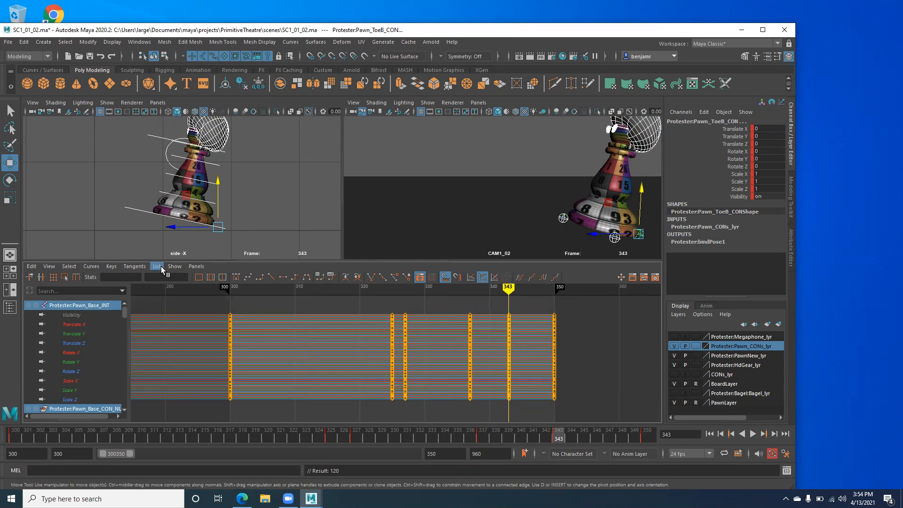
key("period")
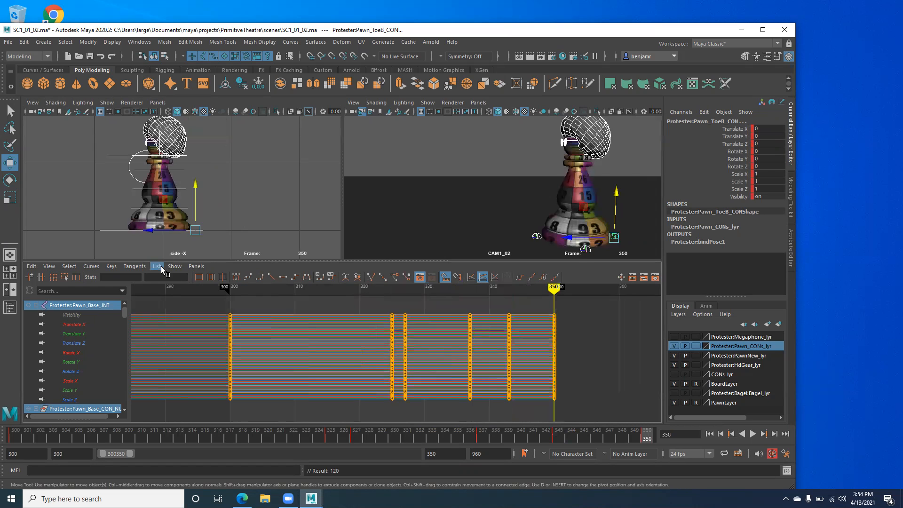
key("comma")
key("comma")
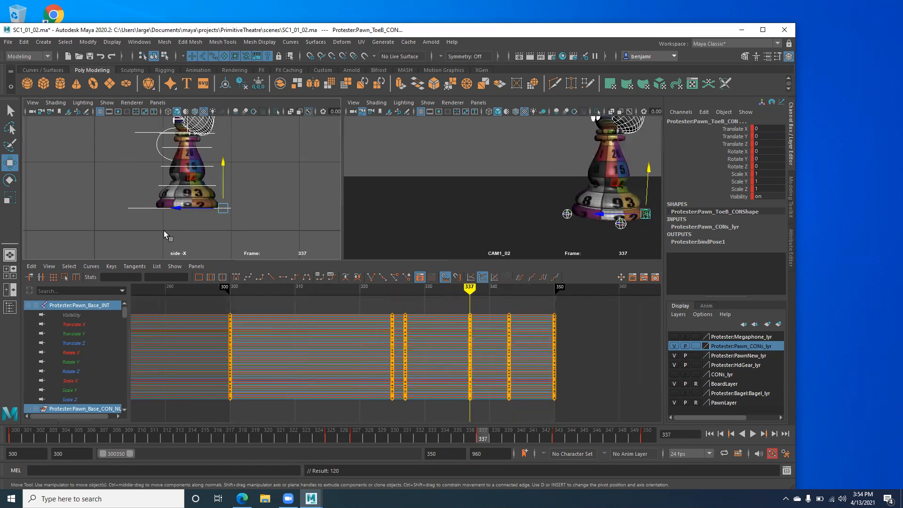
key("period")
key("period")
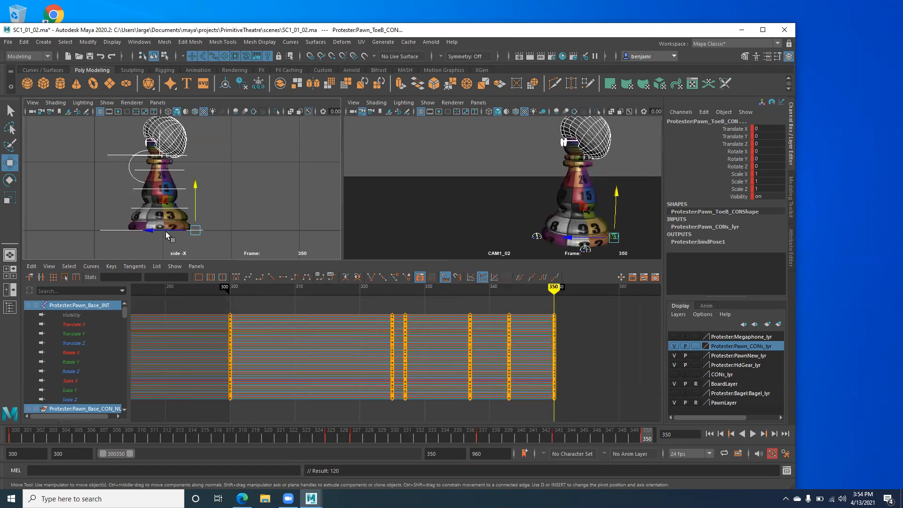
key("comma")
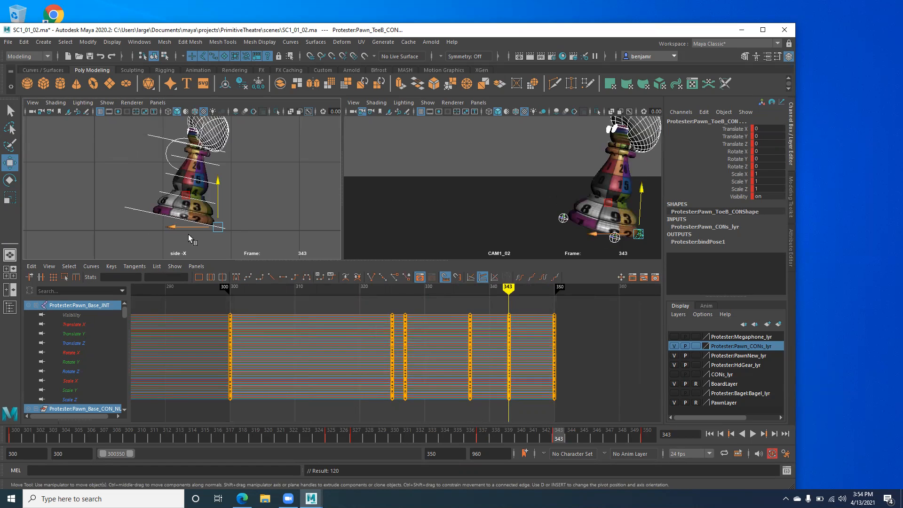
left_click_drag(510, 294, 535, 300)
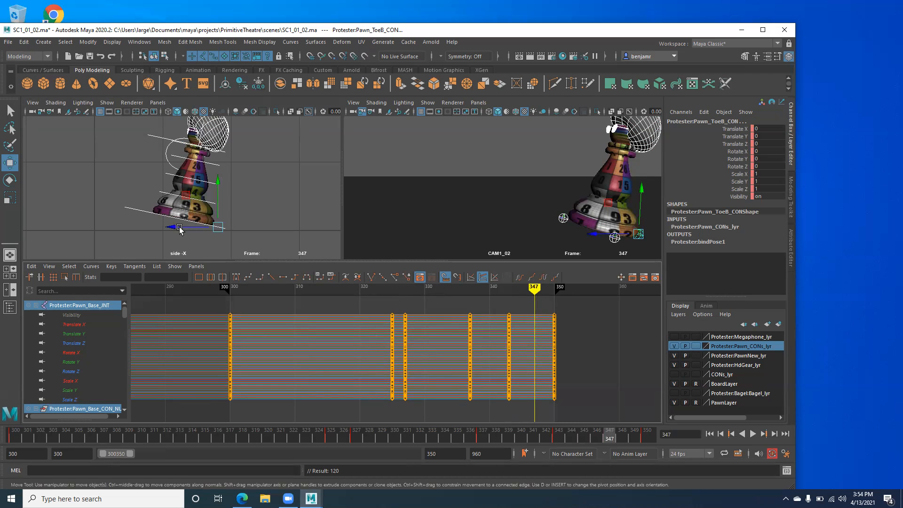
left_click(220, 186)
left_click_drag(220, 186, 220, 187)
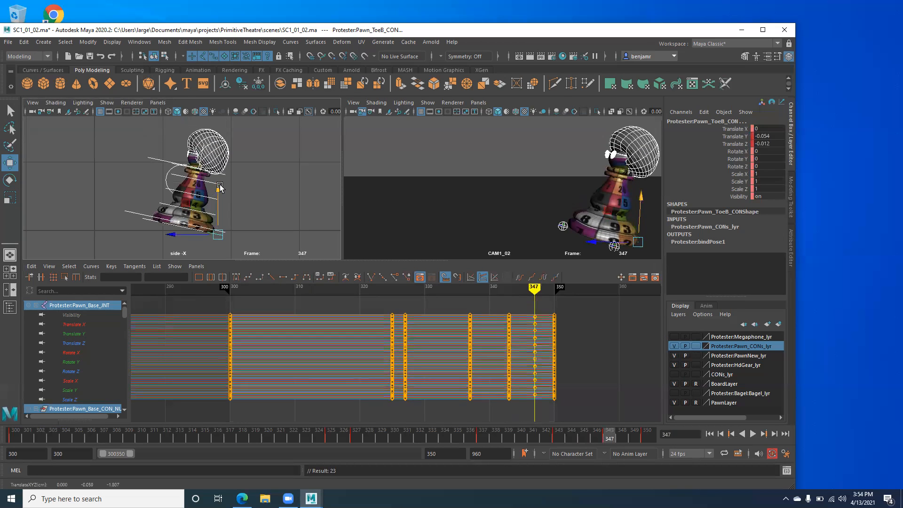
key("ctrl+z")
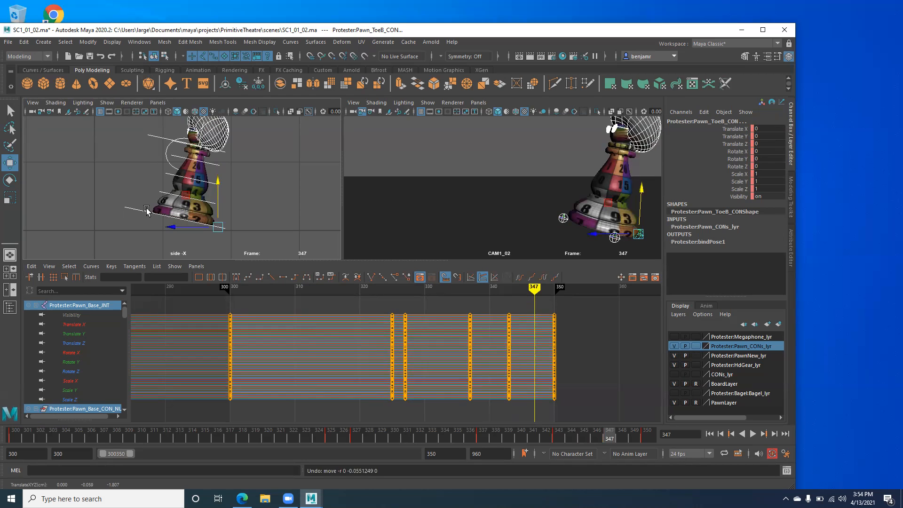
Step: At frame 347, select only Pawn_Base_CON and move it to Translate Y 0.092, Translate Z -1.248
left_click(136, 210)
left_click_drag(183, 179, 183, 183)
middle_click_drag(173, 204, 176, 162, "alt")
right_click_drag(176, 162, 322, 213, "alt")
right_click_drag(135, 184, 243, 214, "alt")
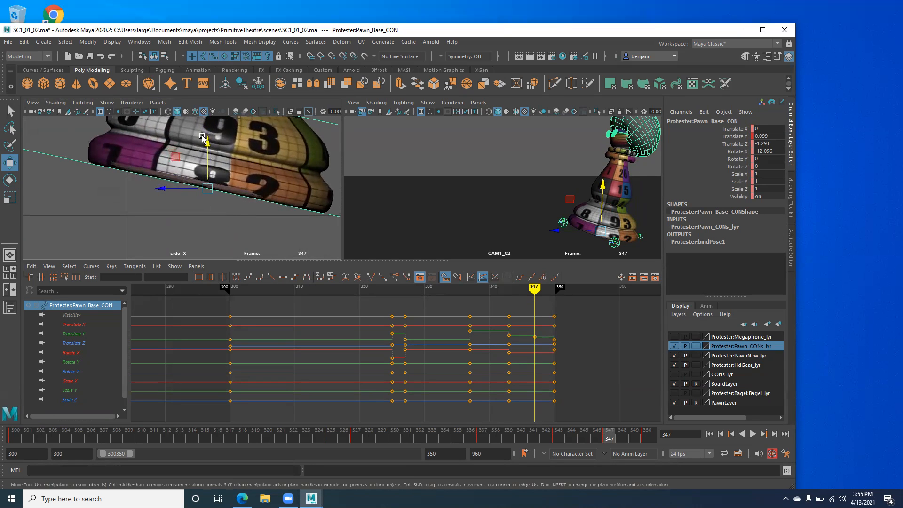
mouse_move(208, 141)
left_mouse_down()
mouse_move(206, 159)
mouse_move(199, 138)
mouse_move(196, 146)
left_mouse_up()
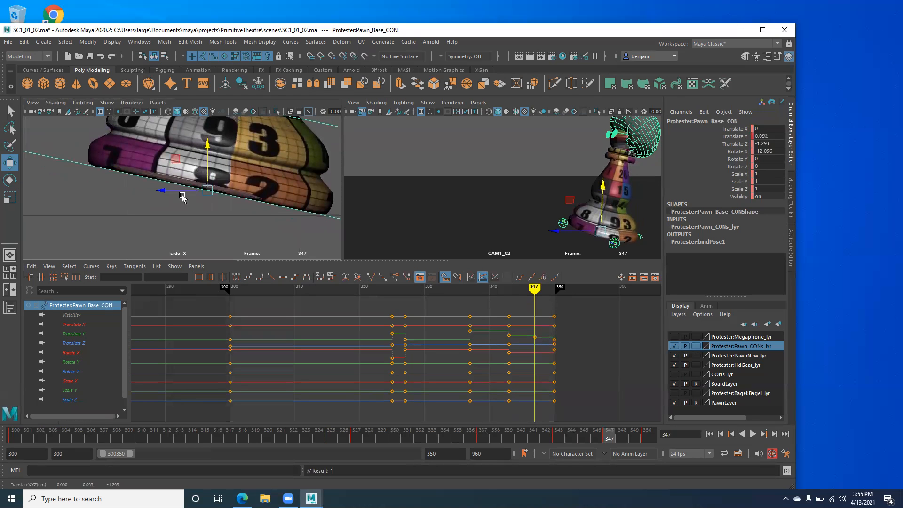
left_click_drag(163, 193, 150, 196)
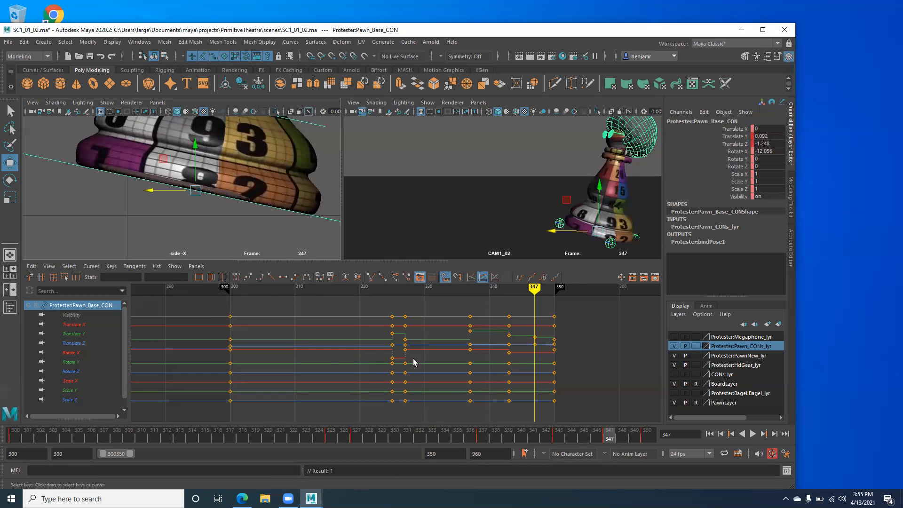
Step: Frame the whole pawn in the side view and play the animation from frame 300 to review the landing
key("f")
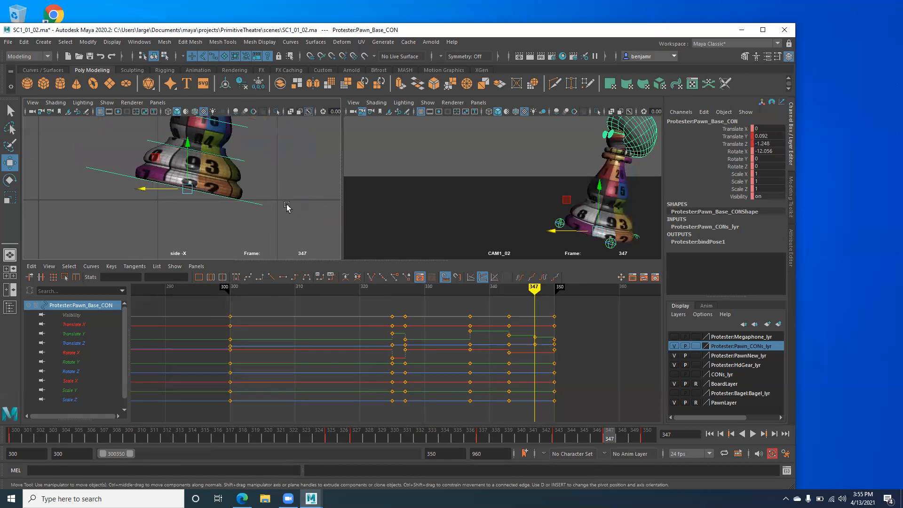
mouse_move(610, 439)
left_mouse_down()
mouse_move(565, 436)
mouse_move(342, 463)
mouse_move(434, 454)
mouse_move(450, 443)
mouse_move(445, 457)
mouse_move(593, 437)
left_mouse_up()
scroll(127, 232, "down", 10)
mouse_move(152, 154)
middle_mouse_down("alt")
mouse_move(180, 213)
mouse_move(161, 156)
middle_mouse_up("alt")
right_click_drag(193, 170, 331, 228, "alt")
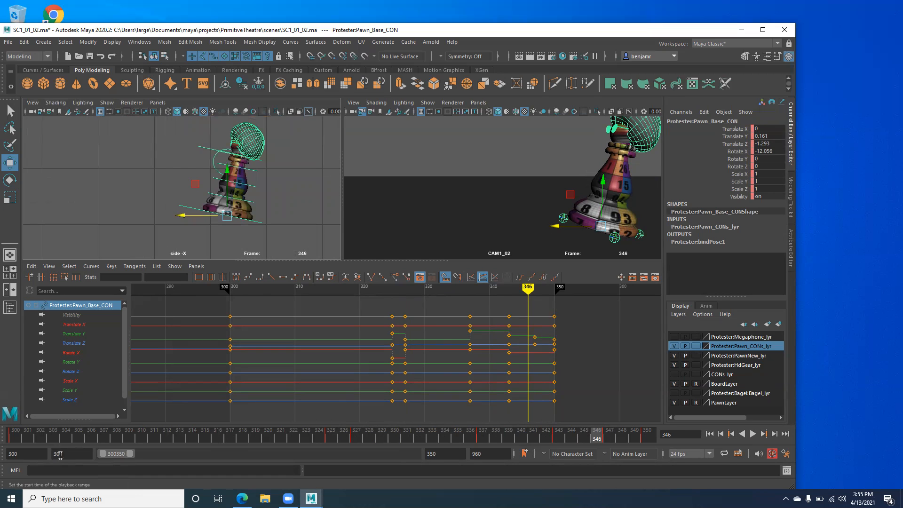
left_click_drag(53, 438, 7, 439)
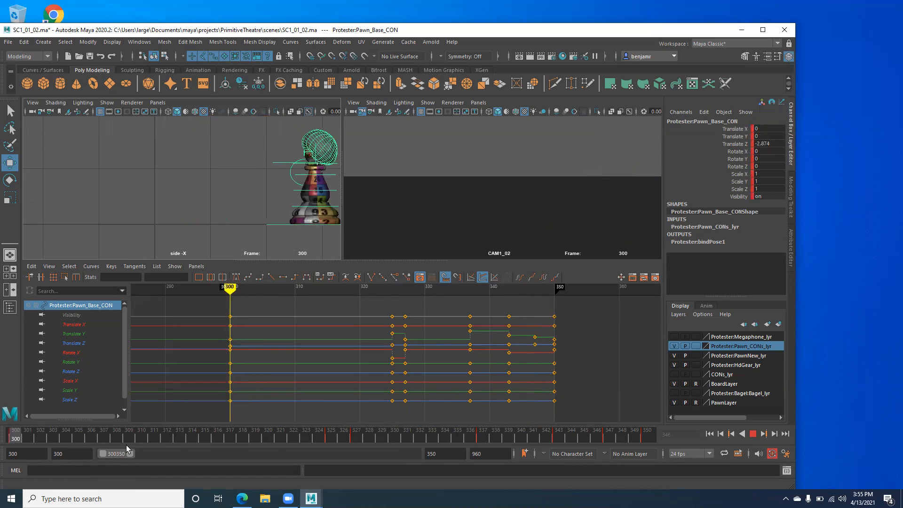
key("alt+v")
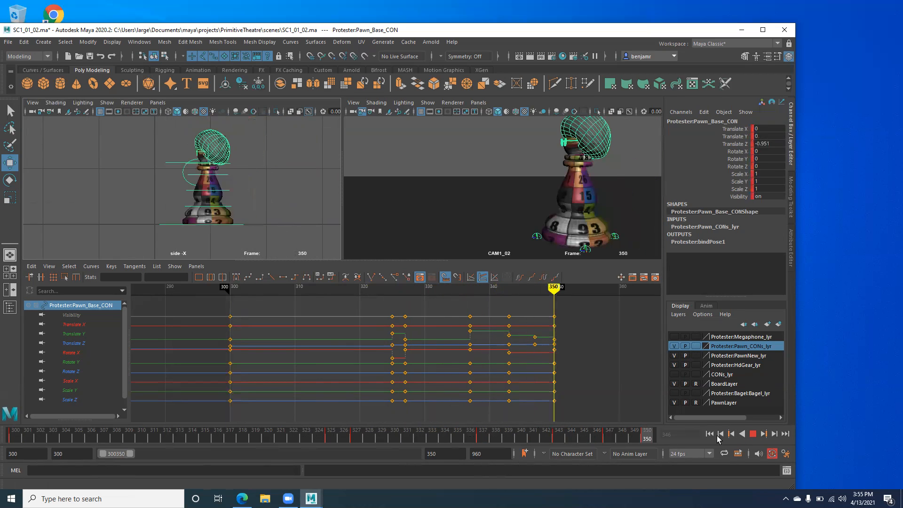
key("Escape")
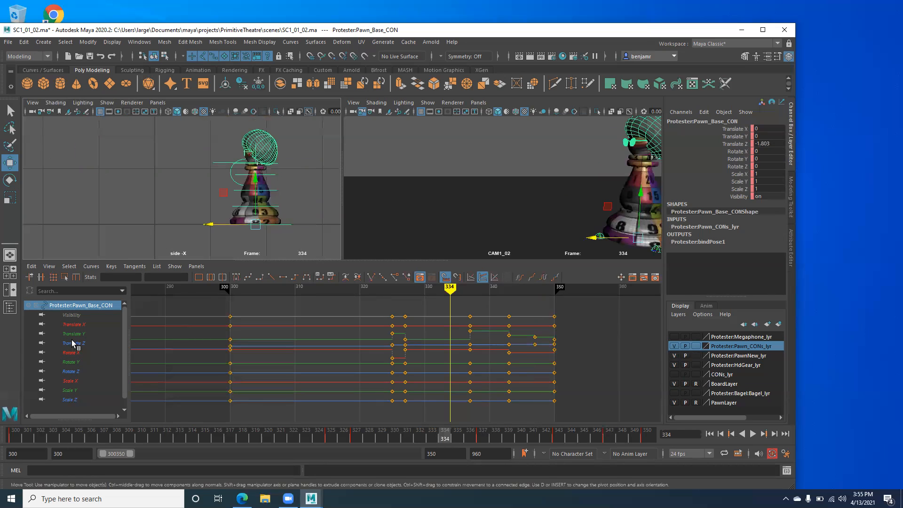
Step: Isolate Pawn_Base_CON's Translate Z curve, examine it between about frames 305 and 350, and go to frame 328
left_click(171, 203)
left_click(216, 225)
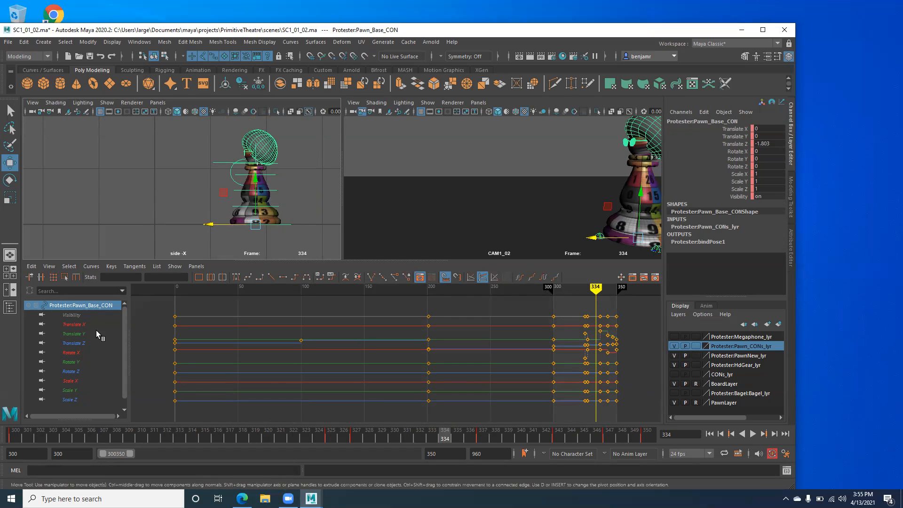
left_click(121, 338)
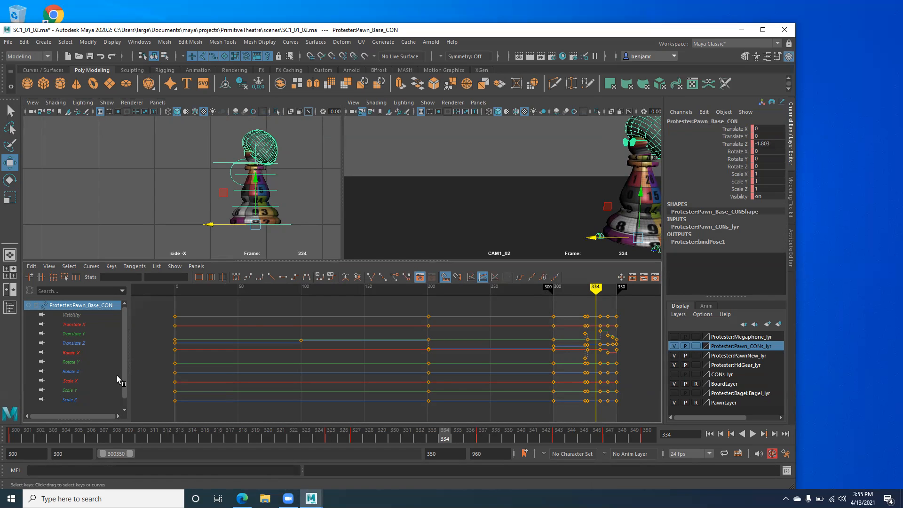
left_click(73, 344)
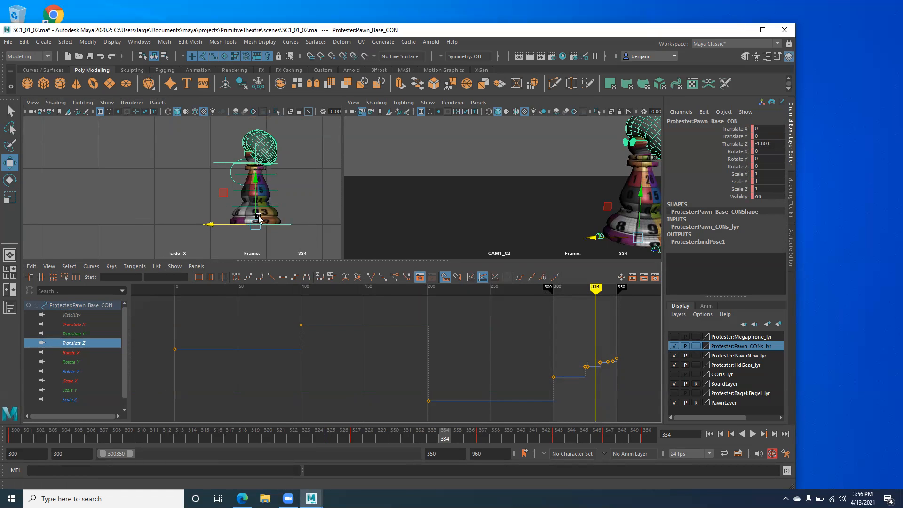
middle_click_drag(448, 378, 276, 356, "alt")
scroll(339, 360, "up", 10)
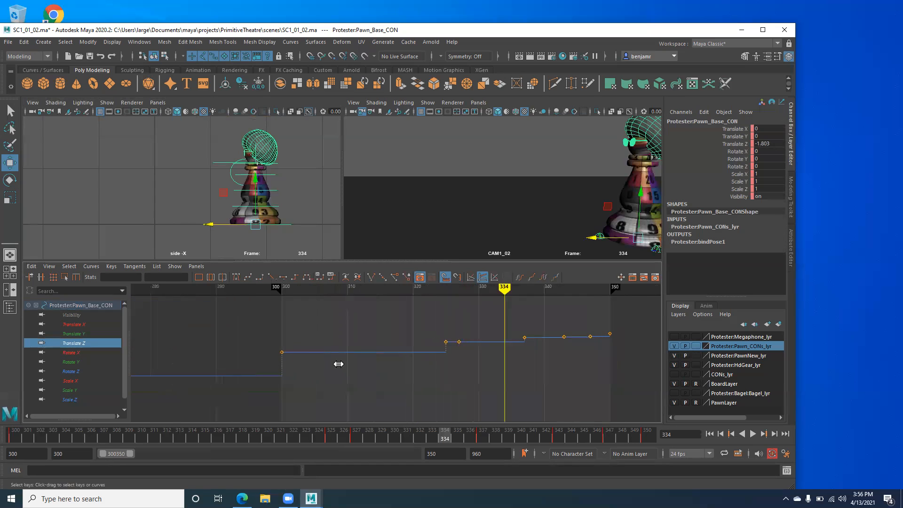
middle_click_drag(351, 356, 316, 358, "alt")
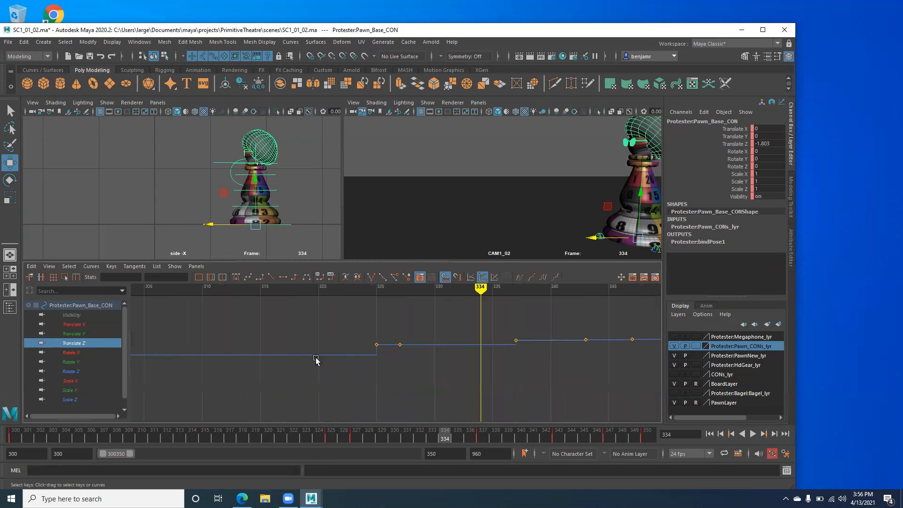
mouse_move(434, 439)
left_mouse_down()
mouse_move(324, 445)
mouse_move(485, 435)
mouse_move(469, 439)
mouse_move(621, 442)
mouse_move(341, 456)
mouse_move(525, 449)
mouse_move(349, 448)
mouse_move(369, 448)
left_mouse_up()
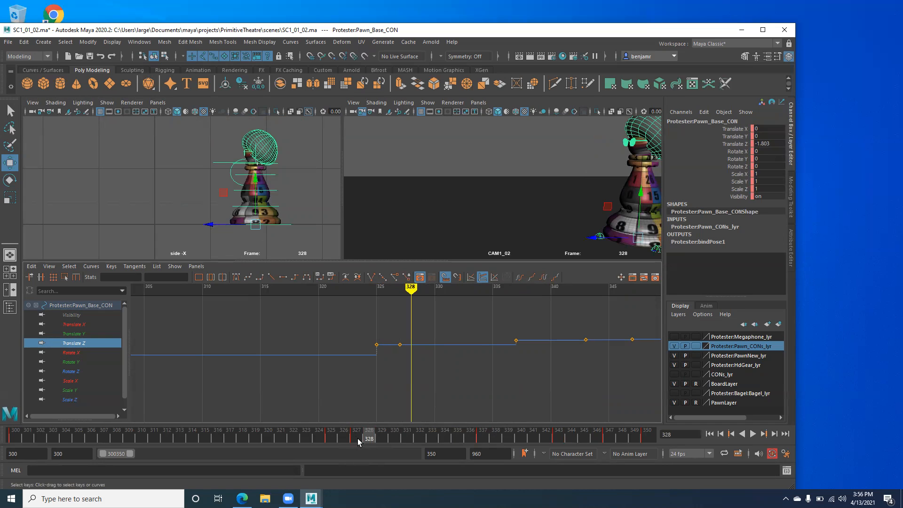
Step: Go to frame 332, select all controls in the Protester:Pawn_CONs_lyr layer, key them there, and play back the animation
mouse_move(358, 440)
left_mouse_down()
mouse_move(426, 442)
mouse_move(349, 443)
mouse_move(420, 442)
left_mouse_up()
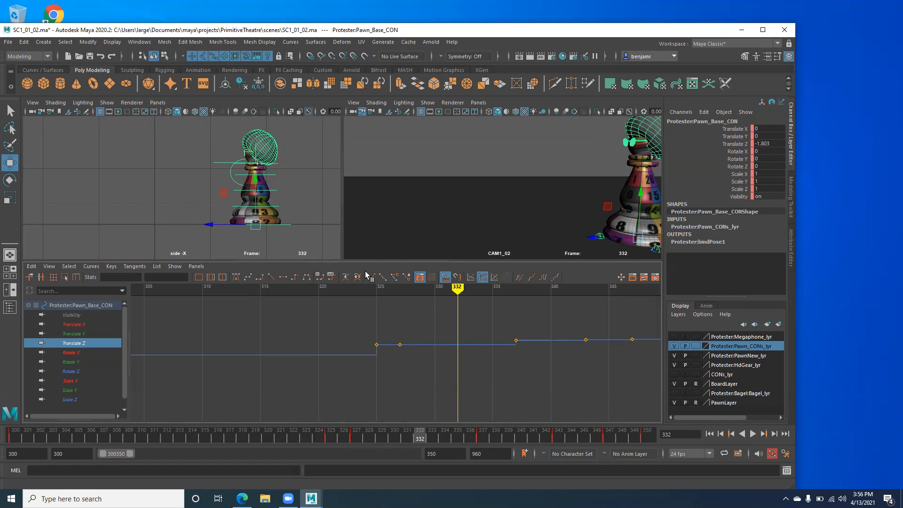
middle_click_drag(414, 341, 372, 331, "alt")
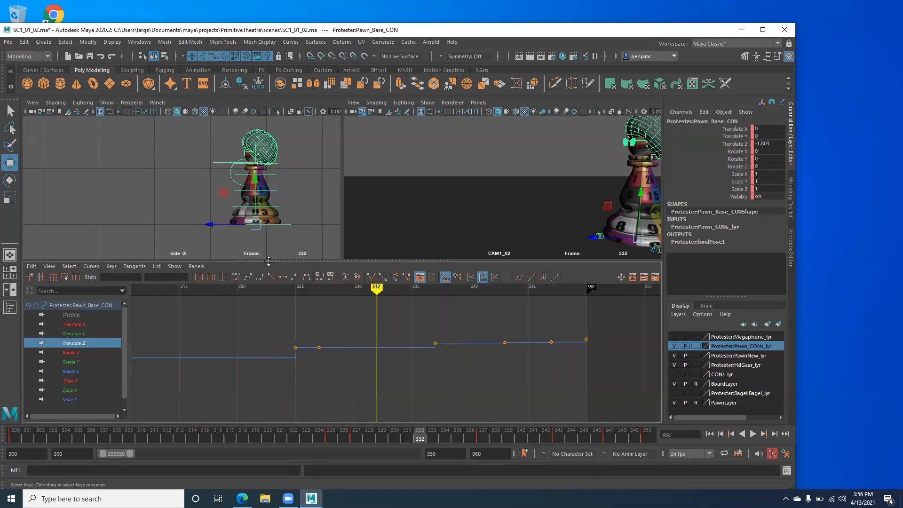
right_click(732, 352)
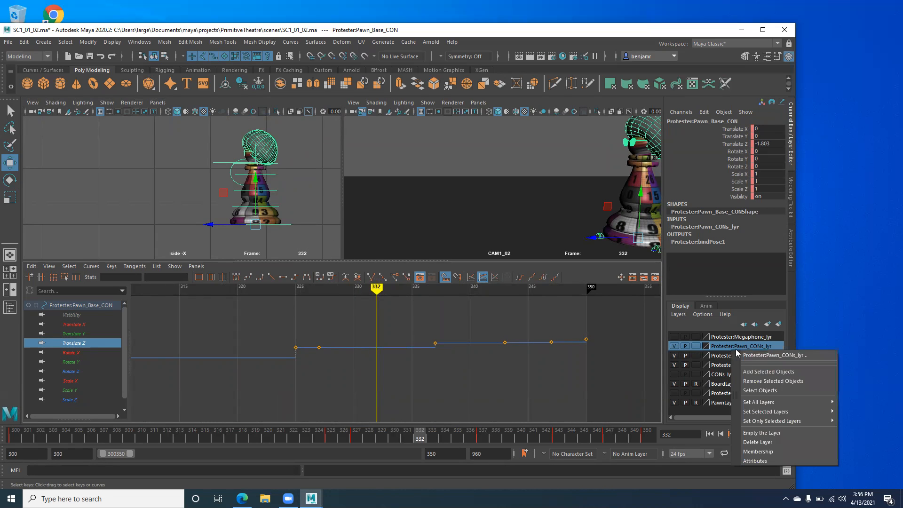
left_click(759, 391)
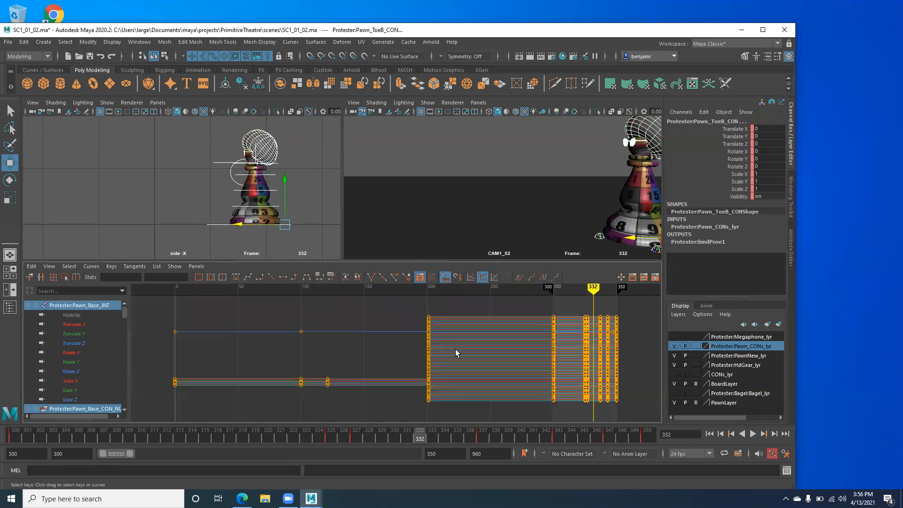
middle_click_drag(455, 349, 262, 364, "alt")
right_click_drag(263, 364, 341, 368, "alt+shift")
middle_click_drag(341, 368, 342, 346, "alt")
key("alt+v")
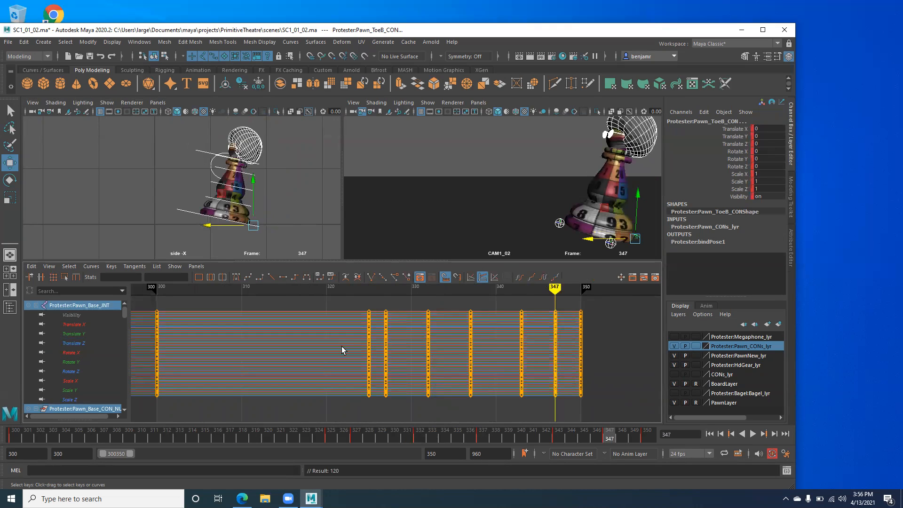
key("alt+v")
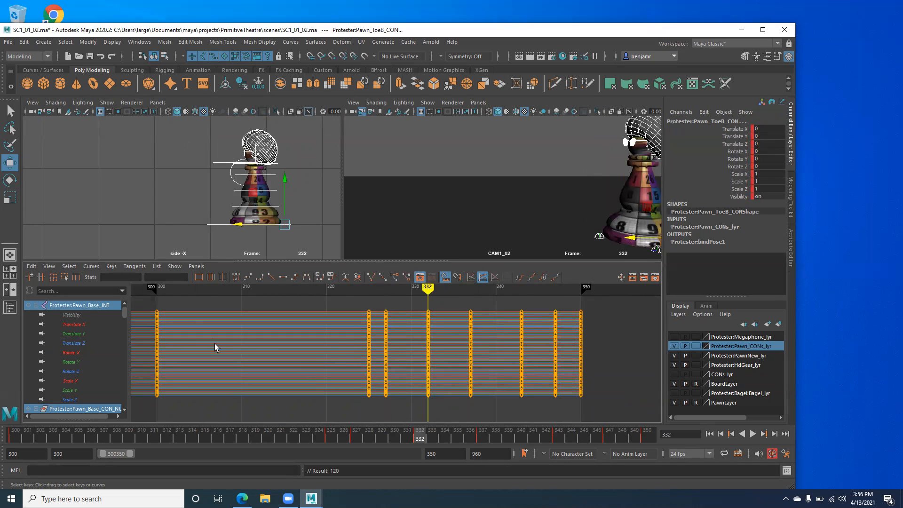
Step: Compare the poses at frames 325 and 327, and at frame 332 tilt Pawn_Base_CON to Rotate X 12.823
key("comma")
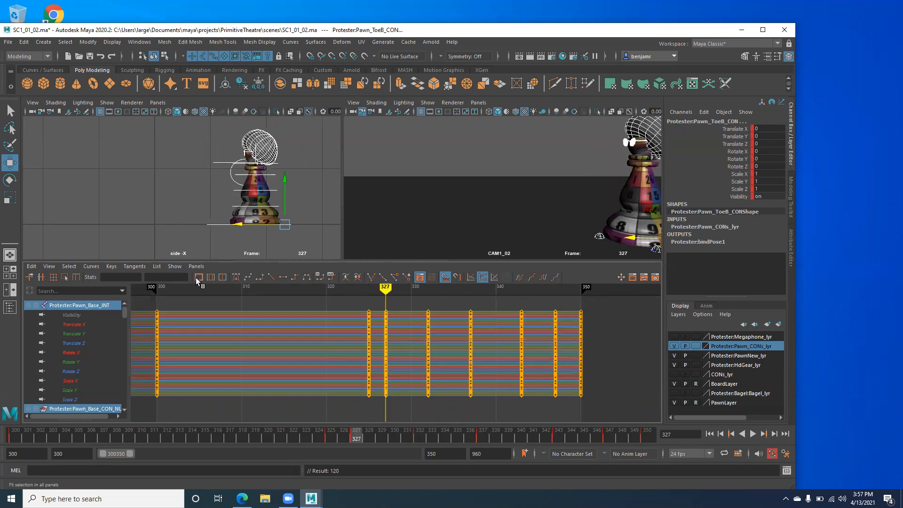
key("comma")
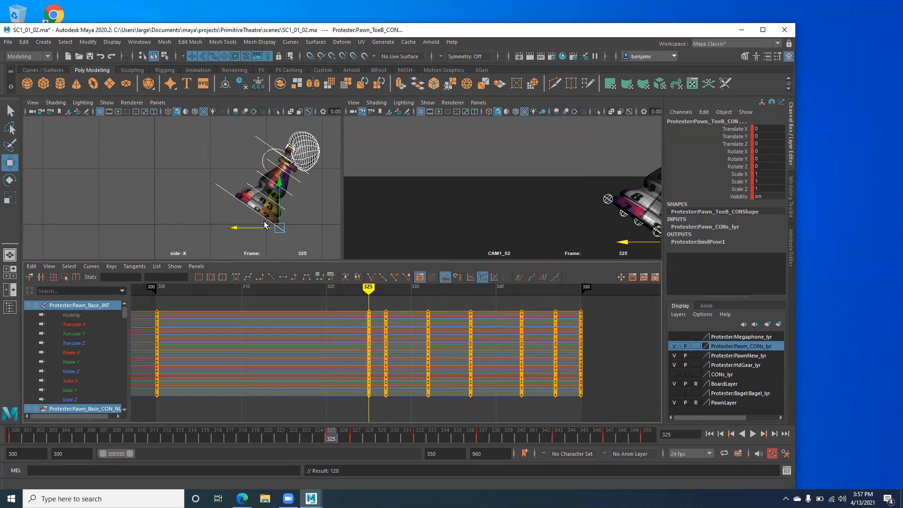
key("period")
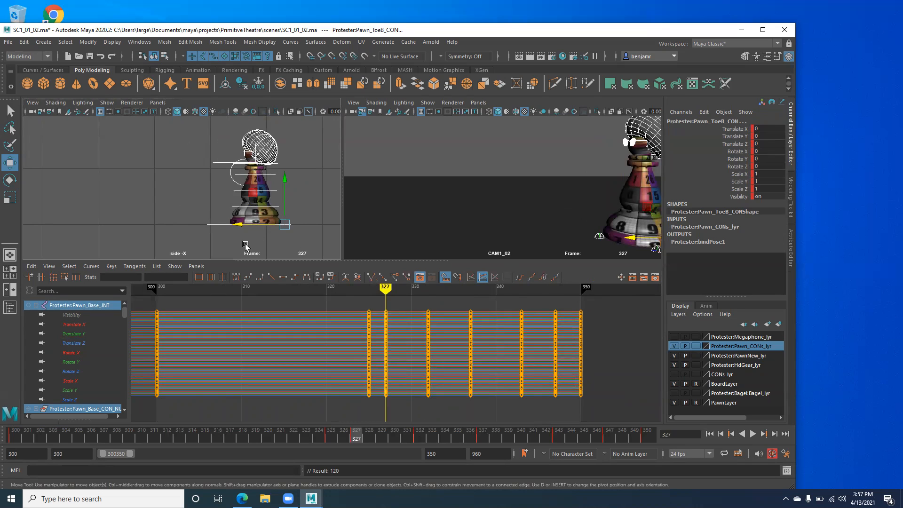
key("period")
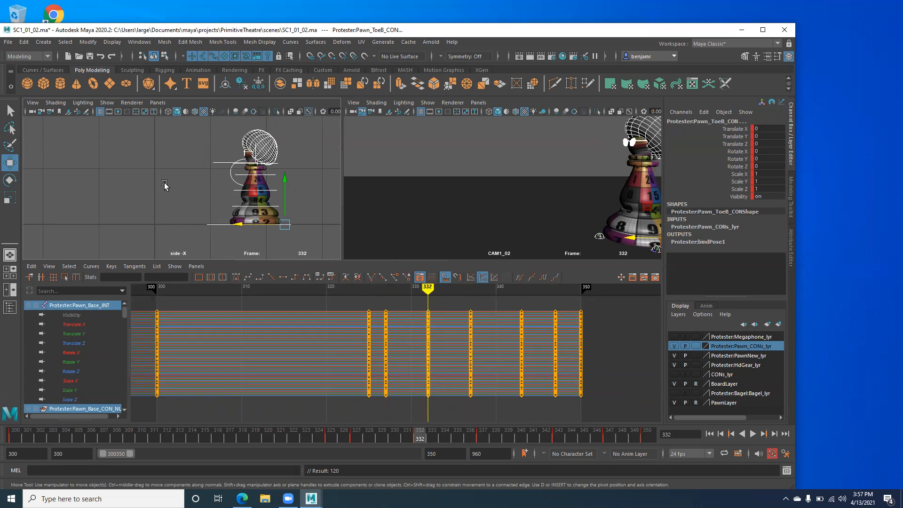
scroll(236, 182, "up", 2)
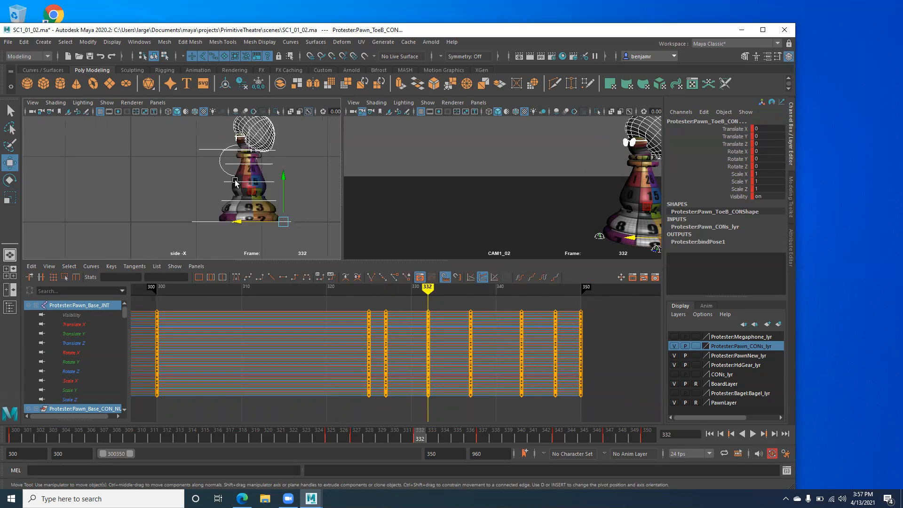
key("e")
left_click_drag(198, 213, 201, 233)
left_click_drag(210, 202, 201, 210)
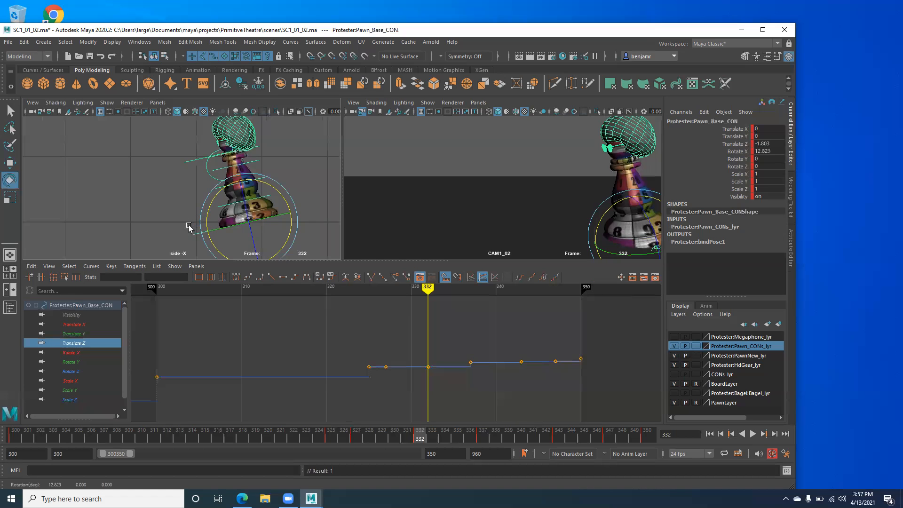
Step: At frame 332, rotate Pawn_ToeF_CON to Rotate X -20.684 and raise it to bend up the base's front edge
middle_click_drag(189, 226, 195, 187, "alt")
right_click_drag(196, 188, 278, 220, "alt")
middle_click_drag(277, 220, 240, 208, "alt")
right_click_drag(240, 207, 243, 216, "alt")
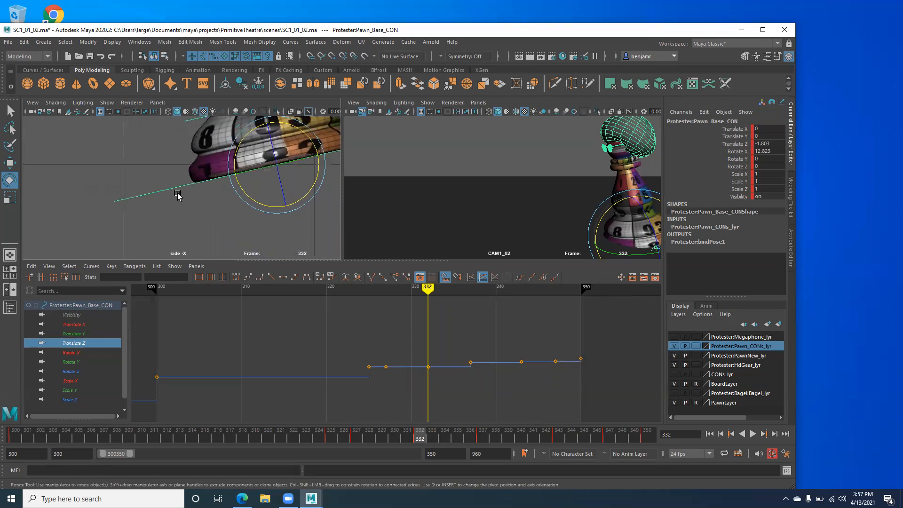
key("space")
left_click_drag(175, 183, 233, 153)
left_click(212, 181)
key("space")
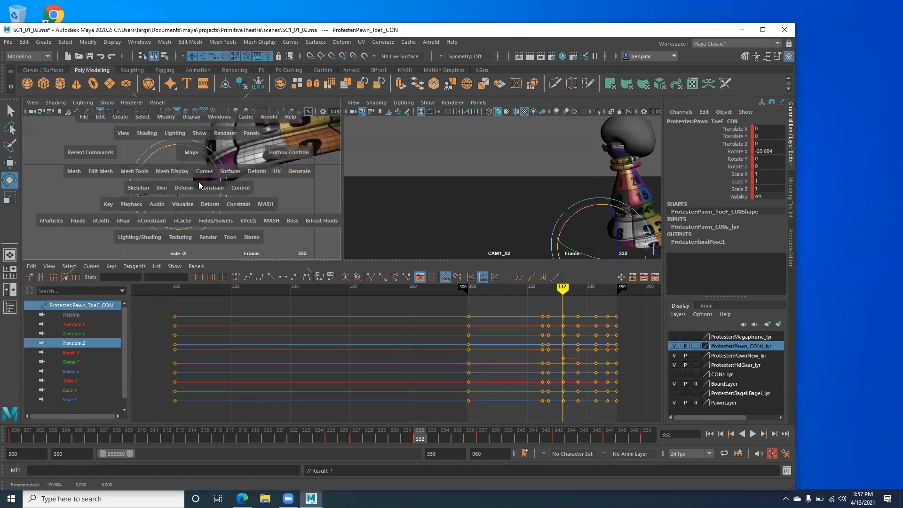
scroll(144, 188, "up", 3)
key("w")
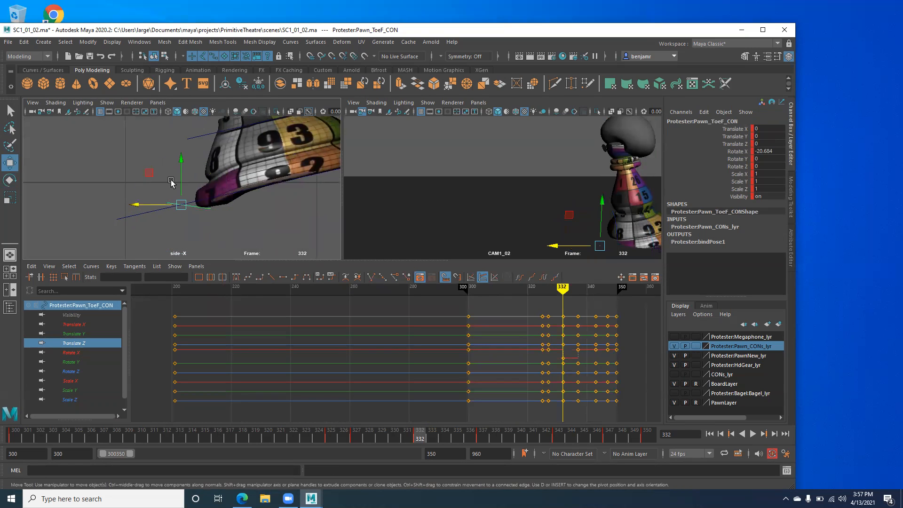
left_click_drag(181, 161, 179, 136)
left_click_drag(143, 179, 136, 179)
Step: Raise Pawn_Base_CON to about Translate Y 0.037 and set Pawn_ToeF_CON to Rotate X -13.867, Translate Y 0.114, Translate Z 0.035
left_click(139, 215)
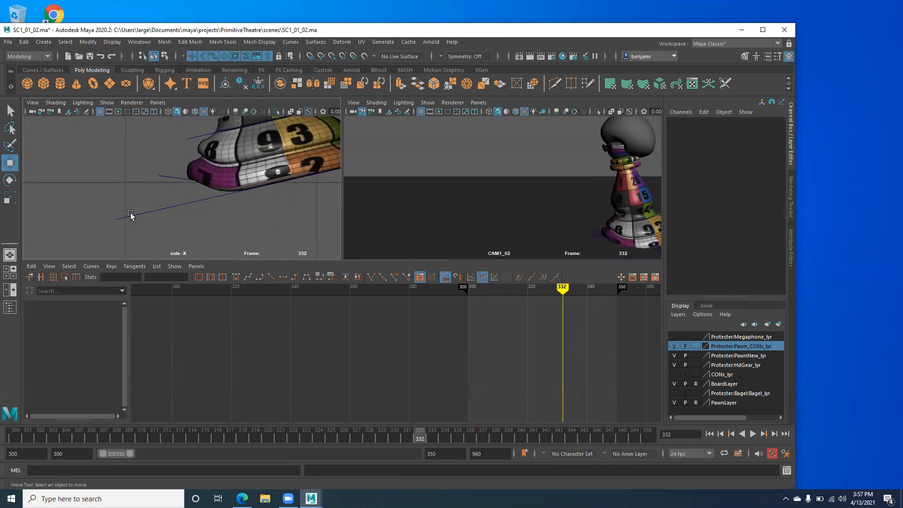
left_click_drag(278, 141, 276, 137)
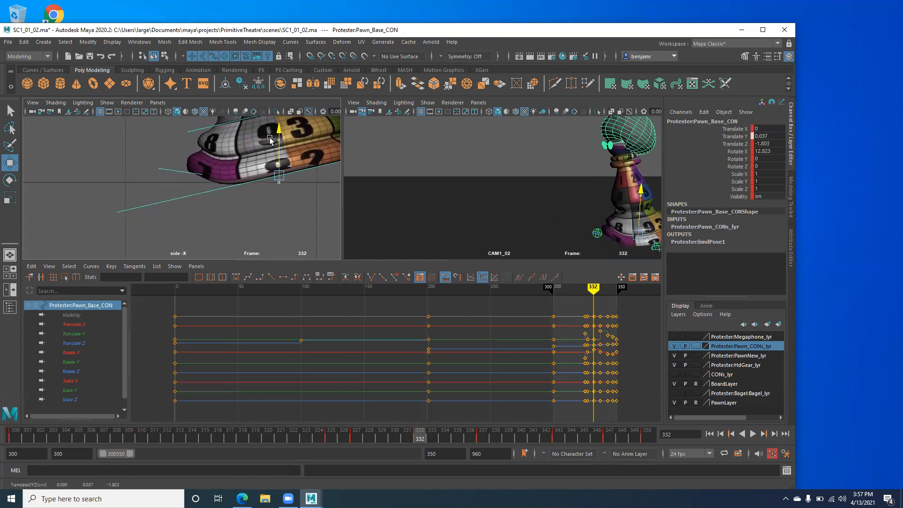
left_click(164, 172)
left_click_drag(171, 147, 151, 153)
key("e")
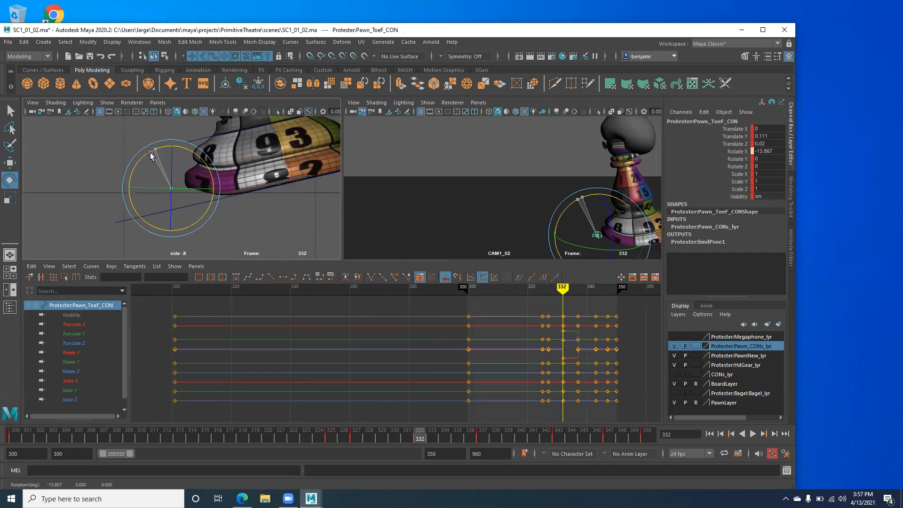
key("w")
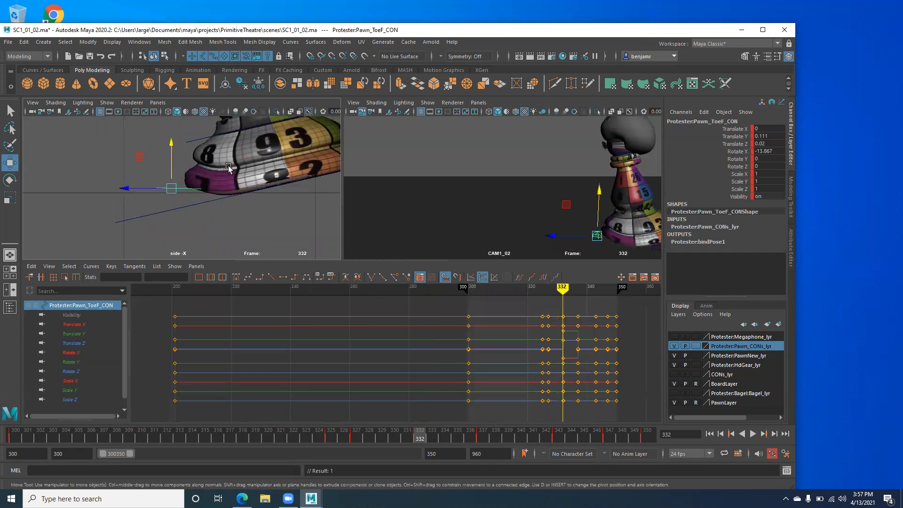
middle_click_drag(164, 187, 162, 193, "alt")
left_click_drag(162, 196, 124, 198)
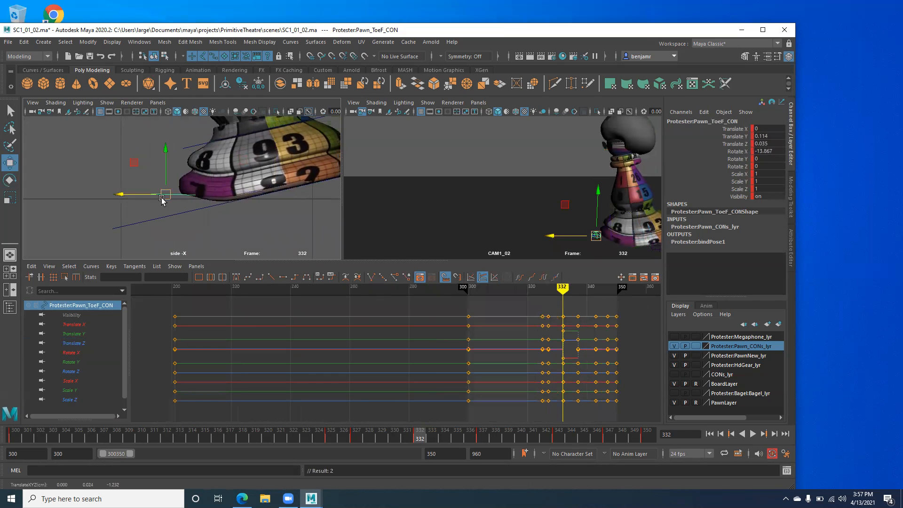
Step: Select Pawn_ToeB_CON behind the base and pose it at Rotate X -15.765, Translate Y -0.057, Translate Z 0.013
middle_click_drag(174, 205, 146, 214, "alt")
middle_click_drag(247, 183, 202, 183, "alt")
right_click_drag(215, 188, 263, 189, "alt")
key("space")
left_click_drag(264, 187, 251, 162)
left_click_drag(223, 197, 304, 214, "alt")
left_click(230, 215)
left_click_drag(250, 173, 225, 182, "alt")
key("space")
key("e")
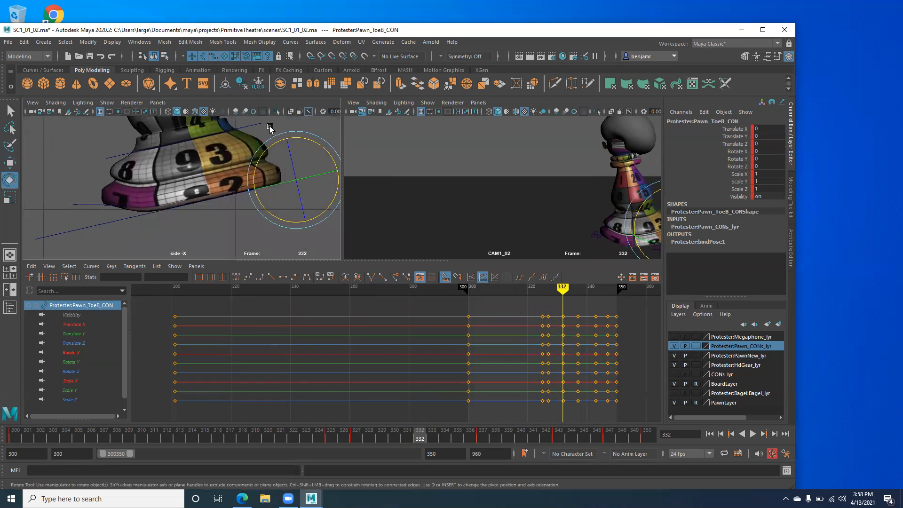
middle_click_drag(254, 193, 237, 194, "alt")
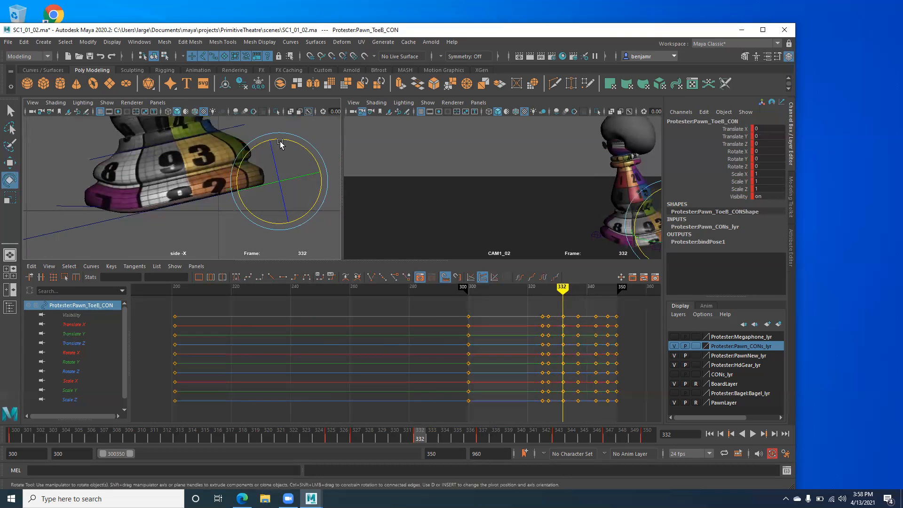
mouse_move(282, 140)
left_mouse_down()
mouse_move(292, 147)
mouse_move(280, 147)
left_mouse_up()
key("w")
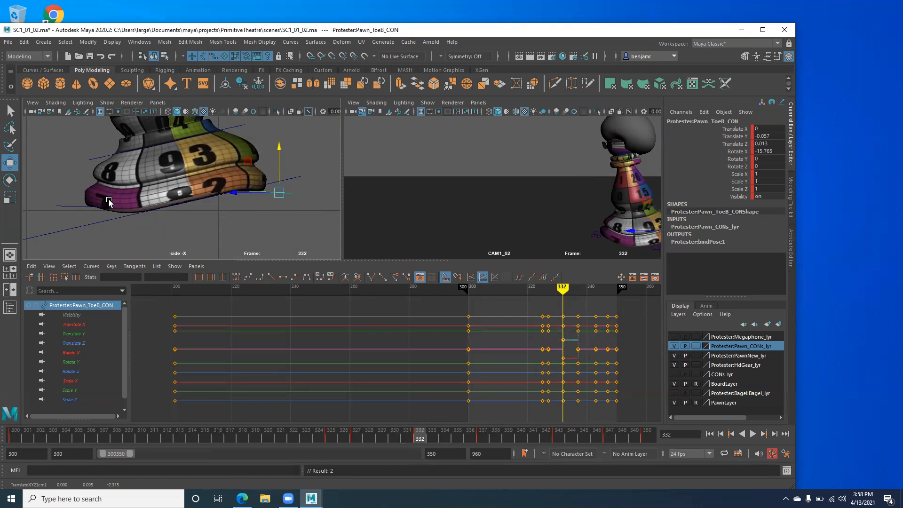
Step: Lower Pawn_ToeF_CON slightly to Translate Y 0.092, Translate Z 0.04 at frame 332
left_click(69, 207)
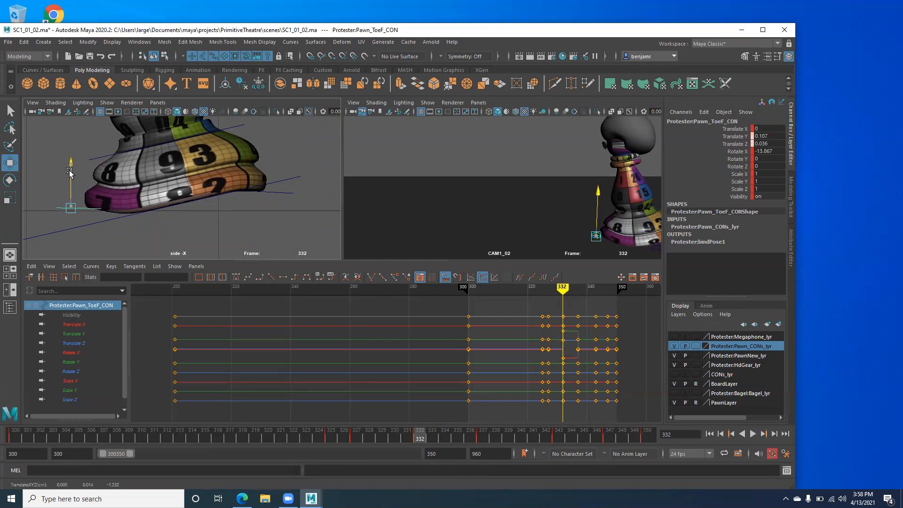
left_click_drag(69, 172, 69, 172)
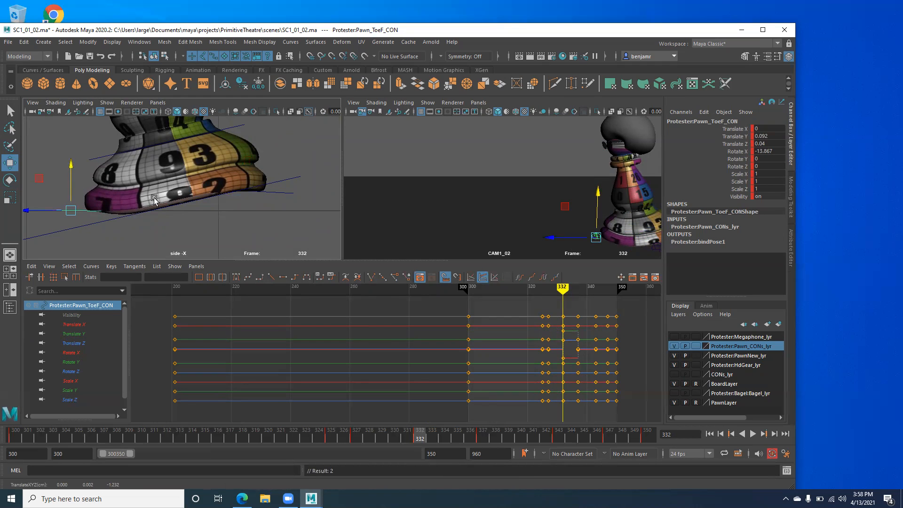
middle_click_drag(203, 194, 215, 191, "alt")
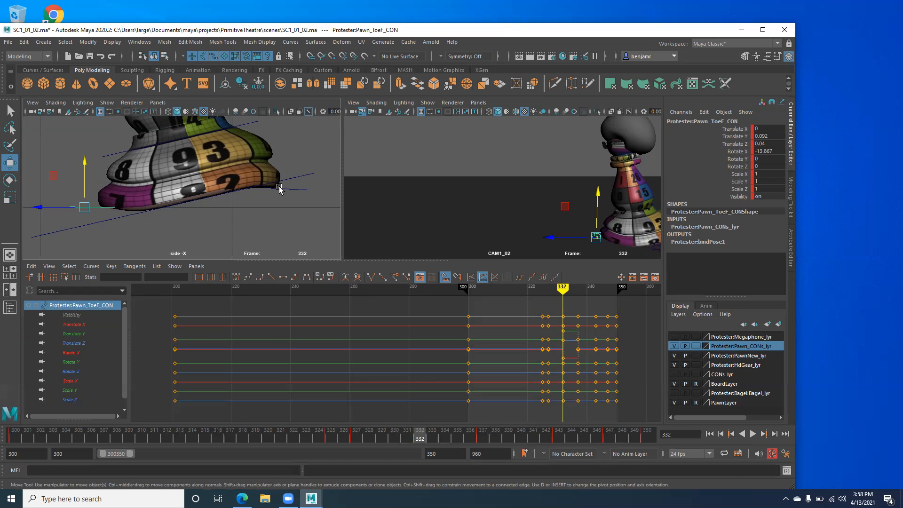
Step: Step back to the keyed pose at frame 325 and rotate Pawn_ToeF_CON to about Rotate X -22.74
middle_click_drag(384, 366, 258, 362, "alt")
right_click_drag(298, 358, 333, 353, "alt")
middle_click_drag(332, 354, 296, 356, "alt")
key(".")
scroll(207, 217, "down", 5)
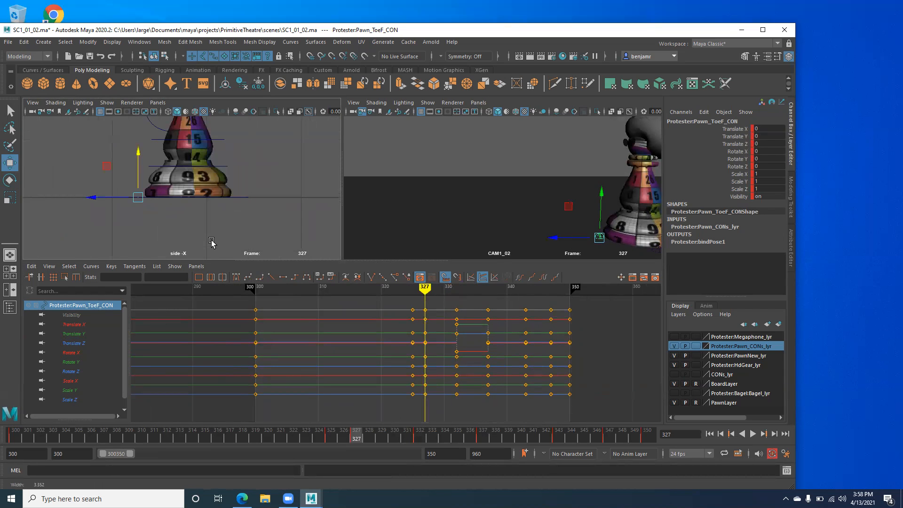
scroll(206, 214, "down", 3)
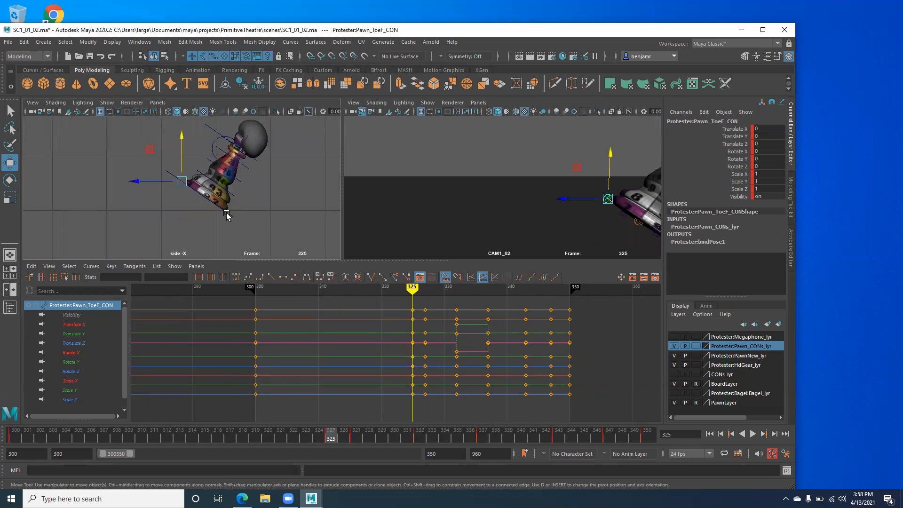
scroll(171, 200, "up", 5)
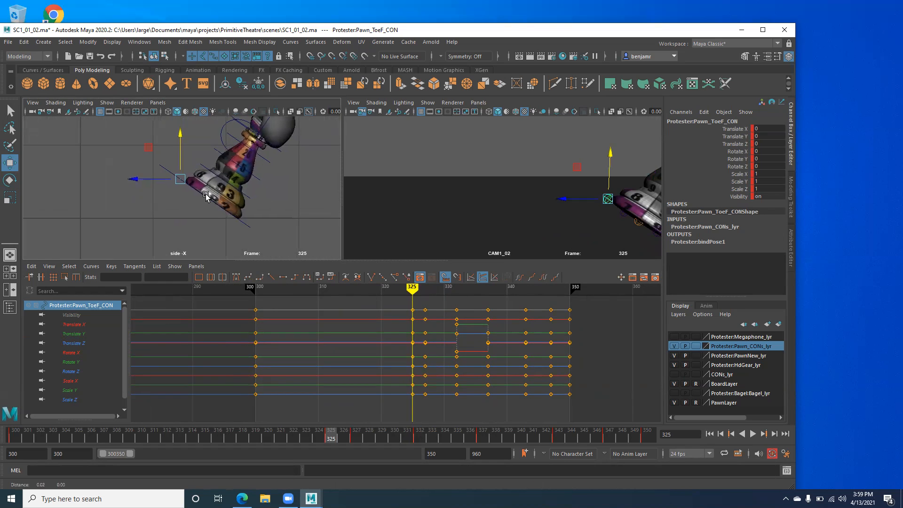
scroll(183, 191, "up", 3)
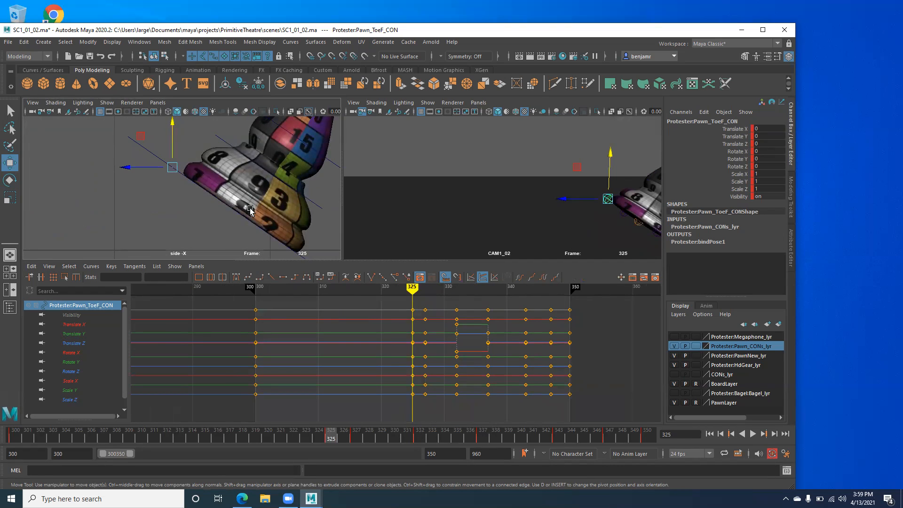
scroll(184, 202, "down", 4)
scroll(175, 204, "up", 1)
scroll(238, 237, "up", 3)
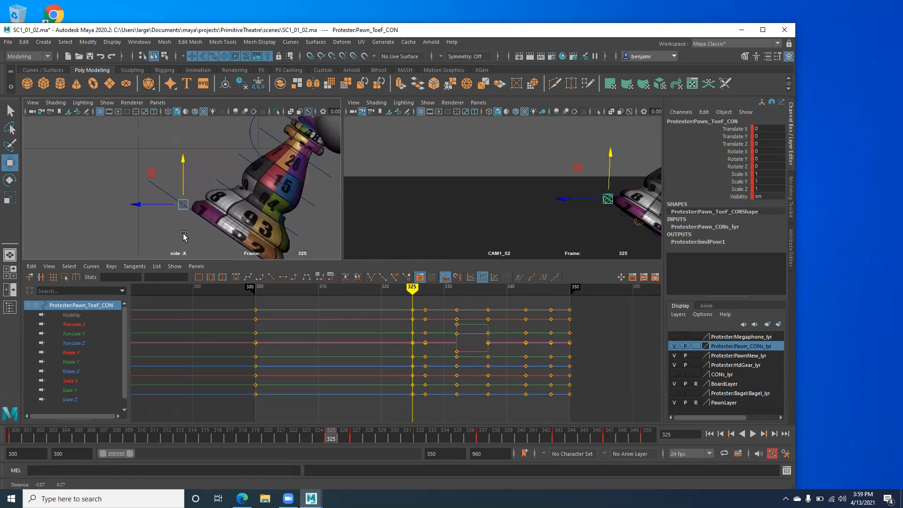
key("e")
left_click_drag(213, 162, 235, 181)
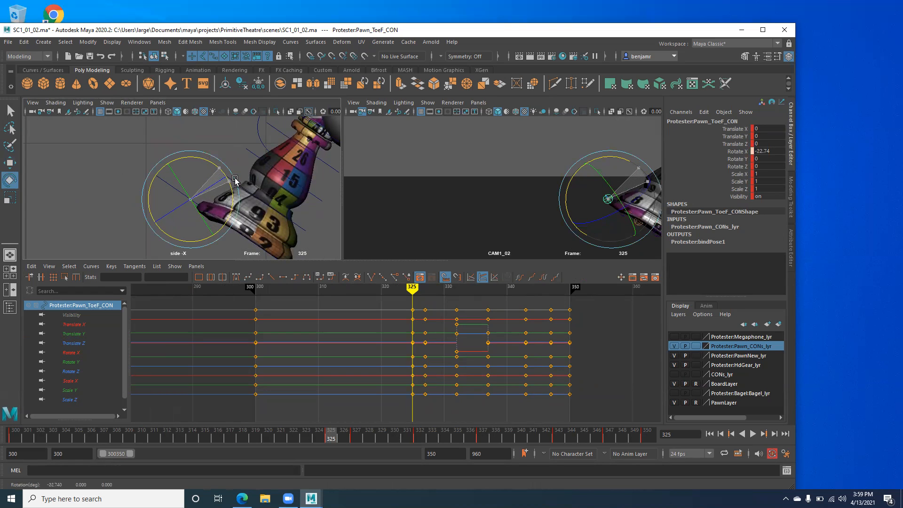
Step: At frame 325, move Pawn_ToeF_CON to Translate Y 0.173, Translate Z 0.039 and rotate it to Rotate X -32.388
key("w")
left_click_drag(190, 157, 195, 140)
left_click_drag(149, 183, 163, 183)
left_click_drag(199, 139, 226, 215)
key("e")
Step: Examine the bent base from another angle at frame 325, and compare the keyed poses at 325, 327 and 332
middle_click_drag(215, 226, 195, 186, "alt")
scroll(263, 217, "up", 1)
scroll(232, 218, "up", 1)
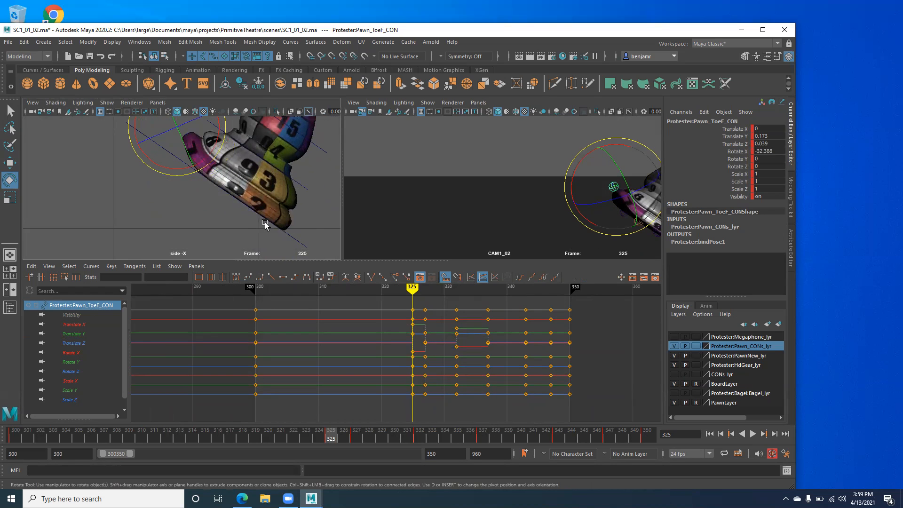
key("space")
mouse_move(264, 222)
left_mouse_down()
mouse_move(264, 205)
mouse_move(206, 212)
mouse_move(262, 216)
left_mouse_up()
left_click_drag(199, 188, 261, 196, "alt")
key("space")
key("period")
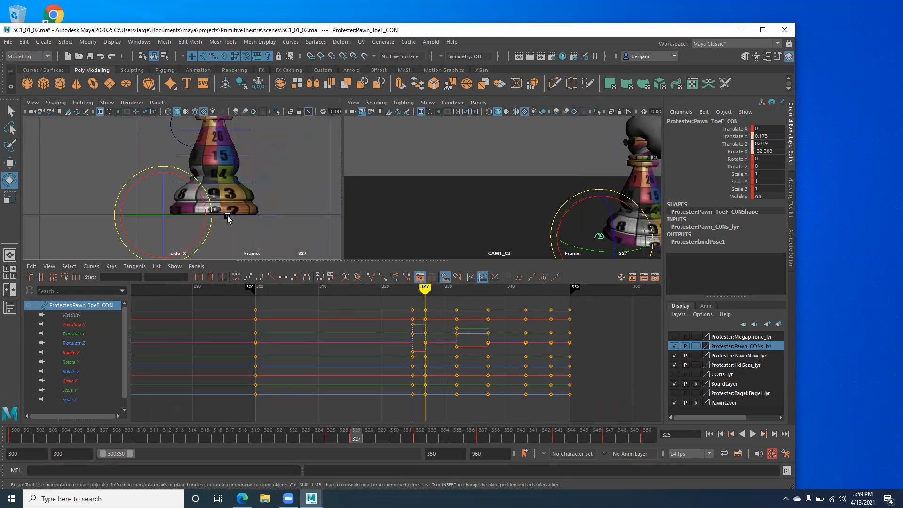
key("comma")
key("period")
key("period")
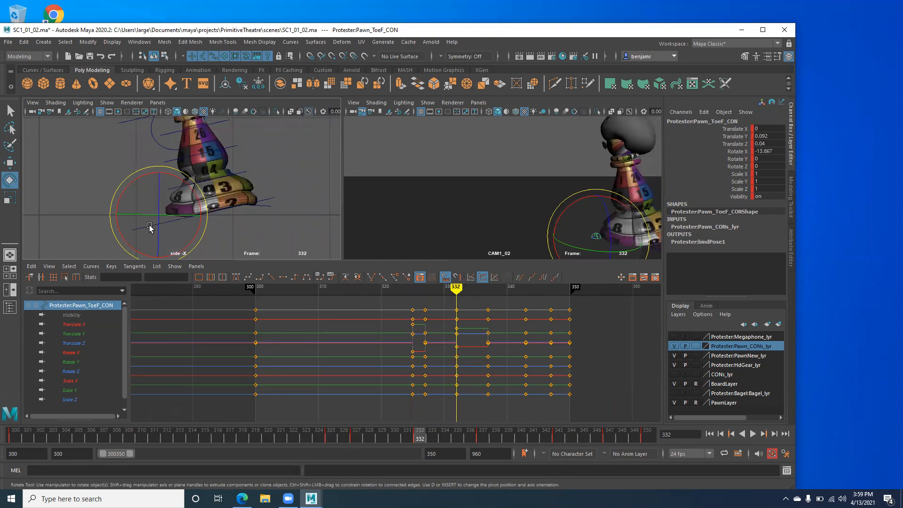
Step: Try lifting Pawn_ToeF_CON to Translate Y 0.097 and Rotate X -21.425 at frame 328
key("comma")
key("comma")
key("period")
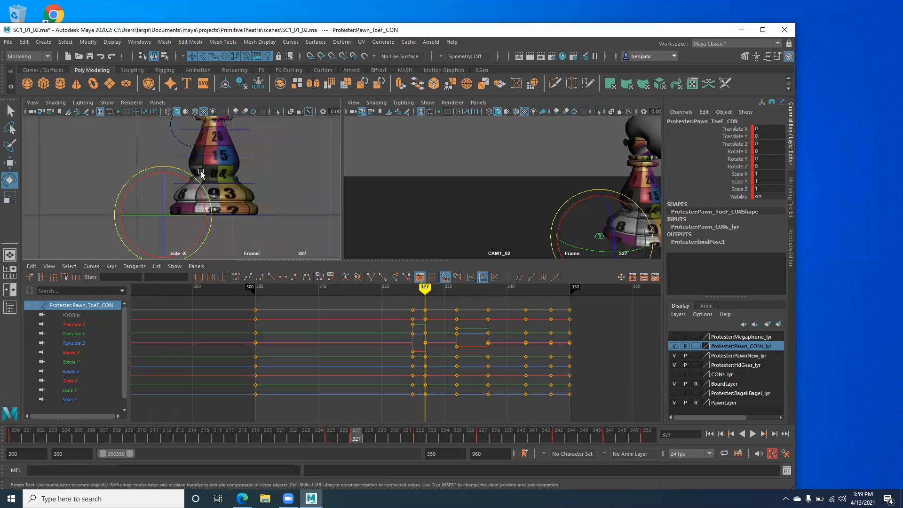
scroll(145, 221, "up", 4)
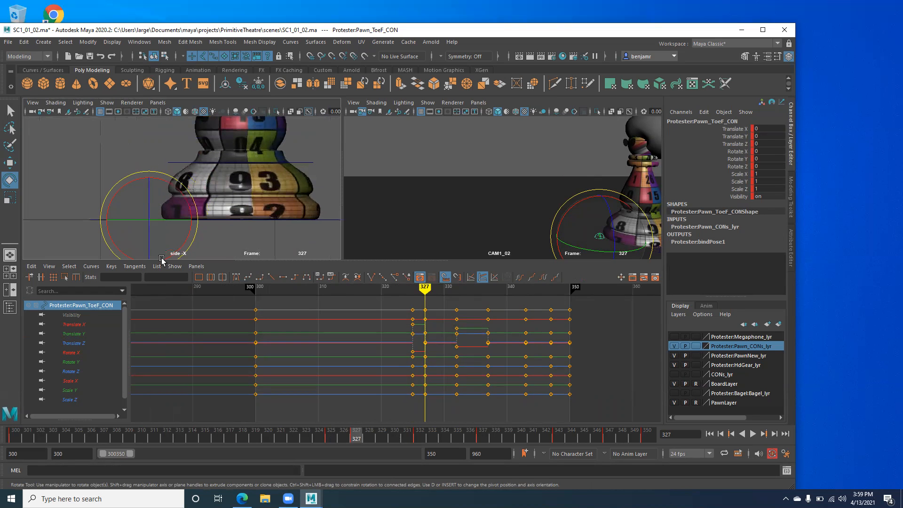
key("alt+period")
key("alt+period")
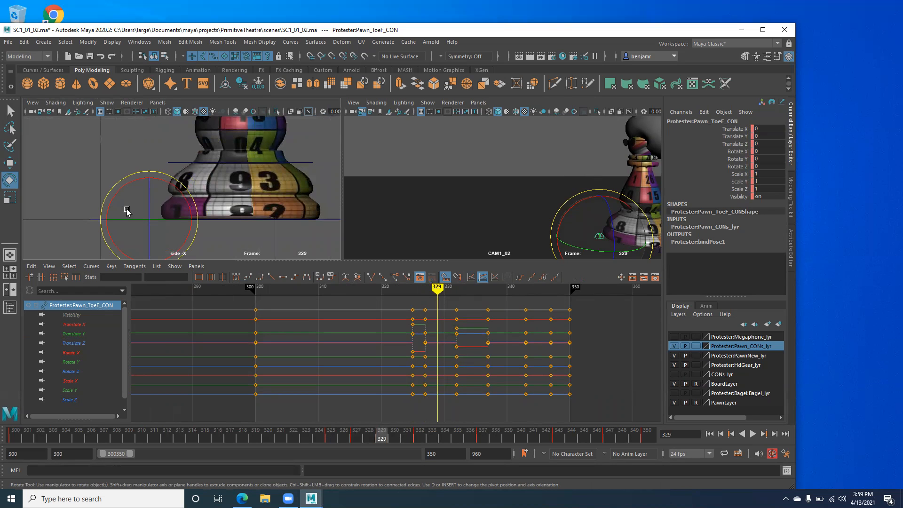
key("alt+comma")
left_click_drag(108, 202, 148, 155)
key("w")
key("alt+period")
key("alt+period")
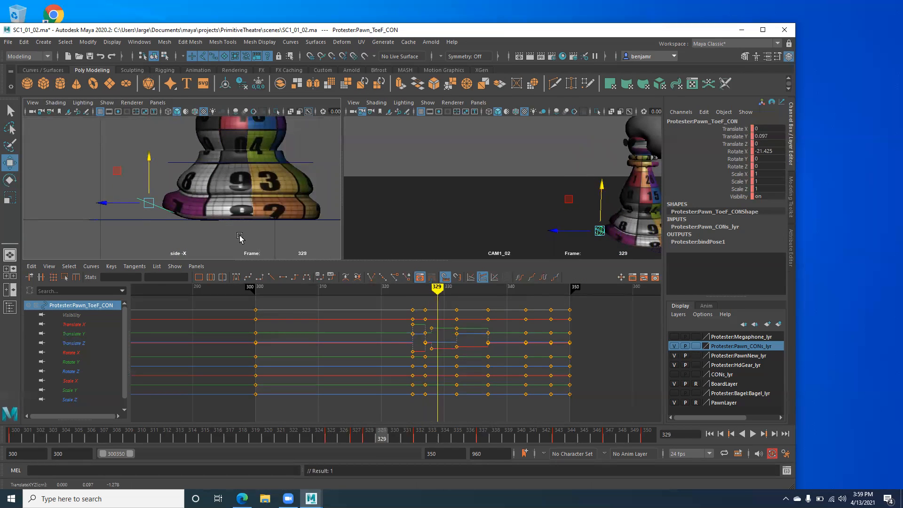
Step: Compare the frames around the toe lift at 328, and undo its move and rotation
key("alt+comma")
key("alt+comma")
key("alt+period")
key("alt+period")
key("alt+period")
key("alt+period")
key("alt+comma")
key("alt+comma")
key("alt+comma")
key("alt+comma")
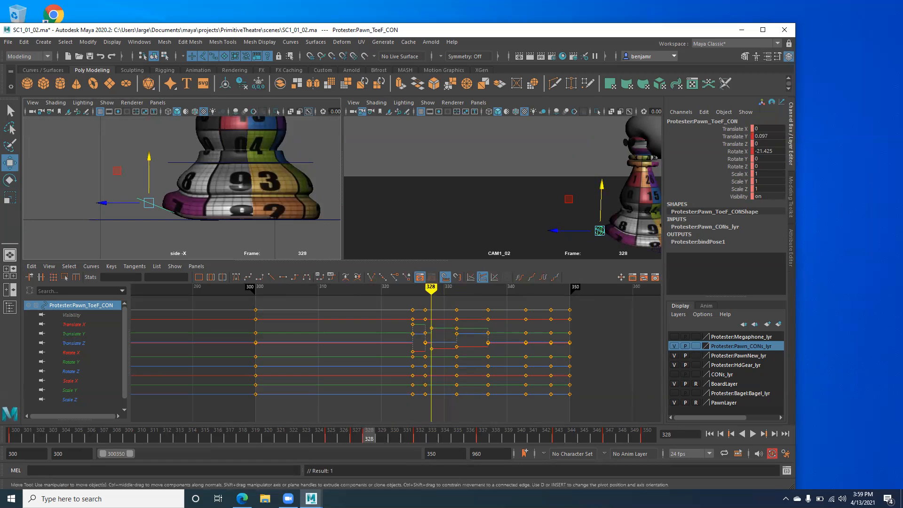
mouse_move(365, 439)
left_mouse_down()
mouse_move(298, 439)
mouse_move(369, 445)
mouse_move(319, 453)
mouse_move(367, 454)
mouse_move(360, 455)
left_mouse_up()
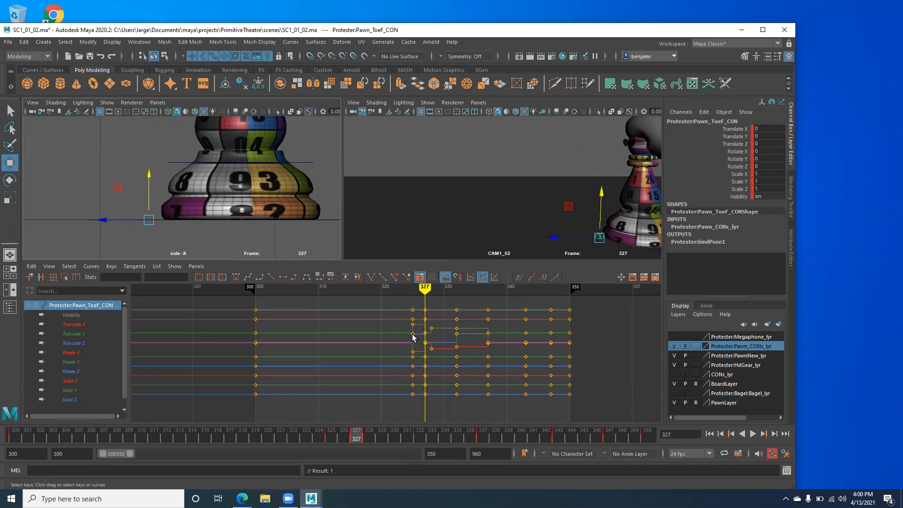
key("ctrl+z")
key("ctrl+z")
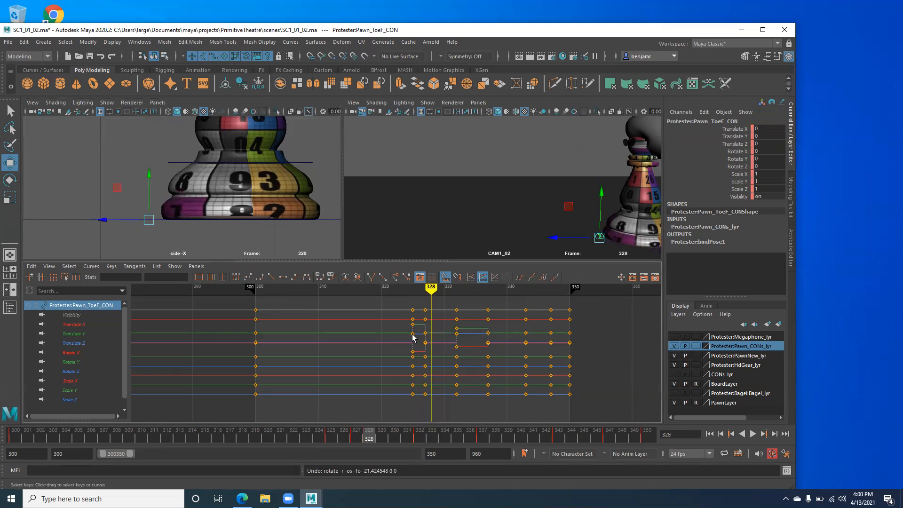
Step: At frame 327, rotate Pawn_ToeF_CON to Rotate X -13.053 and raise it to Translate Y 0.057
key("alt+comma")
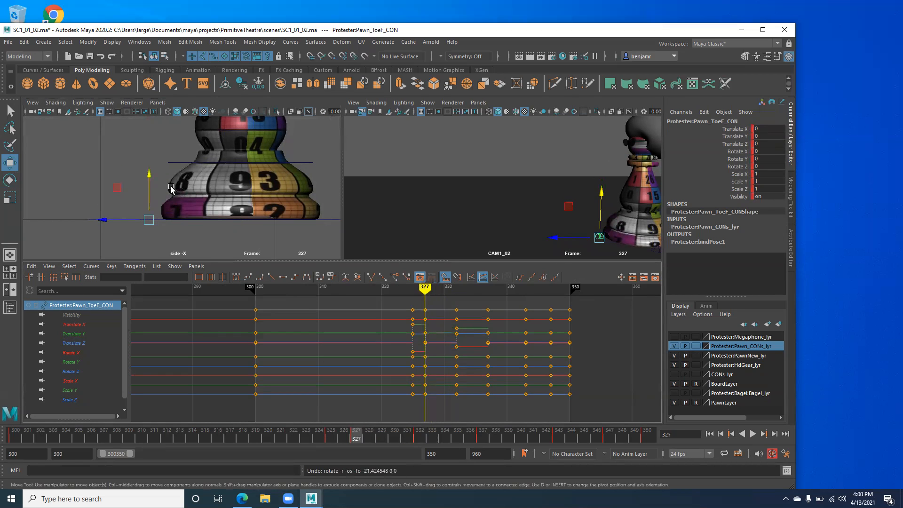
key("e")
left_click_drag(125, 186, 147, 162)
key("w")
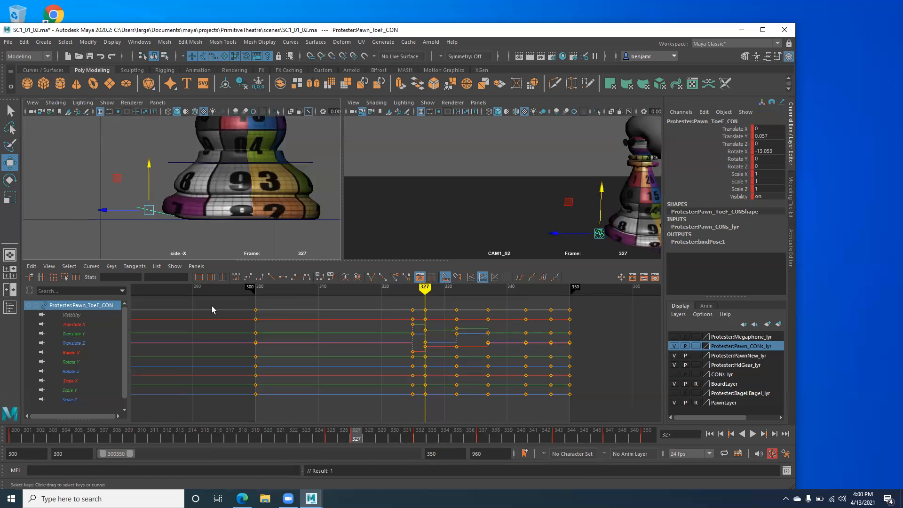
Step: Reset Pawn_ToeF_CON's Translate Y, Translate Z and Rotate X to 0 at frame 329
key("alt+period")
key("alt+period")
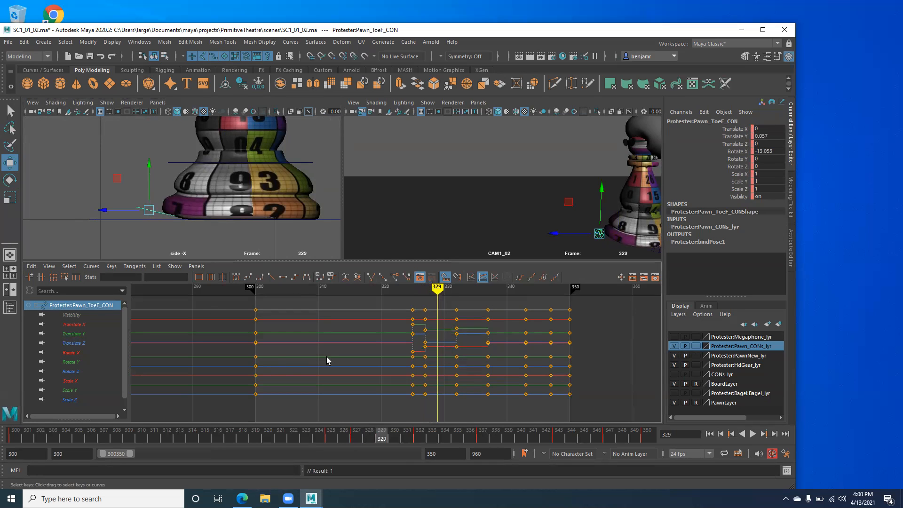
key("alt+comma")
key("alt+comma")
key("alt+period")
key("alt+period")
left_click_drag(777, 136, 773, 152)
type("0")
key("Return")
Step: Select all objects in the Protester:Pawn_CONs_lyr layer and key them at frame 329
scroll(176, 228, "down", 4)
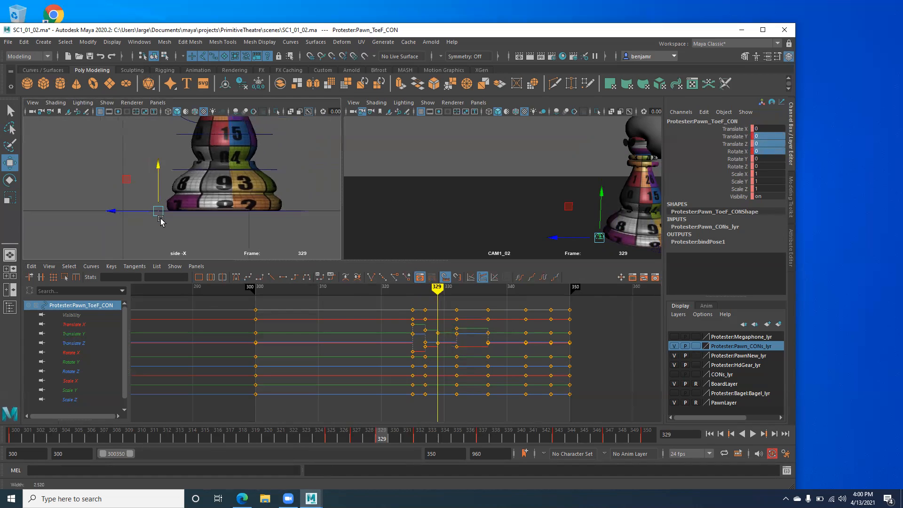
middle_click_drag(166, 195, 171, 205, "alt")
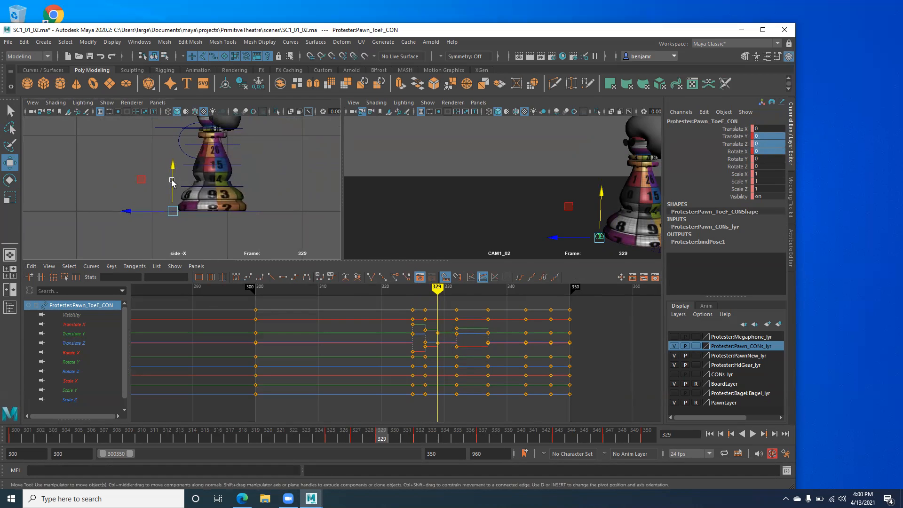
right_click(746, 347)
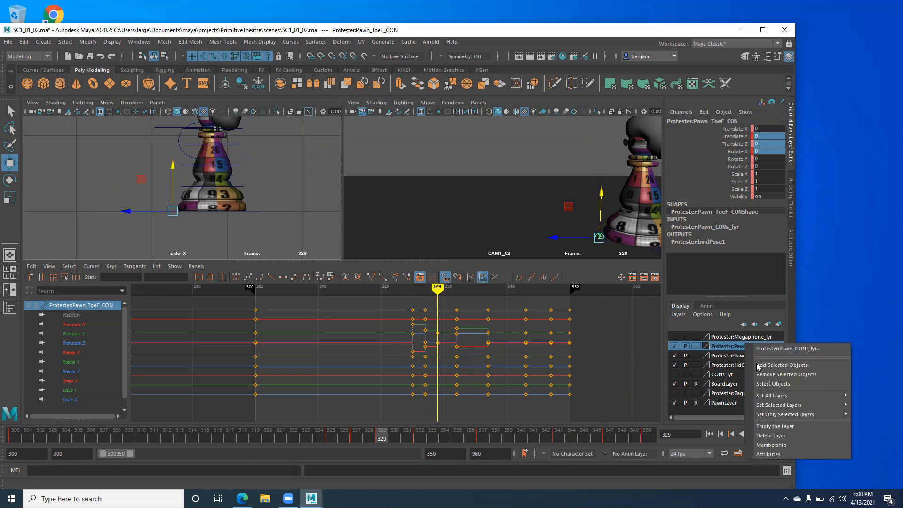
left_click(771, 384)
right_click_drag(271, 389, 380, 361, "alt")
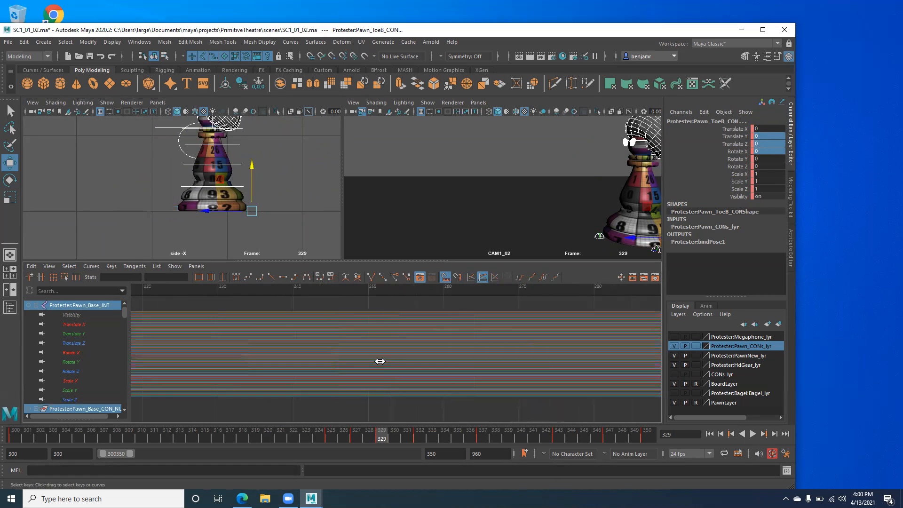
middle_click_drag(555, 356, 204, 392, "alt")
mouse_move(480, 389)
middle_mouse_down("alt")
mouse_move(308, 343)
mouse_move(274, 348)
middle_mouse_up("alt")
scroll(292, 350, "up", 2)
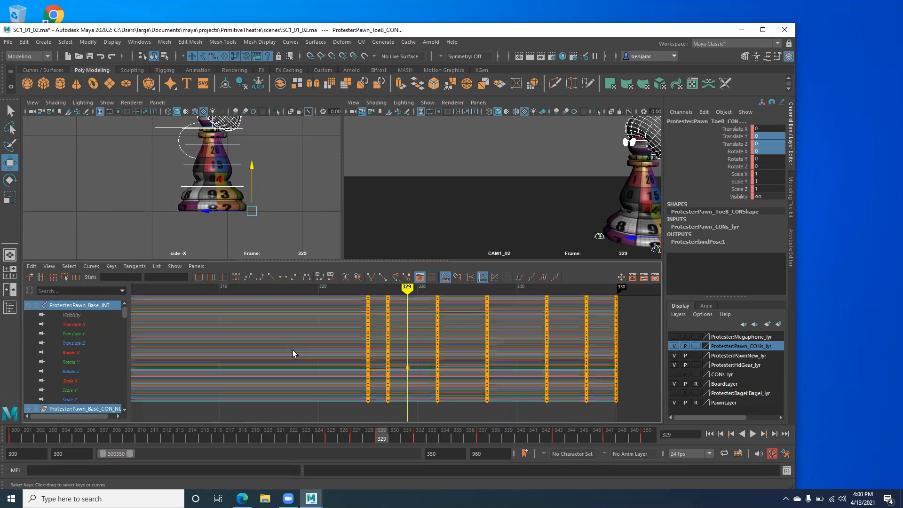
key("s")
Step: Play and scrub the hop in the enlarged side view with the Protester:Pawn_CONs_lyr layer hidden
key("comma")
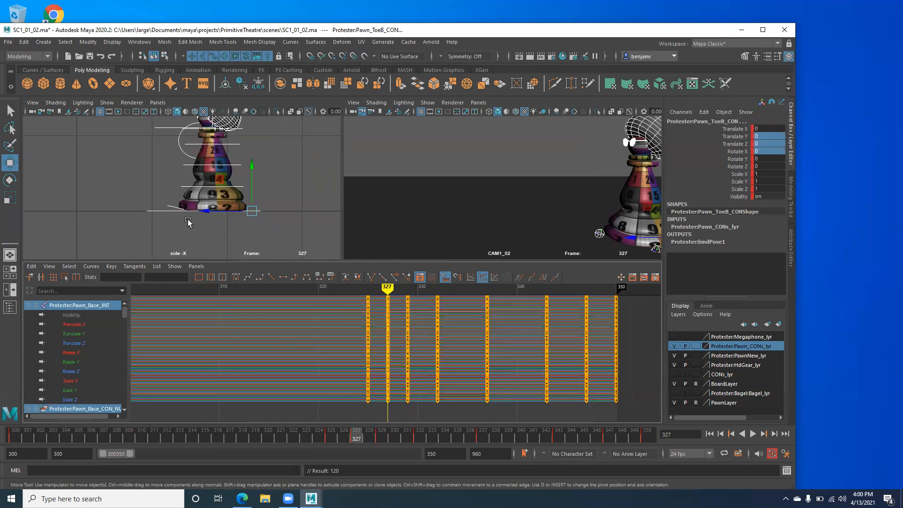
key("space")
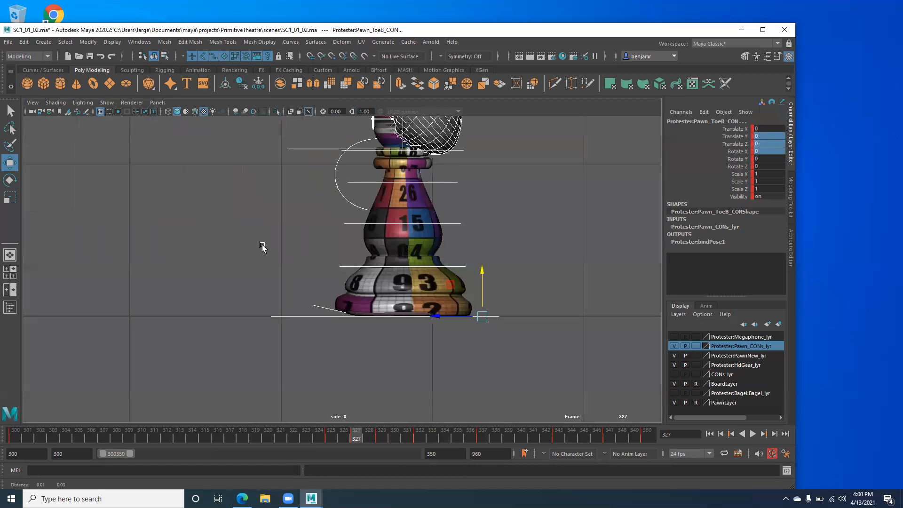
left_click(674, 347)
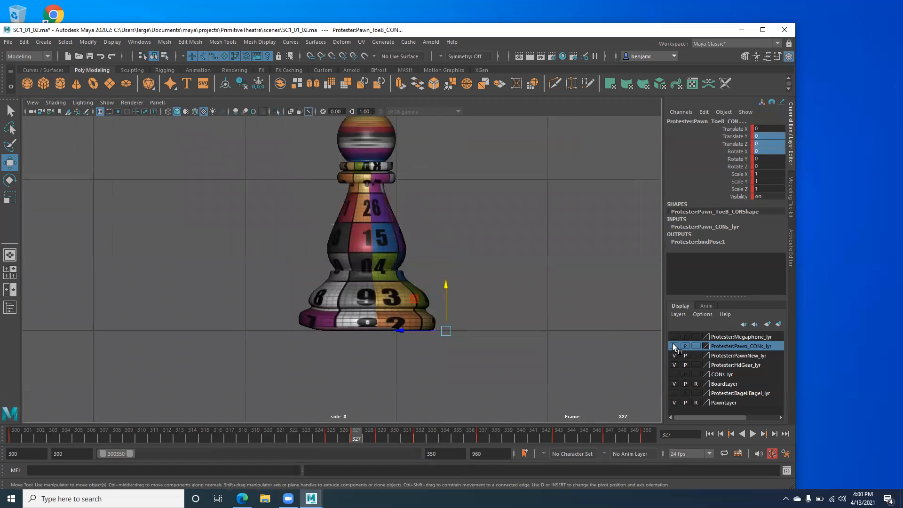
key("alt+v")
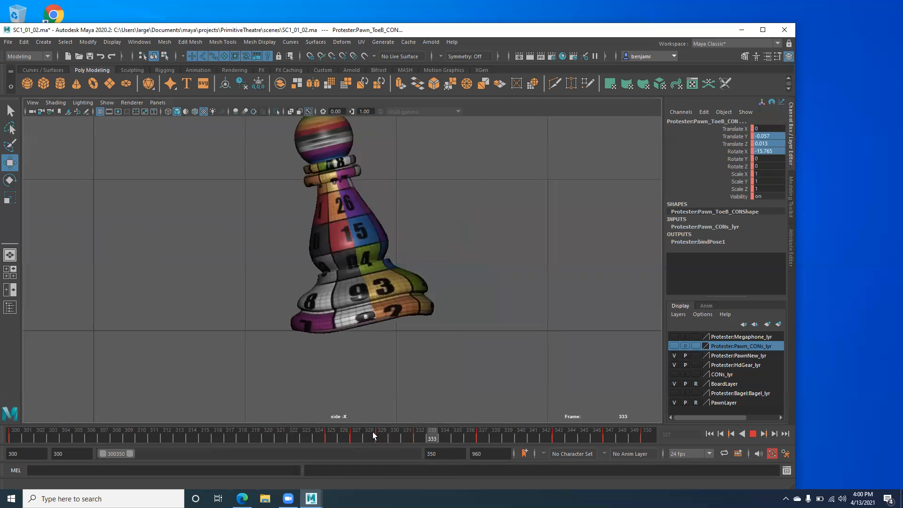
mouse_move(323, 424)
left_mouse_down()
mouse_move(408, 415)
mouse_move(285, 427)
mouse_move(366, 424)
mouse_move(300, 426)
mouse_move(348, 426)
mouse_move(299, 430)
mouse_move(301, 439)
mouse_move(372, 426)
mouse_move(285, 434)
mouse_move(408, 435)
mouse_move(482, 416)
left_mouse_up()
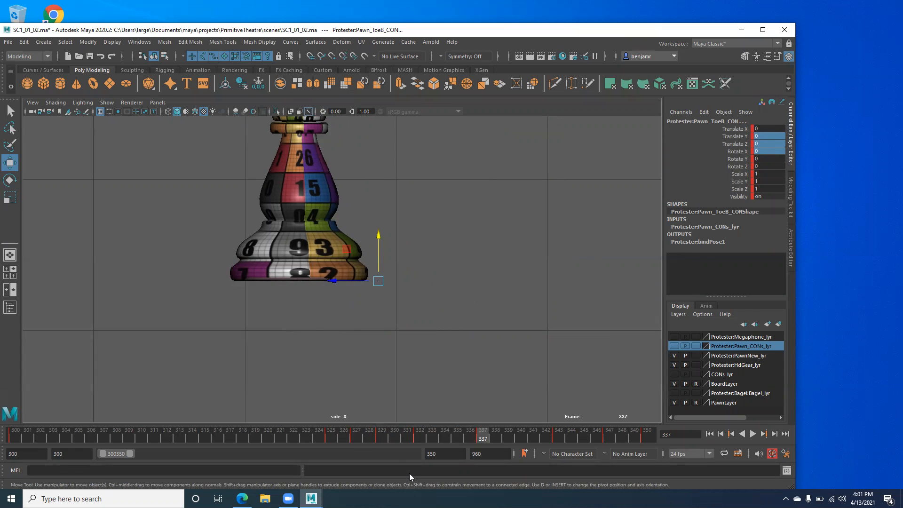
left_click_drag(483, 438, 407, 438)
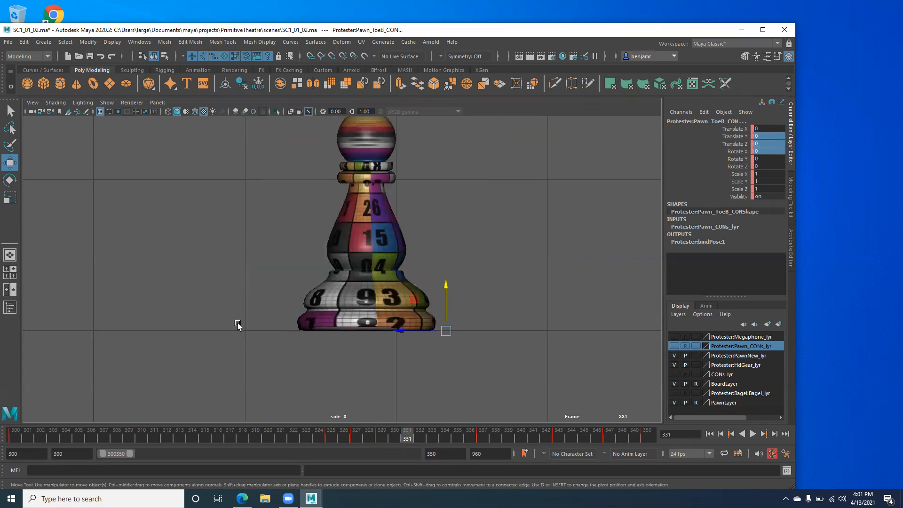
Step: Show the Protester:Pawn_CONs_lyr layer again and select Pawn_Base_CON
key("space")
left_click_drag(260, 332, 245, 310)
left_click(673, 346)
left_click(269, 299)
key("space")
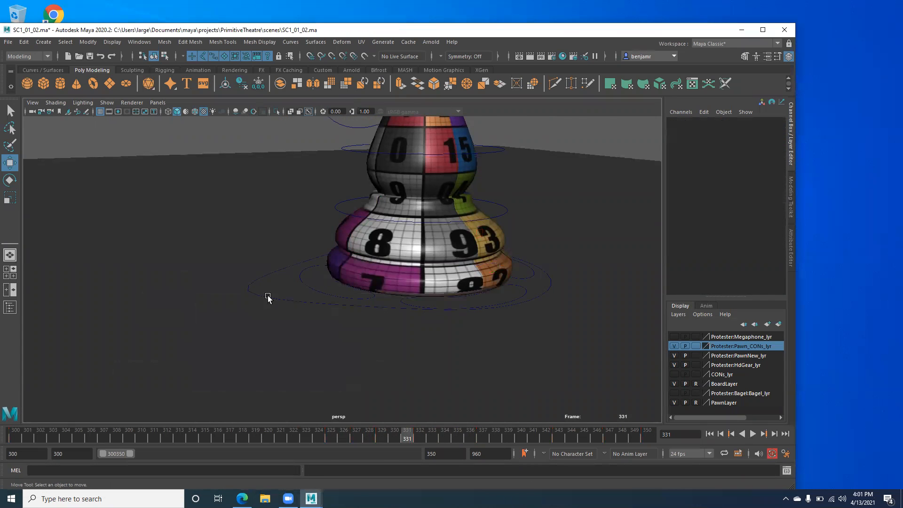
left_click_drag(155, 182, 186, 255)
key("space")
Step: Examine Pawn_Base_CON's keys in the graph and the keyed poses from the landing through frame 347
scroll(163, 202, "up", 3)
middle_click_drag(165, 199, 162, 186, "alt")
middle_click_drag(529, 338, 291, 327, "alt")
scroll(325, 358, "up", 8)
middle_click_drag(209, 356, 479, 353, "alt")
right_click_drag(338, 362, 359, 363, "alt")
key("comma")
key("period")
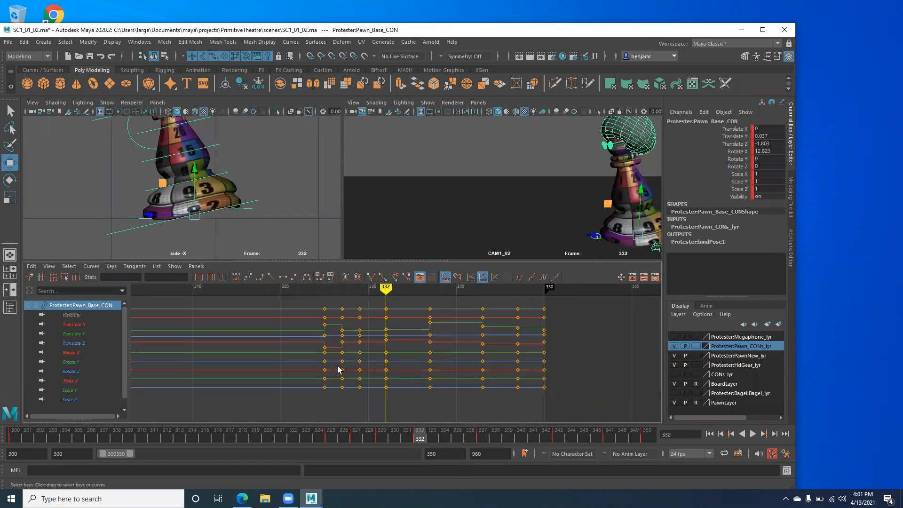
key("period")
key("period")
key("period")
key("period")
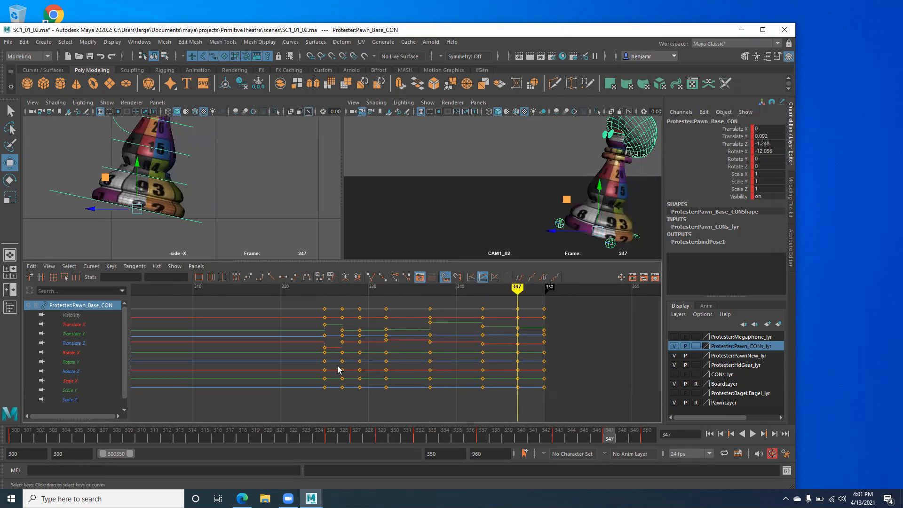
key("comma")
key("comma")
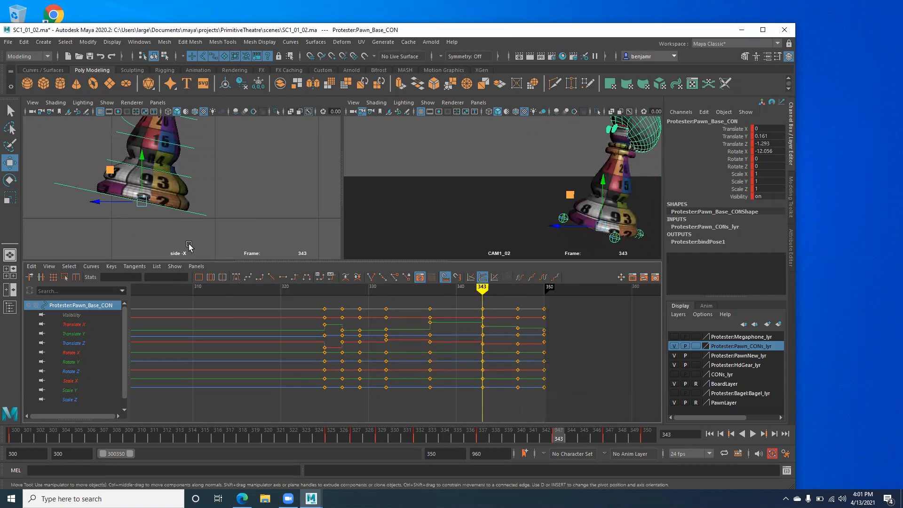
Step: Enlarge the viewports around the whole pawn and set the animation start to frame 325
right_click_drag(195, 231, 177, 221, "alt")
middle_click_drag(203, 227, 212, 237, "alt")
right_click_drag(212, 237, 221, 241, "alt")
middle_click_drag(215, 218, 216, 230, "alt")
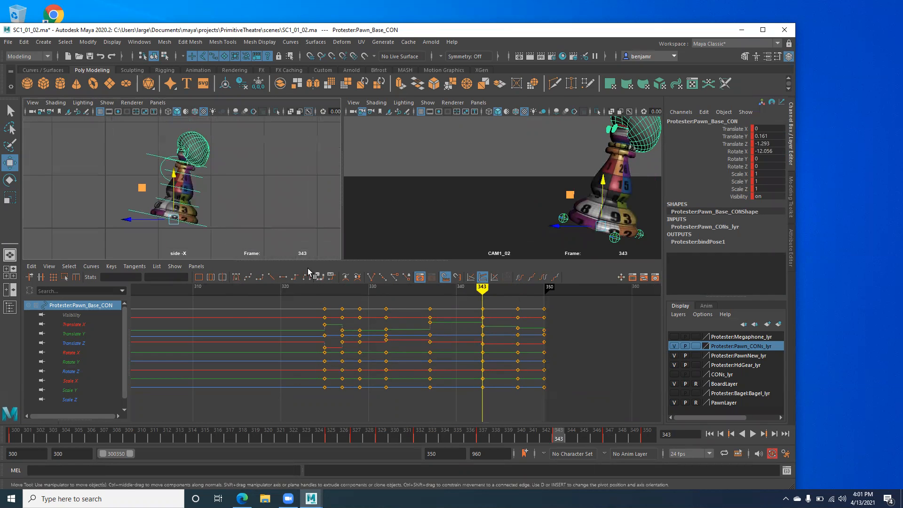
left_click_drag(301, 276, 300, 302)
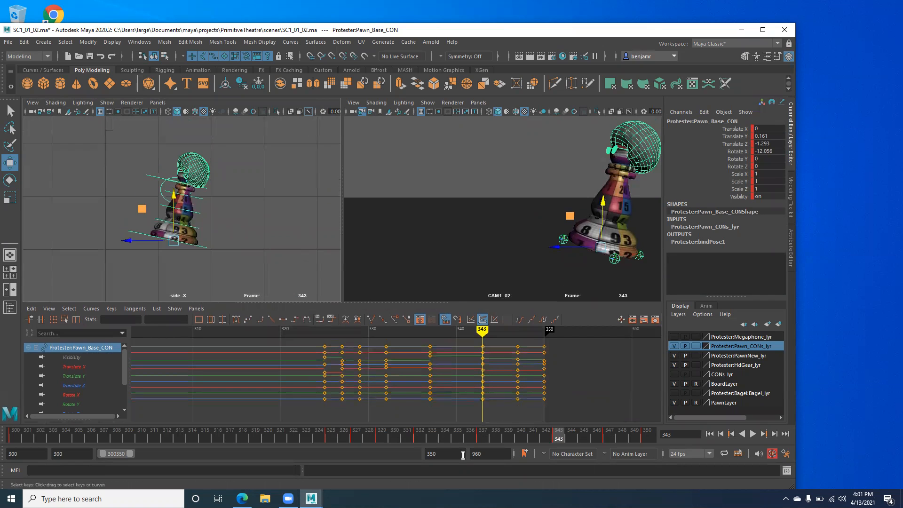
left_click_drag(556, 437, 332, 474)
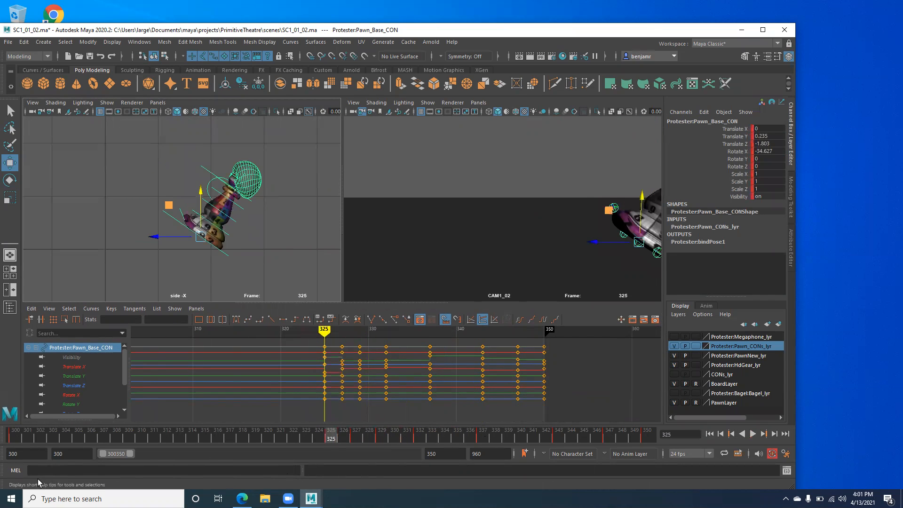
left_click(18, 454)
key("Return")
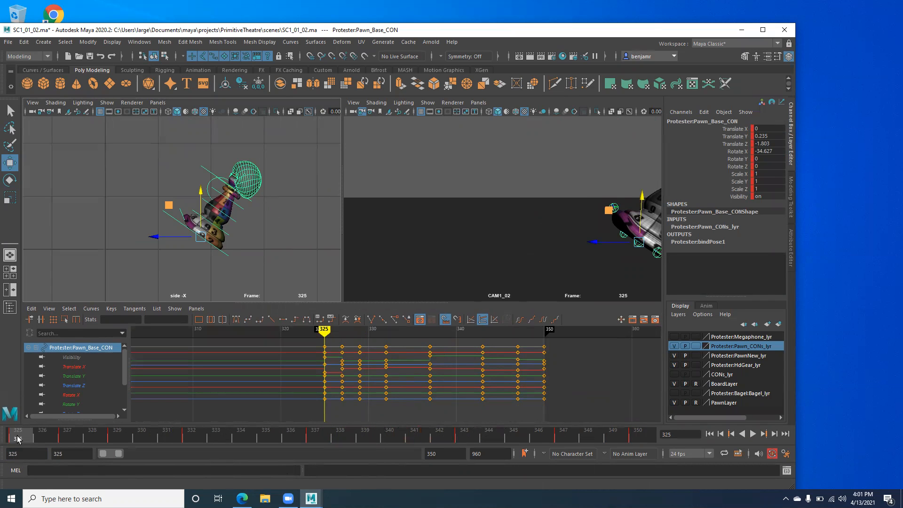
Step: Play back the shortened range to review the hop's timing, and inspect the tilted pose at frame 325
key("alt+v")
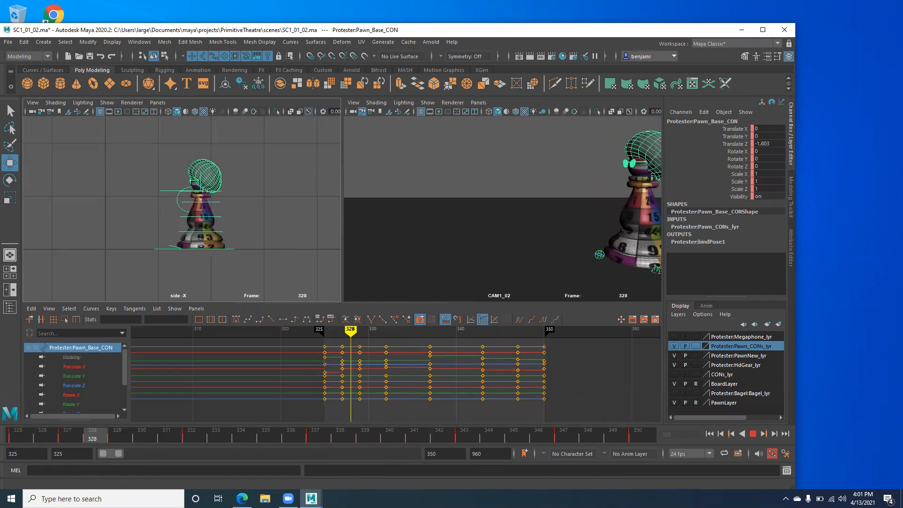
key("Escape")
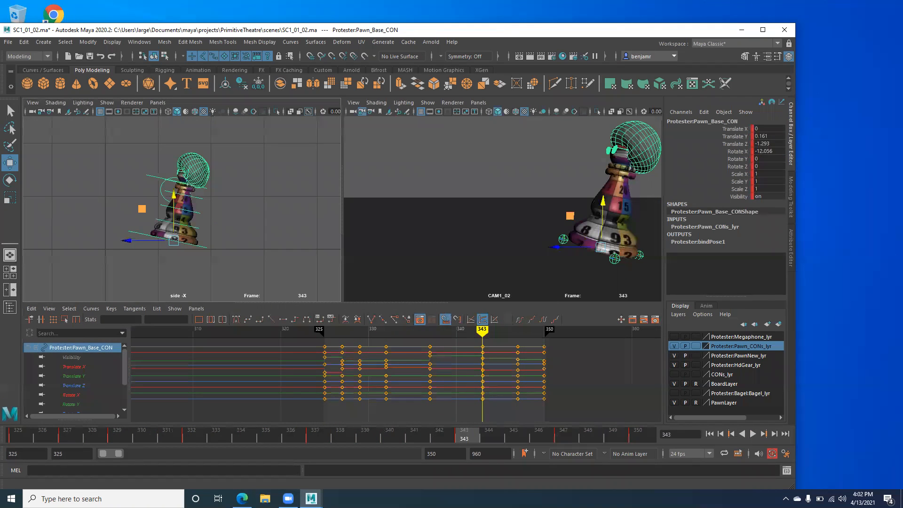
key("alt+v")
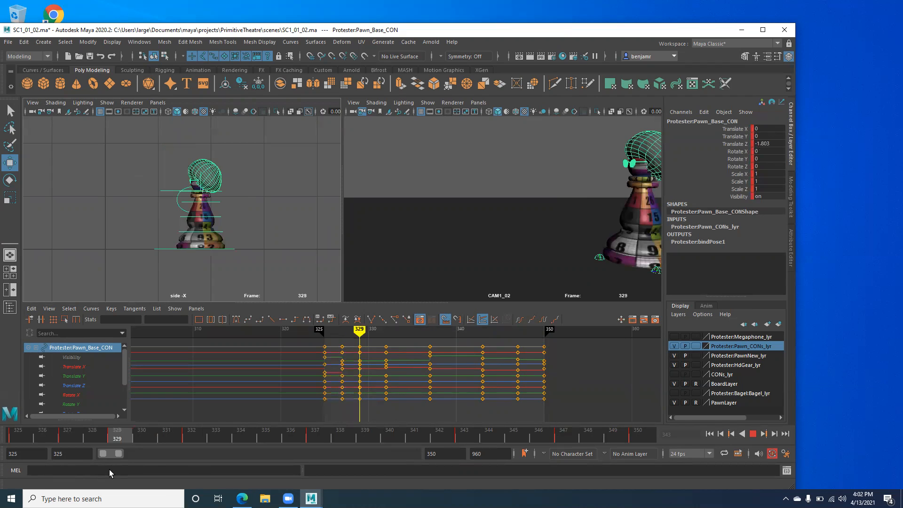
key("alt+v")
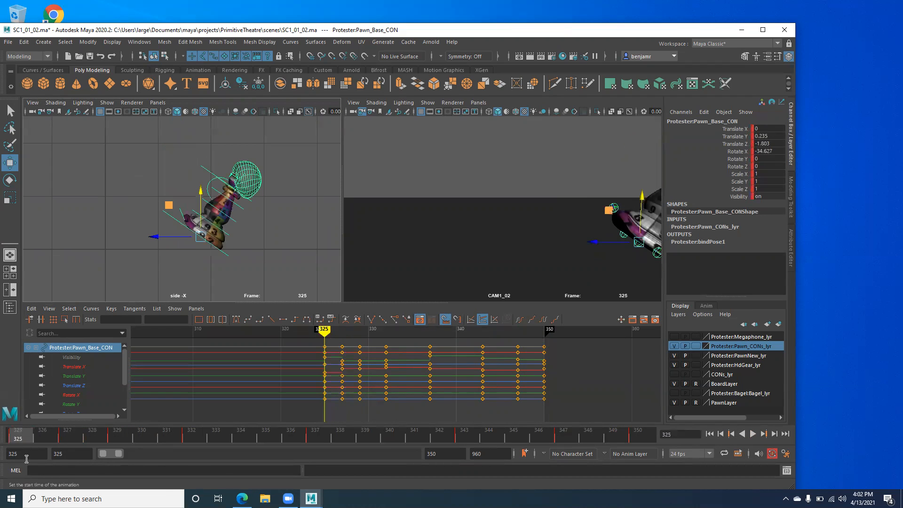
scroll(239, 226, "up", 3)
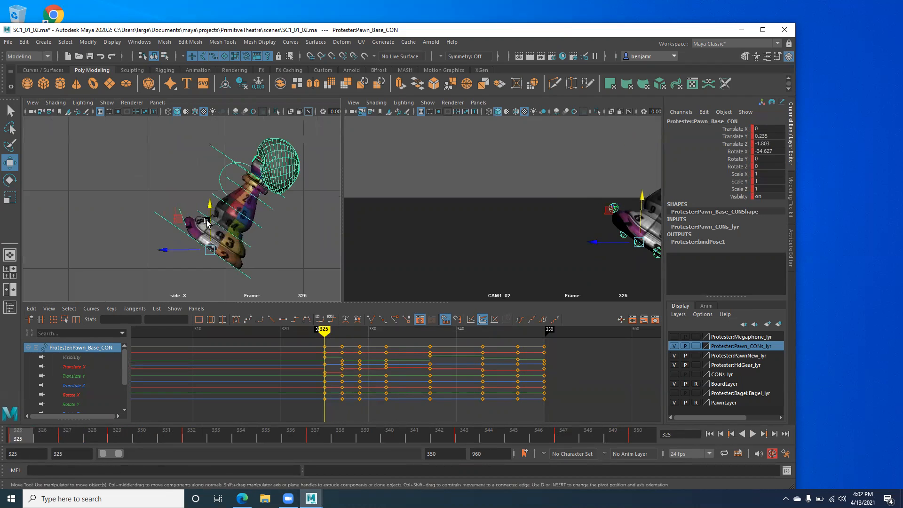
middle_click_drag(240, 224, 231, 223, "alt")
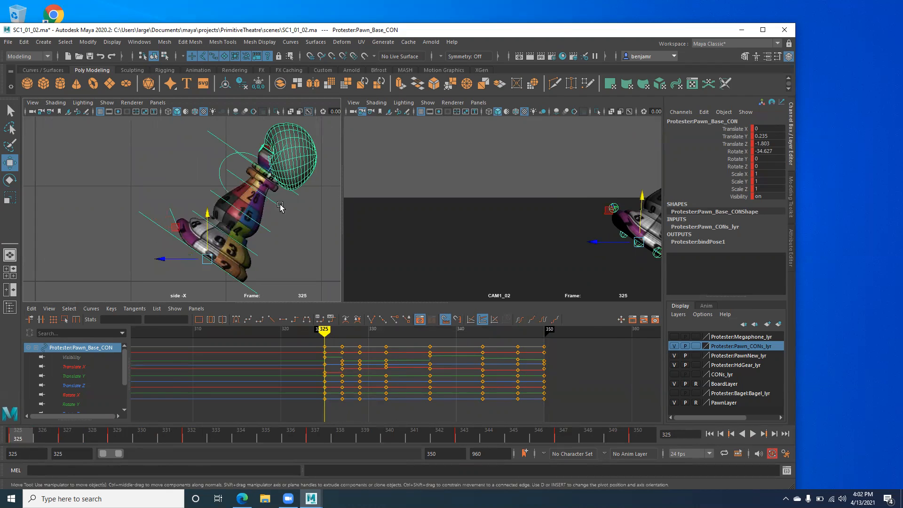
Step: Select Pawn_Waist_CON and rotate it to -12.169 in X at frame 325, bending the pawn's upper body back
left_click(280, 207)
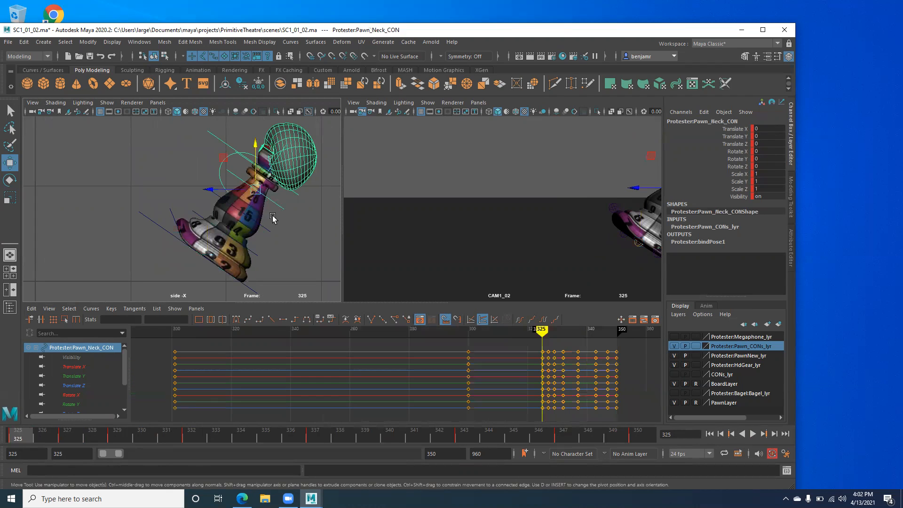
left_click(253, 254)
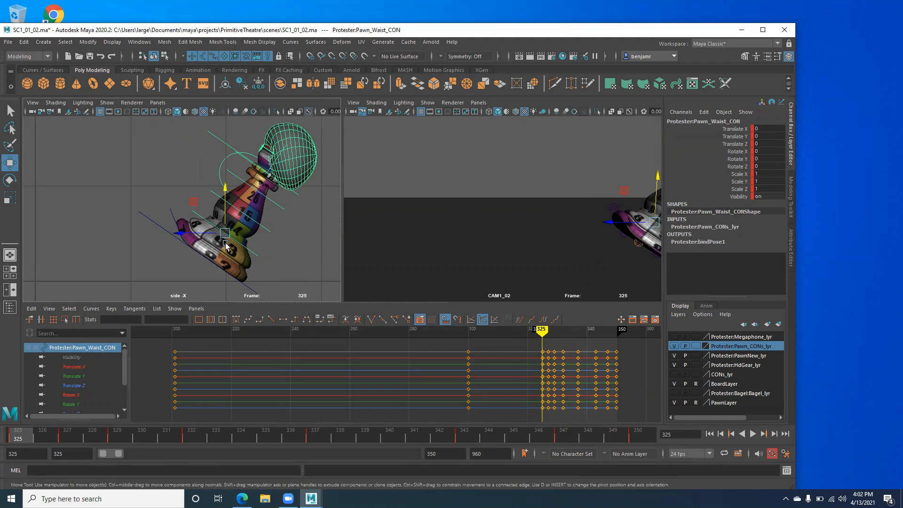
left_click(158, 229)
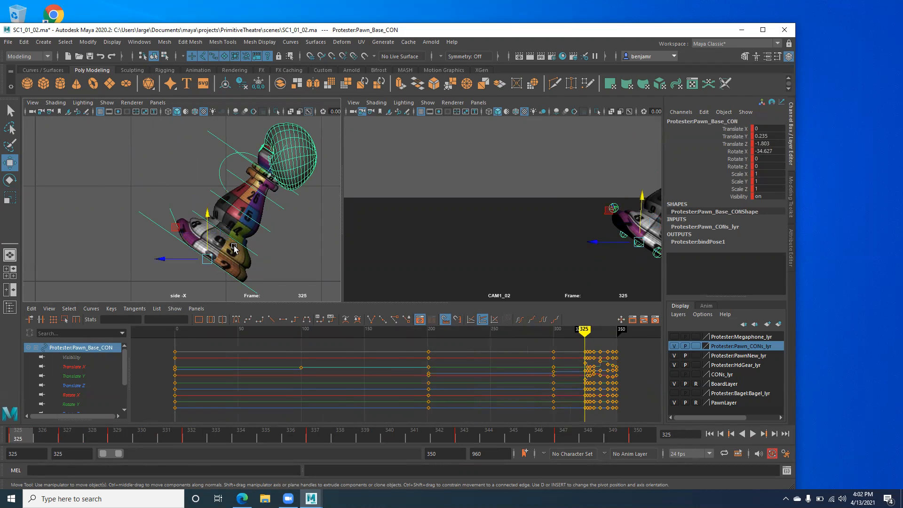
left_click(256, 258)
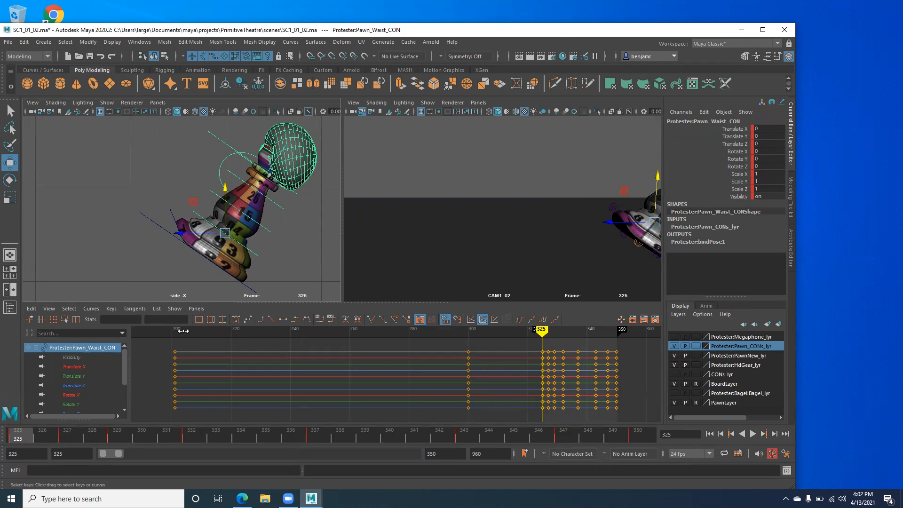
key("e")
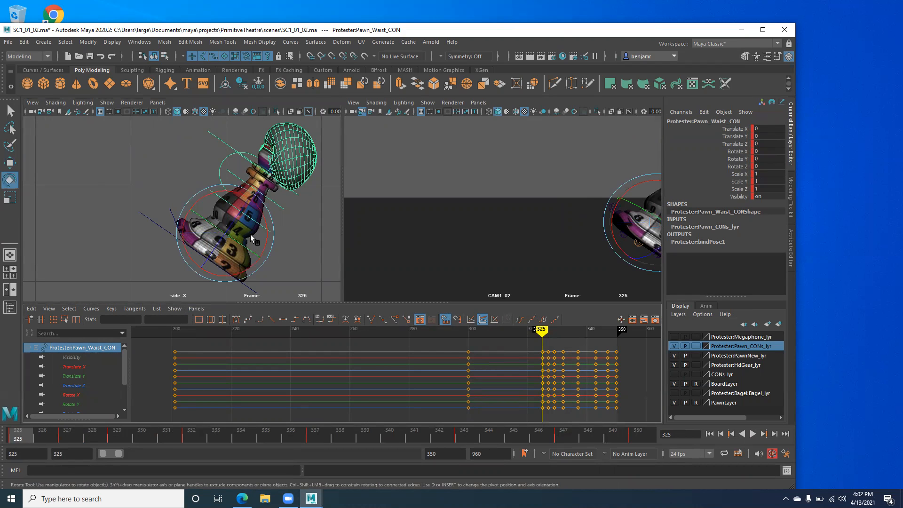
left_click_drag(266, 225, 266, 230)
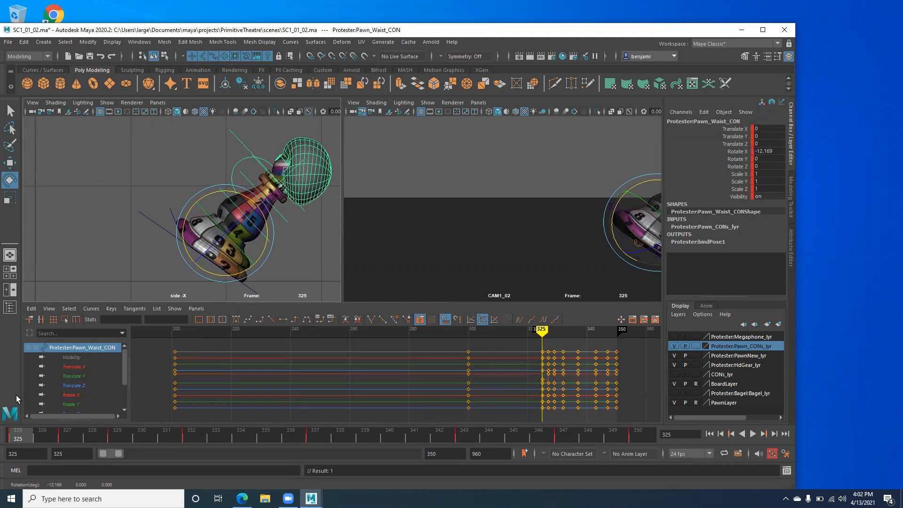
Step: Rotate Pawn_Waist_CON in X to -14.151 at frame 329 and to -15.776 at frame 332
key("alt+v")
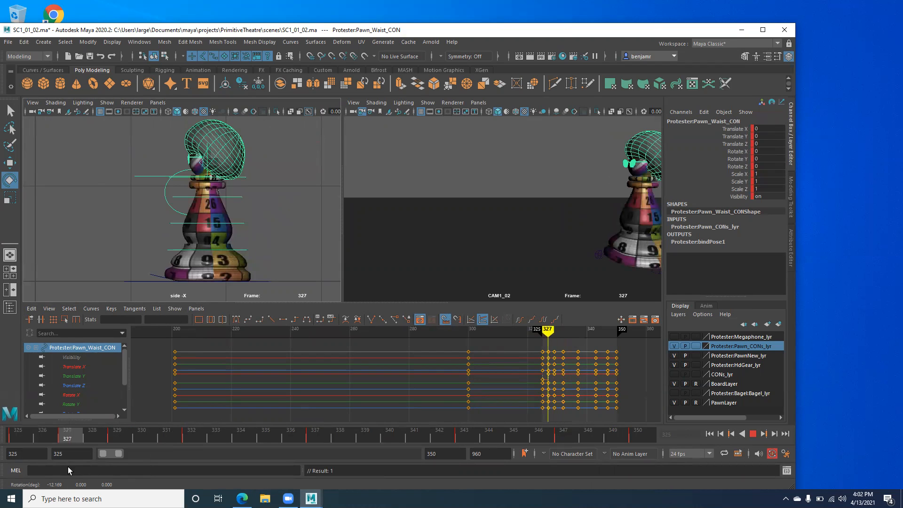
key("alt+v")
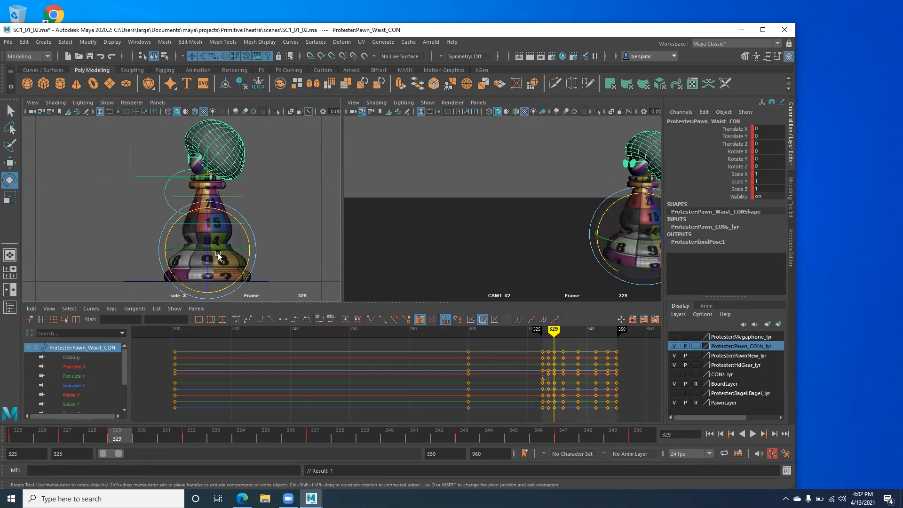
left_click_drag(239, 227, 250, 210)
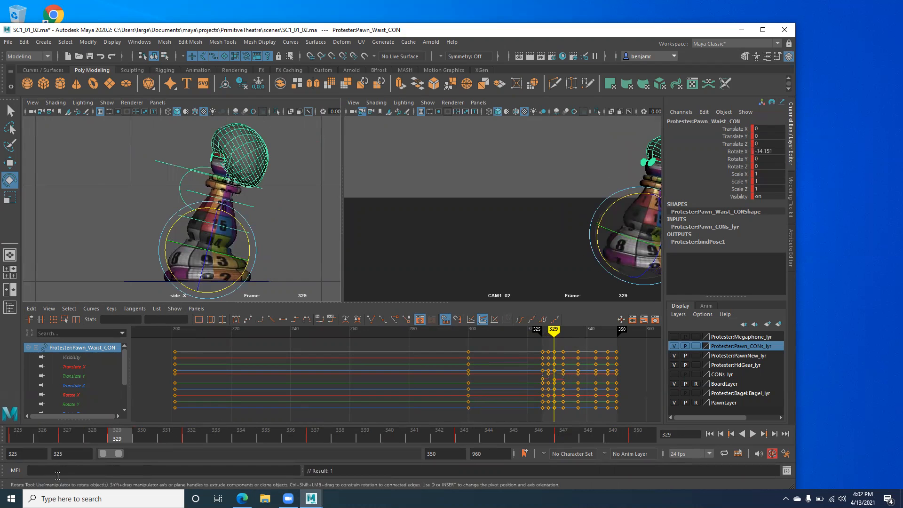
left_click_drag(135, 441, 190, 443)
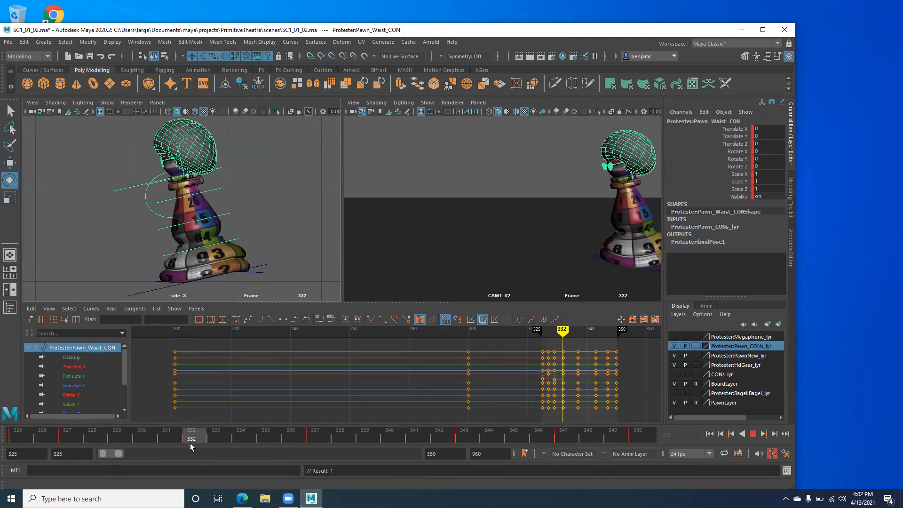
left_click_drag(225, 222, 240, 221)
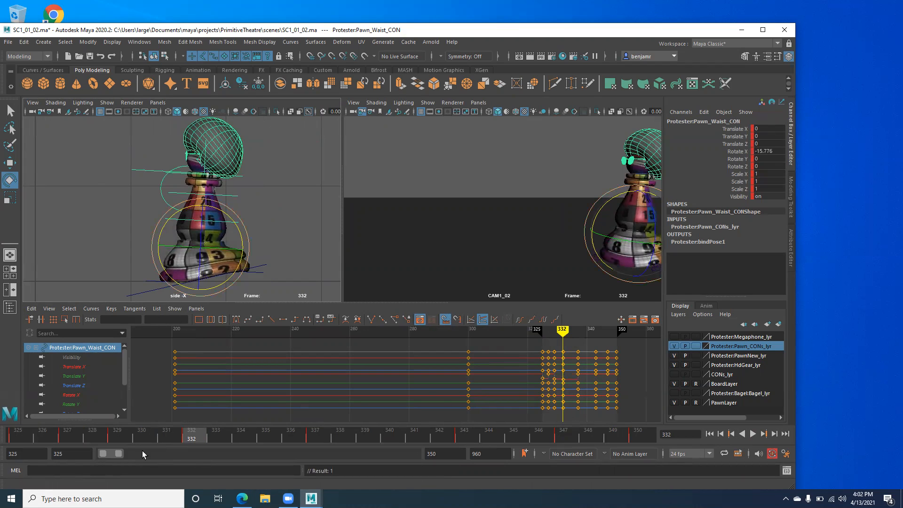
Step: Play back the waist motion, then examine Pawn_Waist_CON's keys in the graph and its poses at frames 325 and 327
key("alt+v")
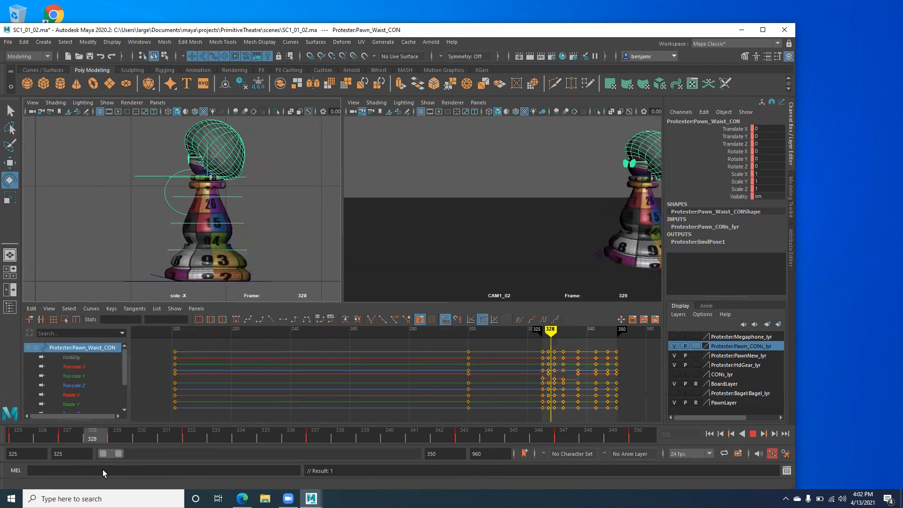
key("alt+v")
middle_click_drag(394, 376, 332, 370, "alt")
right_click_drag(347, 389, 411, 376, "alt")
middle_click_drag(411, 377, 230, 380, "alt")
right_click_drag(286, 388, 311, 390, "alt")
middle_click_drag(255, 373, 143, 376, "alt")
right_click_drag(336, 376, 304, 377, "alt")
key("alt+shift+v")
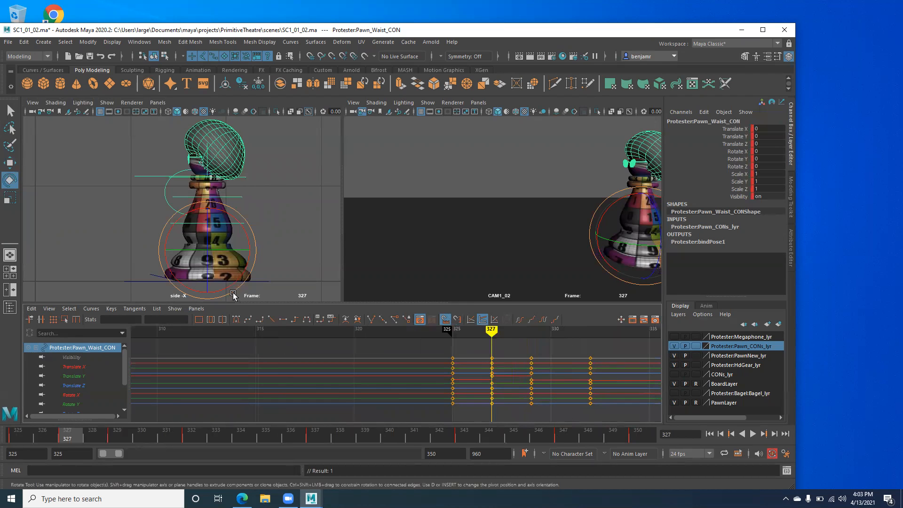
key("period")
key("comma")
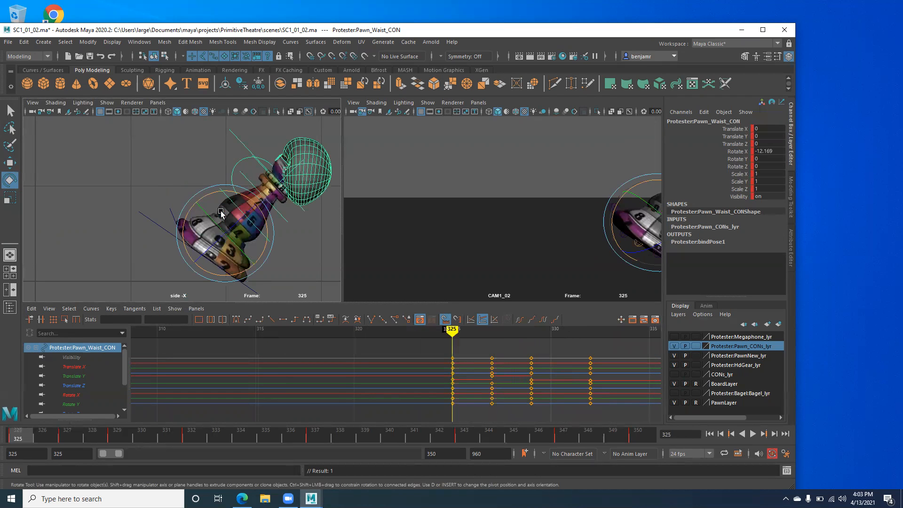
Step: Rotate Pawn_Waist_CON to -13.793 in X at frame 327 and key the pose
key("period")
middle_click_drag(232, 211, 239, 224)
key("s")
Step: Compare the poses at frames 327 and 329, and ease Pawn_Waist_CON's X rotation at frame 329 to -8.472
key("period")
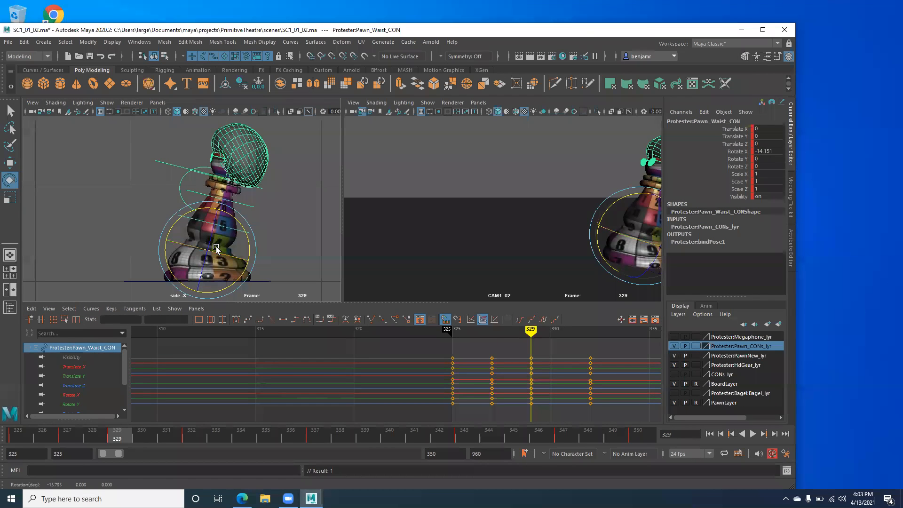
key("comma")
key("period")
key("comma")
key("period")
key("comma")
key("period")
middle_click_drag(234, 227, 235, 222)
key("comma")
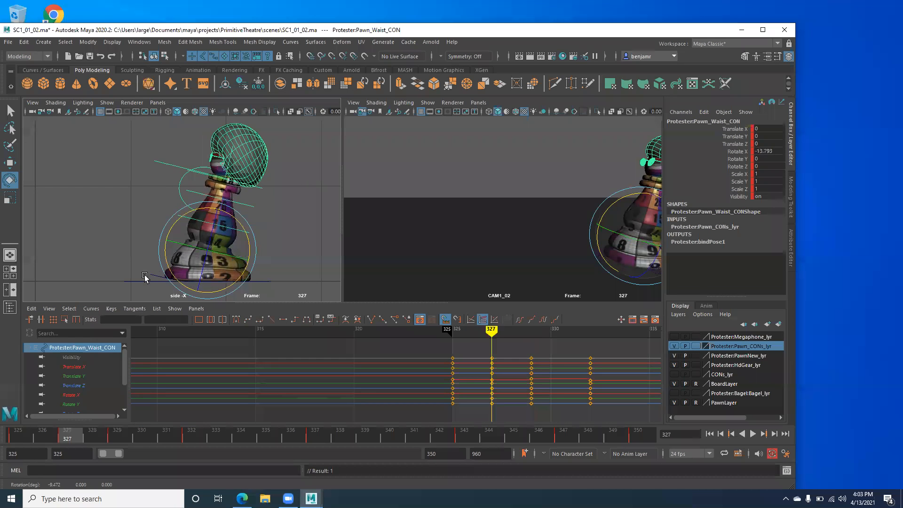
Step: Rotate Pawn_Waist_CON in X to 0.6 at frame 332 and to 16.449 at frame 337
key("comma")
mouse_move(25, 441)
left_mouse_down()
mouse_move(174, 442)
mouse_move(72, 448)
mouse_move(138, 454)
mouse_move(242, 451)
mouse_move(146, 448)
mouse_move(240, 448)
mouse_move(182, 434)
mouse_move(200, 436)
left_mouse_up()
left_click_drag(162, 234, 156, 243)
middle_click_drag(382, 371, 240, 370, "alt")
key("alt+v")
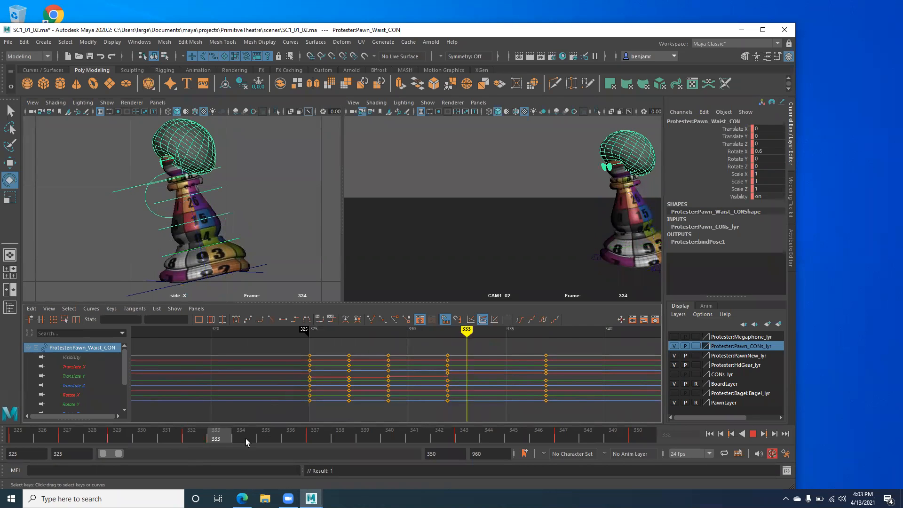
left_click(301, 435)
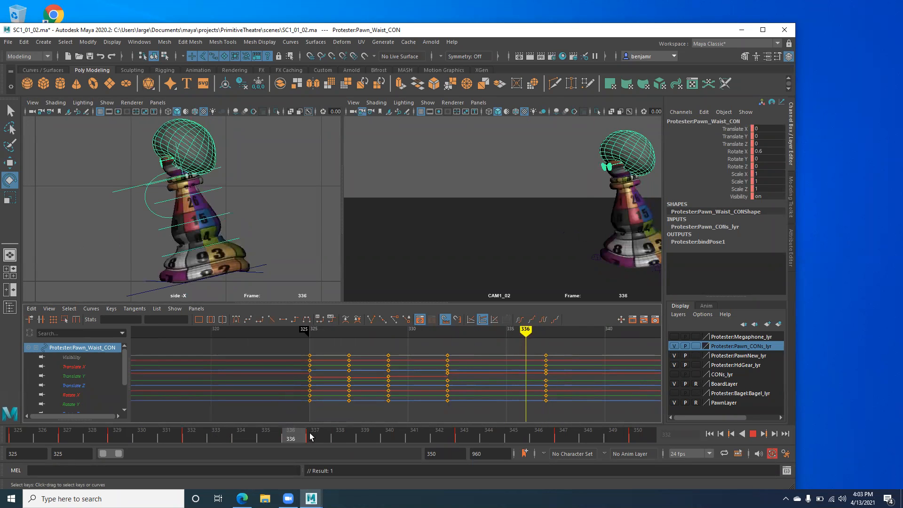
left_click_drag(125, 207, 99, 255)
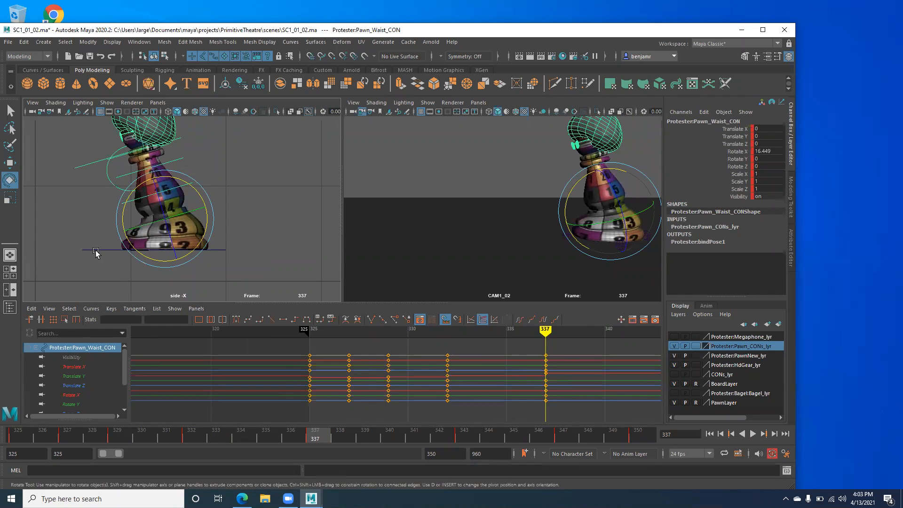
Step: Select Pawn_Base_CON and rotate it to -4.36 in X at frame 337
left_click(95, 252)
left_click_drag(124, 242, 124, 241)
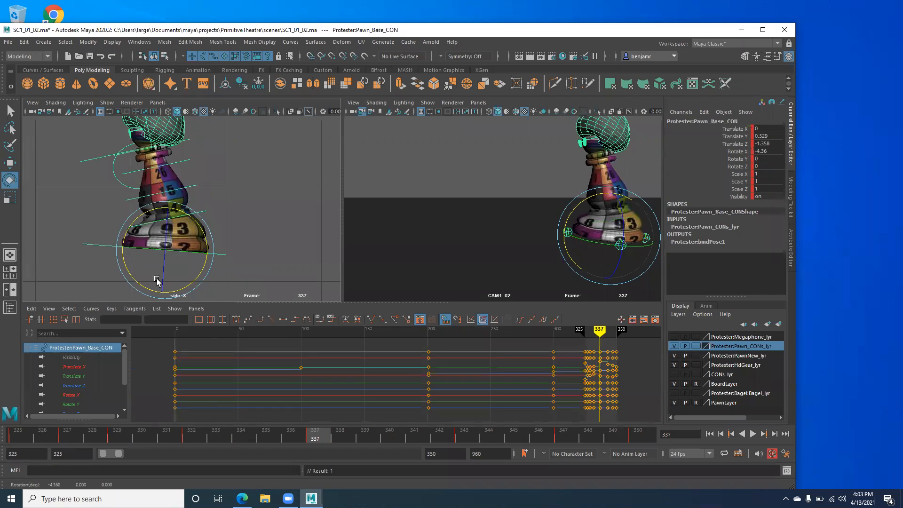
middle_click_drag(386, 362, 268, 360, "alt")
right_click_drag(367, 379, 406, 383, "alt+shift")
middle_click_drag(405, 383, 363, 374, "alt")
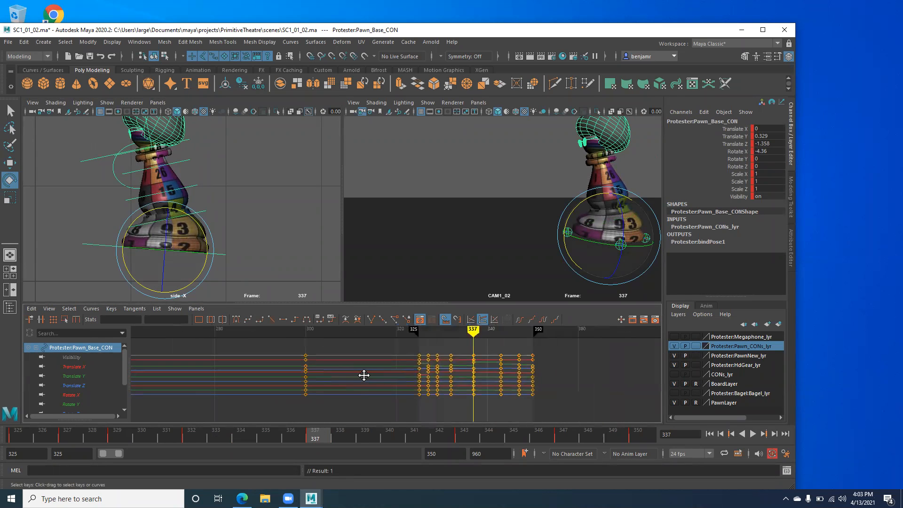
Step: Try rotating Pawn_Base_CON closer to upright at frame 343, and undo the rotation
key("alt+v")
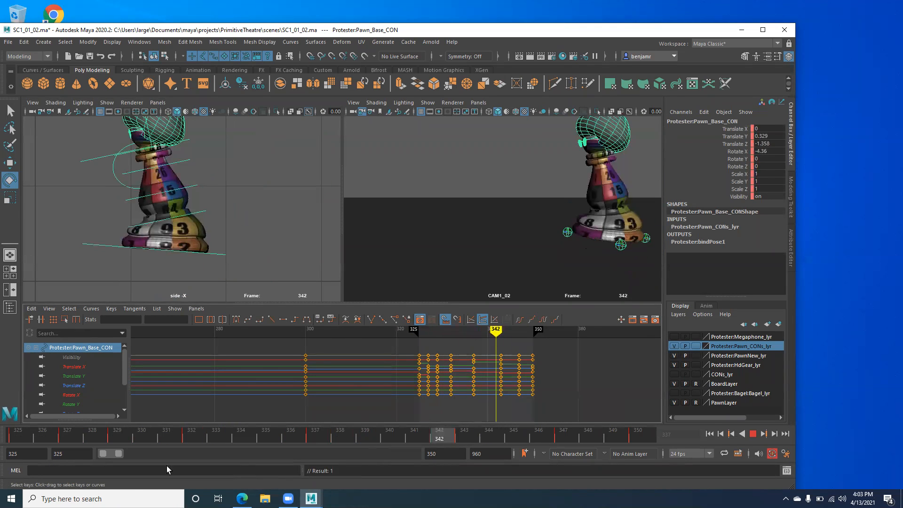
mouse_move(464, 437)
left_mouse_down()
mouse_move(291, 460)
mouse_move(388, 454)
mouse_move(322, 471)
mouse_move(456, 439)
left_mouse_up()
key("e")
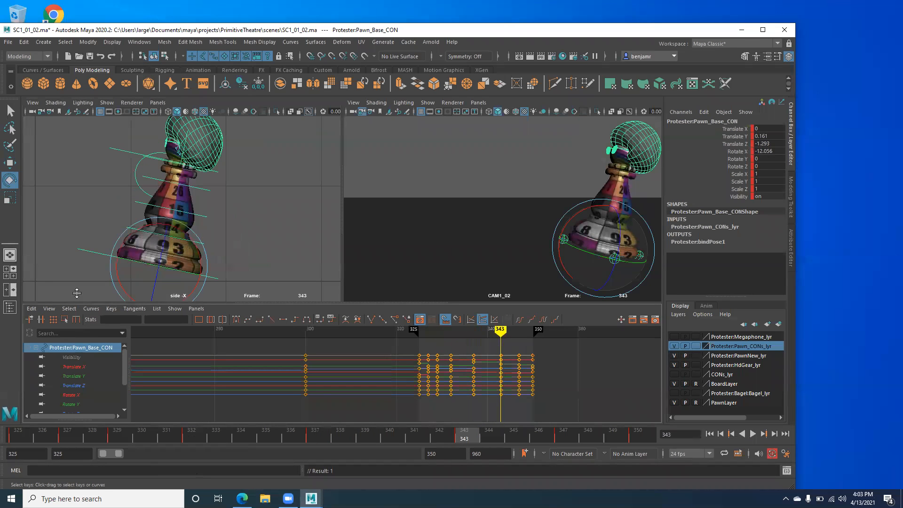
left_click_drag(129, 239, 125, 238)
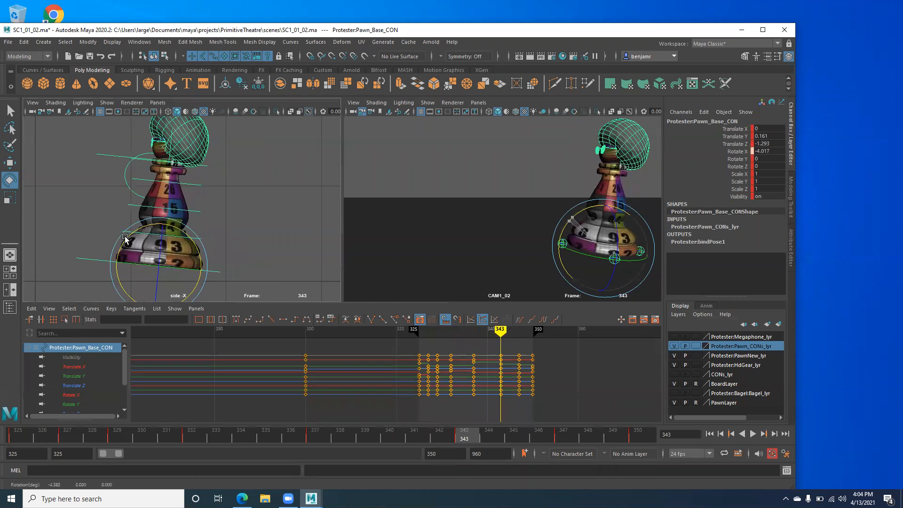
key("ctrl+z")
Step: Select Pawn_Waist_CON and rotate it in X to 21.632 at frame 343 and to 15.36 at frame 347
left_click(122, 229)
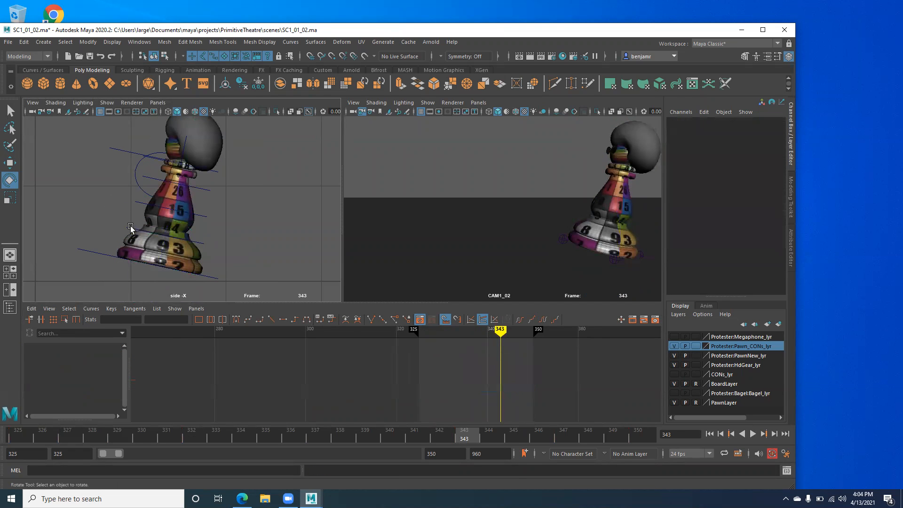
left_click(130, 229)
left_click_drag(135, 210, 115, 229)
key(".")
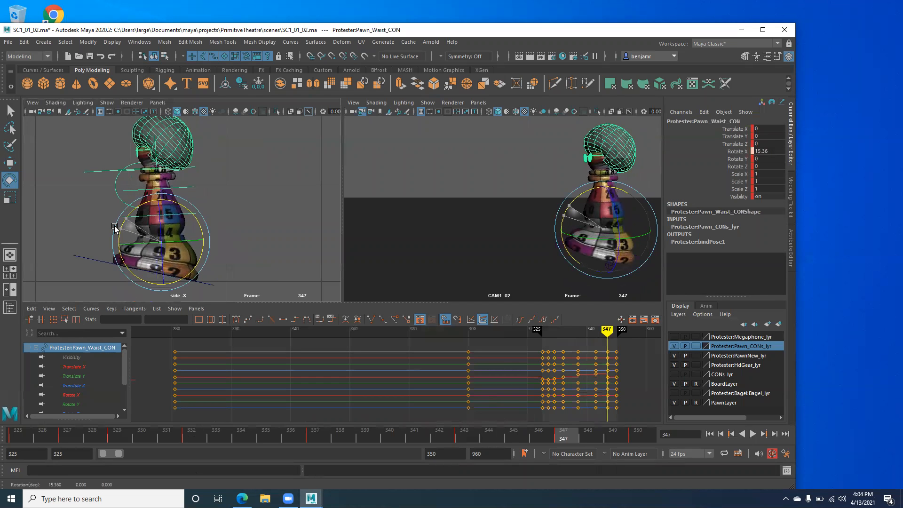
Step: Step back through the keyed waist poses to frame 325 and play the hop to review the bending
key("comma")
key("comma")
key("comma")
key("comma")
key("comma")
key("comma")
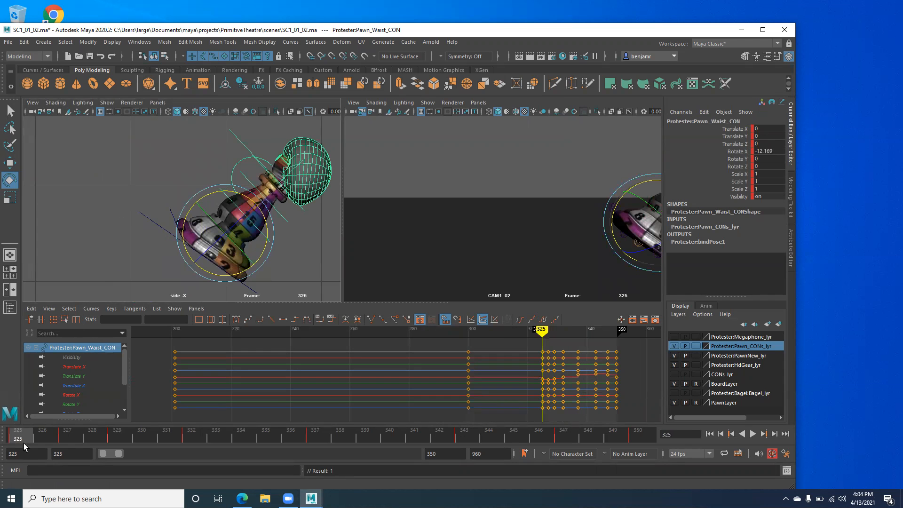
key("alt+v")
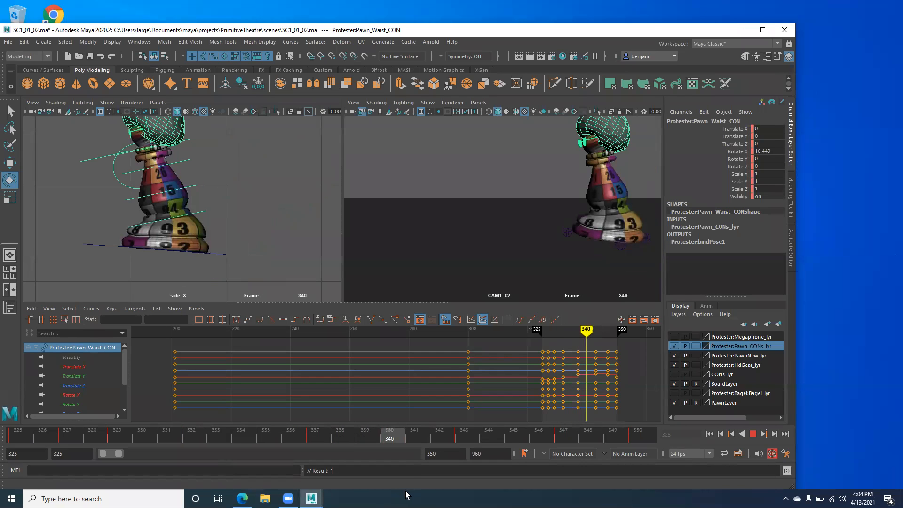
key("Escape")
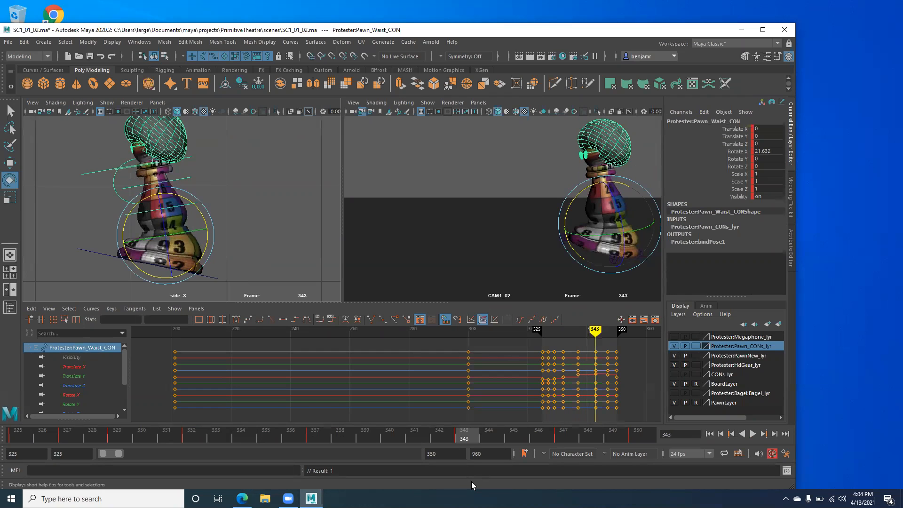
Step: Rotate Pawn_Waist_CON in X to -8.604 at frame 347 and to -16.977 at frame 350
left_click_drag(193, 201, 198, 221)
key(".")
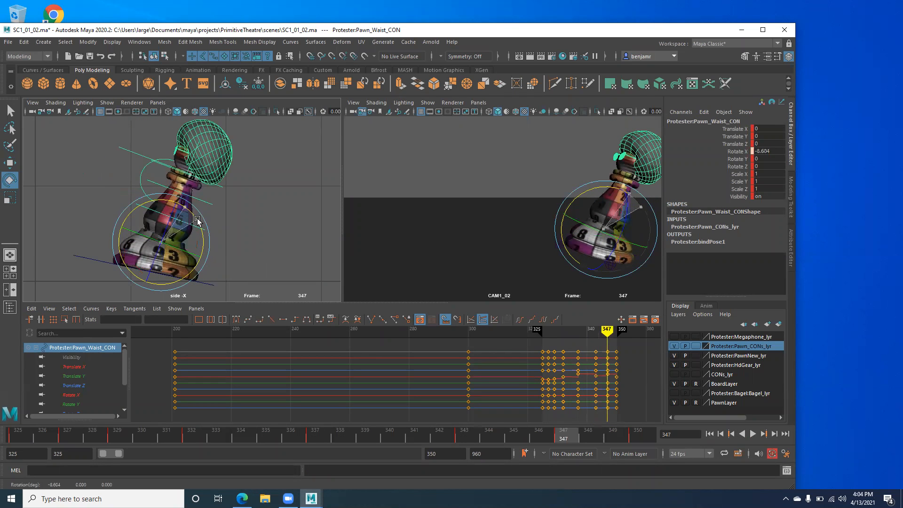
key(".")
left_click_drag(152, 217, 159, 227)
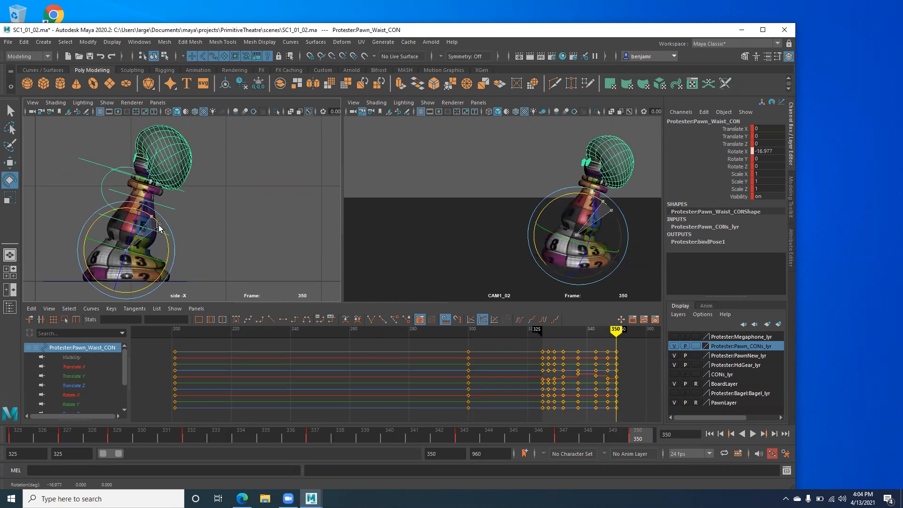
Step: Play back the hop to review the waist's follow-through, and check the poses at frames 350 and 325
key("alt+v")
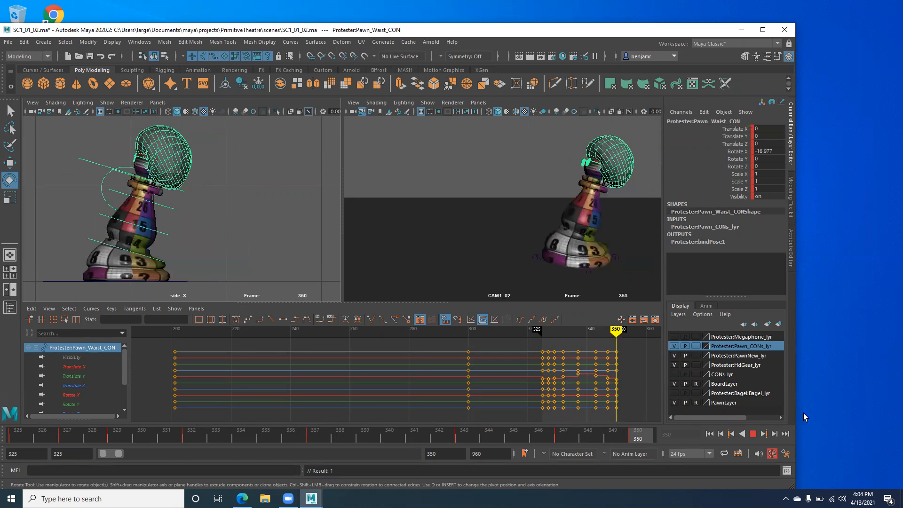
left_click(753, 433)
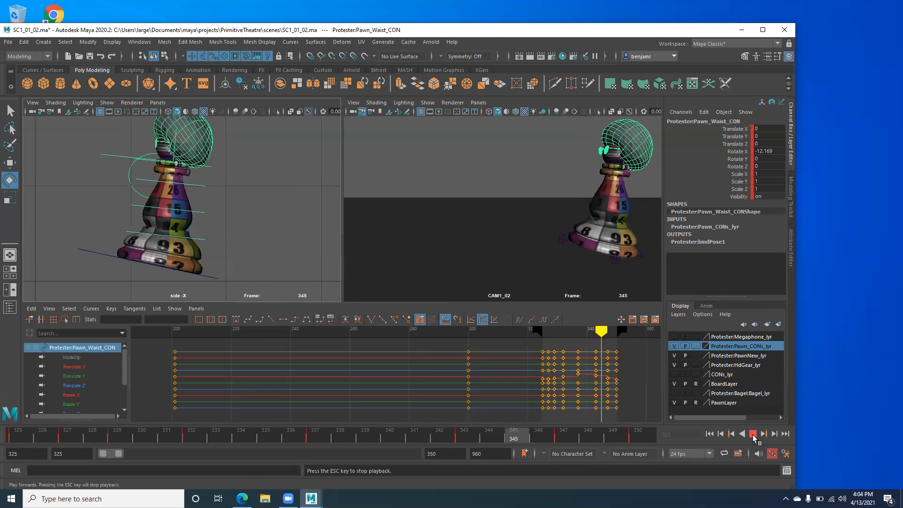
left_click(753, 434)
left_click_drag(634, 439, 637, 441)
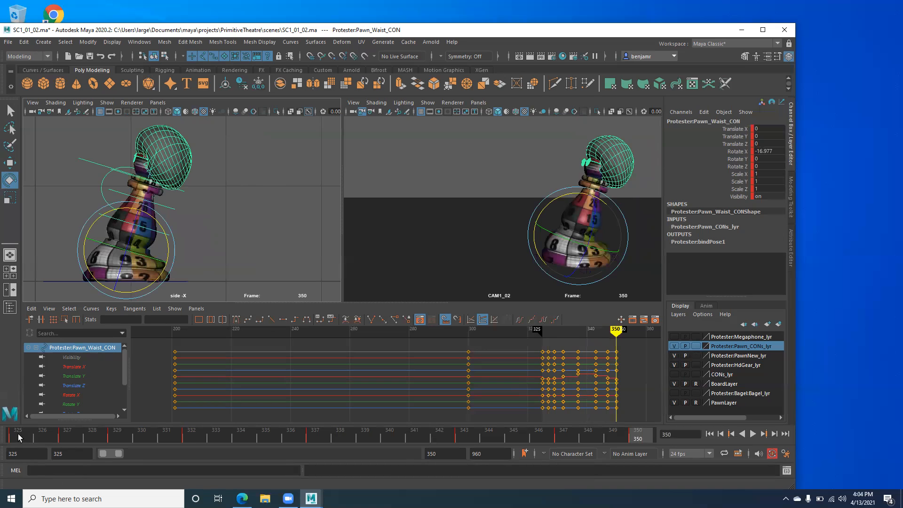
left_click(7, 439)
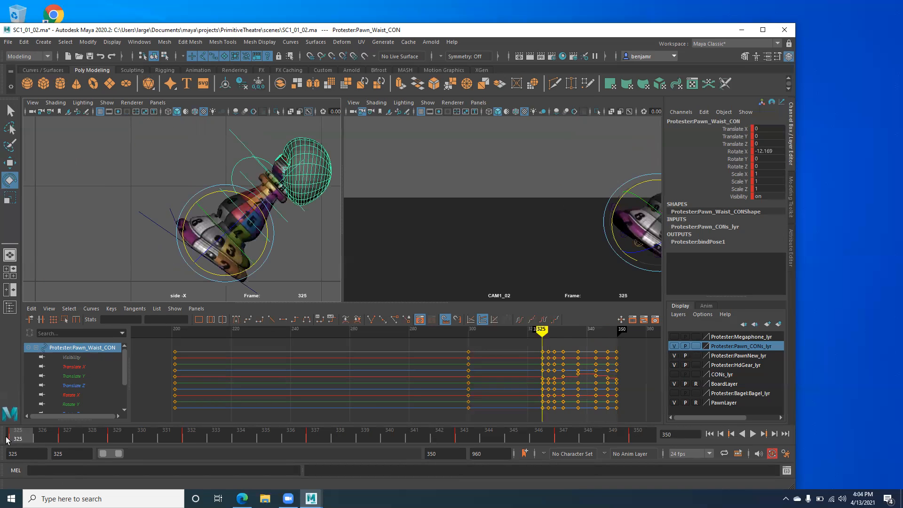
Step: Play back the hop to review the waist bending, select Pawn_Chest_CON at frame 334, and replay from frame 325
left_click(637, 439)
key("alt+v")
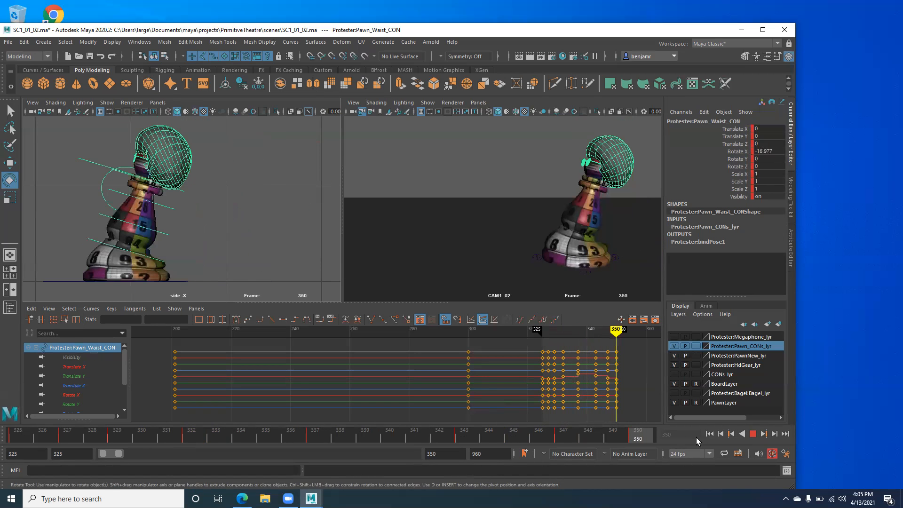
key("alt+v")
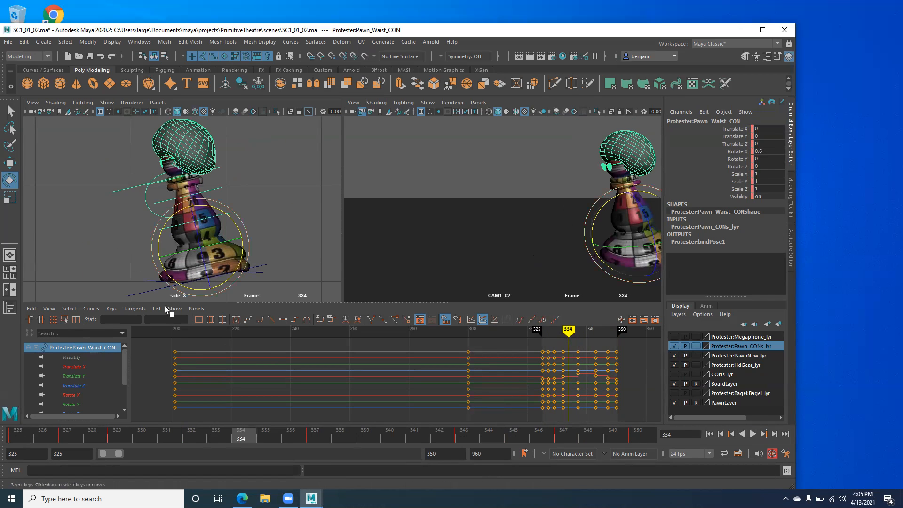
left_click(134, 234)
left_click(160, 233)
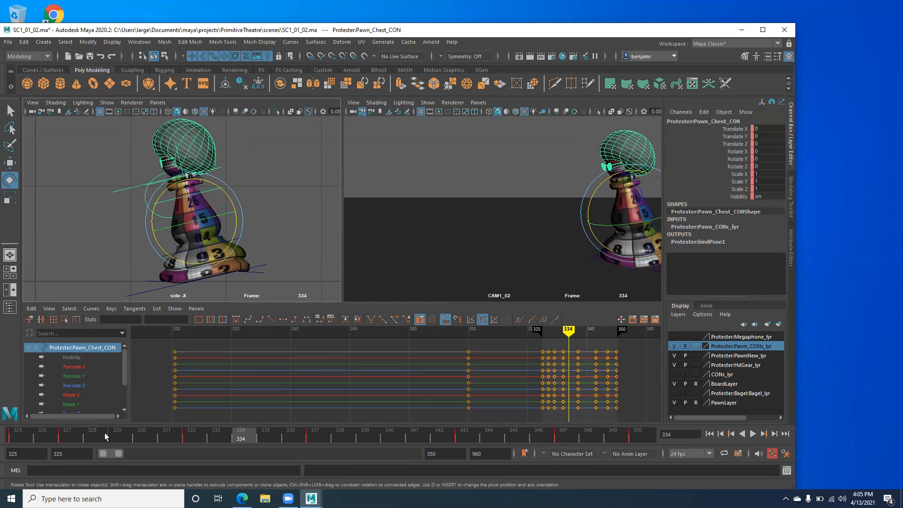
key("alt+shift+v")
key("alt+v")
key("alt+v")
Step: Compare the Pawn_Waist_CON and Pawn_Chest_CON controls at frame 325 and examine the chest's keyed poses at frames 325 and 327
left_click(179, 193)
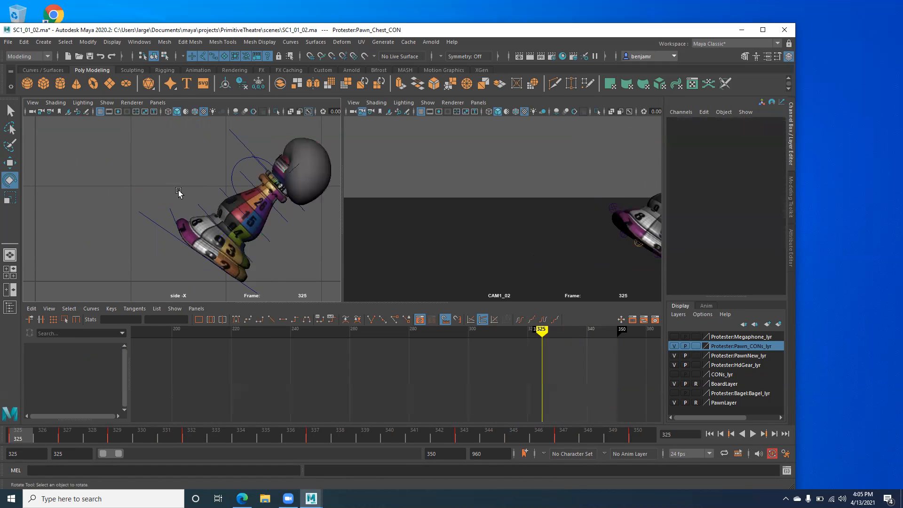
left_click(201, 206)
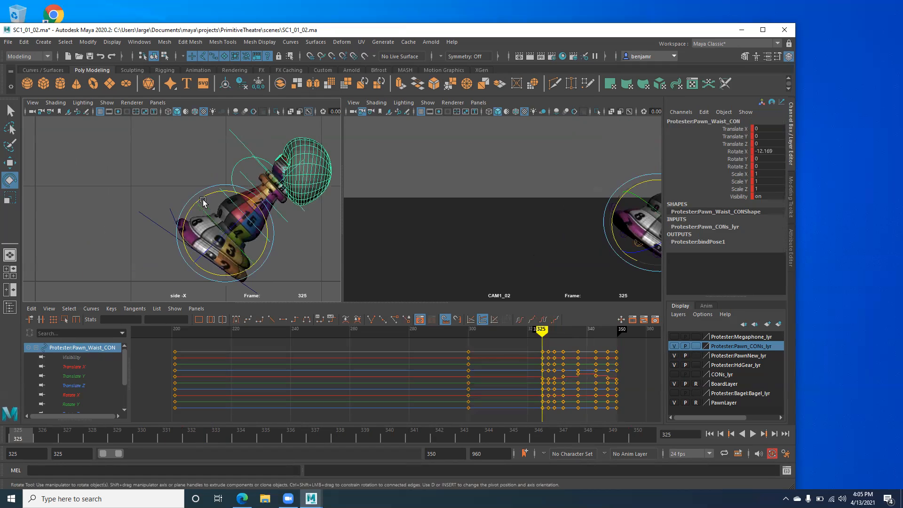
left_click(196, 178)
left_click(223, 191)
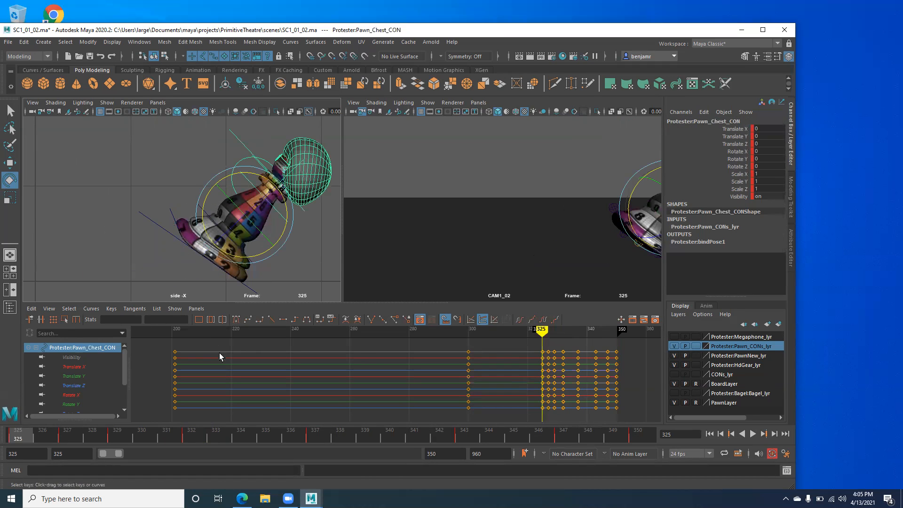
middle_click_drag(241, 356, 221, 360, "alt")
right_click_drag(298, 372, 330, 377, "alt")
middle_click_drag(329, 376, 226, 375, "alt")
key("period")
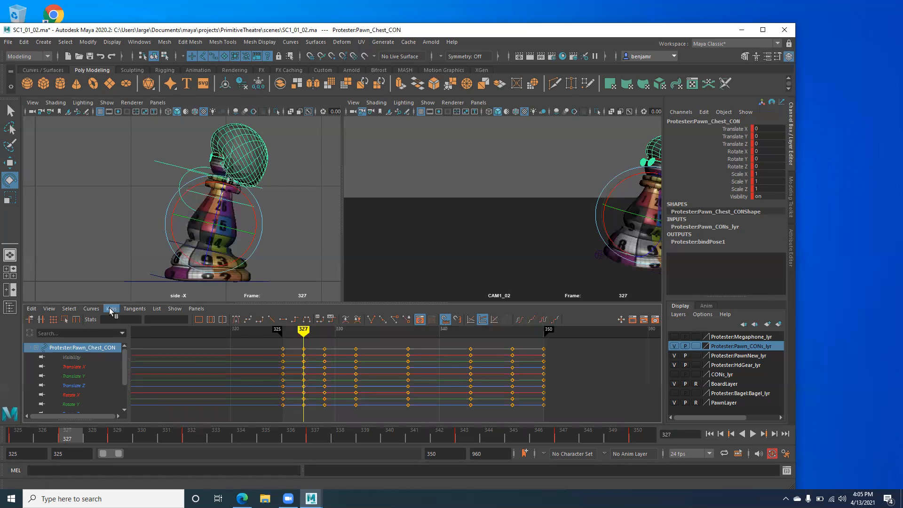
key("comma")
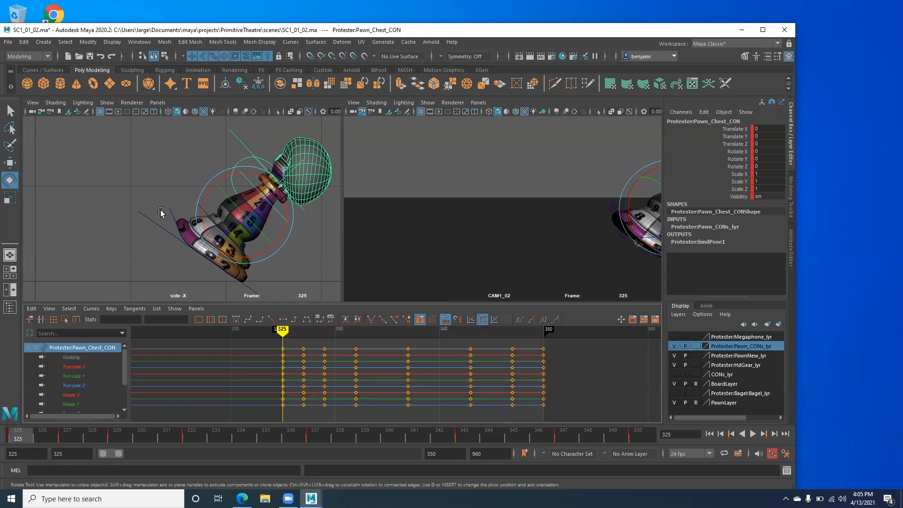
Step: Rotate Pawn_Chest_CON in X to -9.853 at frame 325
left_click(193, 201)
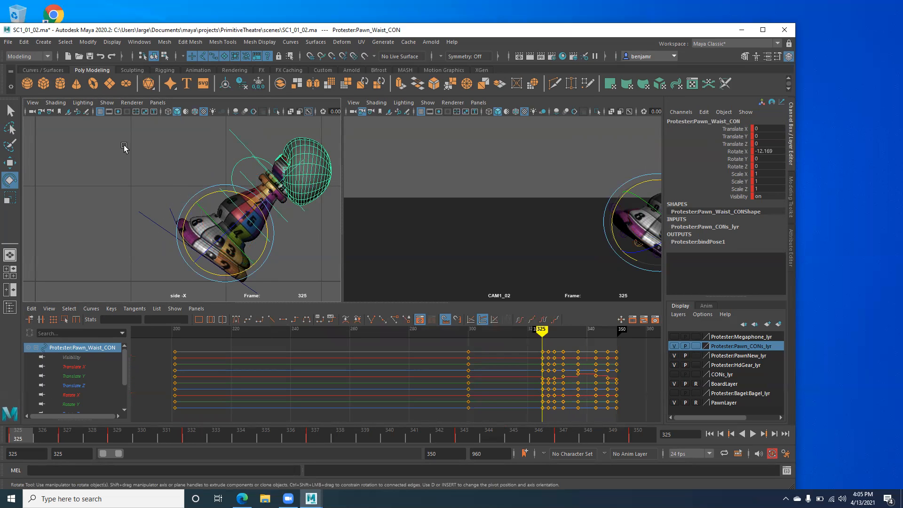
left_click(184, 189)
left_click(221, 190)
left_click_drag(205, 195, 206, 187)
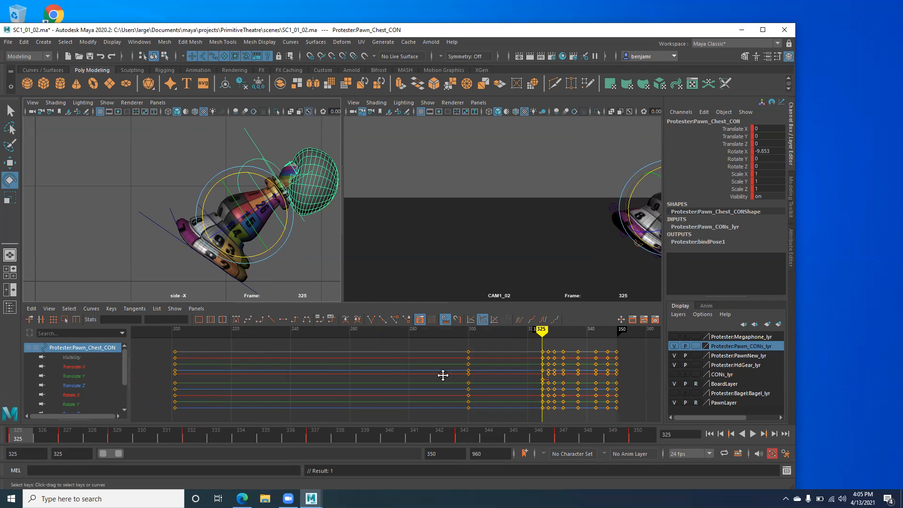
Step: Enlarge the Graph Editor and isolate Pawn_Chest_CON's Rotate X curve around frames 325 to 350
middle_click_drag(443, 376, 298, 375, "alt")
right_click_drag(394, 384, 383, 378, "alt")
middle_click_drag(370, 382, 357, 365, "alt")
right_click_drag(360, 366, 374, 373, "alt")
middle_click_drag(301, 376, 306, 391, "alt")
right_click_drag(340, 389, 305, 388, "alt")
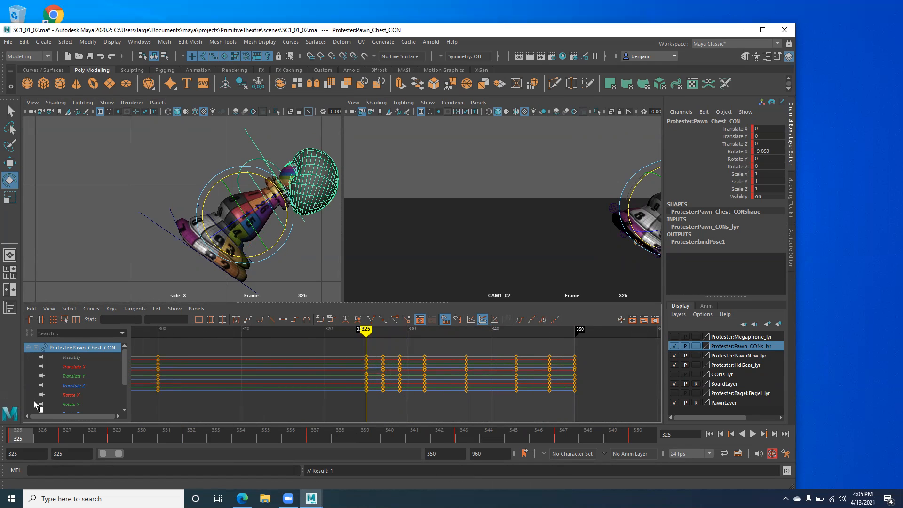
left_click_drag(97, 282, 97, 277)
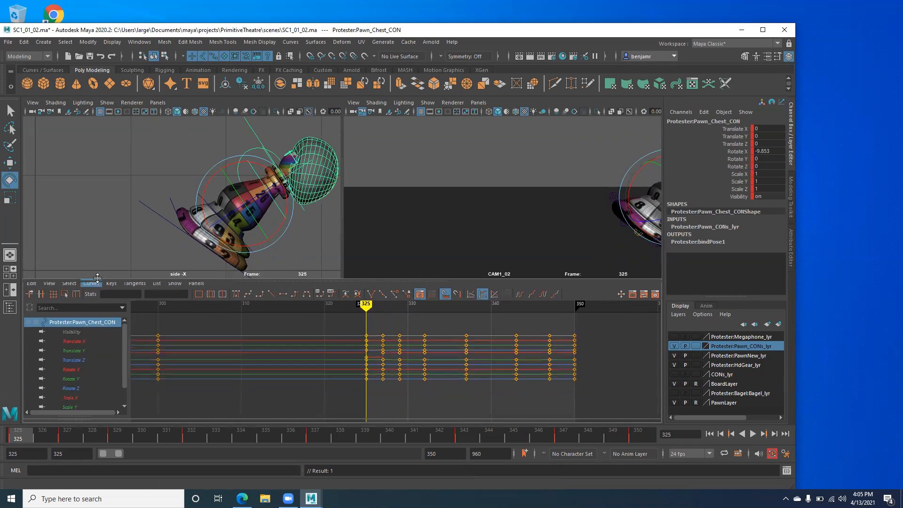
left_click(70, 369)
right_click_drag(389, 380, 412, 374, "alt+shift")
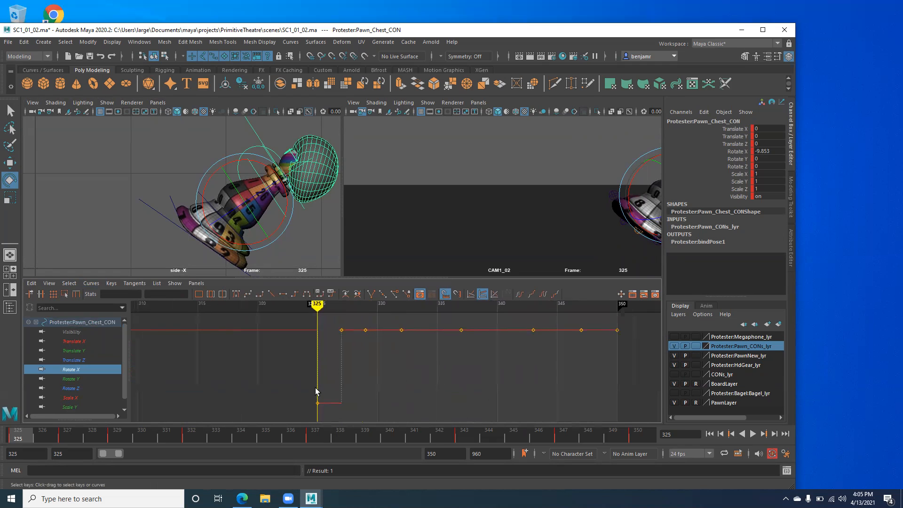
Step: Play the hop and step through the keyed chest poses at frames 325 to 337 and at frame 347
key("alt+v")
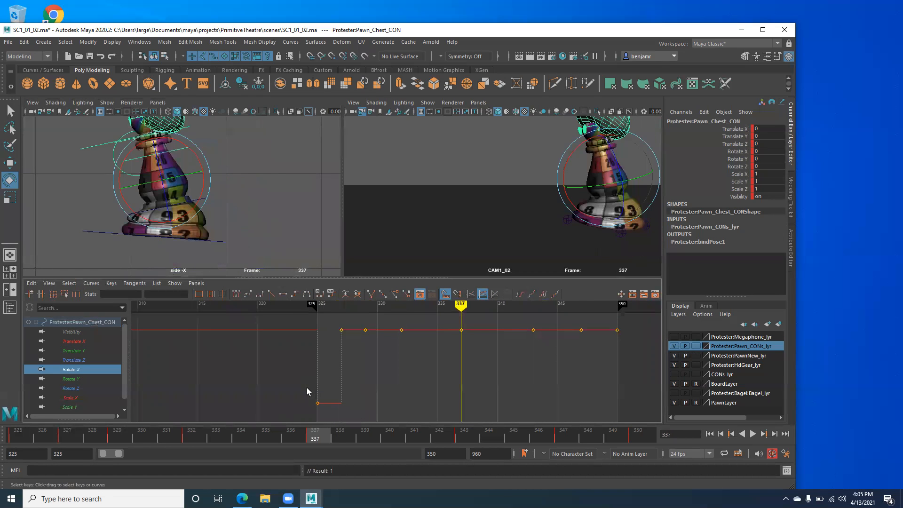
key("comma")
key("comma")
key("comma")
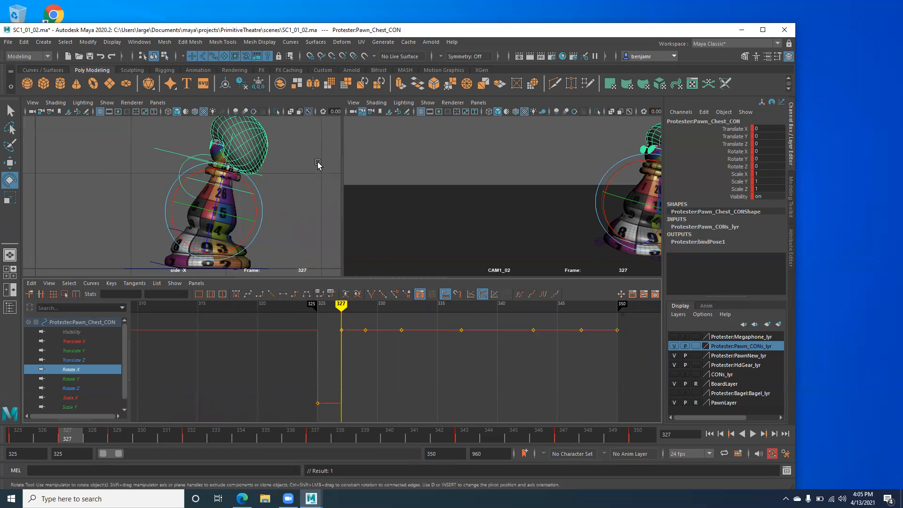
key(".")
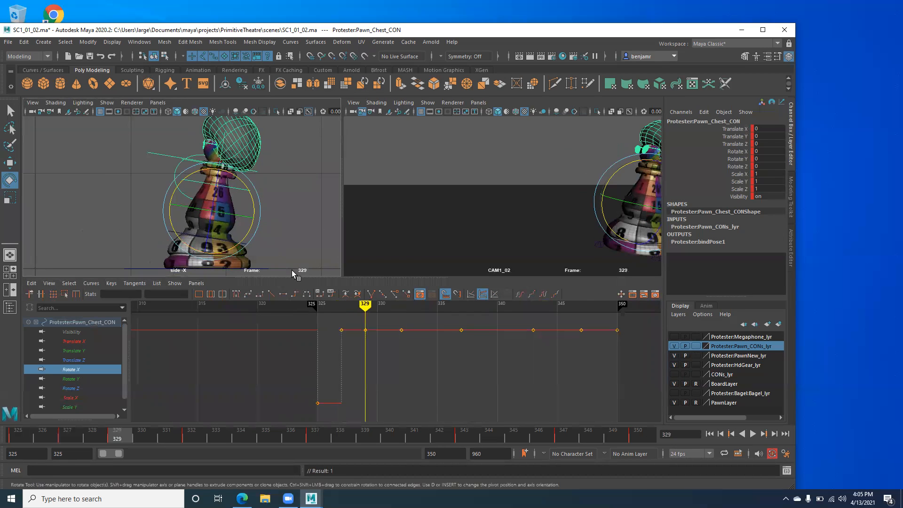
key(".")
key(".")
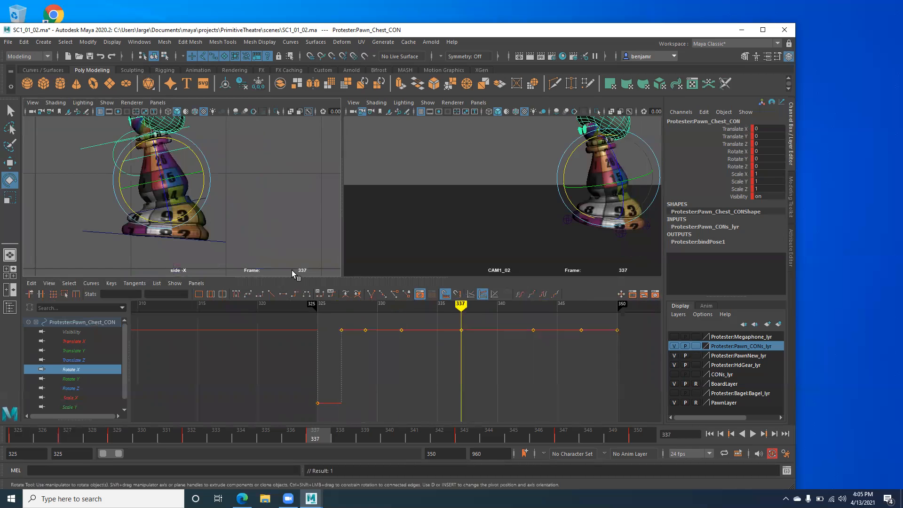
key("comma")
key("comma")
key("comma")
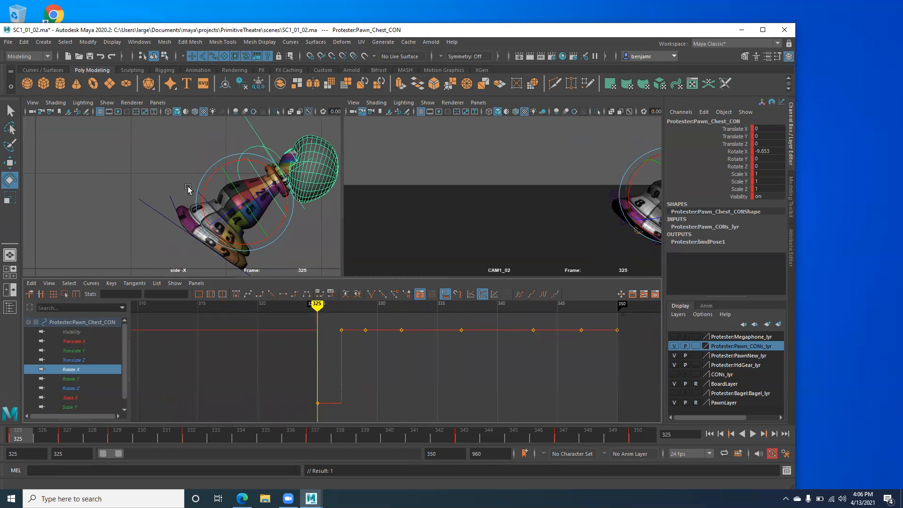
key("alt+v")
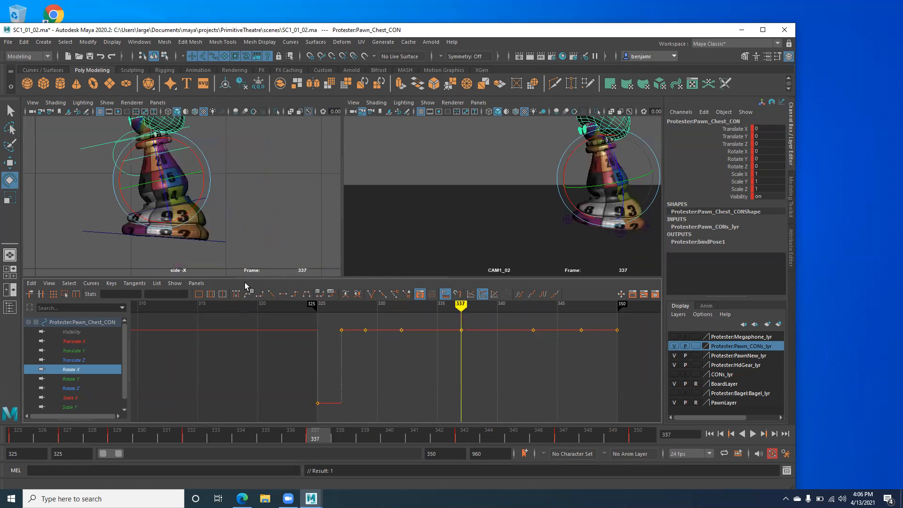
key("comma")
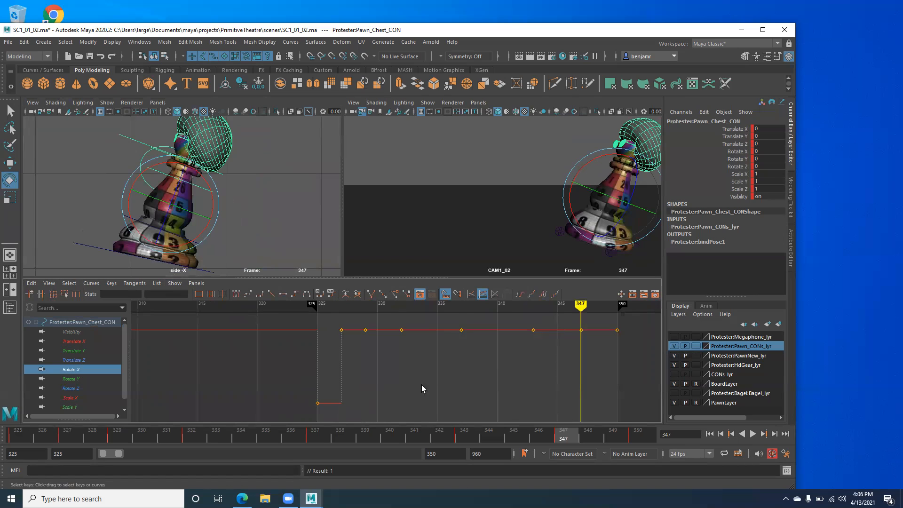
Step: Copy the chest's Rotate X value from the frame 325 key to the frame 347 key, setting it to -9.853
left_click(318, 403)
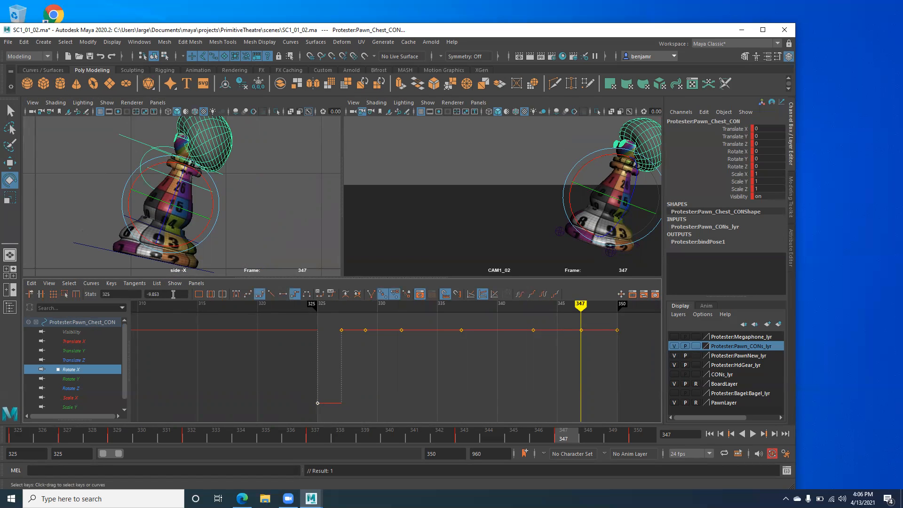
left_click_drag(173, 295, 139, 296)
key("period")
key("comma")
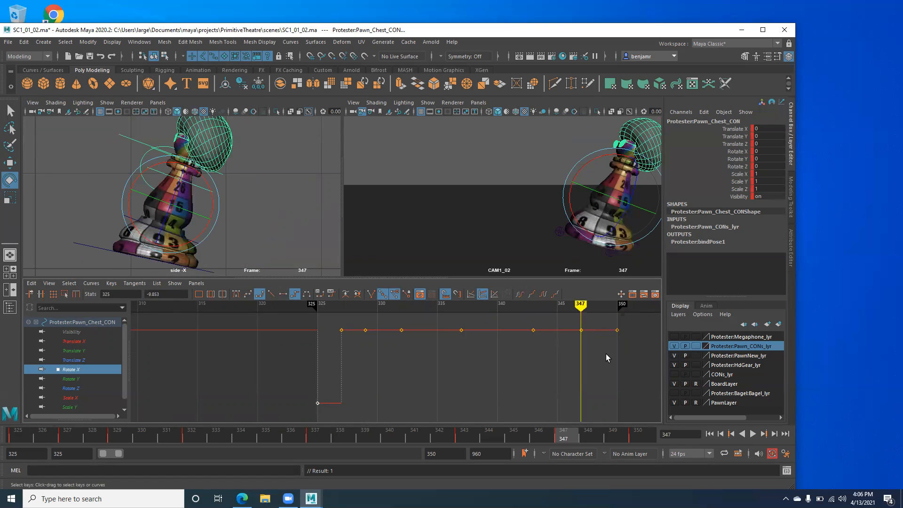
left_click_drag(605, 355, 567, 313)
left_click(162, 295)
type("-9.853")
key("Return")
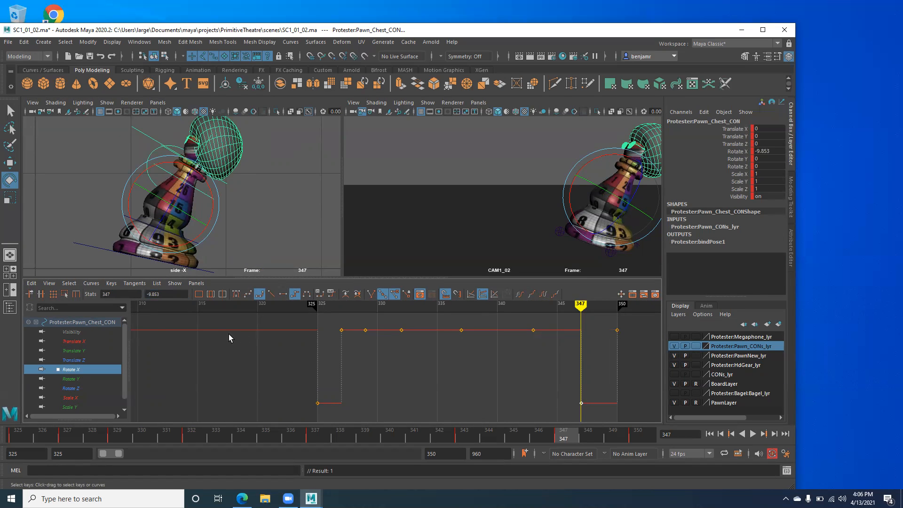
Step: Select Pawn_Waist_CON and isolate its Rotate X curve, framing the keys between frames 325 and 350
left_click(121, 215)
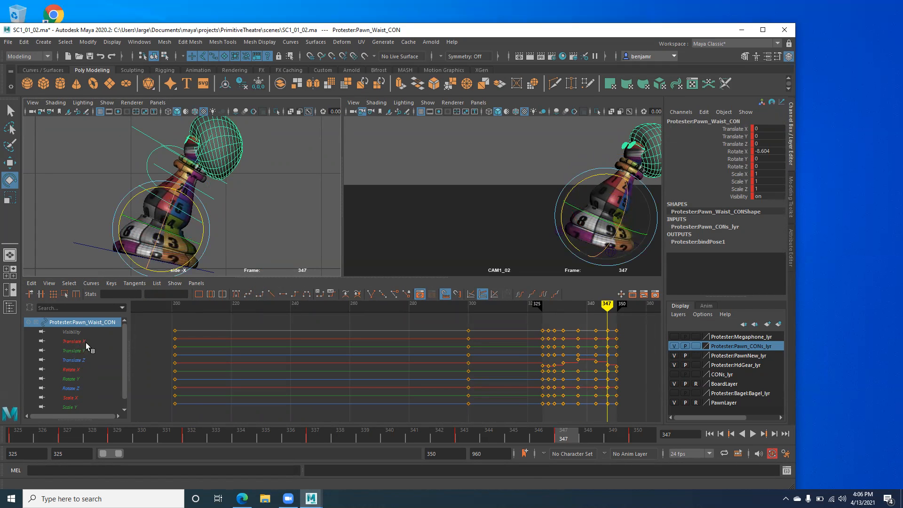
left_click(74, 370)
middle_click_drag(470, 382, 371, 362, "alt")
right_click_drag(371, 363, 441, 358, "alt+shift")
middle_click_drag(470, 345, 375, 373, "alt")
right_click_drag(376, 373, 338, 362, "alt")
middle_click_drag(338, 362, 303, 348, "alt")
right_click_drag(308, 350, 346, 357, "alt+shift")
Step: Scrub and play the hop, examining the waist's Rotate X keys from frame 327 to 350 against the motion
mouse_move(339, 441)
left_mouse_down()
mouse_move(35, 478)
mouse_move(264, 435)
left_mouse_up()
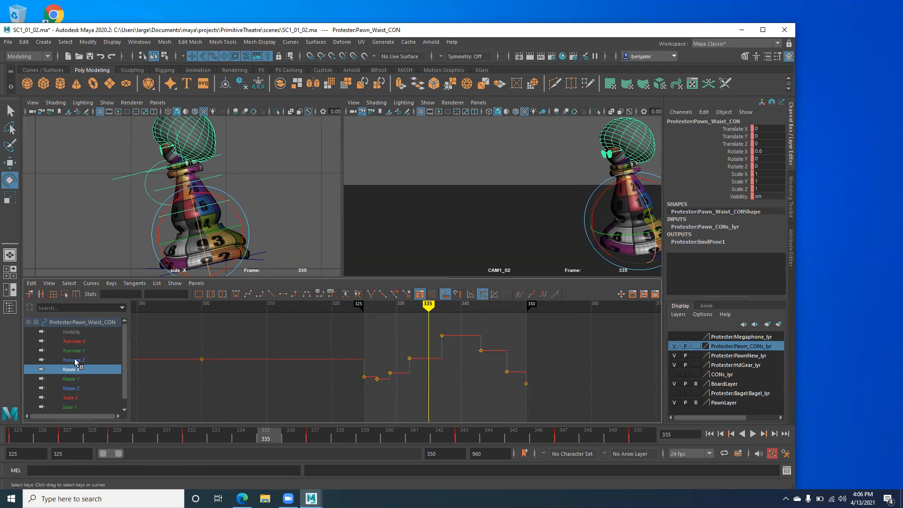
left_click(17, 436)
key("alt+v")
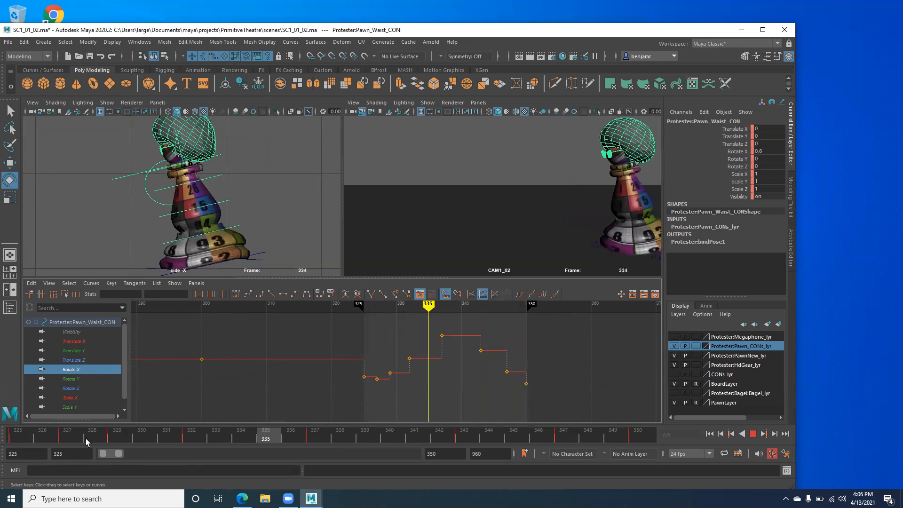
left_click(18, 437)
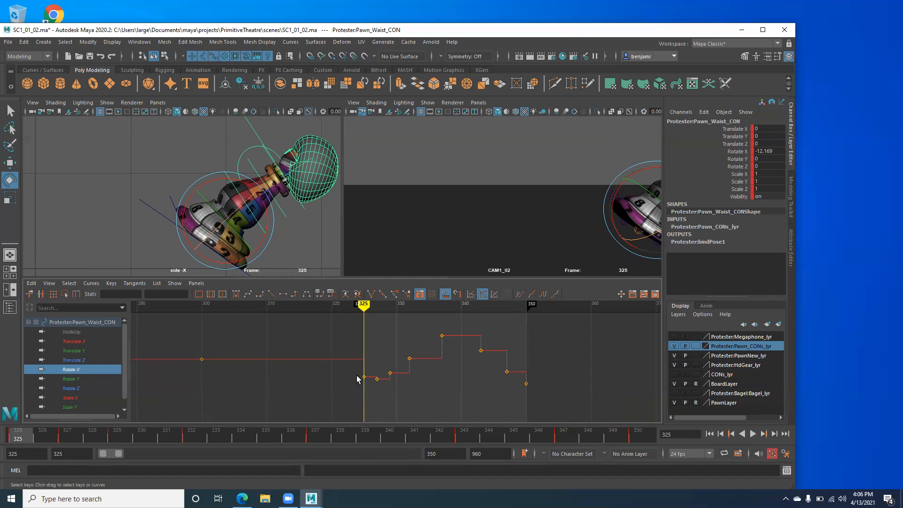
left_click_drag(366, 318, 542, 403)
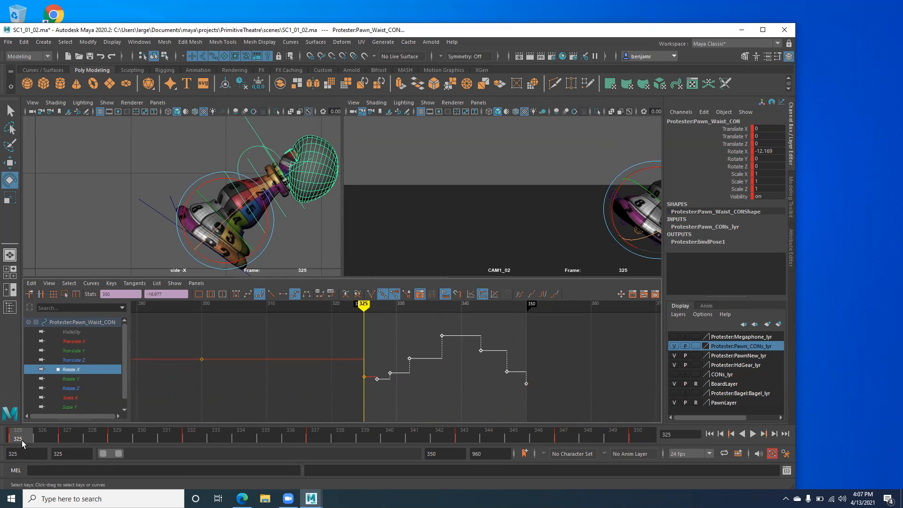
key("alt+v")
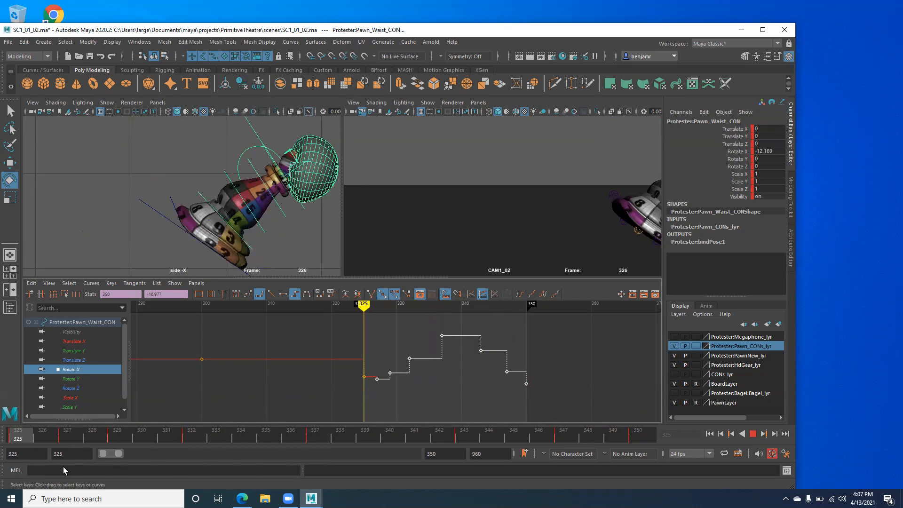
key("Escape")
Step: Select Pawn_Chest_CON and isolate its Rotate X curve, framing the keys between frames 325 and 350
left_click(155, 200)
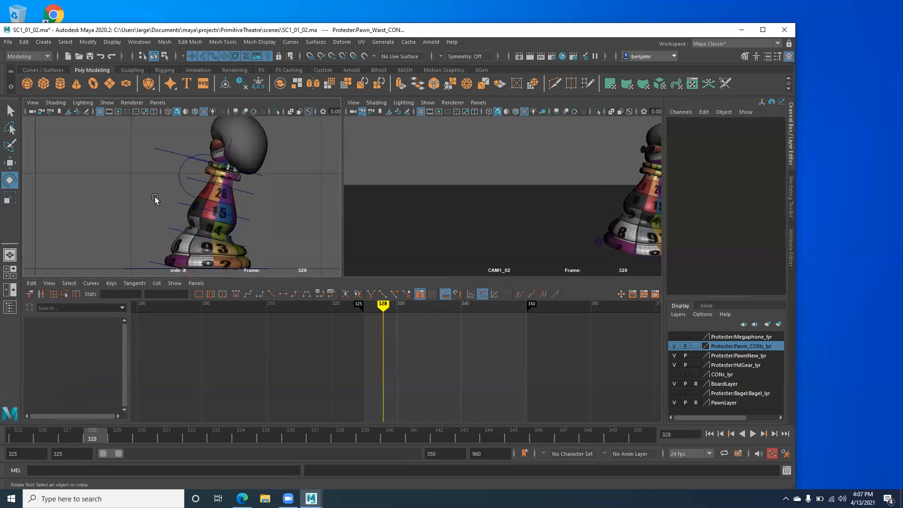
left_click(180, 203)
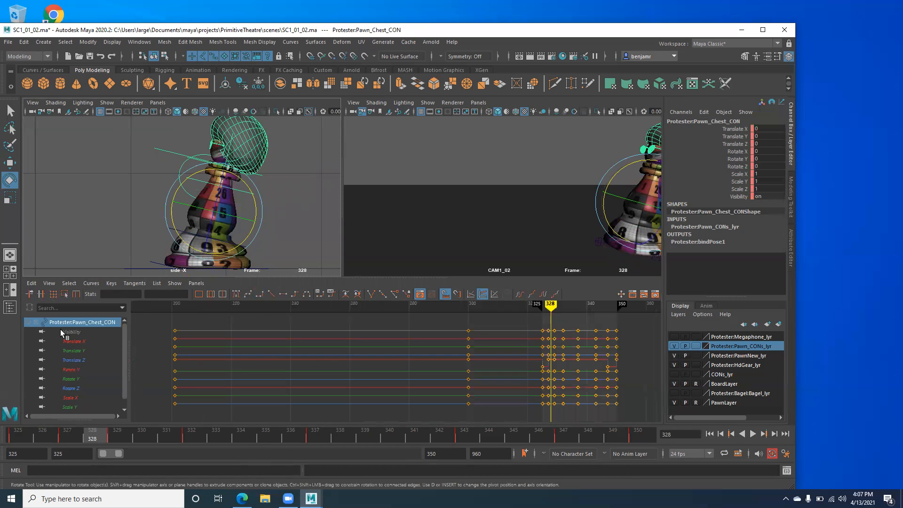
left_click(74, 370)
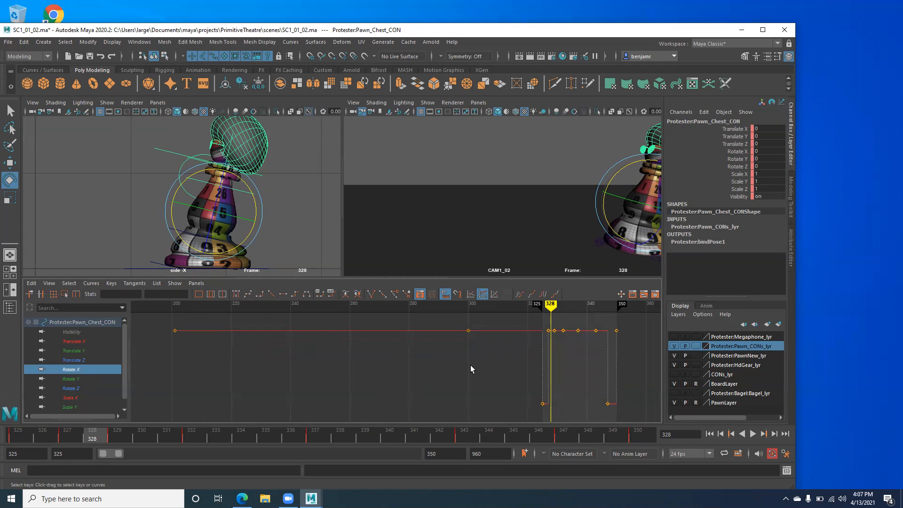
middle_click_drag(470, 366, 413, 366, "alt")
middle_click_drag(470, 399, 350, 394, "alt")
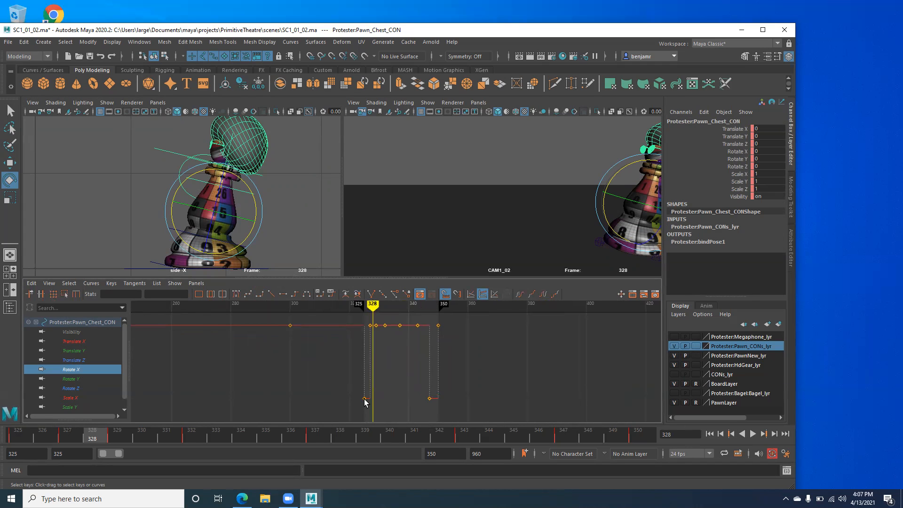
right_click_drag(343, 379, 296, 359, "alt")
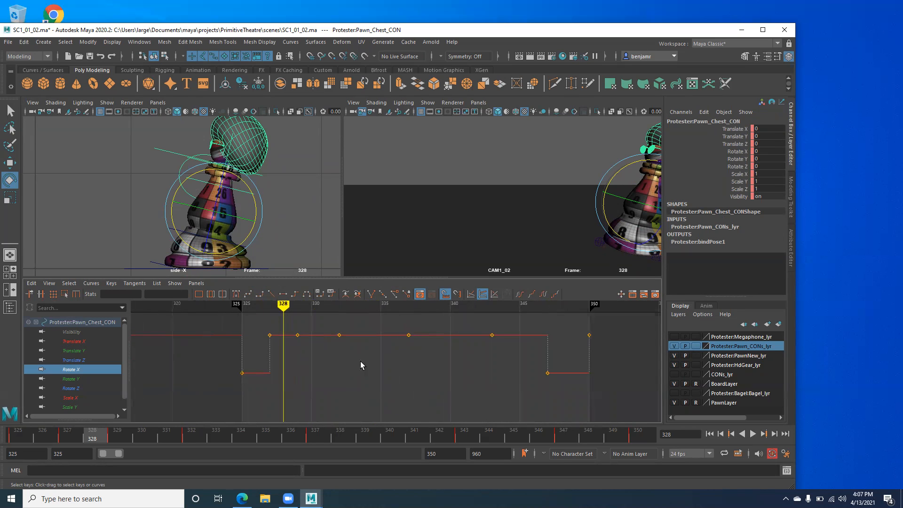
right_click_drag(407, 358, 283, 359, "alt")
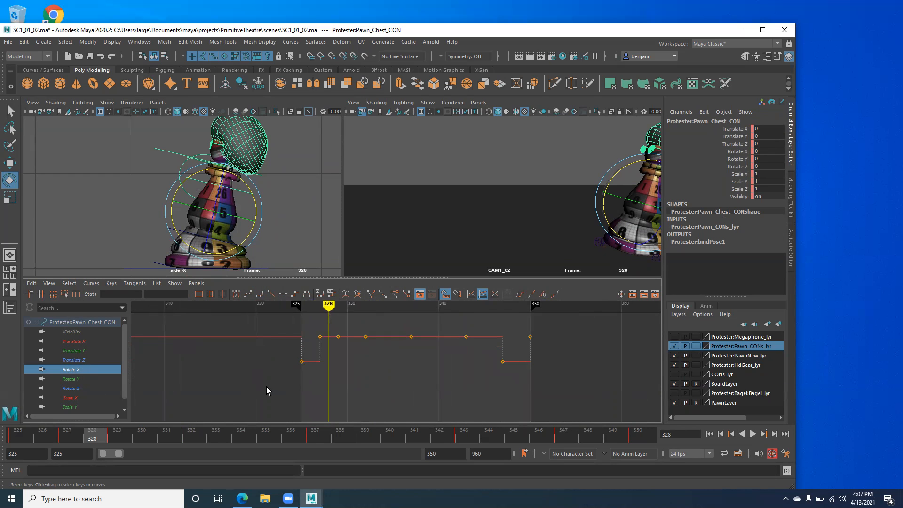
Step: Try lowering the chest's five Rotate X keys between frames 327 and 342 to about -34, then undo the move
key("period")
key("period")
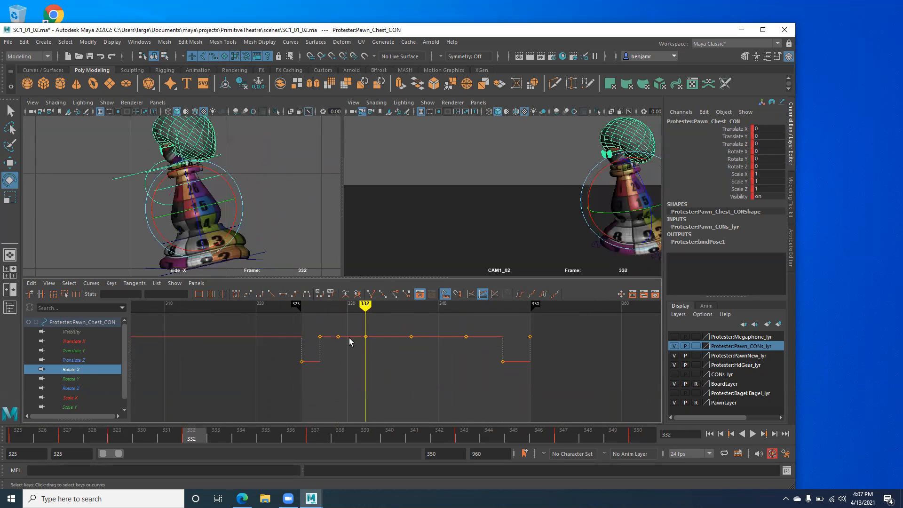
key("period")
key("period")
key("comma")
left_click_drag(356, 324, 493, 369)
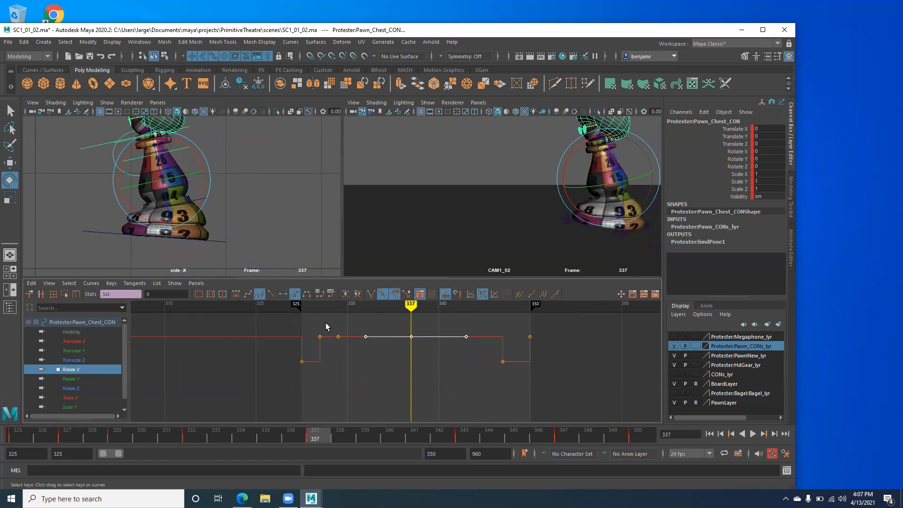
left_click_drag(318, 319, 472, 350)
middle_click_drag(402, 359, 404, 392, "shift")
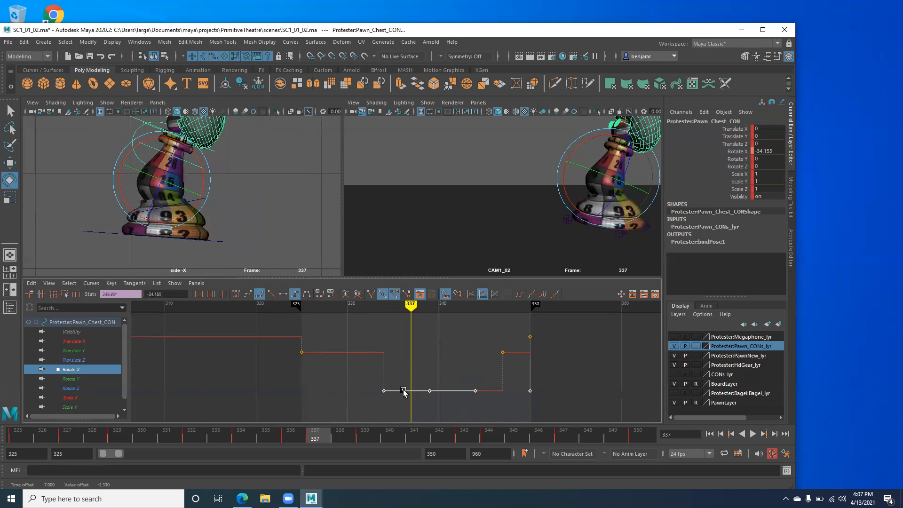
key("ctrl+z")
Step: Try a progressive negative chest bend with Rotate X at -34.906 on frame 332 and -54.58 on frame 337, and play the hop
middle_click_drag(373, 375, 375, 353)
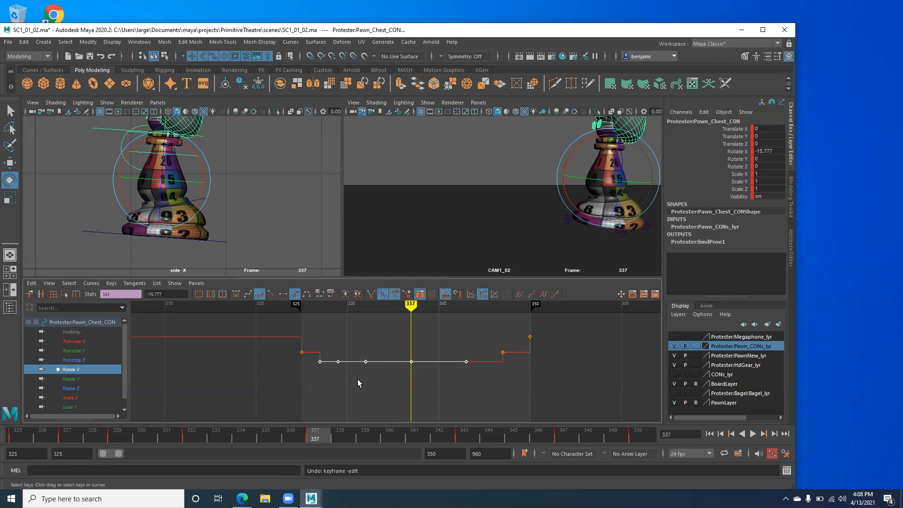
middle_click_drag(399, 347, 421, 390)
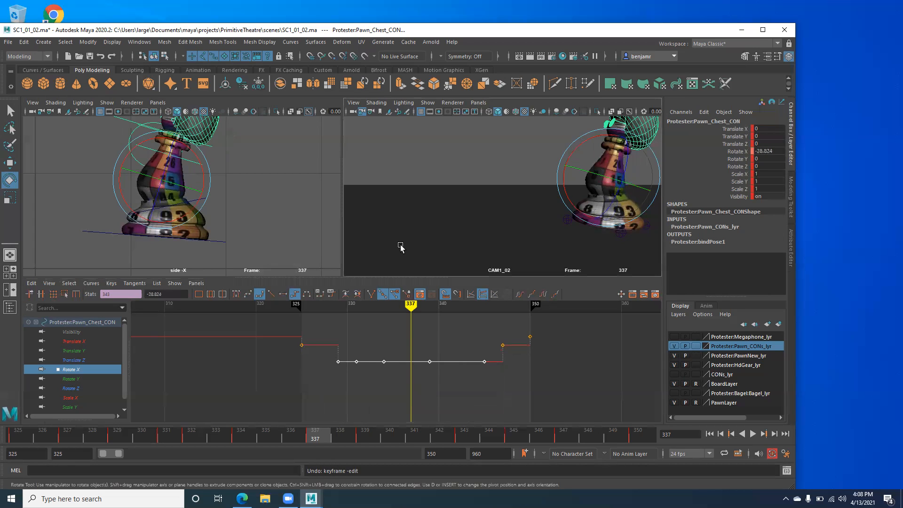
key("ctrl+z")
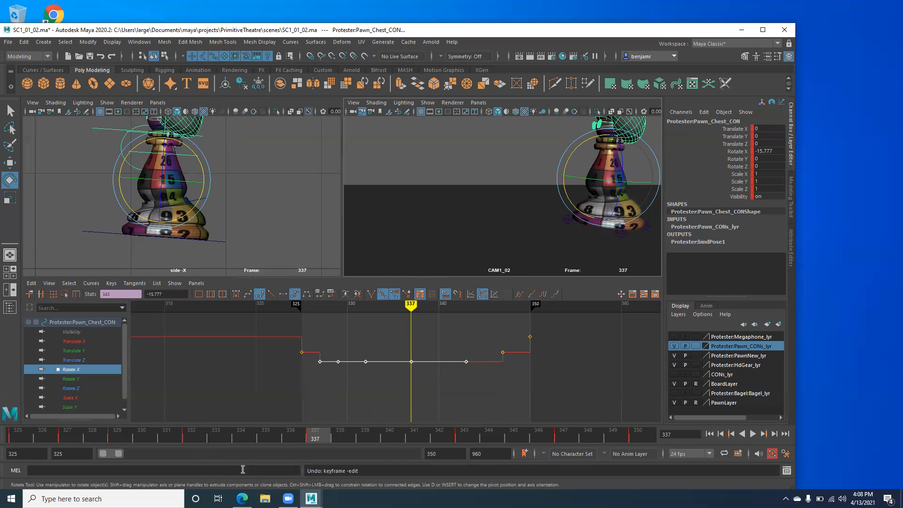
middle_click_drag(389, 373, 389, 394)
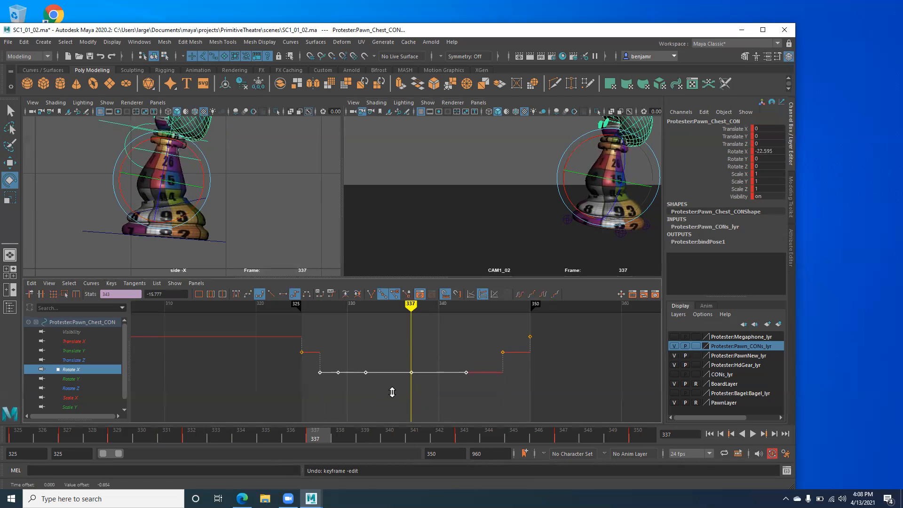
left_click_drag(342, 354, 423, 388)
middle_click_drag(406, 386, 403, 401)
left_click_drag(435, 392, 428, 393)
middle_click_drag(427, 394, 421, 401)
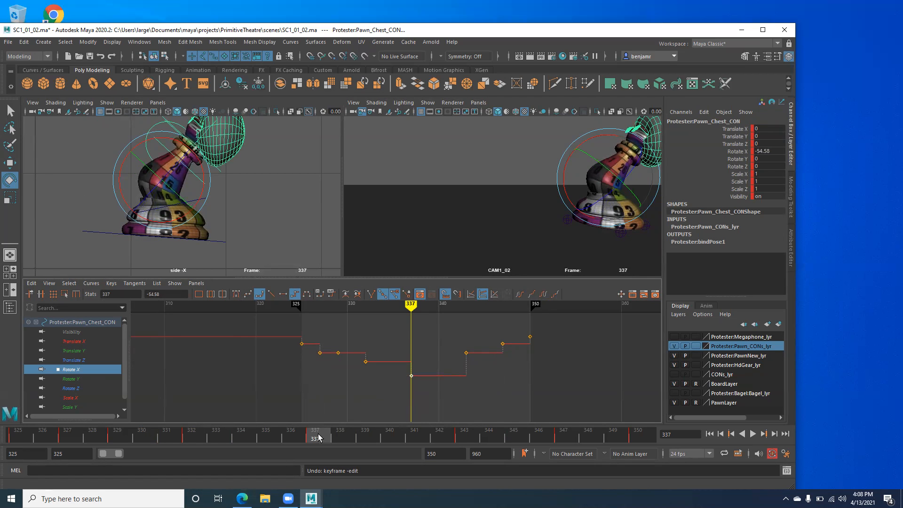
key("alt+v")
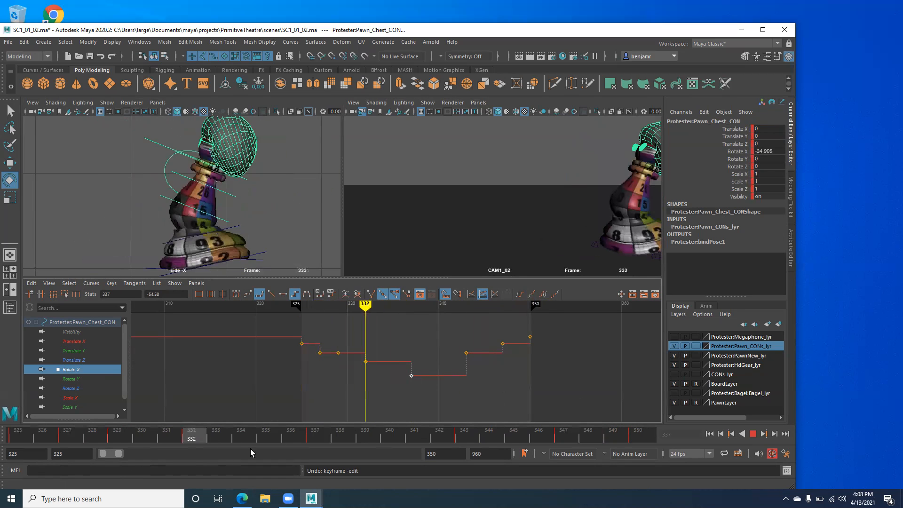
key("alt+v")
middle_click_drag(333, 393, 306, 409, "alt")
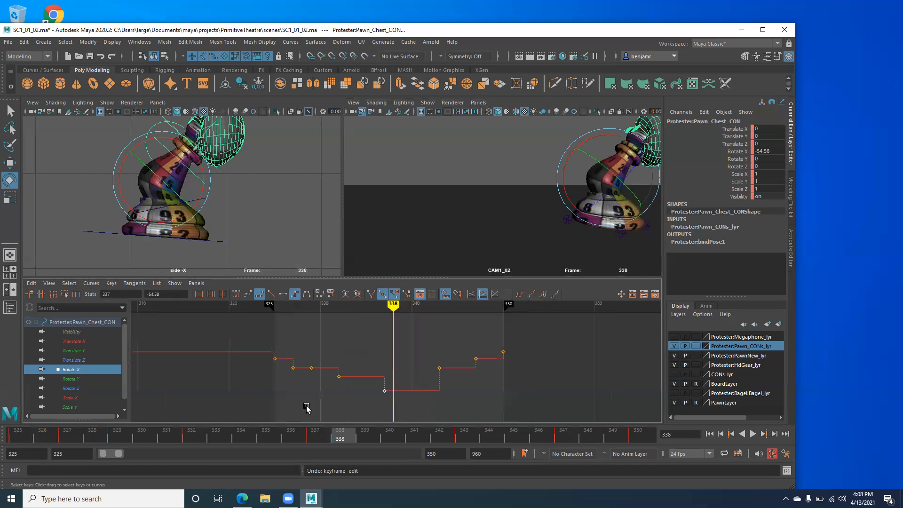
Step: Undo the trial edits that lowered the chest's Rotate X keys between frames 327 and 342
key("ctrl+z")
key("ctrl+z")
key("ctrl+z")
key("ctrl+z")
key("ctrl+z")
key("ctrl+z")
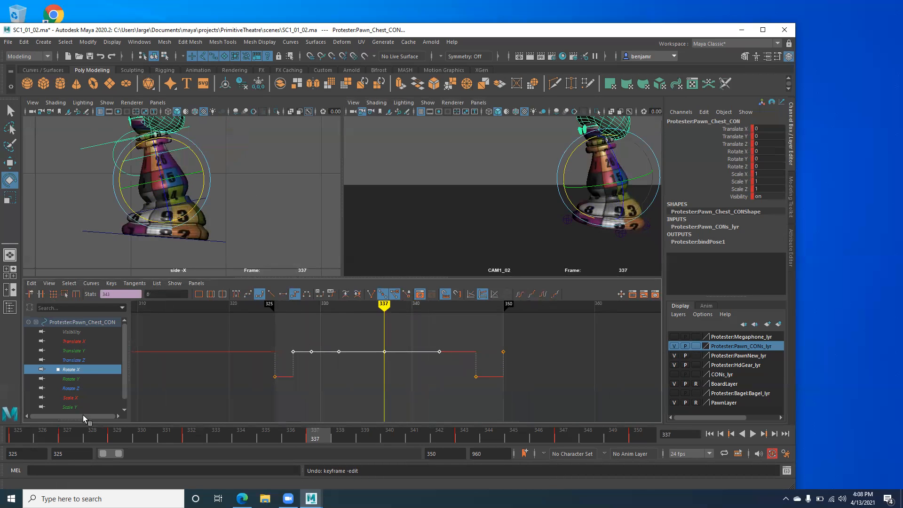
Step: Raise the chest's Rotate X keys at frames 332, 337 and 342 to 7.035
left_click_drag(111, 432, 217, 412)
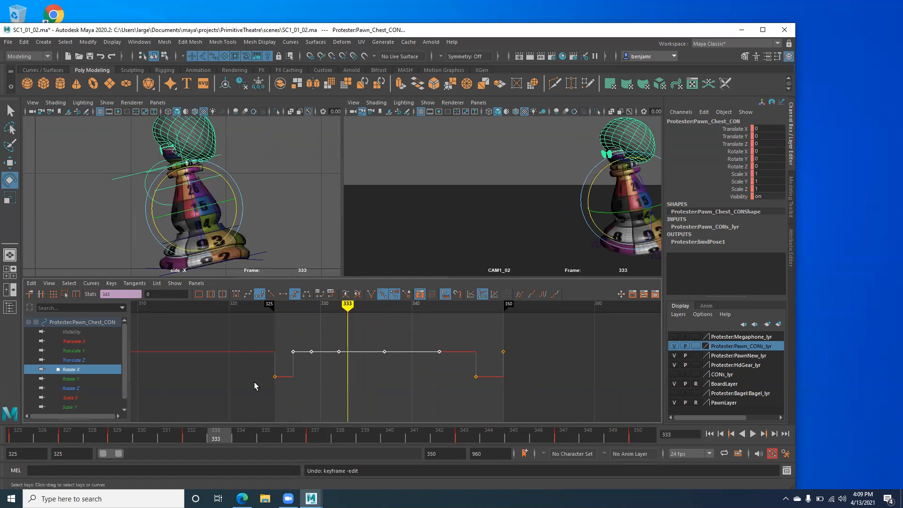
left_click_drag(328, 339, 457, 366)
middle_click_drag(388, 400, 389, 372)
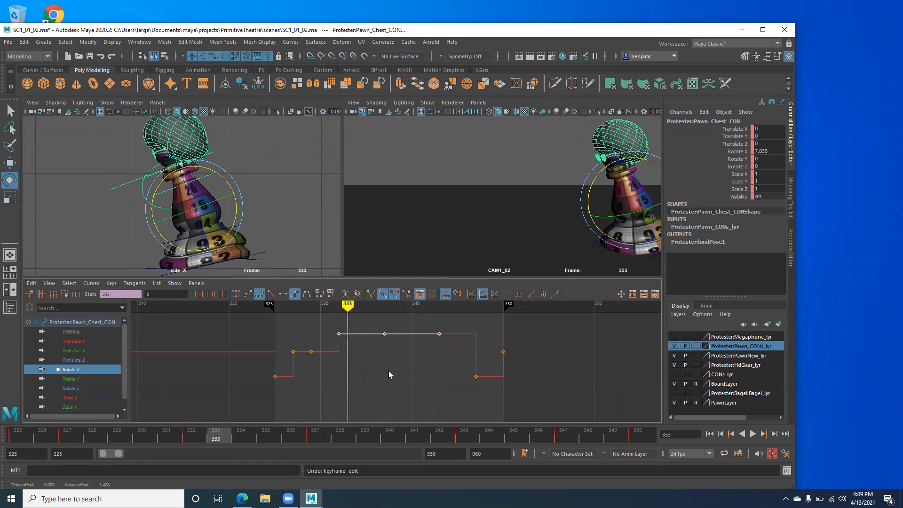
Step: Raise the chest's Rotate X key at frame 337 to 21.63 and play the hop to check it
middle_click_drag(368, 342, 370, 360, "alt")
left_click_drag(371, 340, 408, 377)
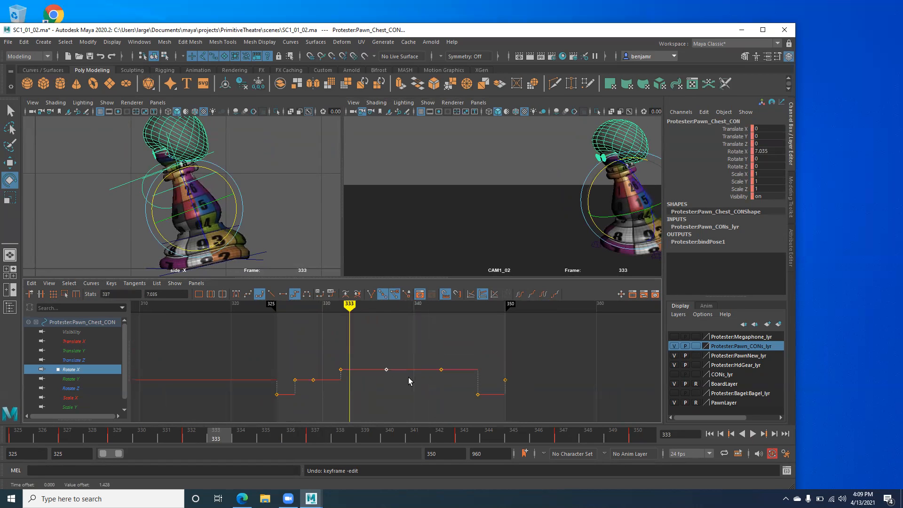
middle_click(390, 382)
middle_click_drag(395, 397, 353, 378)
key("alt+v")
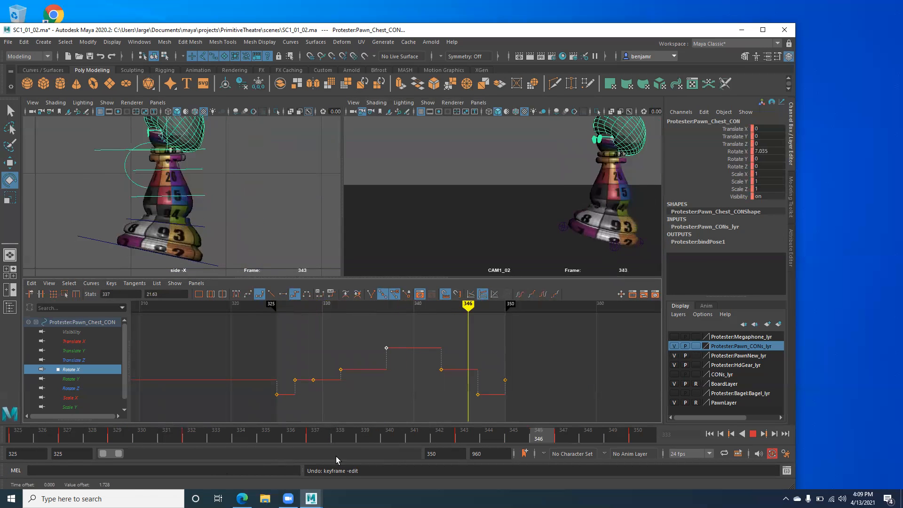
key("alt+v")
Step: Step through the chest's Rotate X keys from frame 325 to 332, comparing the pawn's pose at each key
scroll(363, 400, "down", 2)
scroll(362, 397, "up", 3)
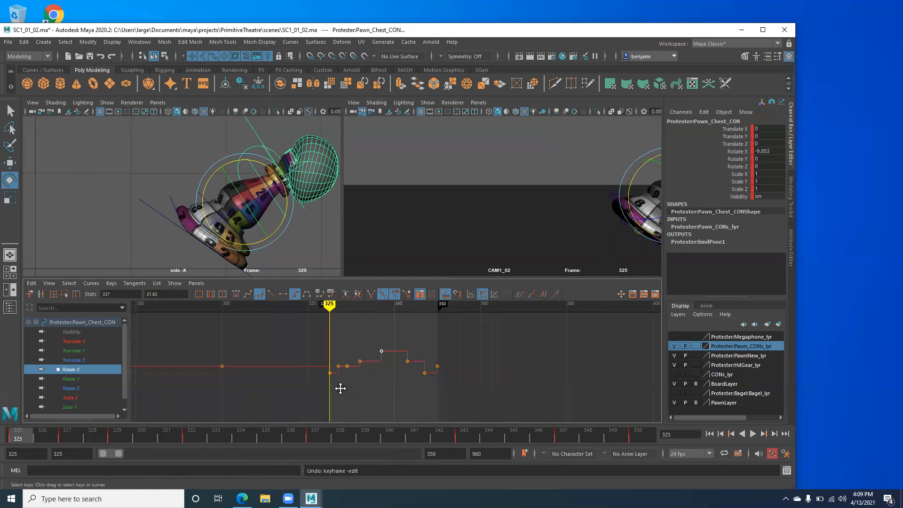
key("period")
key("period")
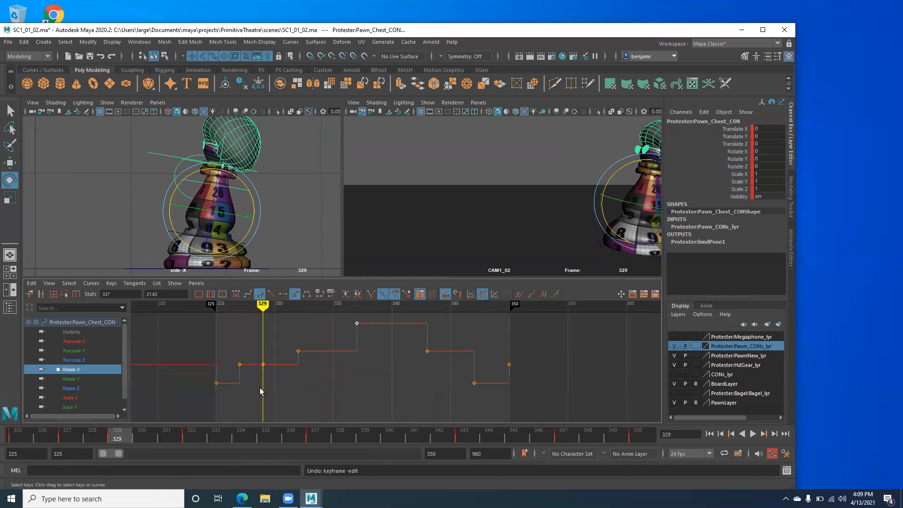
key("comma")
key("period")
key("comma")
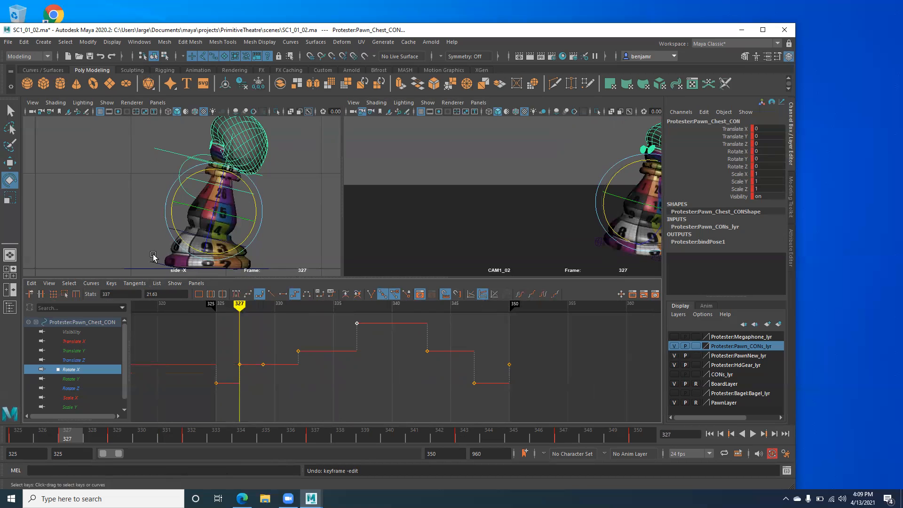
key("period")
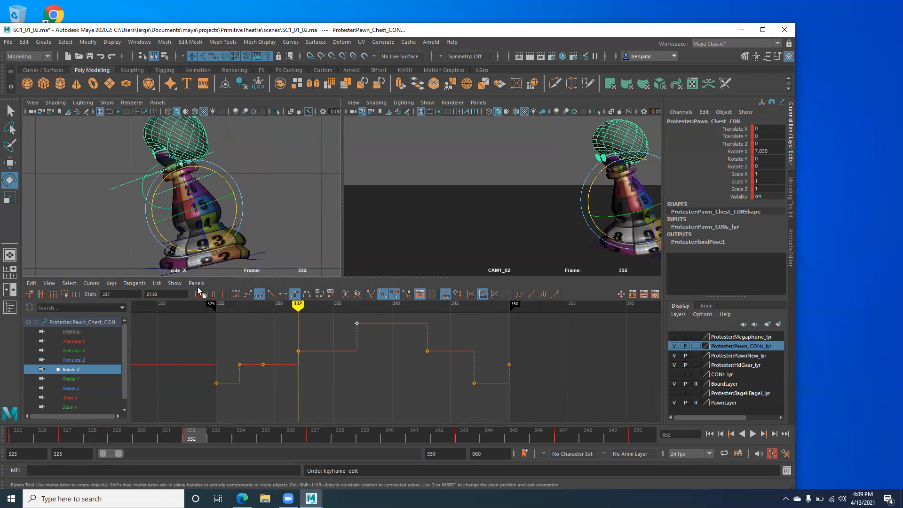
Step: Play the hop repeatedly to review the chest bend, ending on frame 350 to examine the landing pose
key("alt+v")
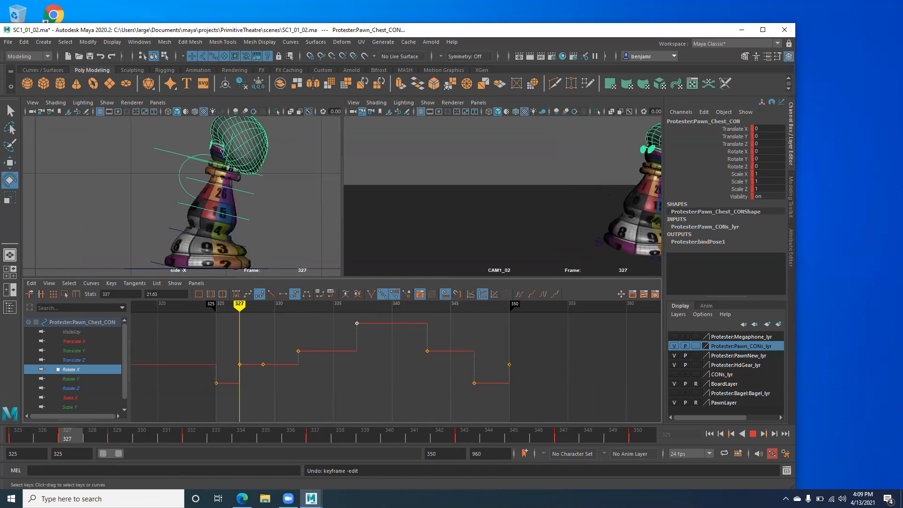
key("Escape")
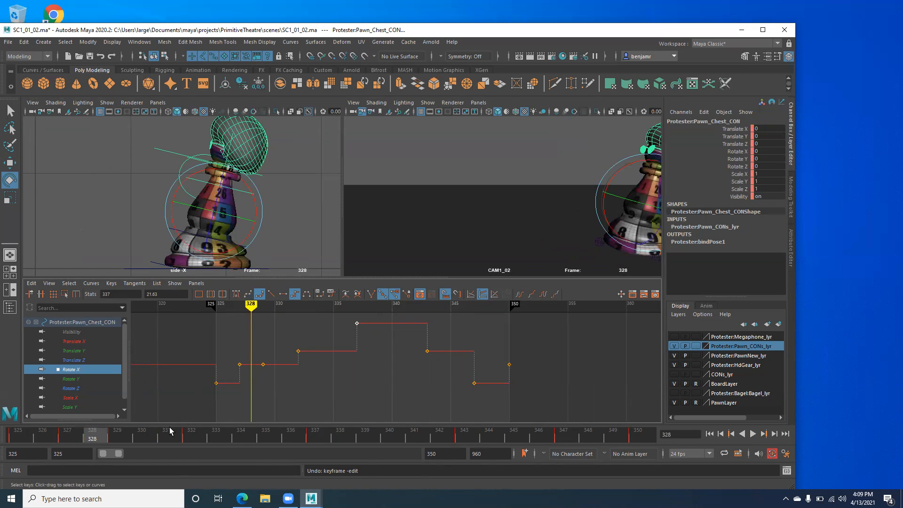
key("alt+shift+v")
key("alt+v")
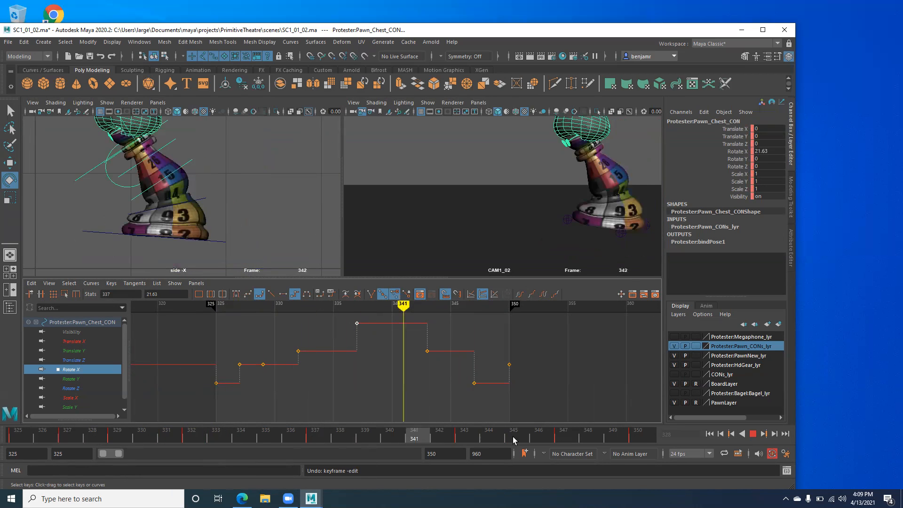
left_click_drag(657, 430, 656, 429)
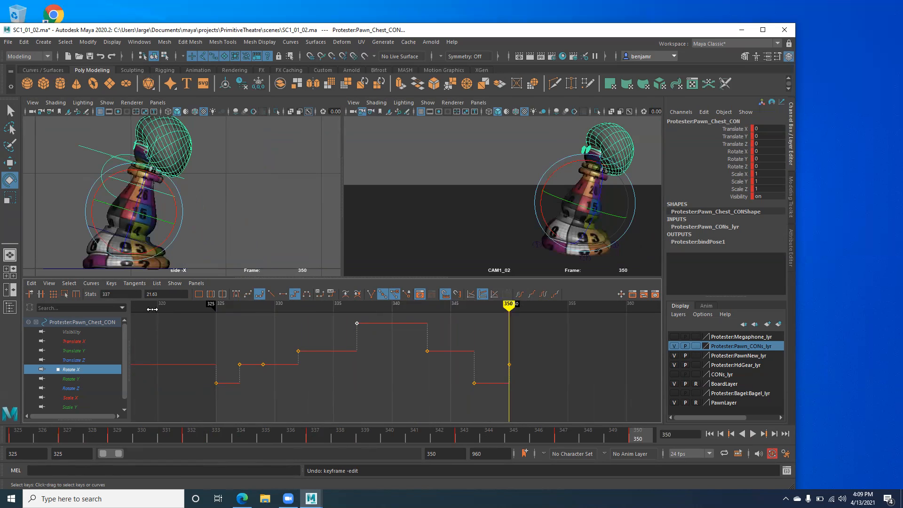